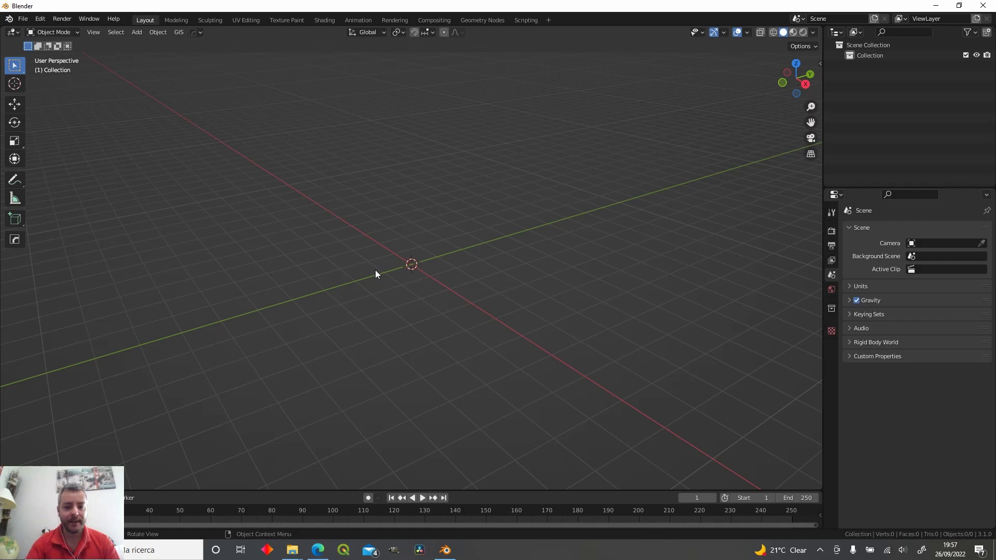
- Switch to the browser, search Sketchfab for downloadable "sayoko" models and open the Sayoko Ohashi model page
{"action": "left_click", "coordinate": [318, 550]}
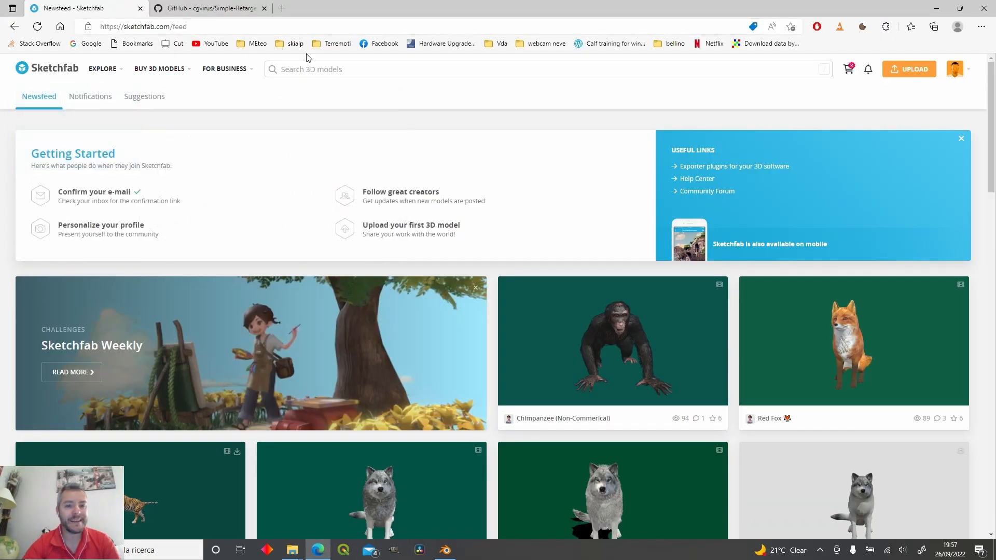
{"action": "left_click", "coordinate": [321, 69]}
{"action": "type", "text": "say"}
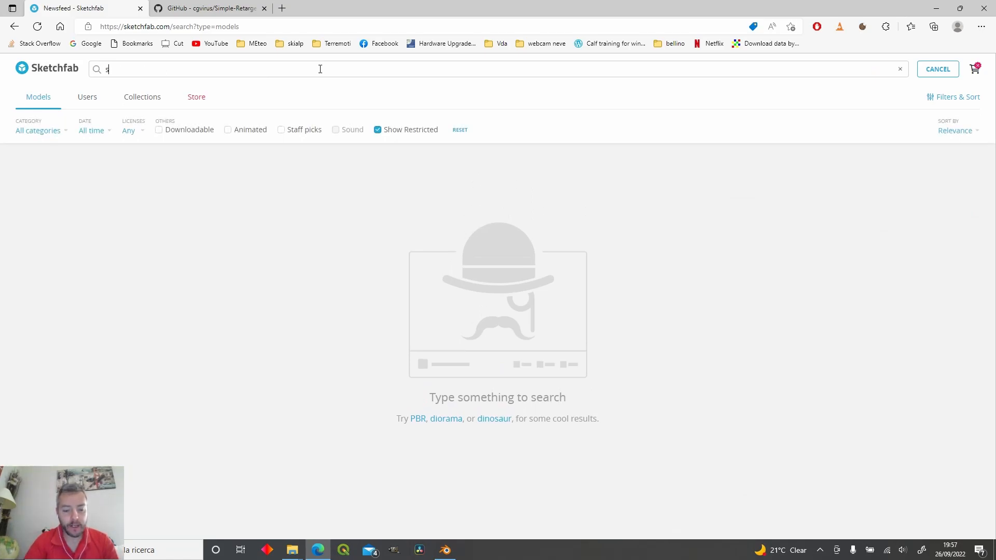
{"action": "type", "text": "oko"}
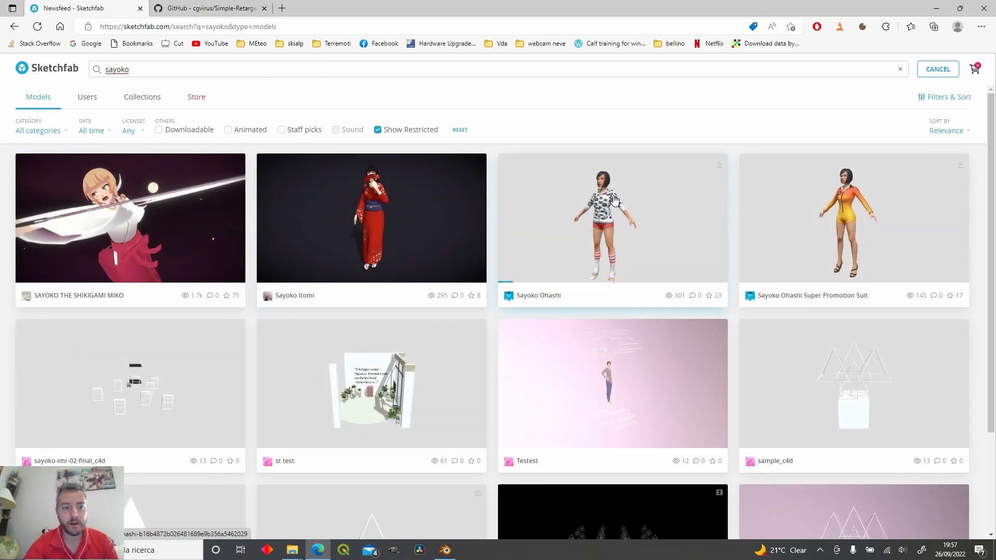
{"action": "left_click", "coordinate": [190, 131]}
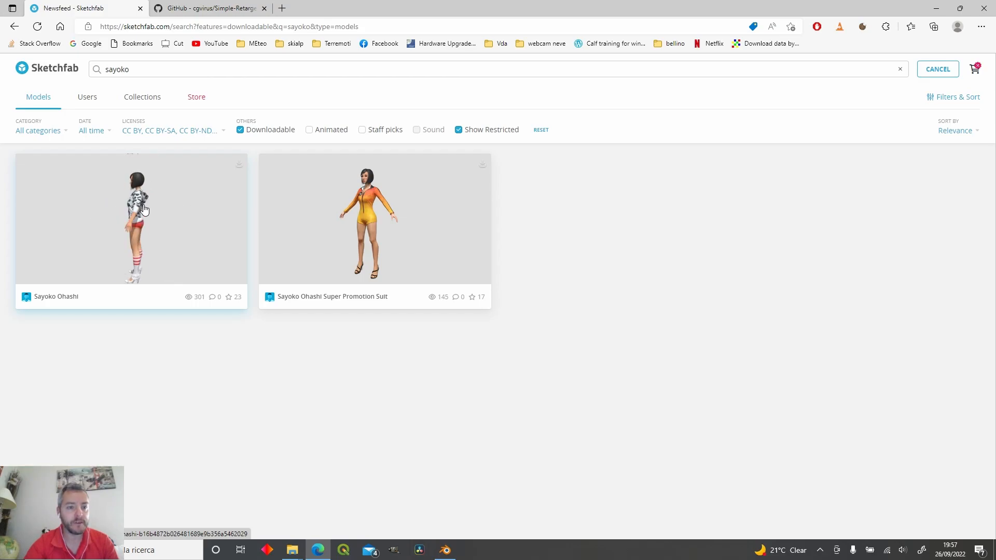
{"action": "left_click", "coordinate": [150, 210]}
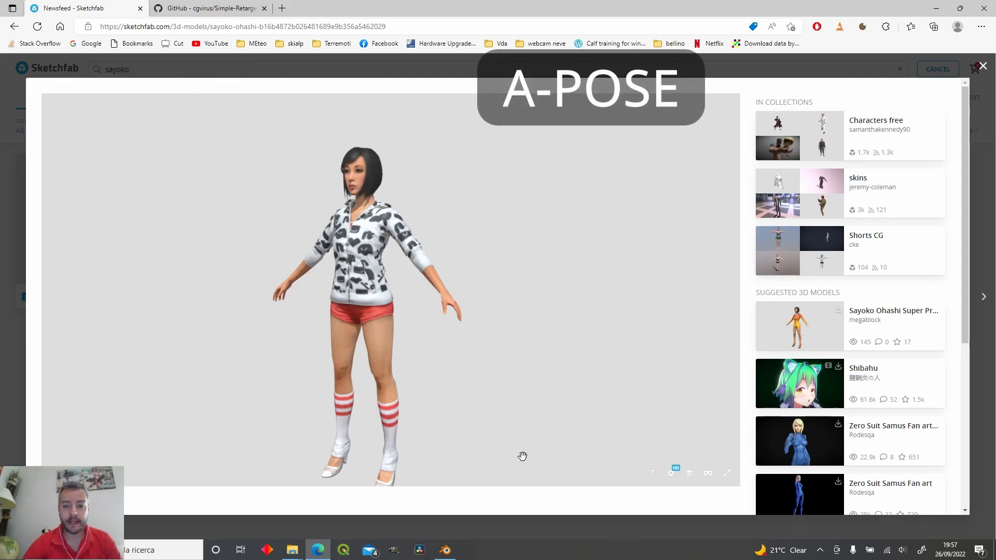
- Review the Sayoko Ohashi page and open the download options for its 3D model
{"action": "scroll", "coordinate": [392, 414], "scroll_direction": "down", "scroll_amount": 4}
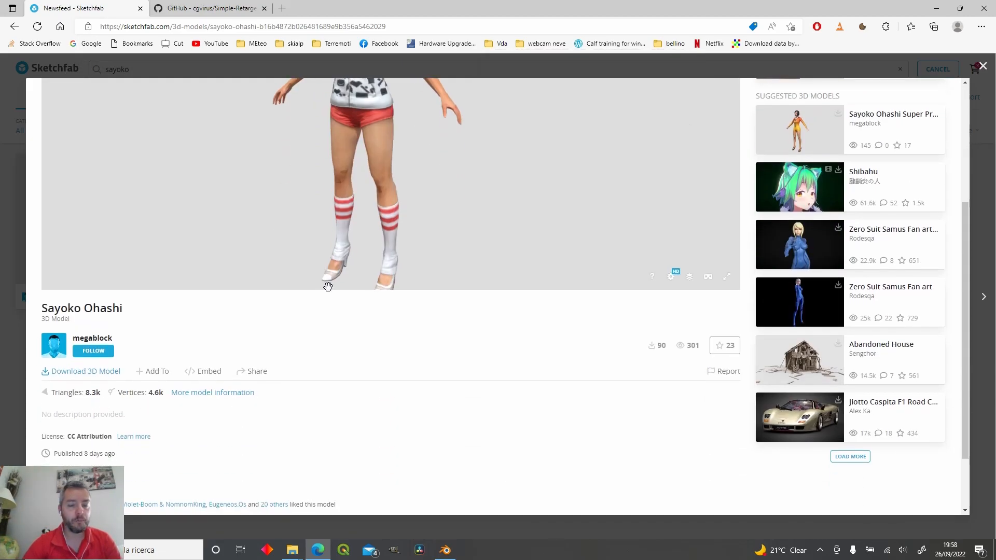
{"action": "scroll", "coordinate": [412, 178], "scroll_direction": "down", "scroll_amount": 2}
{"action": "scroll", "coordinate": [462, 201], "scroll_direction": "up", "scroll_amount": 3}
{"action": "scroll", "coordinate": [463, 200], "scroll_direction": "down", "scroll_amount": 3}
{"action": "scroll", "coordinate": [487, 335], "scroll_direction": "down", "scroll_amount": 2}
{"action": "left_click", "coordinate": [78, 291]}
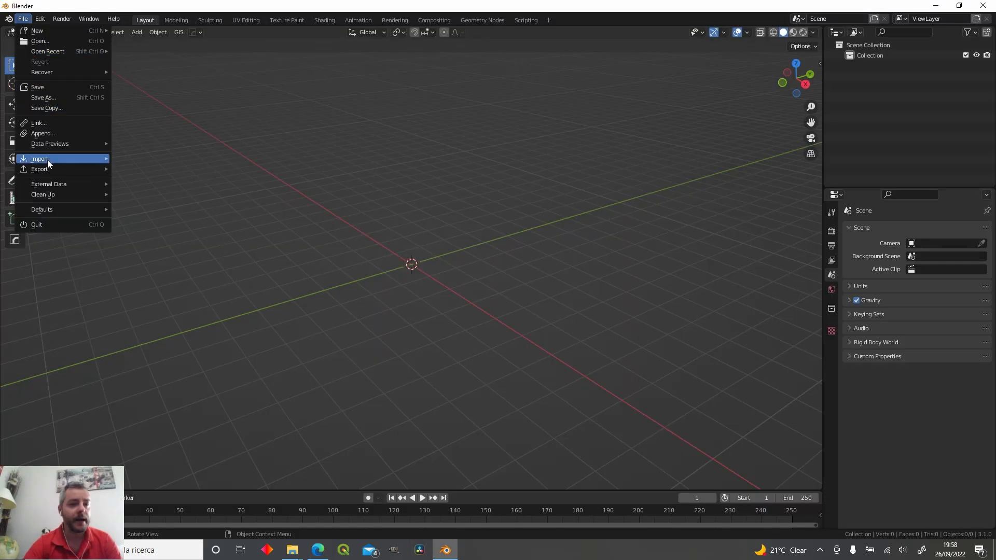
- In Blender, import scene.gltf from the sayoko_ohashi folder as glTF 2.0
{"action": "mouse_move", "coordinate": [47, 160]}
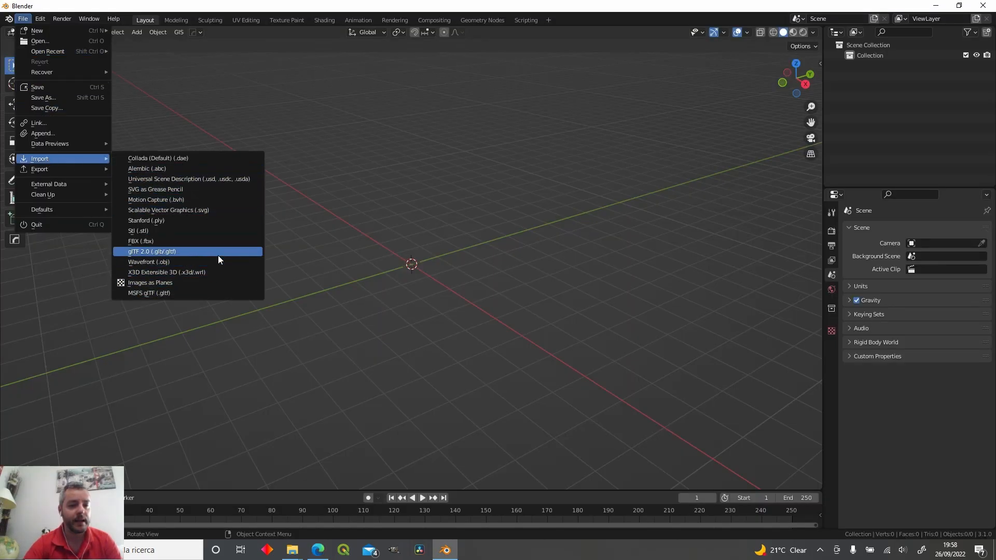
{"action": "left_click", "coordinate": [218, 252]}
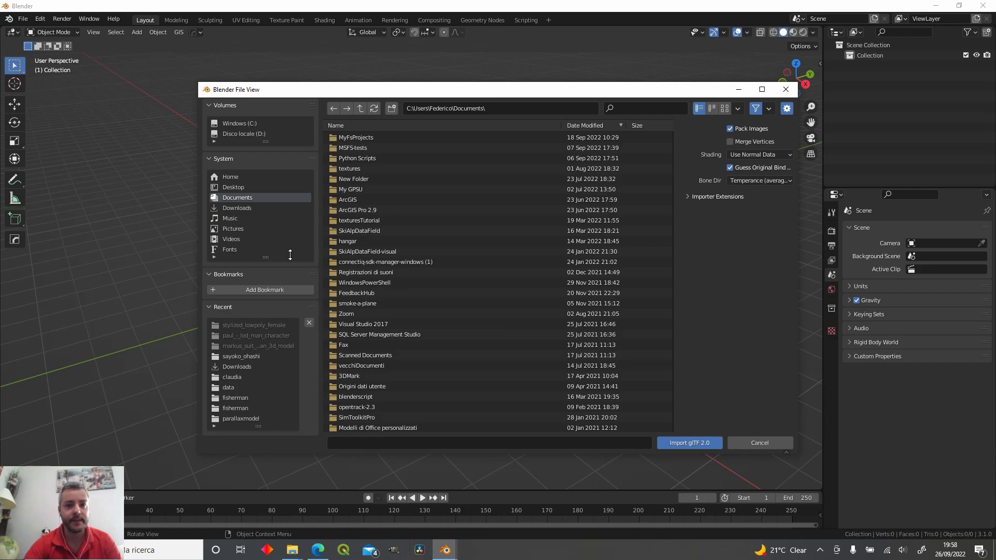
{"action": "left_click", "coordinate": [275, 357]}
{"action": "left_click", "coordinate": [393, 146]}
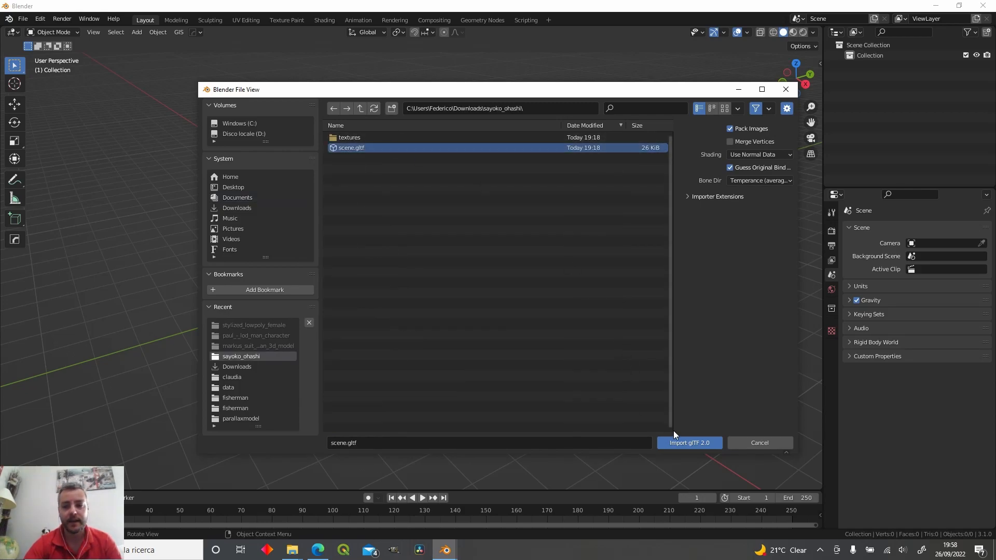
{"action": "left_click", "coordinate": [684, 442]}
- Show the imported character in front view with Material Preview shading
{"action": "middle_click_drag", "start_coordinate": [409, 187], "coordinate": [655, 95]}
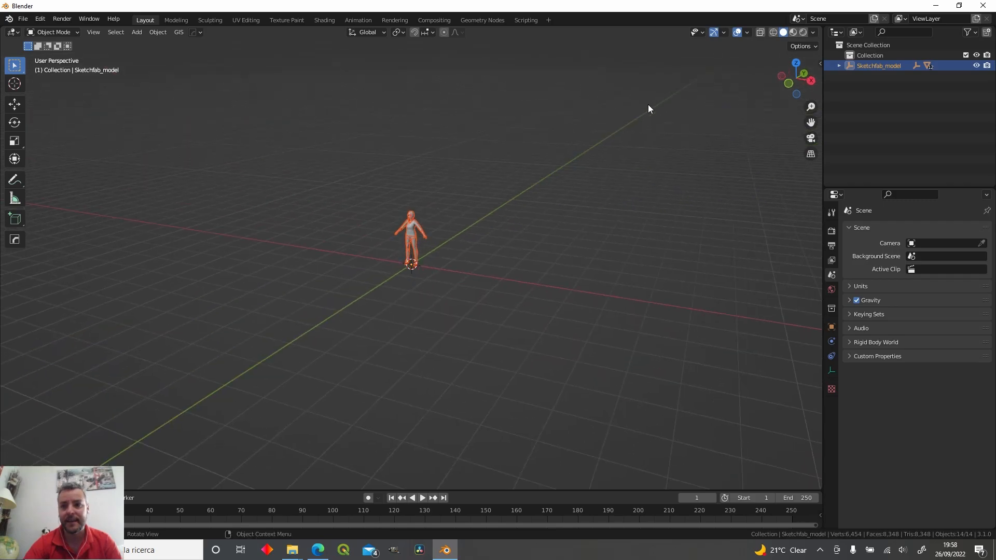
{"action": "key", "text": "KP_1"}
{"action": "left_click", "coordinate": [794, 32]}
{"action": "scroll", "coordinate": [499, 185], "scroll_direction": "up", "scroll_amount": 6}
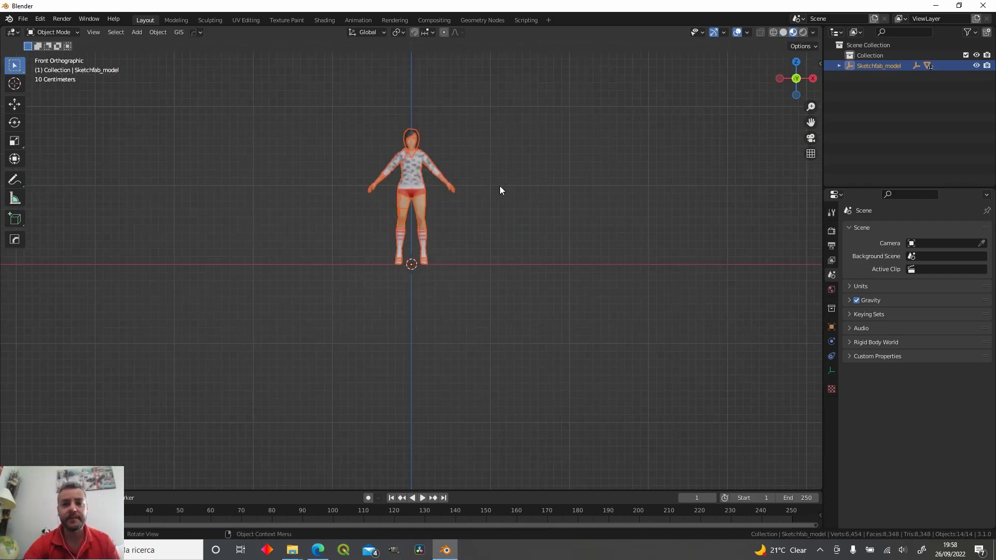
{"action": "middle_click_drag", "start_coordinate": [499, 186], "coordinate": [511, 292], "text": "shift"}
- Check whether the two sides of the jacket are separate meshes by selecting each and cancelling a trial move
{"action": "left_click", "coordinate": [434, 259]}
{"action": "key", "text": "g"}
{"action": "key", "text": "Escape"}
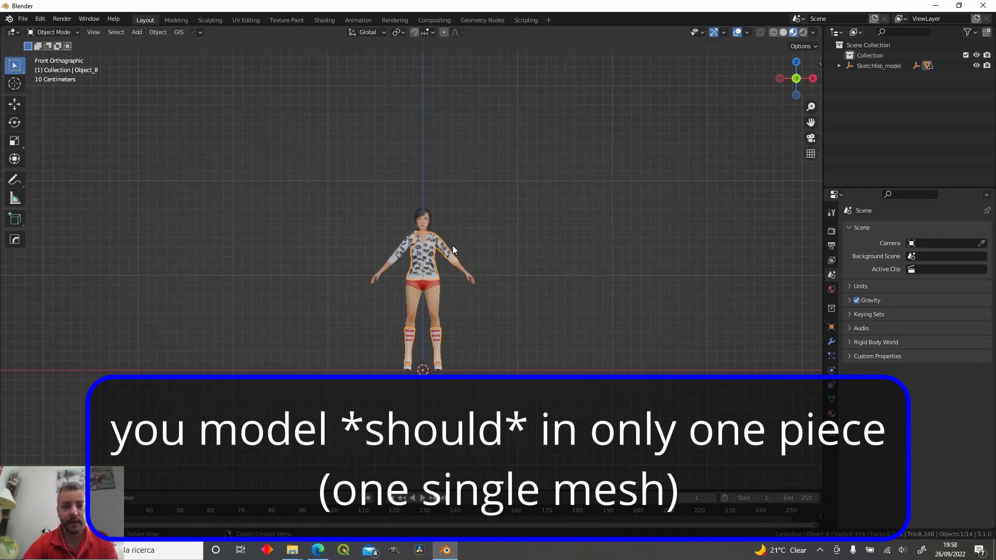
{"action": "left_click", "coordinate": [404, 245]}
{"action": "key", "text": "g"}
{"action": "key", "text": "Escape"}
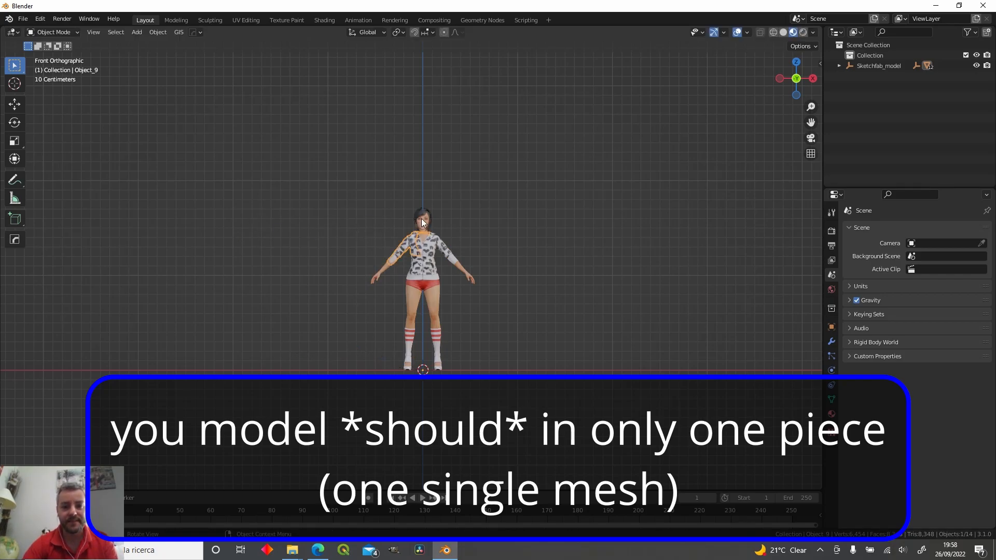
{"action": "scroll", "coordinate": [478, 185], "scroll_direction": "up", "scroll_amount": 11}
{"action": "middle_click_drag", "start_coordinate": [478, 184], "coordinate": [351, 312], "text": "shift"}
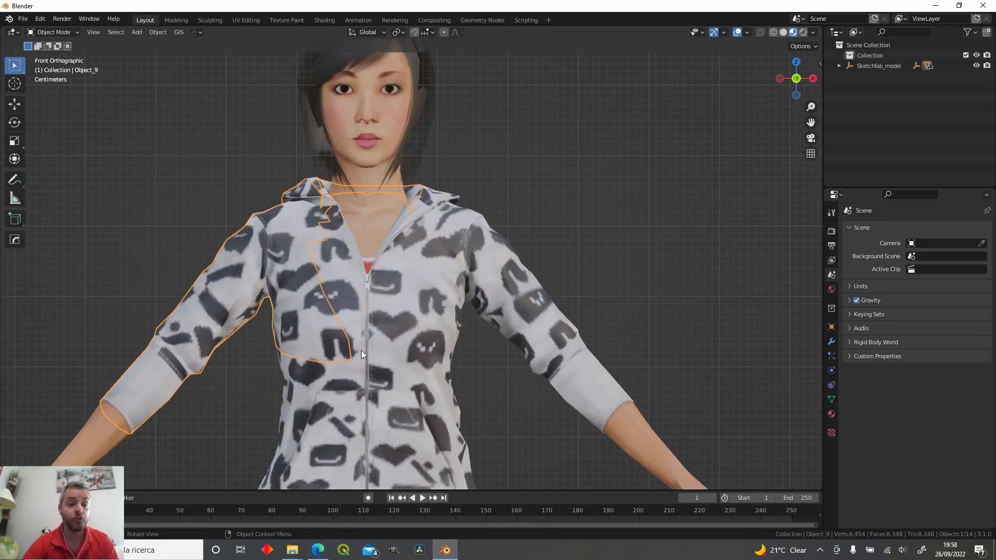
- Display the transform values and dimensions of the selected jacket piece
{"action": "key", "text": "n"}
{"action": "left_click", "coordinate": [817, 65]}
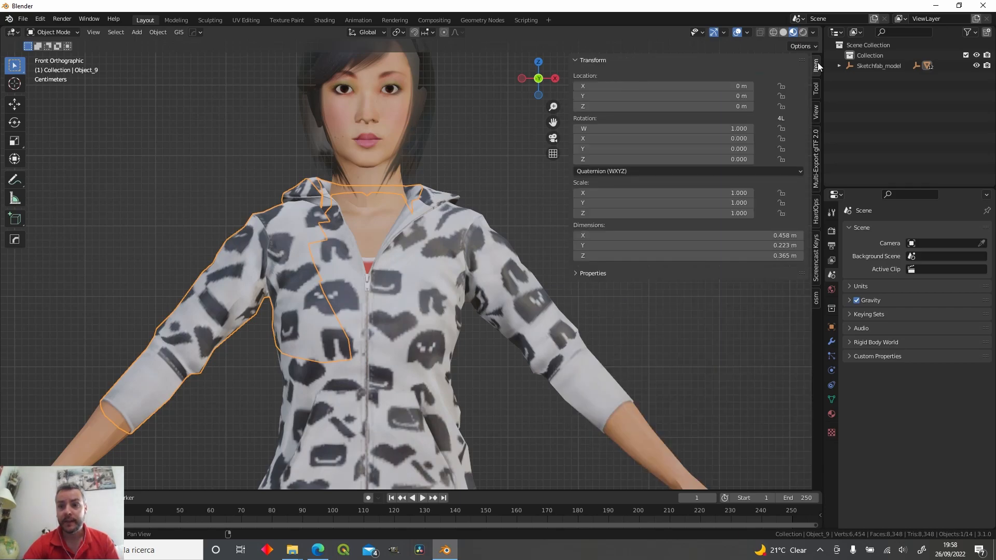
{"action": "scroll", "coordinate": [448, 166], "scroll_direction": "down", "scroll_amount": 8}
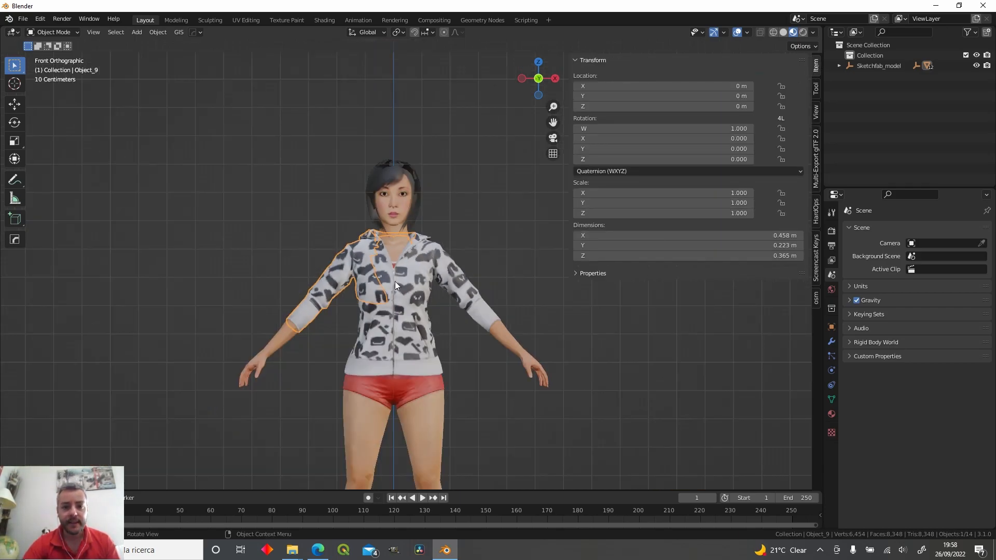
- Measure the character's height from the top of the head to the feet, and delete the ruler
{"action": "middle_click_drag", "start_coordinate": [379, 217], "coordinate": [342, 154], "text": "shift"}
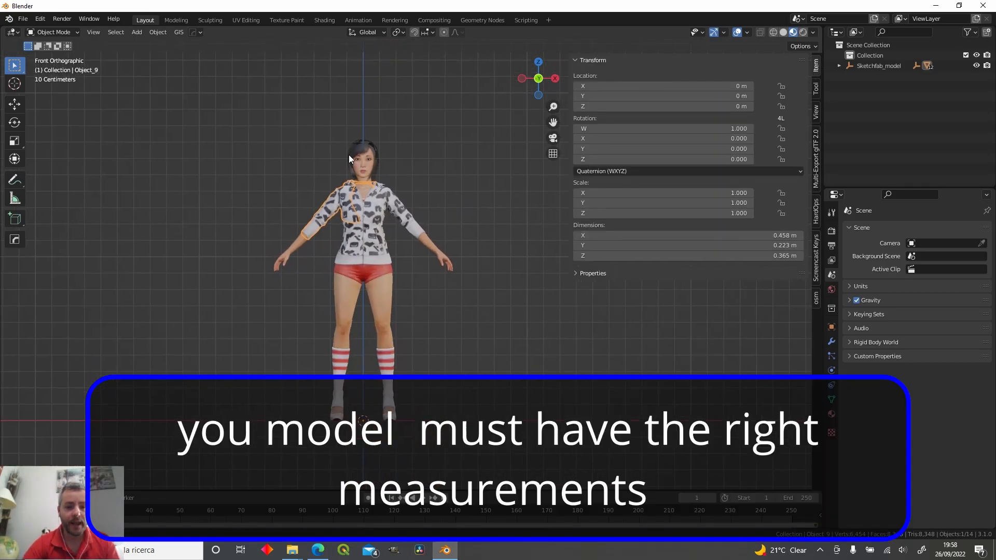
{"action": "left_click", "coordinate": [7, 199]}
{"action": "left_click_drag", "start_coordinate": [364, 147], "coordinate": [364, 422]}
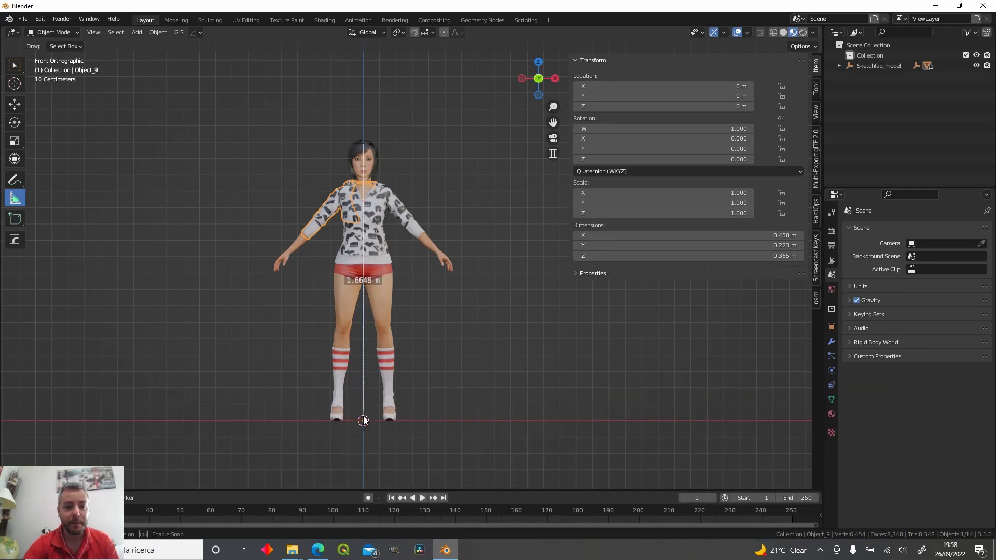
{"action": "key", "text": "Delete"}
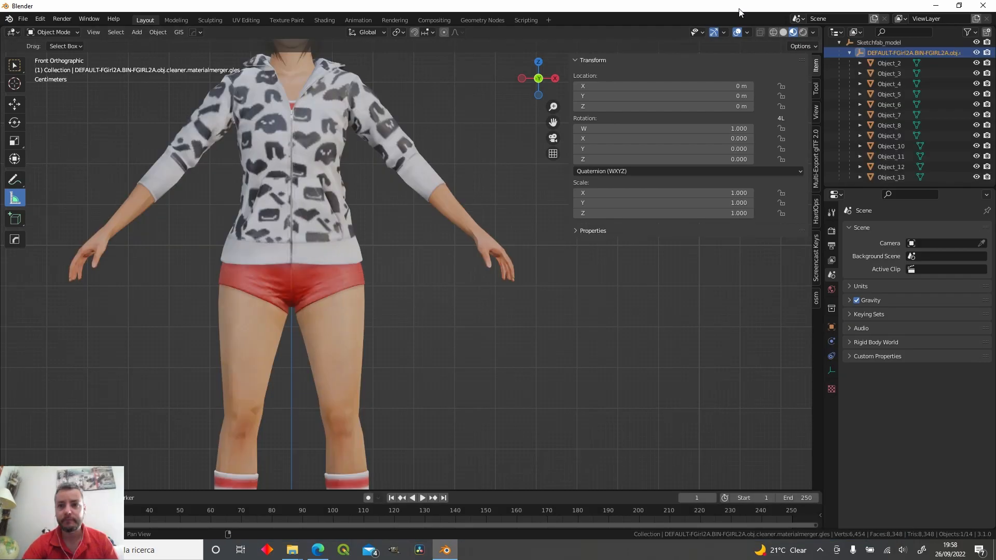
- Switch to wireframe shading and examine the head mesh around the mouth for hidden inner geometry
{"action": "left_click", "coordinate": [783, 32]}
{"action": "left_click", "coordinate": [773, 32]}
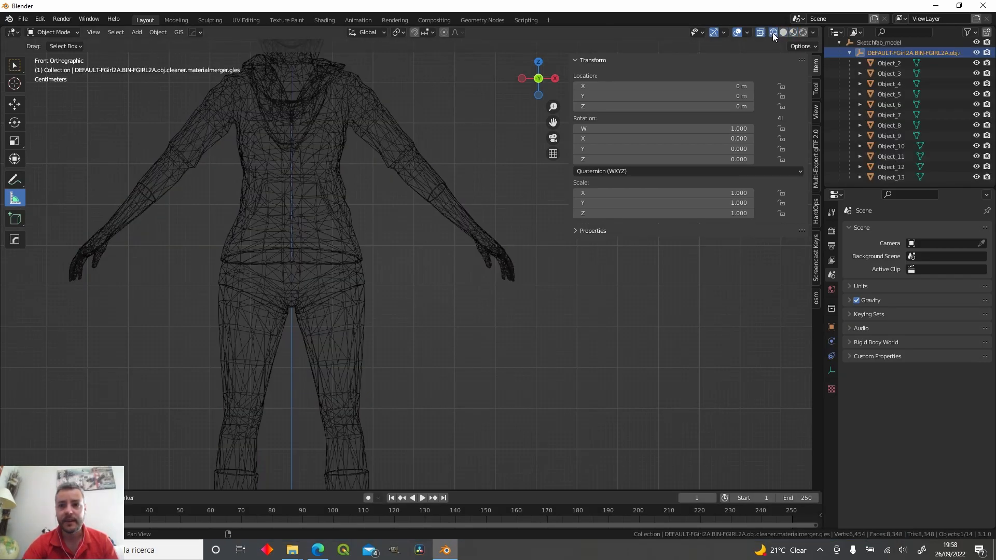
{"action": "scroll", "coordinate": [410, 171], "scroll_direction": "up", "scroll_amount": 8}
{"action": "middle_click_drag", "start_coordinate": [294, 146], "coordinate": [398, 219], "text": "shift"}
{"action": "left_click", "coordinate": [298, 220]}
{"action": "middle_click_drag", "start_coordinate": [299, 224], "coordinate": [357, 239]}
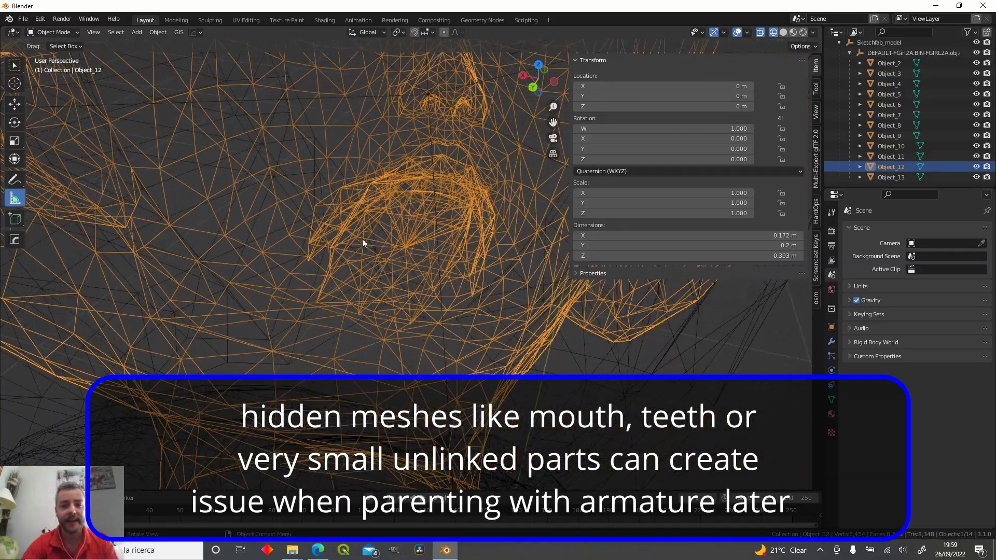
{"action": "scroll", "coordinate": [357, 238], "scroll_direction": "up", "scroll_amount": 4}
{"action": "key", "text": "Tab"}
{"action": "left_click", "coordinate": [403, 352]}
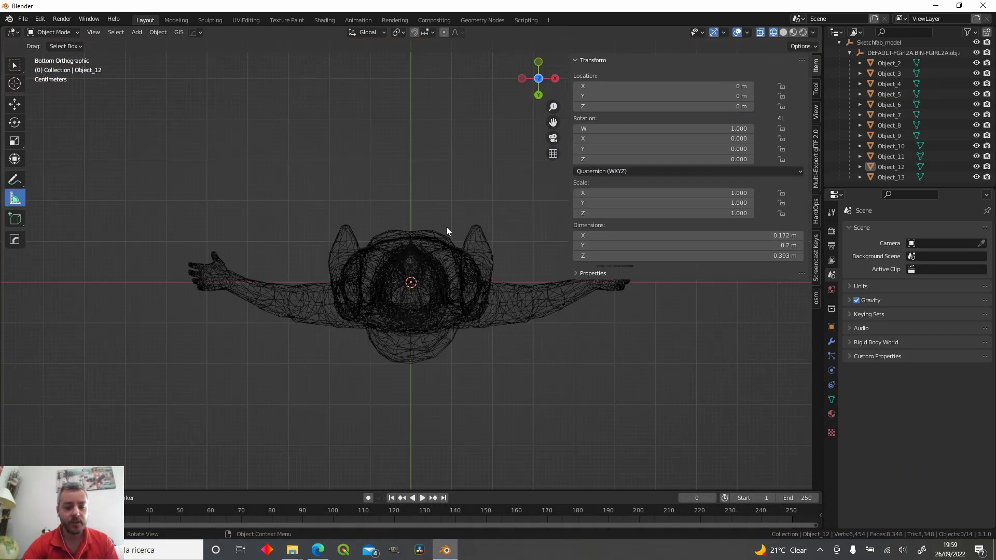
- Select all the character's meshes in front view and merge their vertices by distance in Edit Mode
{"action": "key", "text": "KP_1"}
{"action": "scroll", "coordinate": [465, 251], "scroll_direction": "down", "scroll_amount": 8}
{"action": "key", "text": "Tab"}
{"action": "key", "text": "a"}
{"action": "key", "text": "Tab"}
{"action": "key", "text": "a"}
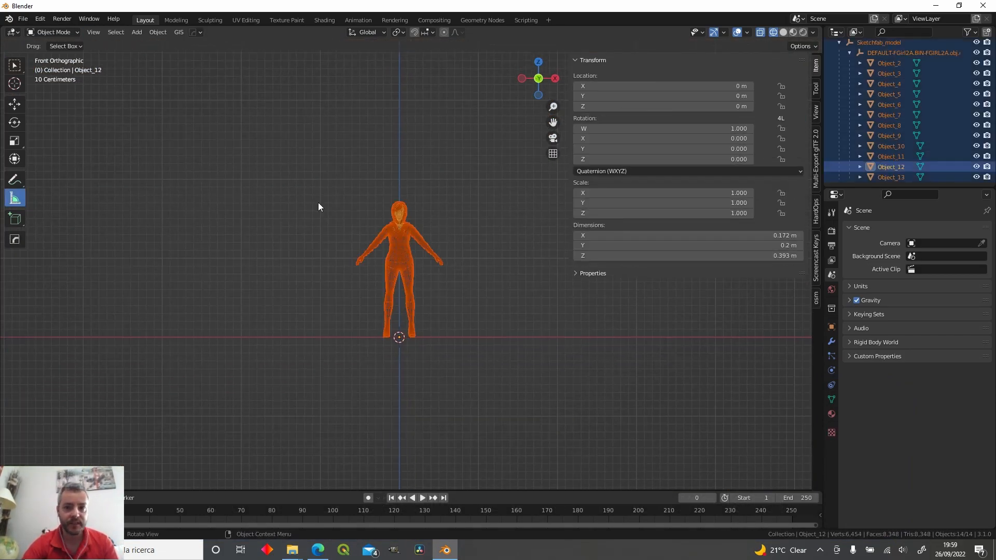
{"action": "key", "text": "Tab"}
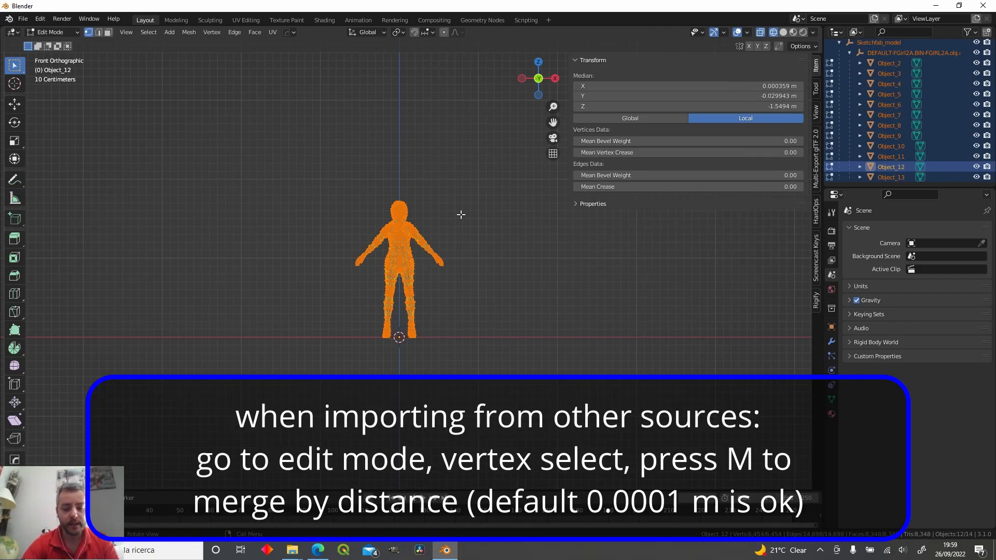
{"action": "key", "text": "m"}
{"action": "left_click", "coordinate": [449, 278]}
- Run Delete Loose on all of the character's selected geometry
{"action": "scroll", "coordinate": [450, 223], "scroll_direction": "up", "scroll_amount": 5}
{"action": "scroll", "coordinate": [451, 223], "scroll_direction": "down", "scroll_amount": 3}
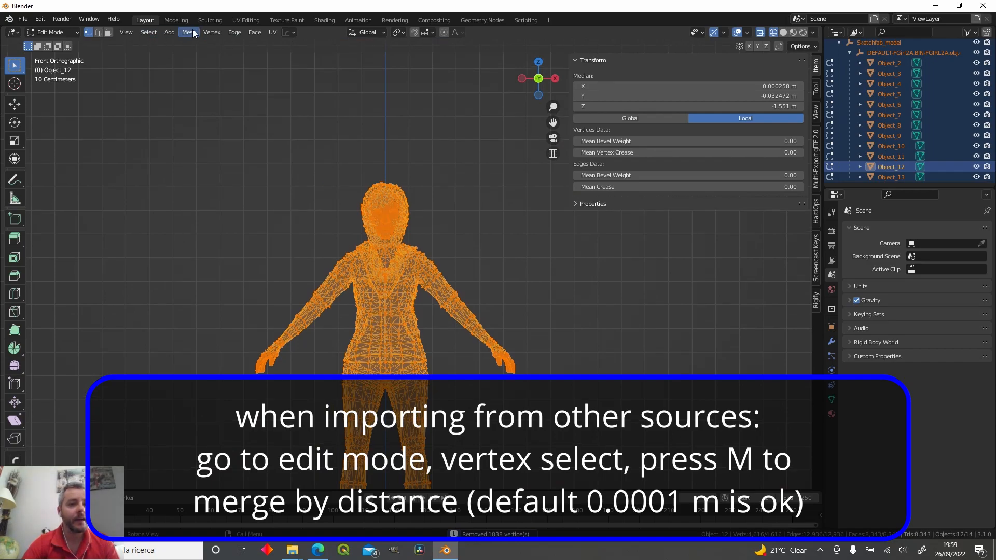
{"action": "left_click", "coordinate": [189, 32]}
{"action": "mouse_move", "coordinate": [231, 271]}
{"action": "left_click", "coordinate": [291, 272]}
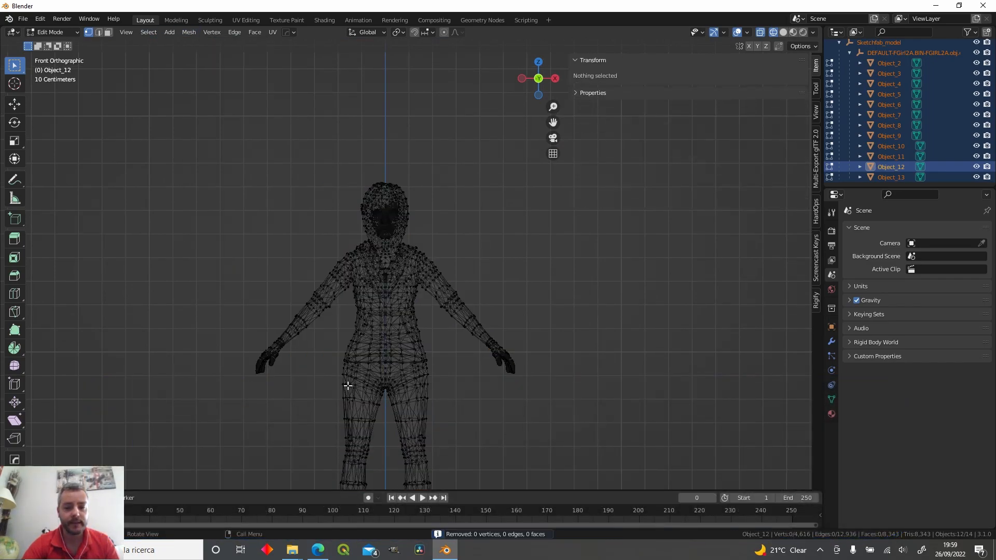
{"action": "key", "text": "Tab"}
{"action": "key", "text": "Tab"}
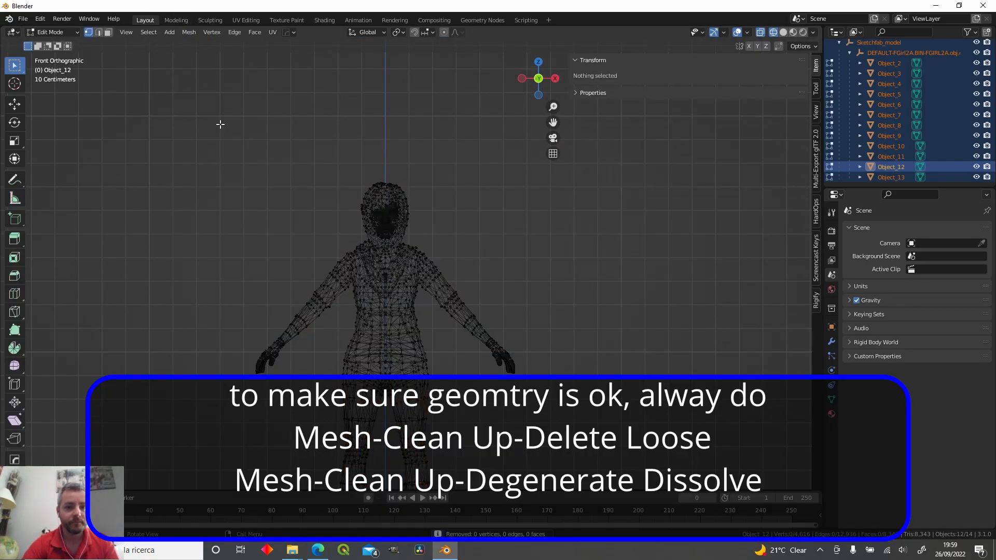
- Run Degenerate Dissolve on the character's entire geometry and return to Object Mode
{"action": "key", "text": "a"}
{"action": "left_click", "coordinate": [185, 34]}
{"action": "mouse_move", "coordinate": [228, 274]}
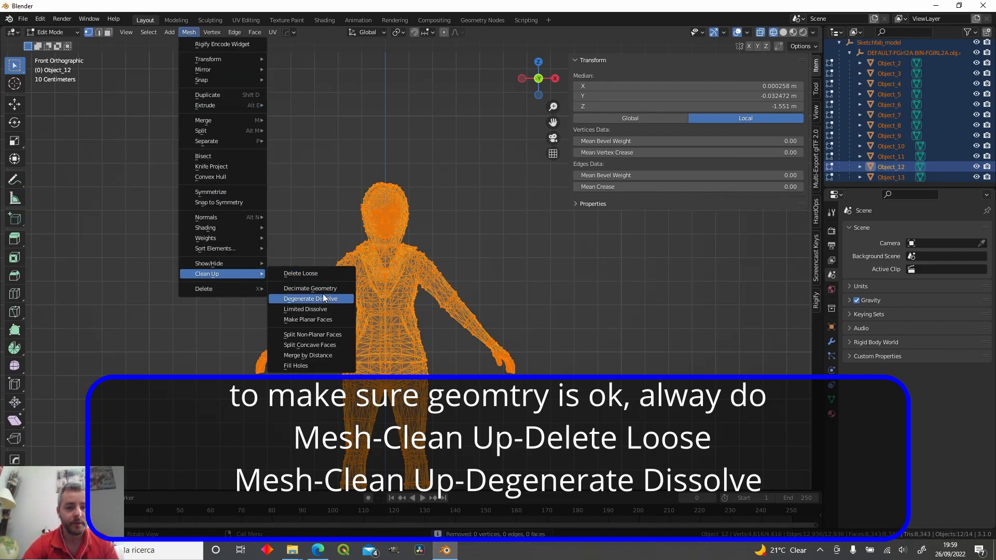
{"action": "left_click", "coordinate": [323, 294]}
{"action": "scroll", "coordinate": [368, 191], "scroll_direction": "up", "scroll_amount": 5}
{"action": "key", "text": "alt+a"}
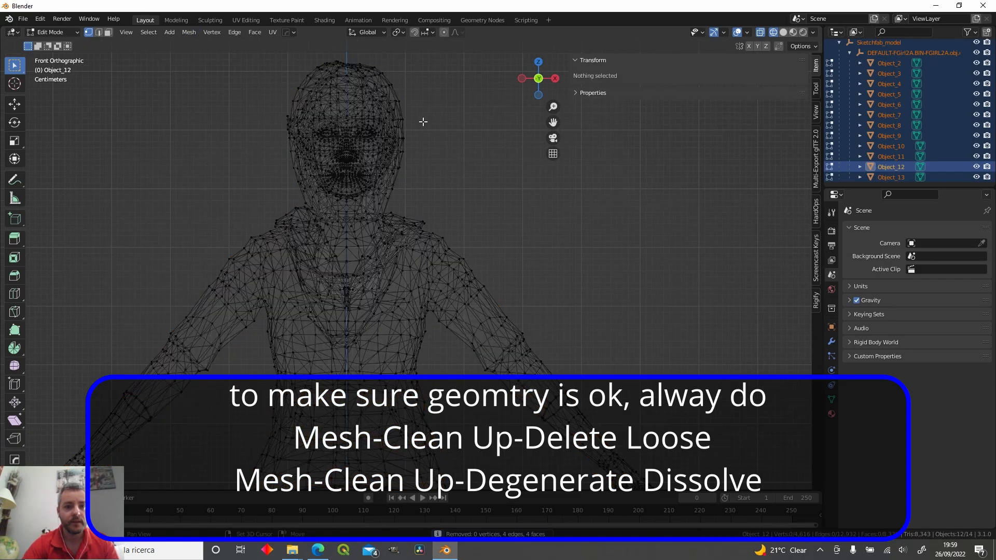
{"action": "key", "text": "Tab"}
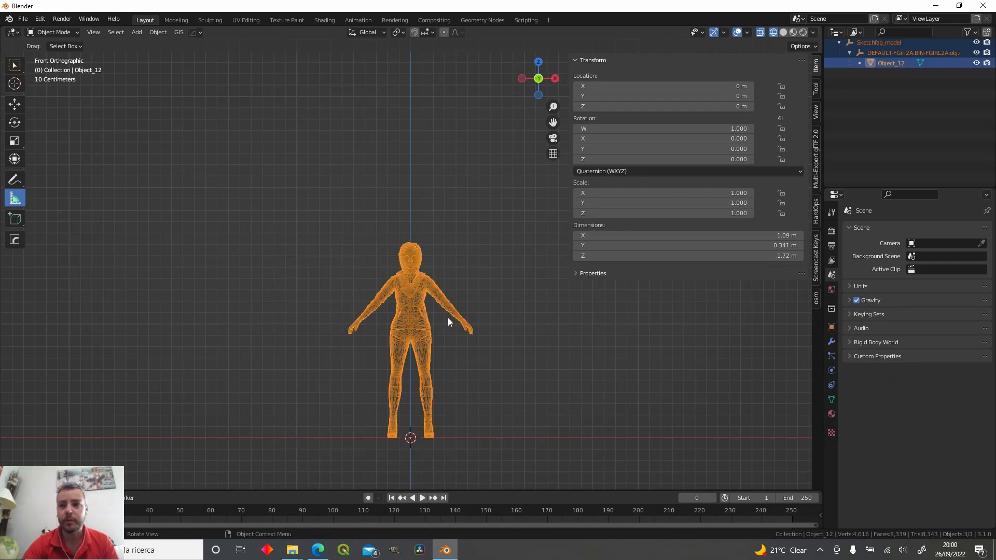
- Clear the parent of the joined character mesh Object_12 in its object relations
{"action": "scroll", "coordinate": [861, 64], "scroll_direction": "up", "scroll_amount": 2}
{"action": "left_click", "coordinate": [897, 68]}
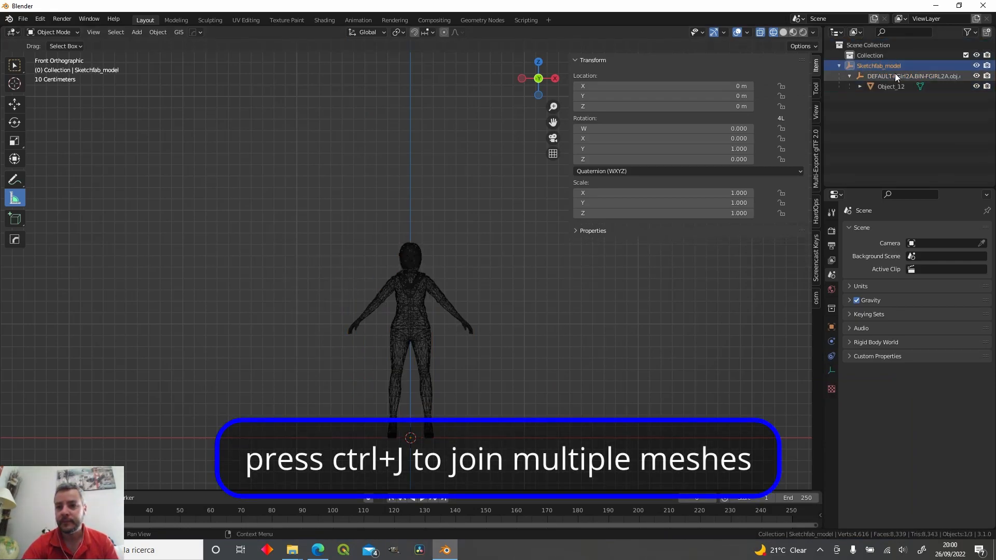
{"action": "left_click", "coordinate": [890, 87]}
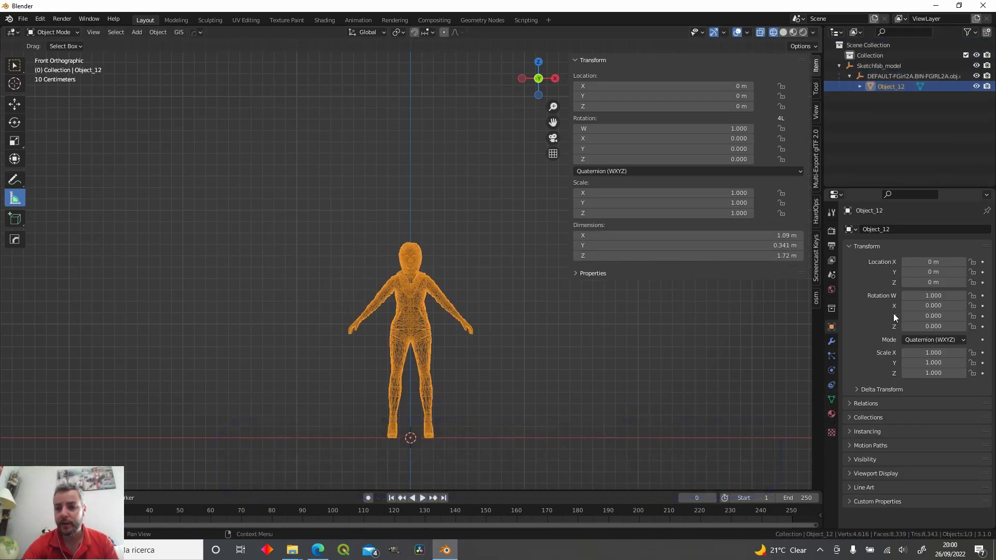
{"action": "left_click", "coordinate": [886, 403]}
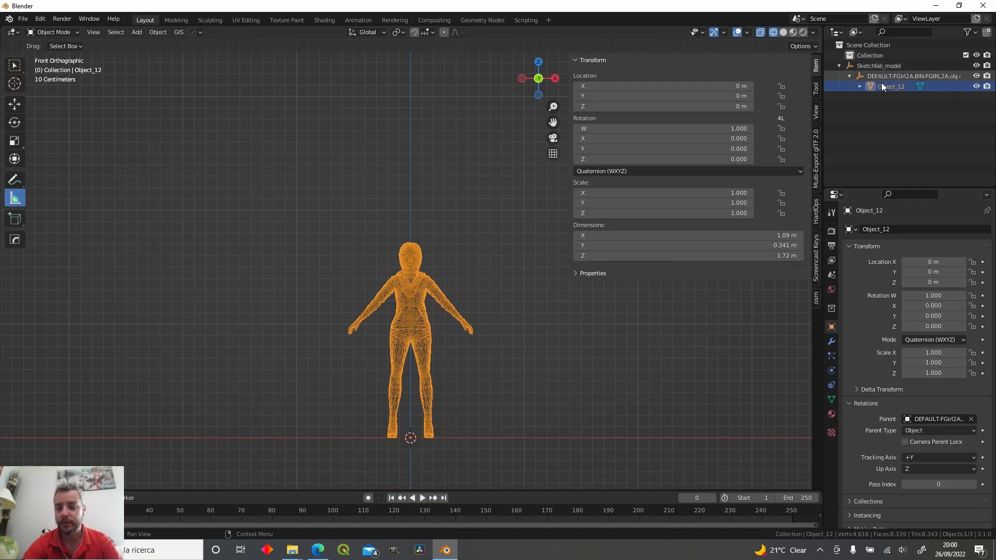
{"action": "left_click", "coordinate": [971, 419]}
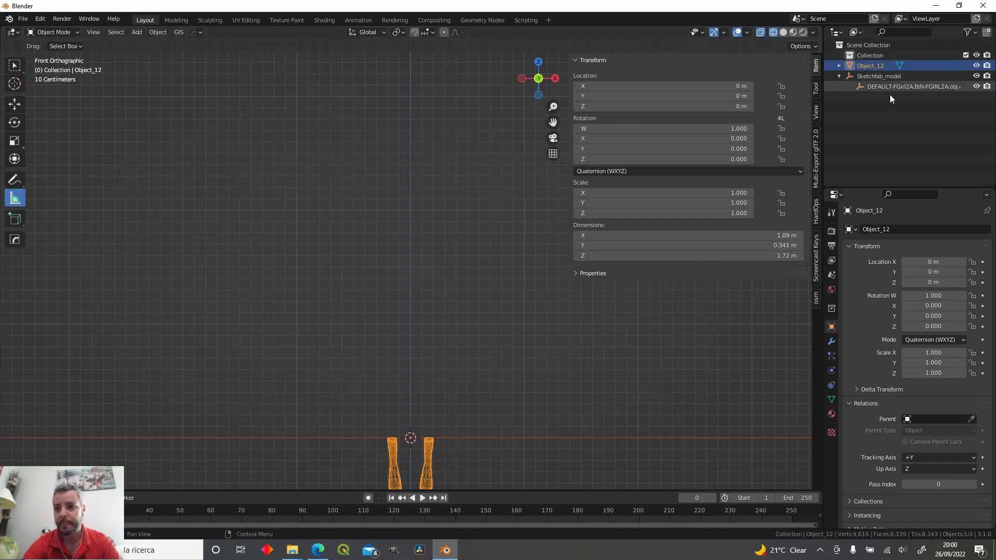
- Delete the leftover Sketchfab_model empty together with its child empty
{"action": "left_click", "coordinate": [881, 78]}
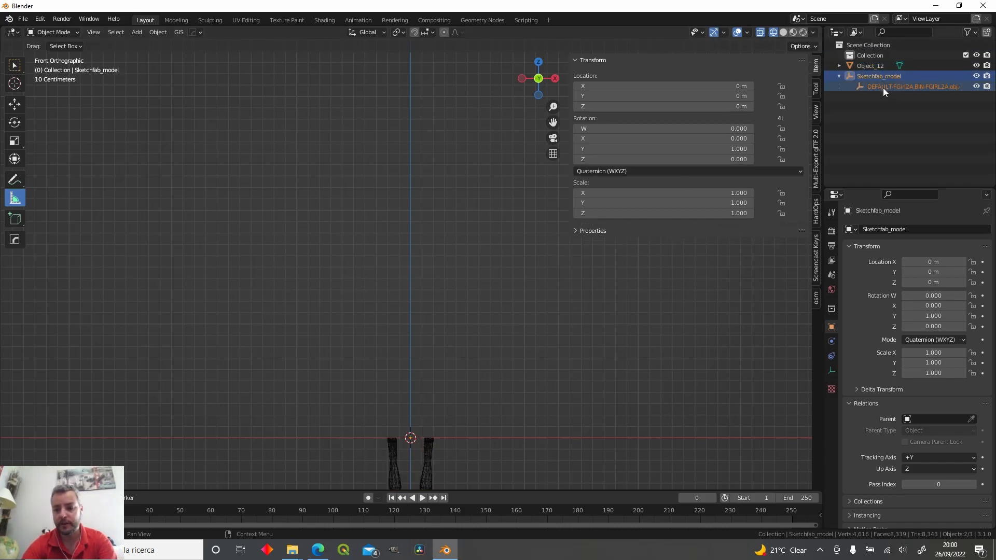
{"action": "key", "text": "x"}
{"action": "key", "text": "n"}
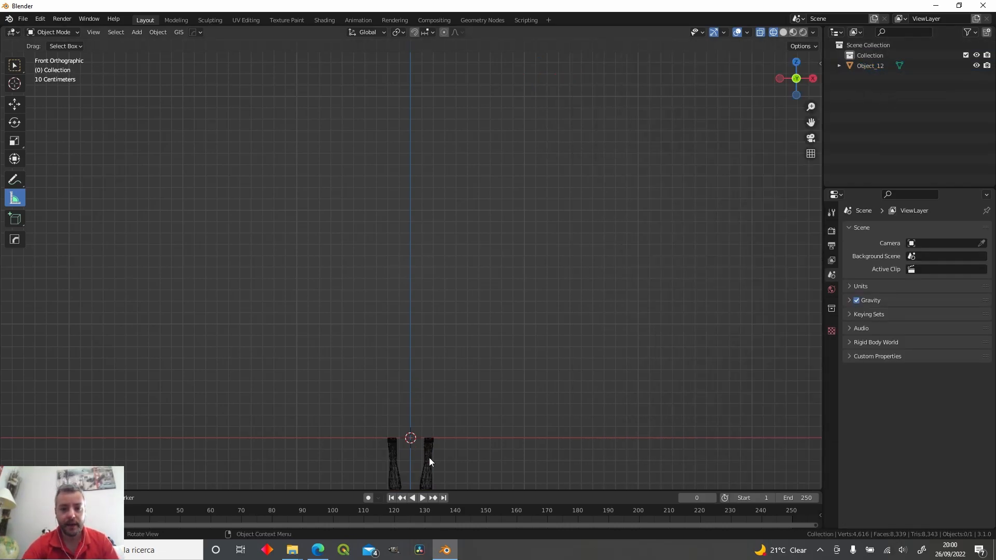
- Rotate the character mesh Object_12 by 180 degrees around the X axis so it stands upright
{"action": "left_click", "coordinate": [429, 457]}
{"action": "key", "text": "KP_Decimal"}
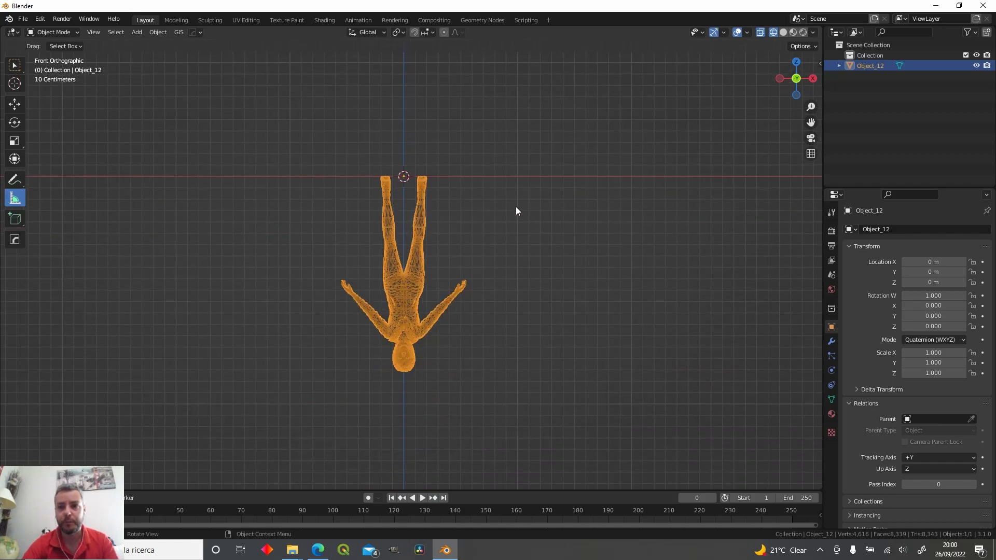
{"action": "key", "text": "r"}
{"action": "type", "text": "x"}
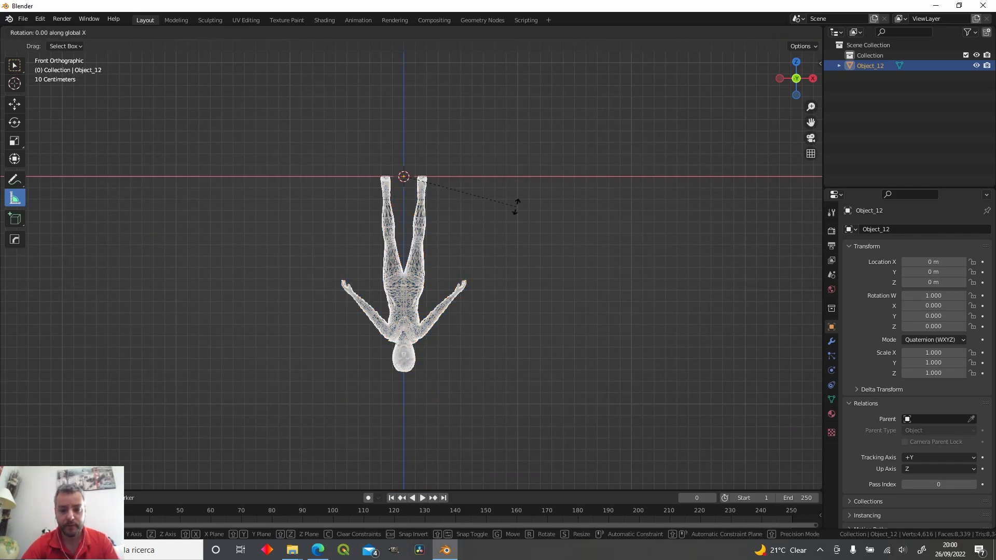
{"action": "type", "text": "180"}
{"action": "key", "text": "Return"}
{"action": "key", "text": "ctrl+KP_1"}
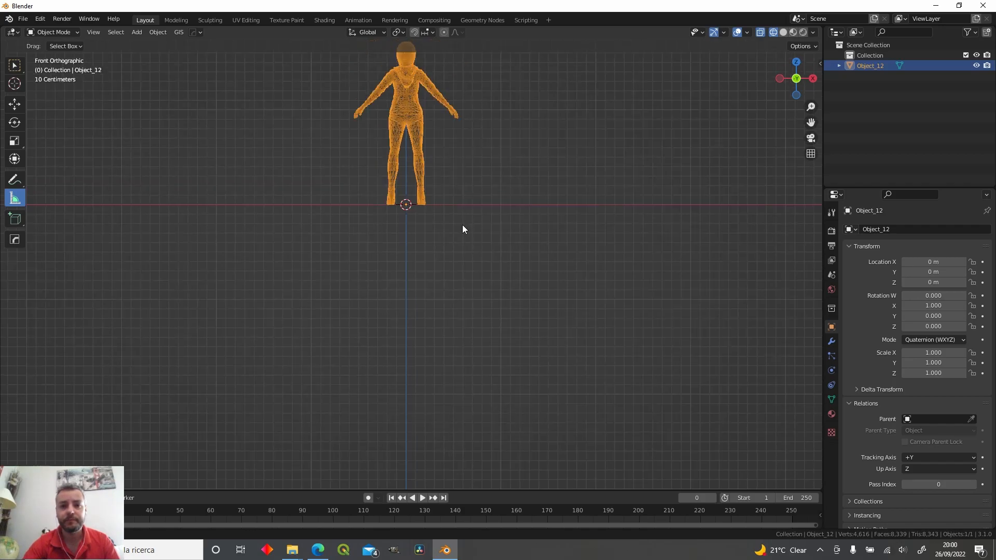
- Display the character with its textures in Material Preview shading and apply its rotation
{"action": "key", "text": "n"}
{"action": "left_click", "coordinate": [793, 32]}
{"action": "middle_click_drag", "start_coordinate": [469, 298], "coordinate": [460, 236], "text": "alt"}
{"action": "scroll", "coordinate": [461, 237], "scroll_direction": "up", "scroll_amount": 4}
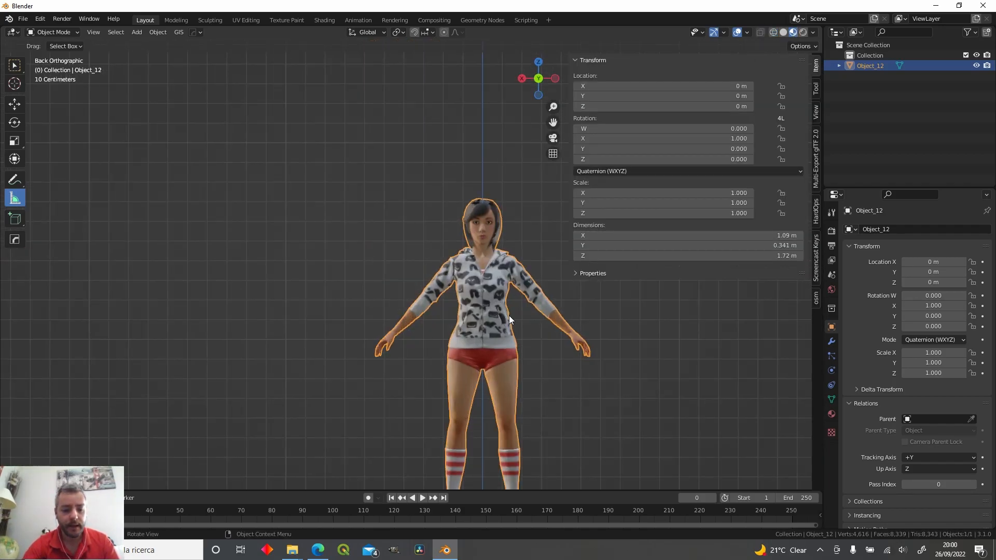
{"action": "key", "text": "ctrl+a"}
{"action": "left_click", "coordinate": [500, 348]}
{"action": "middle_click_drag", "start_coordinate": [501, 347], "coordinate": [409, 179], "text": "shift"}
{"action": "left_click", "coordinate": [447, 275]}
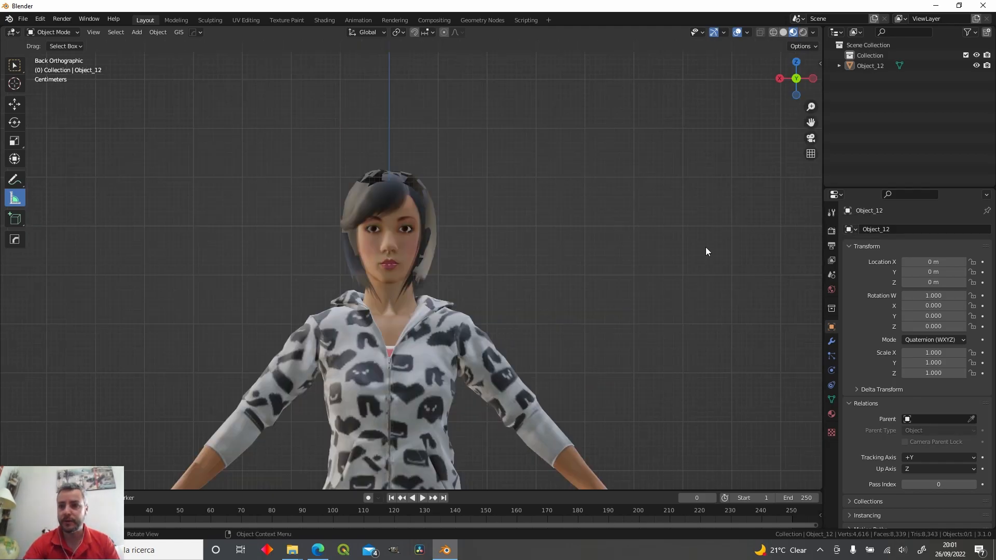
- Move Object_12 into the existing collection and rename that collection asiaBabe
{"action": "left_click", "coordinate": [861, 65]}
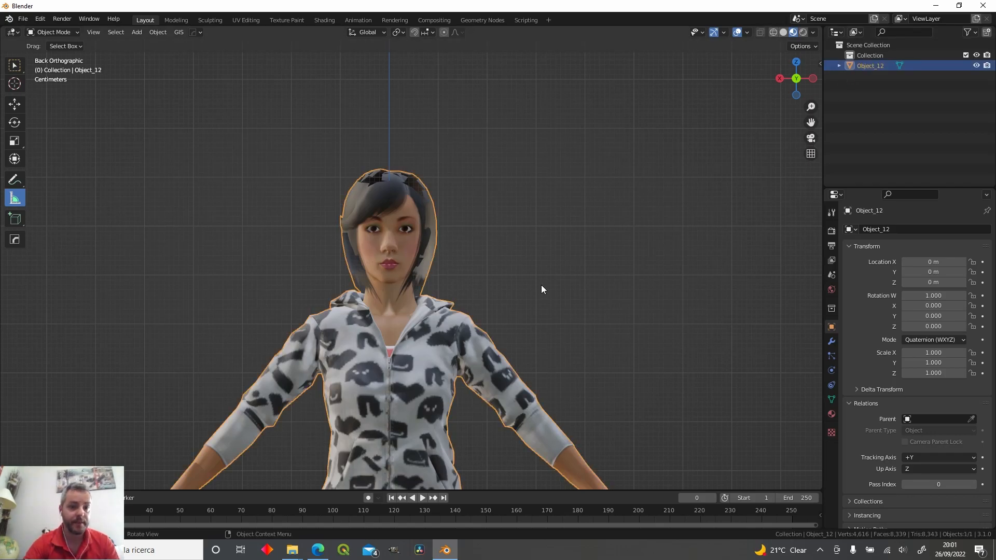
{"action": "left_click_drag", "start_coordinate": [898, 65], "coordinate": [895, 56]}
{"action": "double_click", "coordinate": [880, 56]}
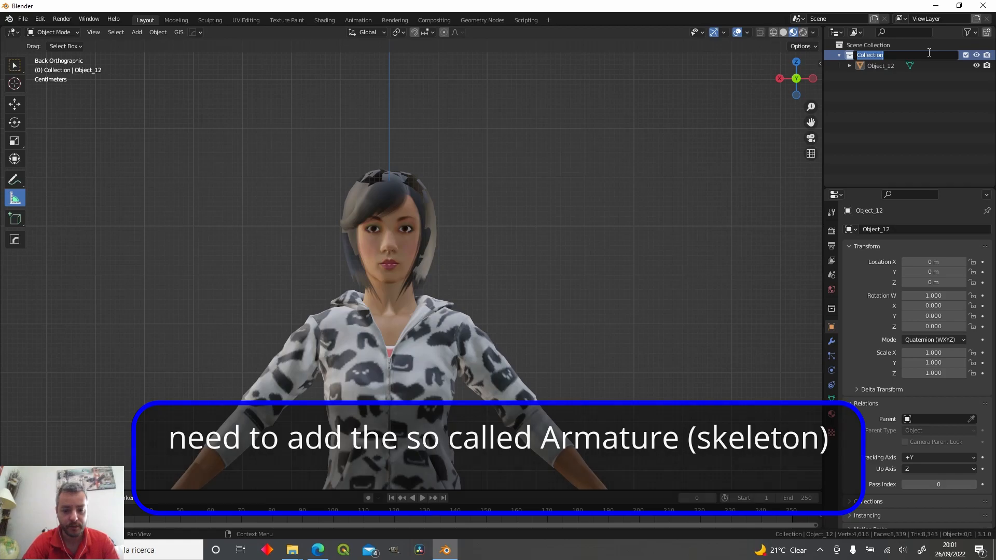
{"action": "type", "text": "ba"}
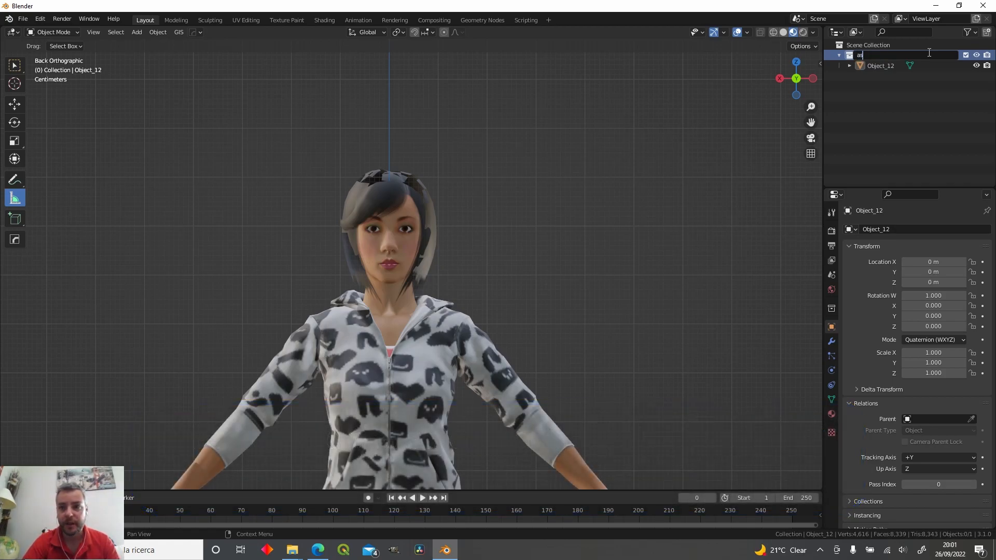
{"action": "type", "text": "be"}
{"action": "key", "text": "Return"}
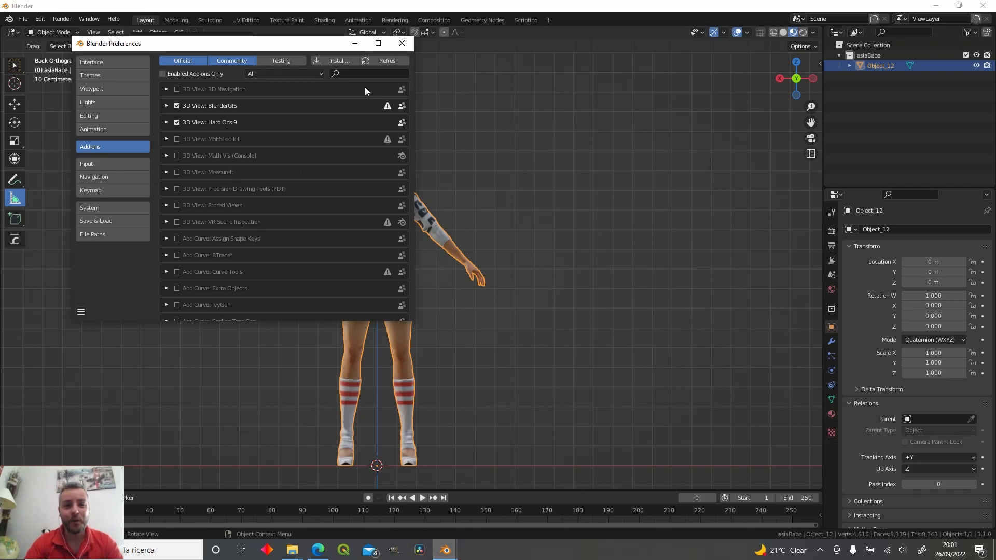
- Find the Rigging: Rigify add-on in the preferences, enable it, and close the preferences
{"action": "left_click", "coordinate": [371, 76]}
{"action": "type", "text": "rigi"}
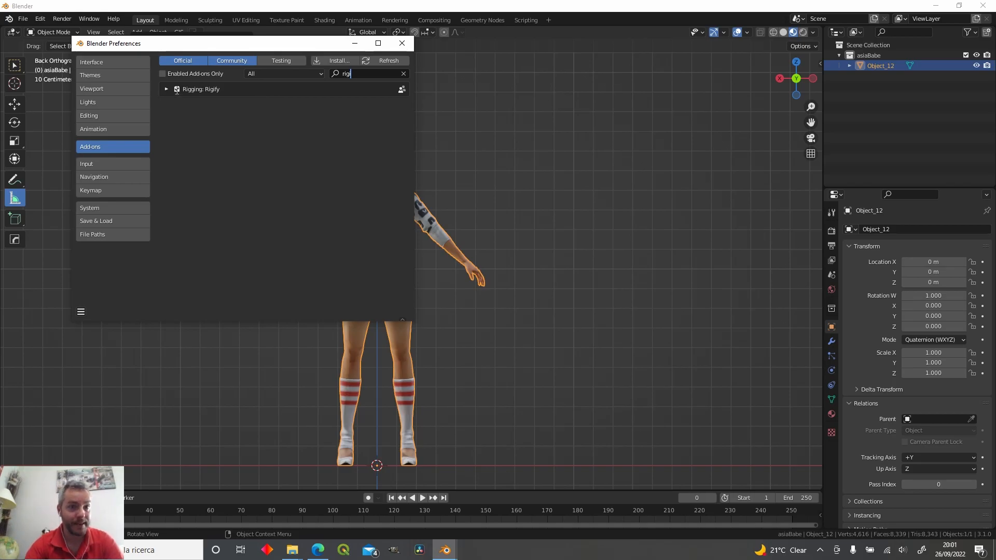
{"action": "left_click", "coordinate": [177, 89]}
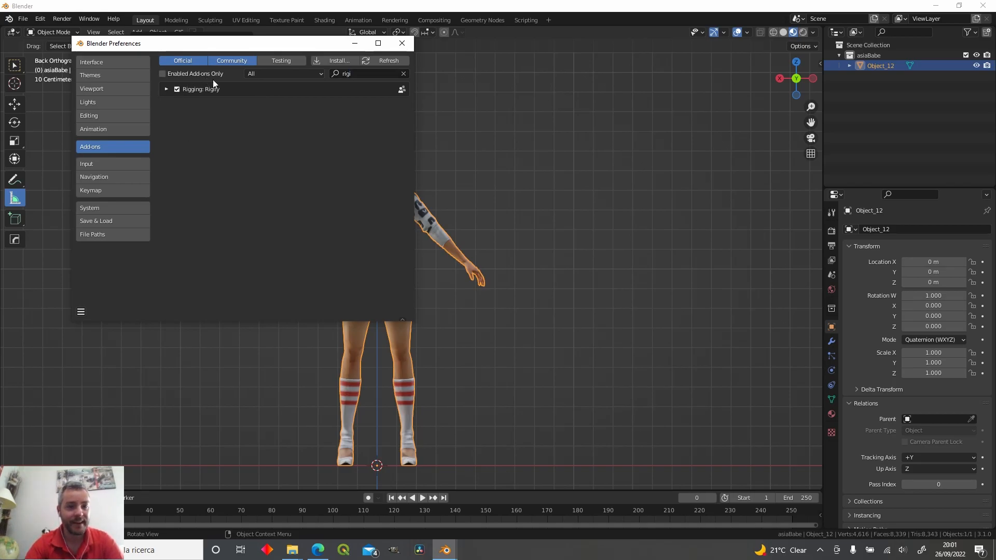
{"action": "left_click", "coordinate": [399, 43]}
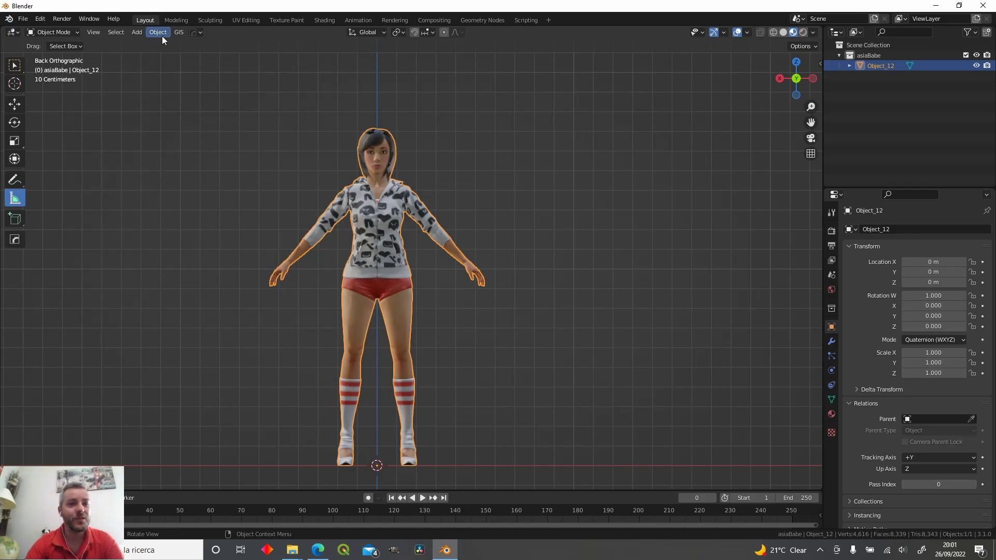
- Add a Basic Human (Meta-Rig) armature and scale it uniformly to about 0.857 to fit the character's height
{"action": "left_click", "coordinate": [137, 32]}
{"action": "mouse_move", "coordinate": [169, 123]}
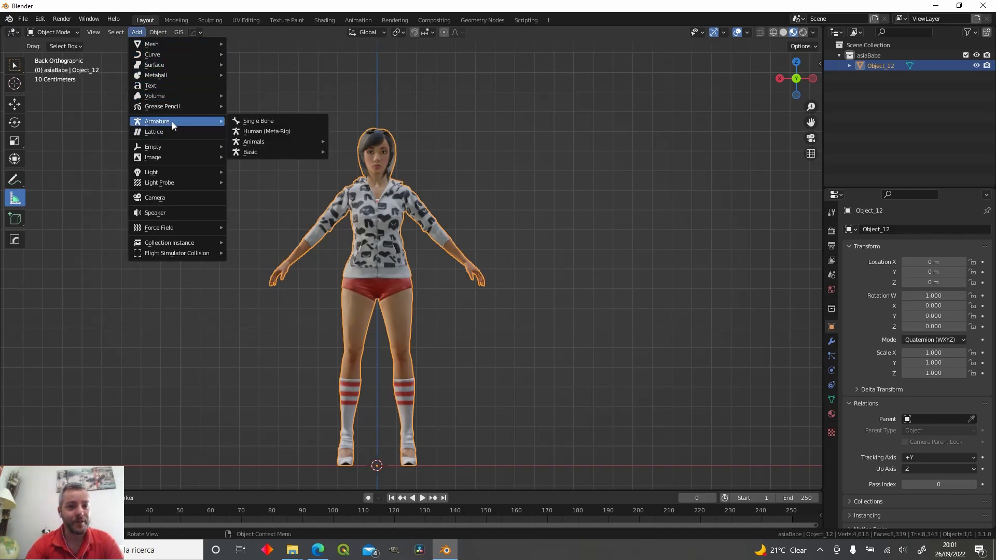
{"action": "mouse_move", "coordinate": [288, 151]}
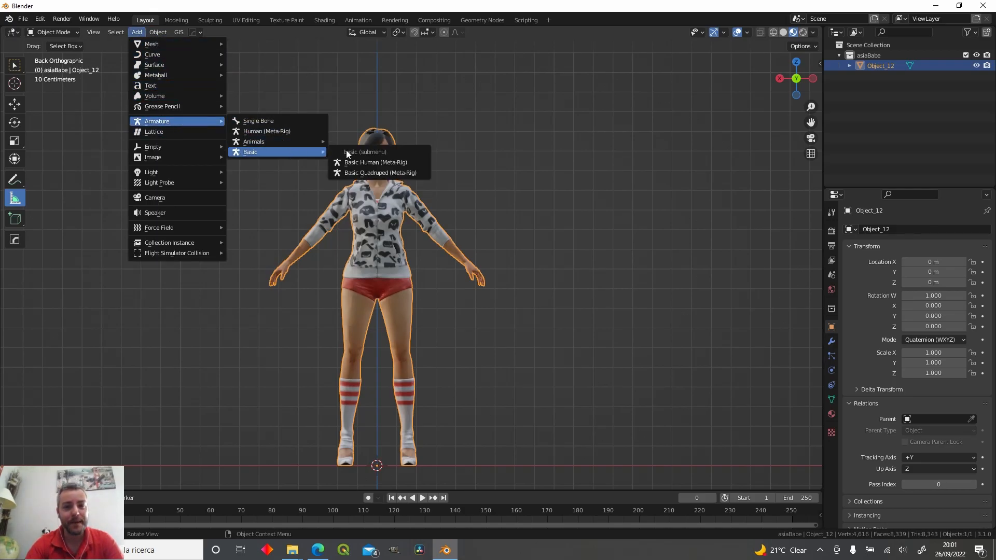
{"action": "left_click", "coordinate": [369, 163]}
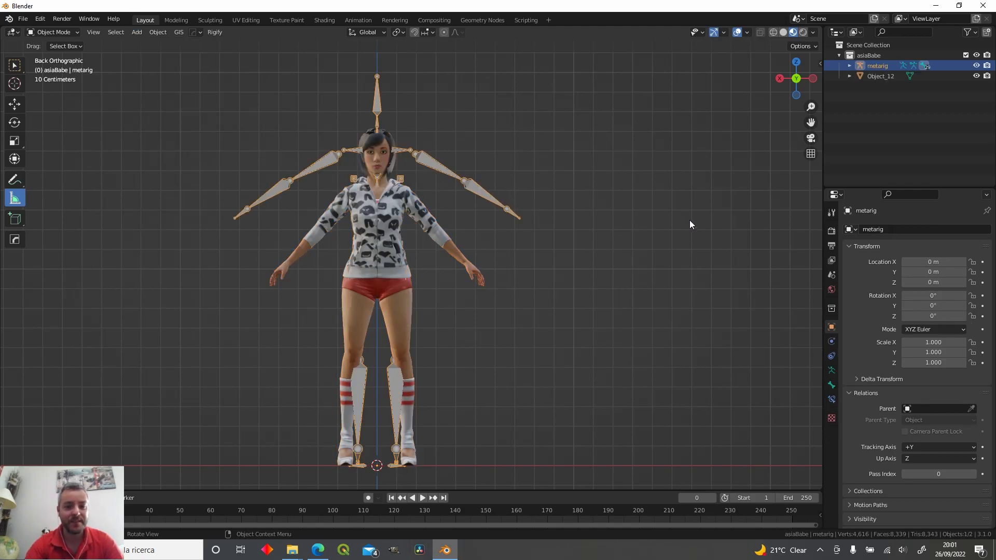
{"action": "key", "text": "s"}
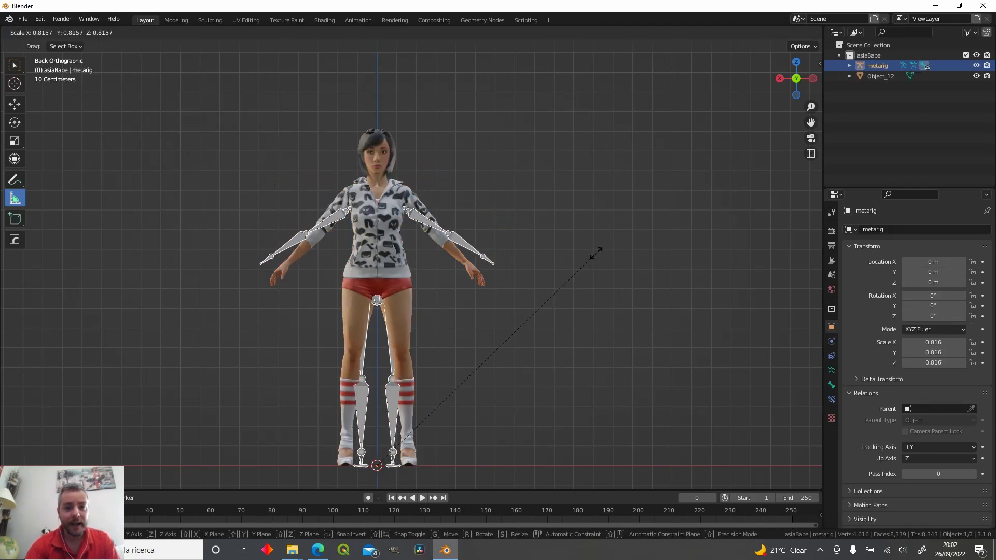
{"action": "left_click", "coordinate": [602, 240]}
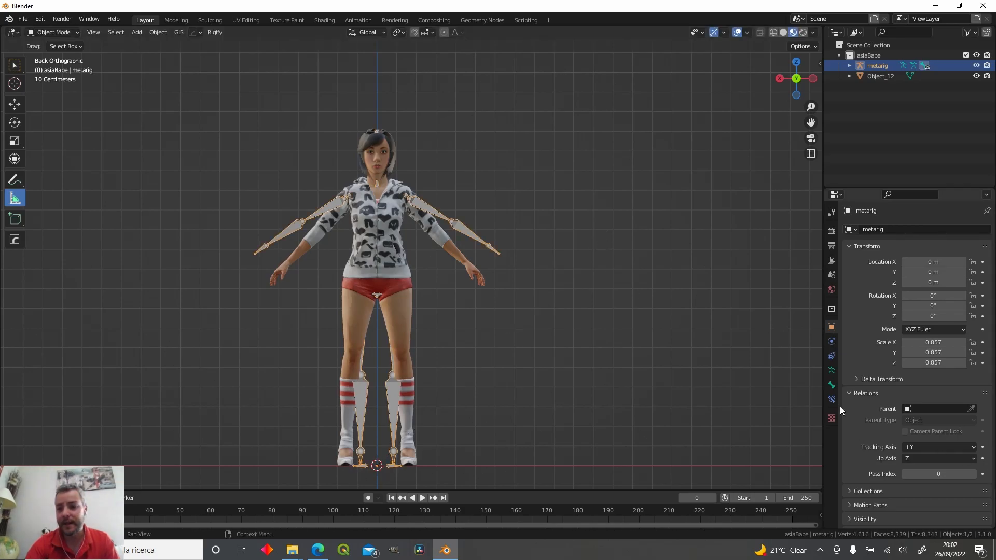
- Set the metarig to display In Front of the mesh and fine-tune its overall scale to fit the body
{"action": "left_click", "coordinate": [832, 357]}
{"action": "left_click", "coordinate": [832, 371]}
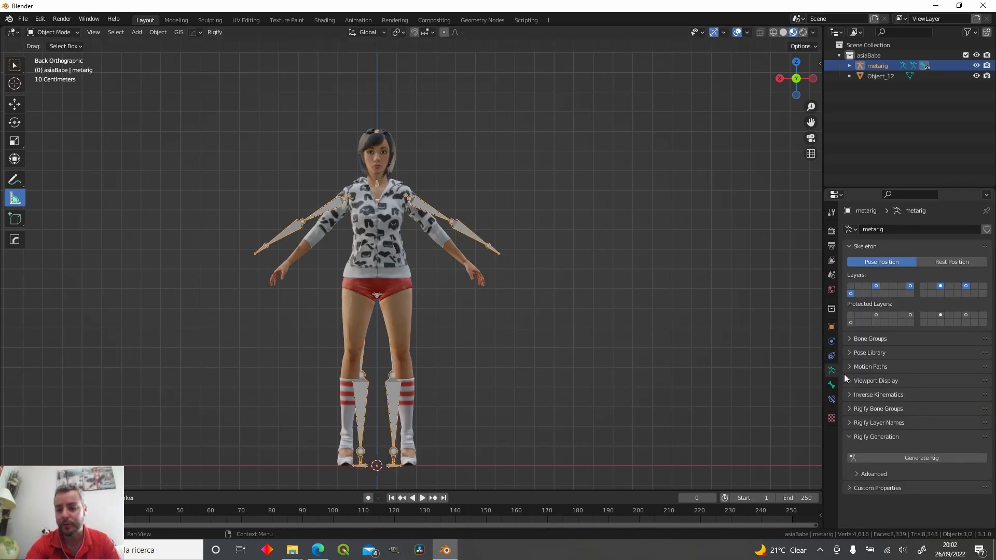
{"action": "left_click", "coordinate": [851, 382]}
{"action": "left_click", "coordinate": [906, 443]}
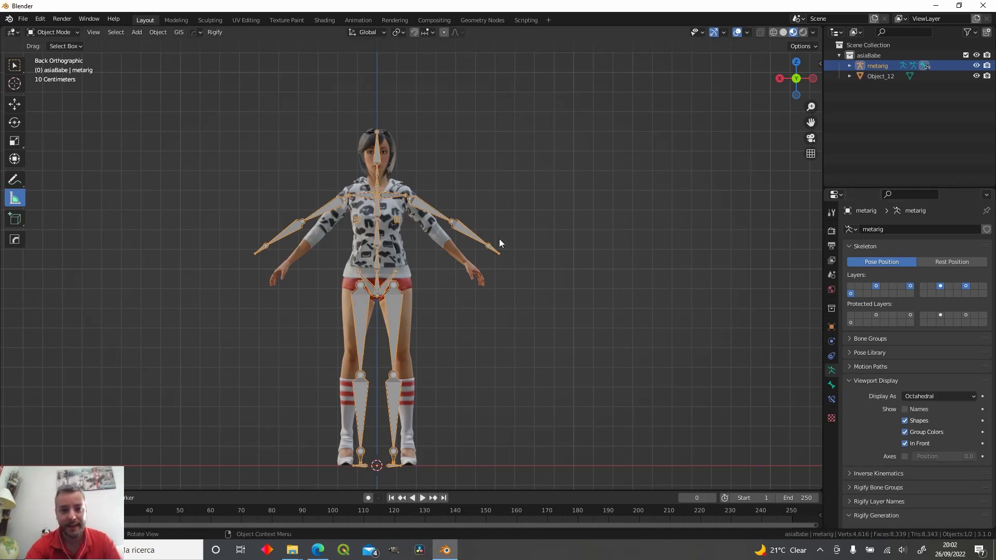
{"action": "scroll", "coordinate": [442, 230], "scroll_direction": "up", "scroll_amount": 5}
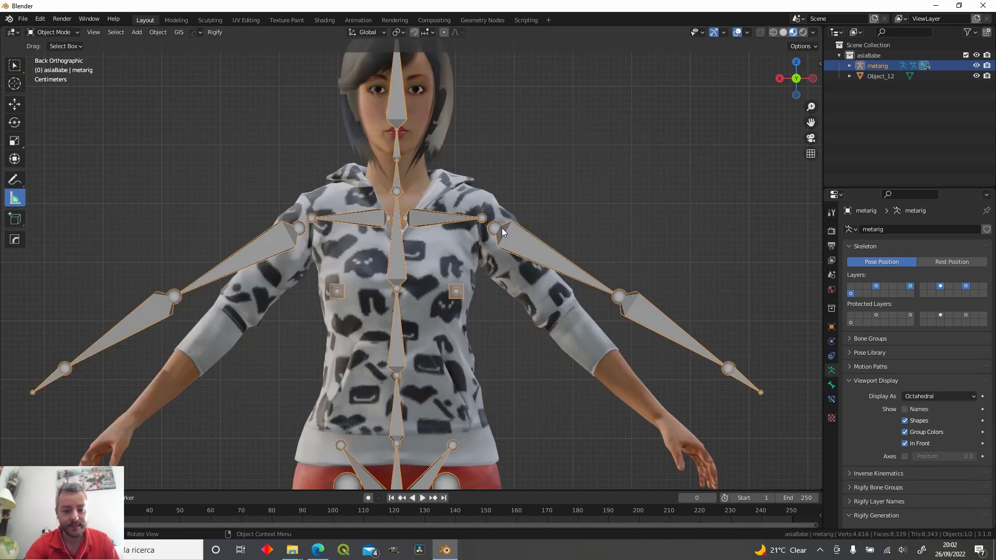
{"action": "key", "text": "s"}
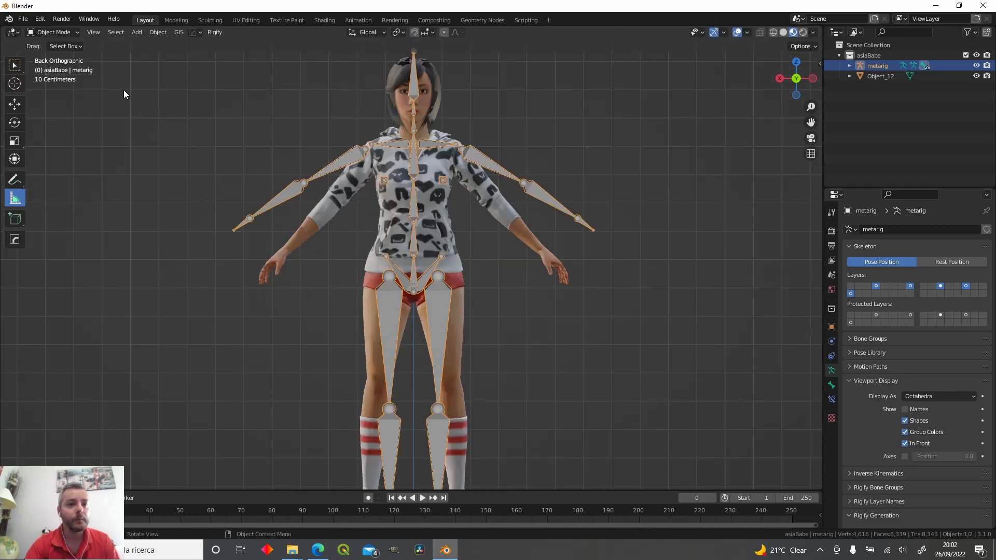
- In Pose Mode, rotate both upper arm bones of the metarig downward to line up with the character's arms
{"action": "left_click", "coordinate": [77, 32]}
{"action": "left_click", "coordinate": [73, 65]}
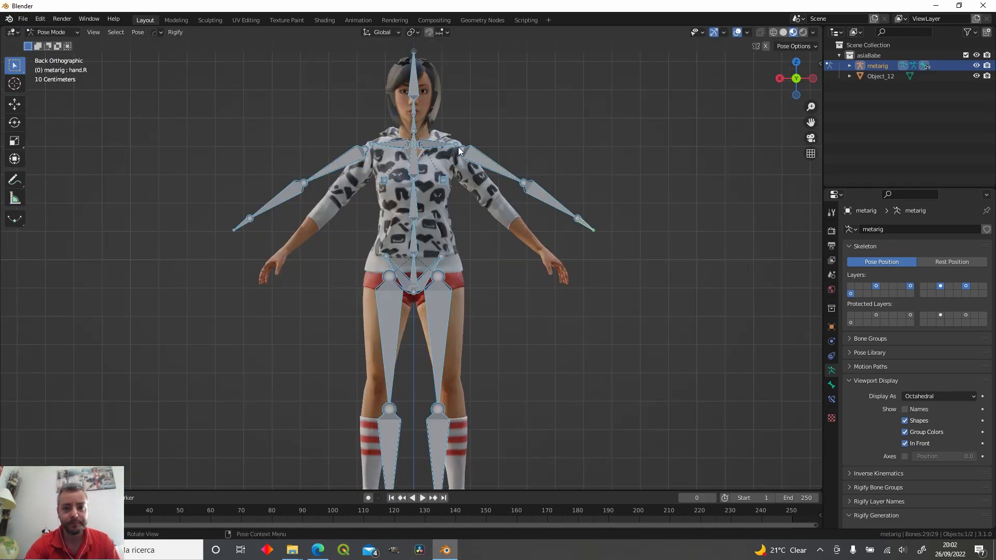
{"action": "left_click", "coordinate": [480, 158]}
{"action": "key", "text": "r"}
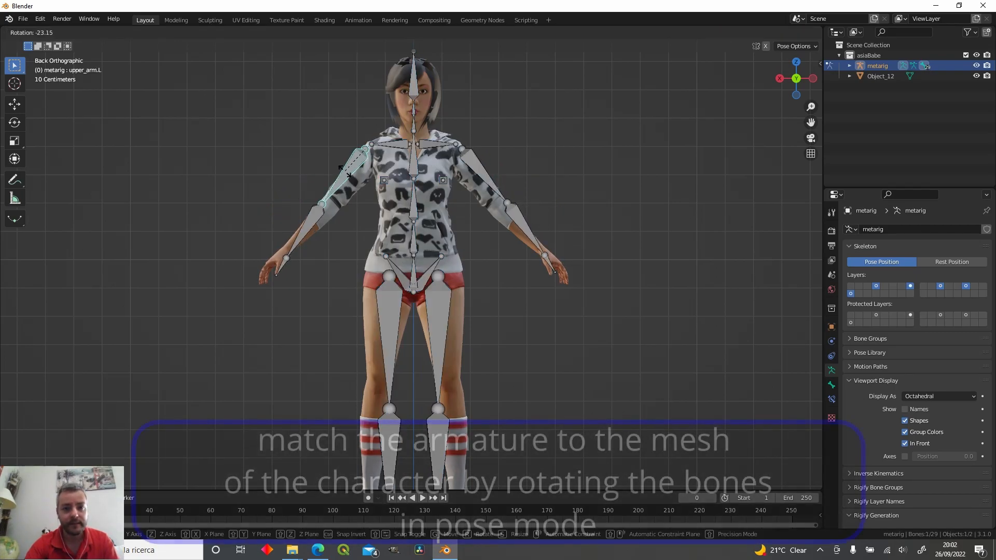
{"action": "left_click", "coordinate": [347, 178]}
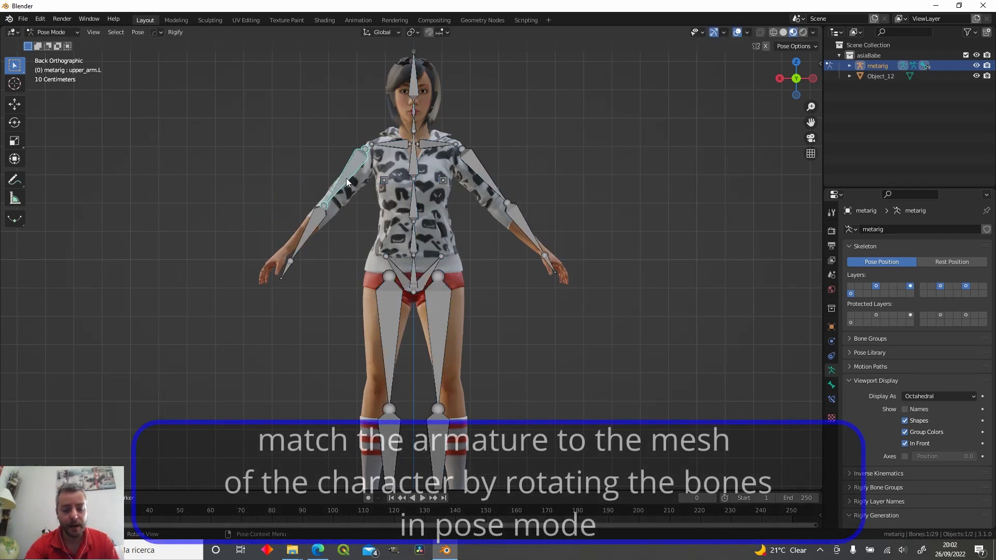
- In Object Mode, rotate the character mesh 180 degrees around the Z axis to face the same way as the armature
{"action": "key", "text": "KP_3"}
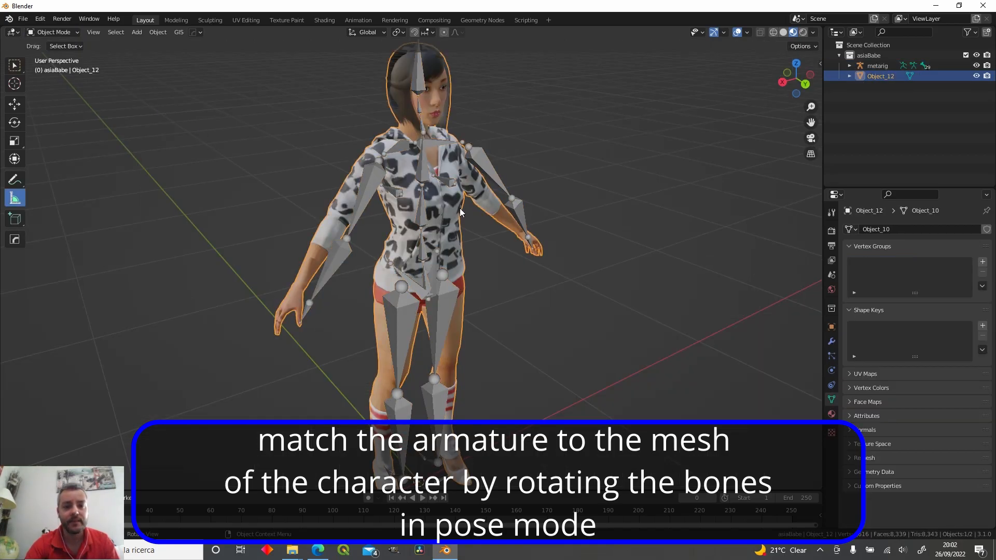
{"action": "type", "text": "rz1"}
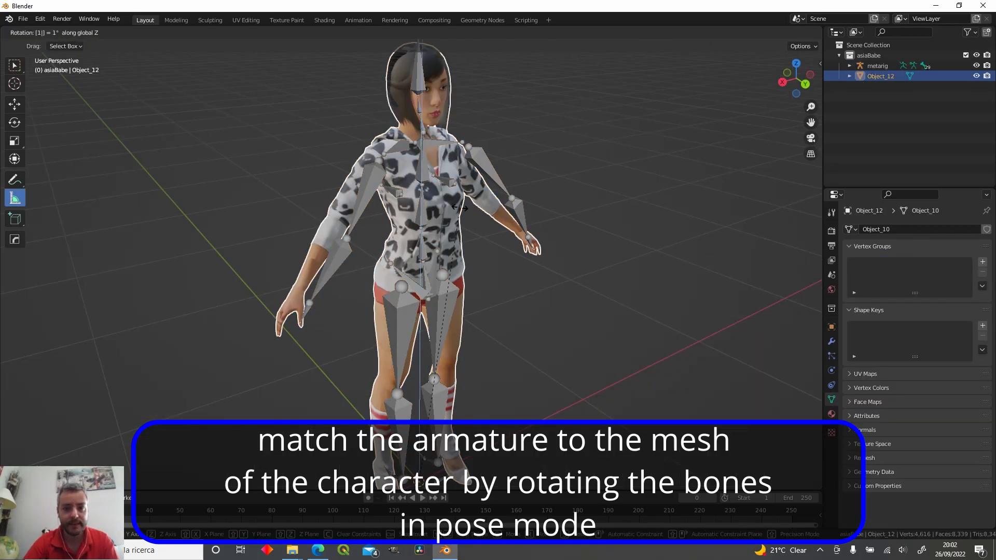
{"action": "type", "text": "80"}
{"action": "key", "text": "Return"}
- Rotate the metarig's two upper arm bones in Pose Mode, seen from the sides, to follow the character's arms
{"action": "mouse_move", "coordinate": [460, 208]}
{"action": "middle_mouse_down"}
{"action": "mouse_move", "coordinate": [431, 180]}
{"action": "mouse_move", "coordinate": [461, 199]}
{"action": "middle_mouse_up"}
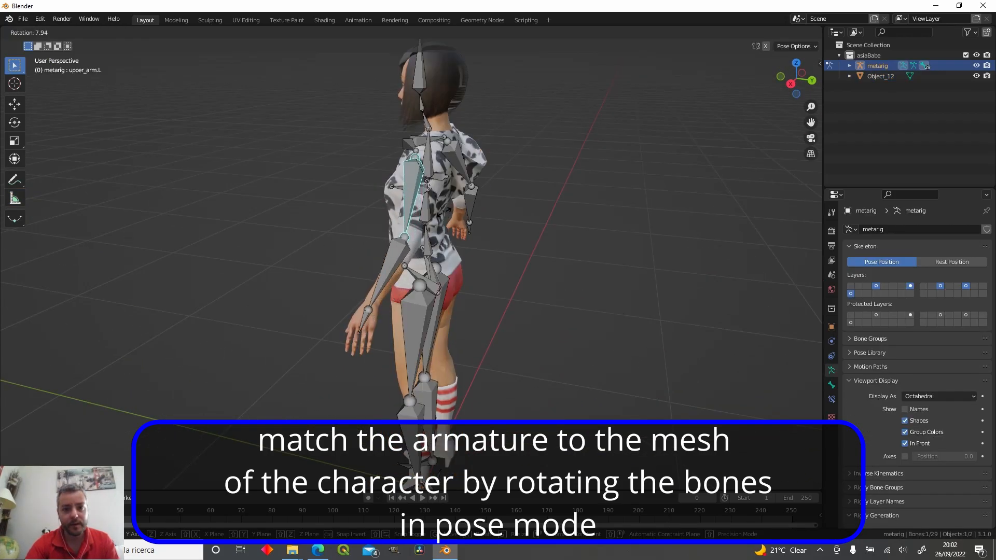
{"action": "left_click", "coordinate": [444, 211]}
{"action": "middle_click_drag", "start_coordinate": [444, 212], "coordinate": [350, 184]}
{"action": "left_click", "coordinate": [350, 180]}
{"action": "key", "text": "r"}
{"action": "left_click", "coordinate": [465, 204]}
{"action": "middle_click_drag", "start_coordinate": [466, 204], "coordinate": [387, 182]}
{"action": "middle_click_drag", "start_coordinate": [423, 229], "coordinate": [427, 183]}
- Rotate both thigh bones slightly outward in front view to line up with the character's legs
{"action": "key", "text": "KP_1"}
{"action": "middle_click_drag", "start_coordinate": [440, 353], "coordinate": [437, 236], "text": "shift"}
{"action": "left_click", "coordinate": [437, 234]}
{"action": "key", "text": "r"}
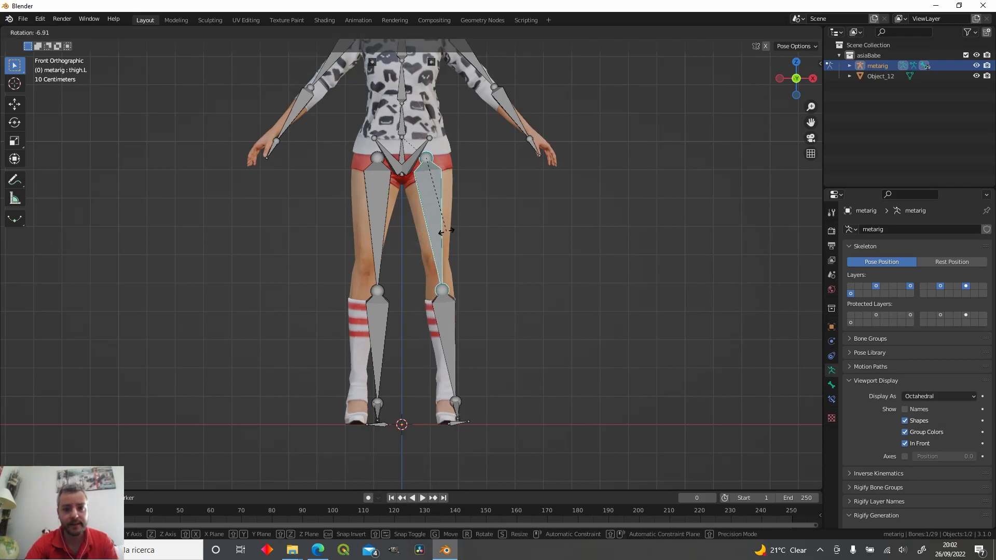
{"action": "left_click", "coordinate": [444, 231]}
{"action": "left_click", "coordinate": [392, 214]}
{"action": "key", "text": "r"}
{"action": "left_click", "coordinate": [386, 216]}
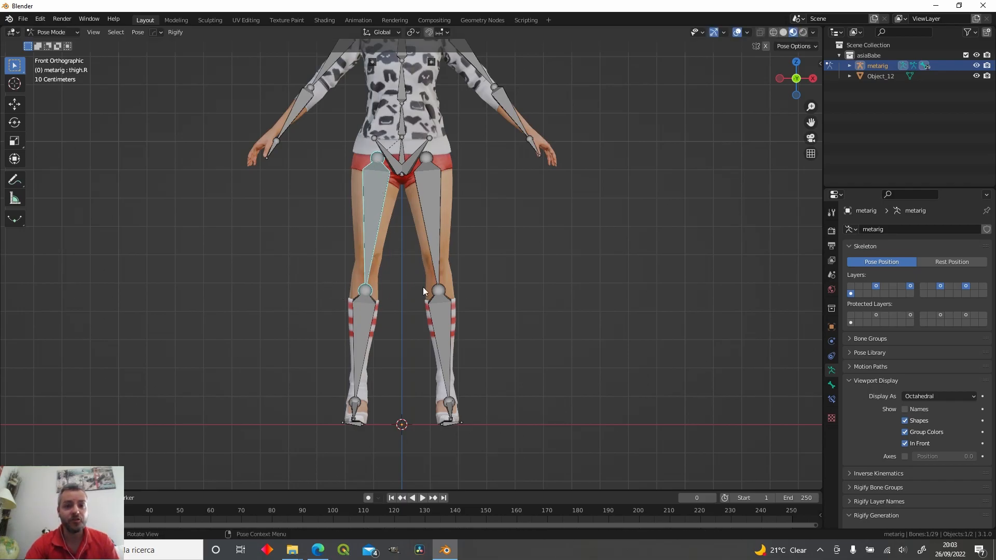
- In Edit Mode, raise the metarig's two knee joints along Z to the character's knees and leave Edit Mode
{"action": "left_click", "coordinate": [66, 33]}
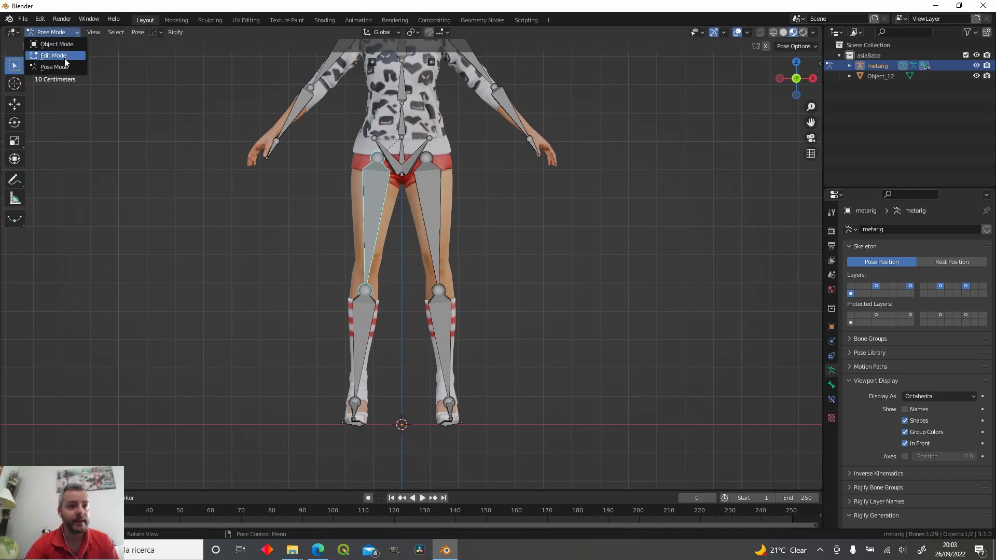
{"action": "left_click", "coordinate": [65, 58]}
{"action": "left_click_drag", "start_coordinate": [329, 266], "coordinate": [457, 301]}
{"action": "key", "text": "g"}
{"action": "key", "text": "z"}
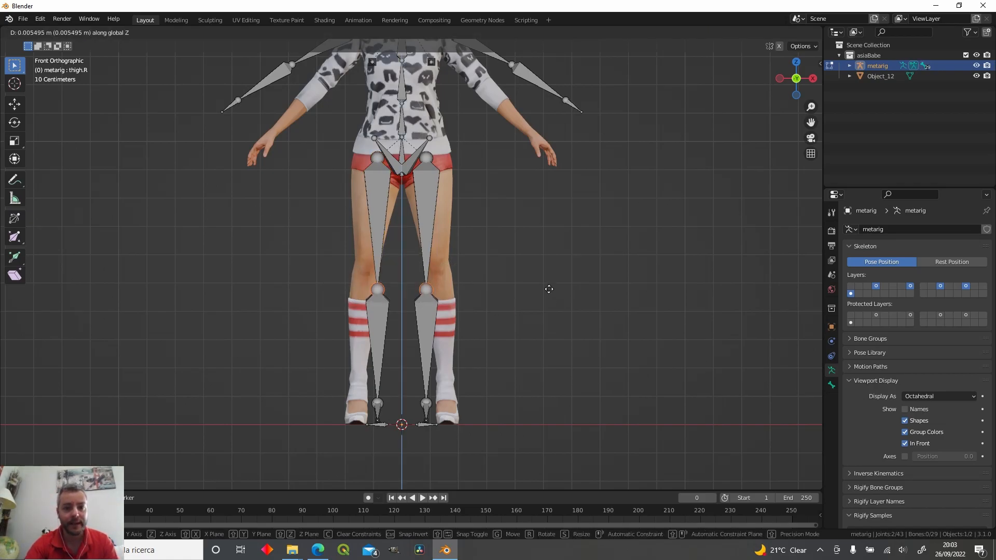
{"action": "left_click", "coordinate": [550, 264]}
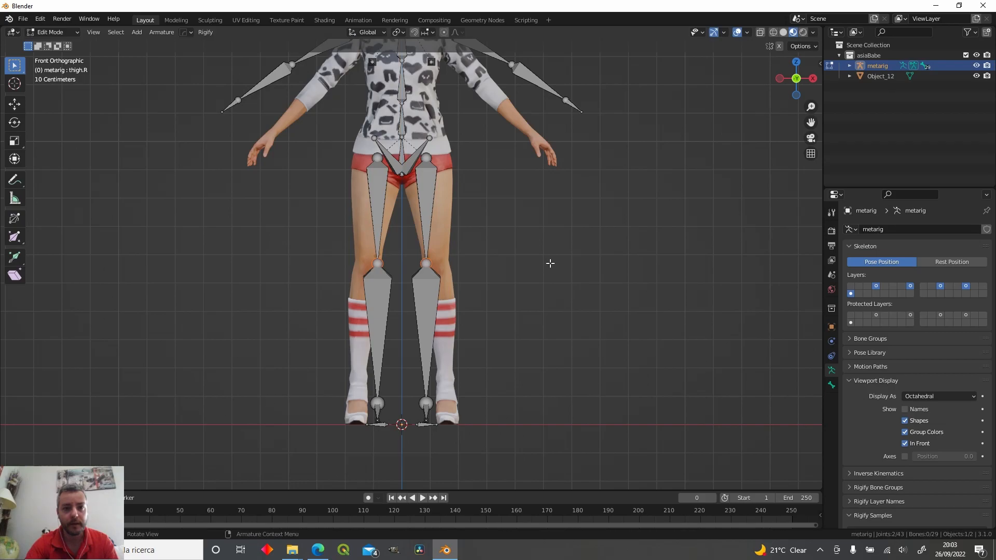
{"action": "key", "text": "Tab"}
- In Edit Mode, lower the tip of the metarig's head bone along Z to the top of the character's head
{"action": "middle_click_drag", "start_coordinate": [488, 166], "coordinate": [432, 314], "text": "shift"}
{"action": "middle_click_drag", "start_coordinate": [306, 207], "coordinate": [330, 210]}
{"action": "key", "text": "KP_1"}
{"action": "scroll", "coordinate": [357, 137], "scroll_direction": "up", "scroll_amount": 3}
{"action": "middle_click_drag", "start_coordinate": [358, 137], "coordinate": [443, 344], "text": "shift"}
{"action": "left_click_drag", "start_coordinate": [366, 150], "coordinate": [410, 184]}
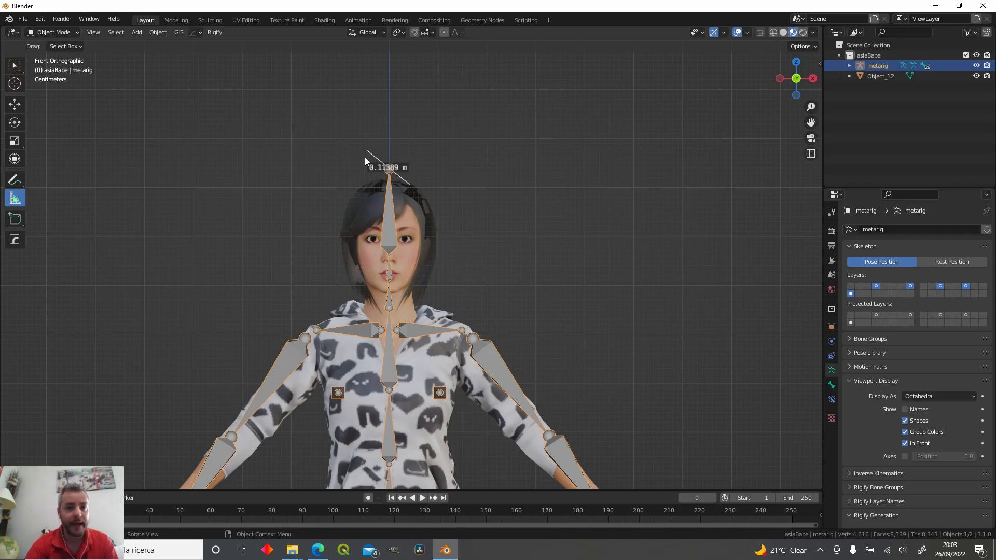
{"action": "key", "text": "Delete"}
{"action": "left_click", "coordinate": [54, 46]}
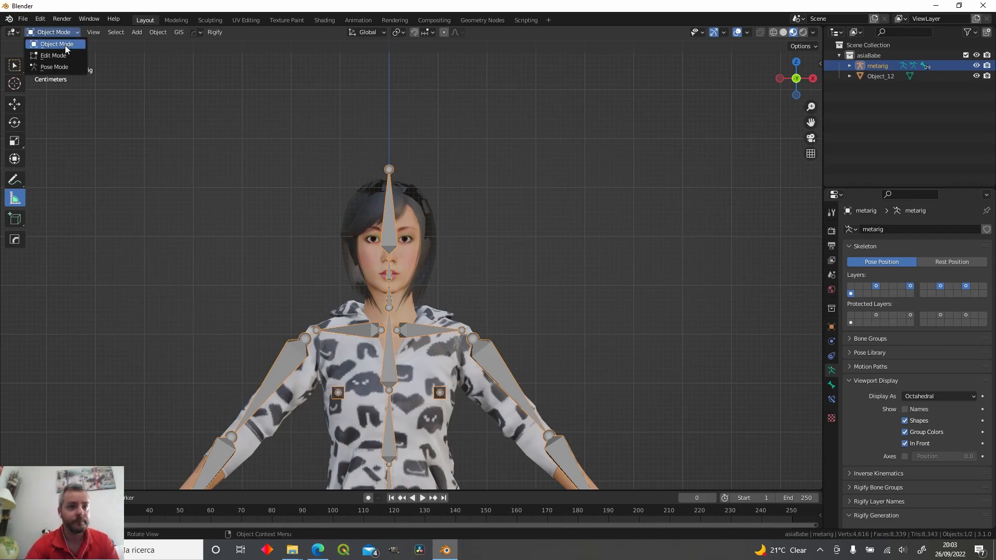
{"action": "key", "text": "Tab"}
{"action": "left_click", "coordinate": [389, 169]}
{"action": "key", "text": "g"}
{"action": "key", "text": "z"}
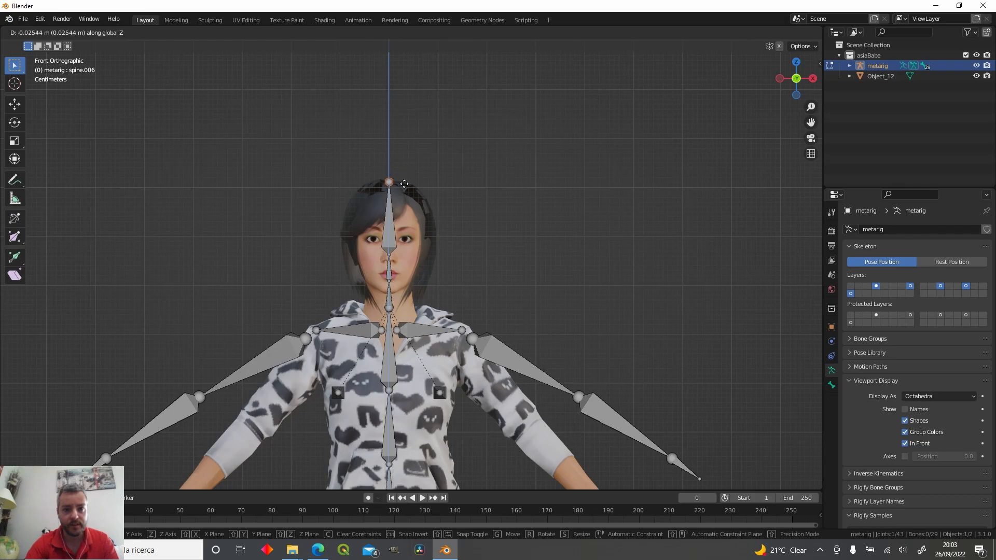
{"action": "left_click", "coordinate": [400, 191]}
{"action": "key", "text": "Tab"}
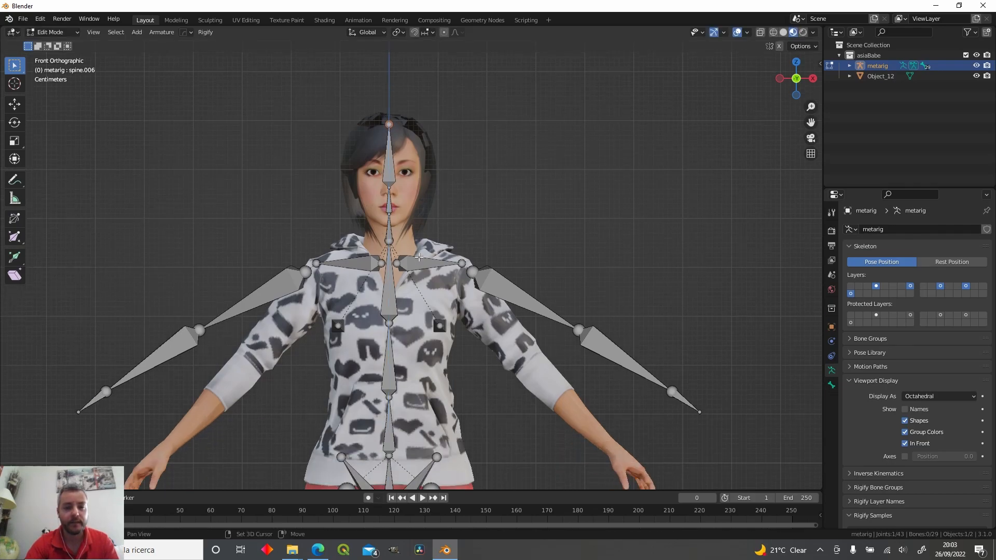
{"action": "scroll", "coordinate": [284, 254], "scroll_direction": "down", "scroll_amount": 4}
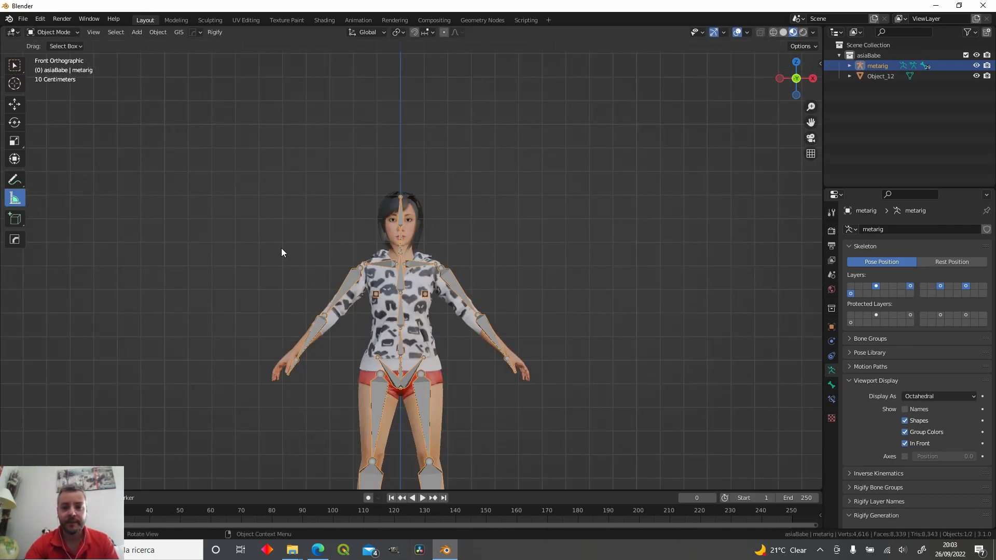
- Compare the metarig's unposed bones in Edit Mode with its posed bones in Object Mode
{"action": "key", "text": "Tab"}
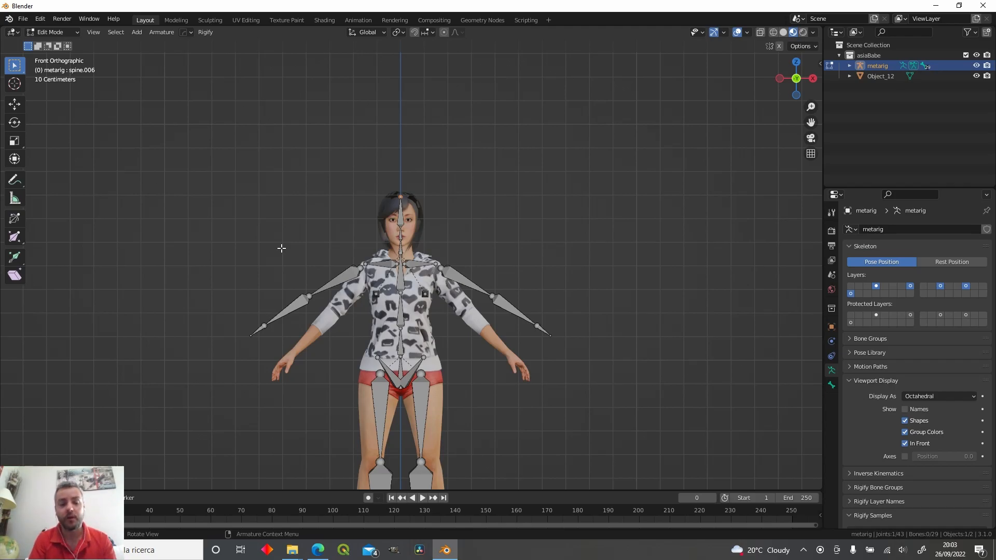
{"action": "key", "text": "Tab"}
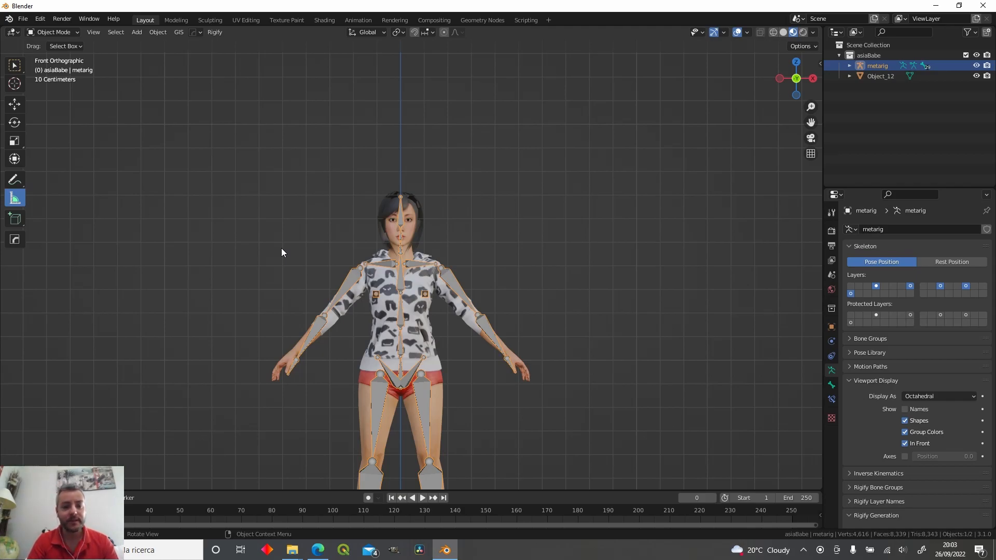
- Switch to the browser and show the code download options on the Simple-Retarget-Tool-Blender GitHub page
{"action": "left_click", "coordinate": [318, 550]}
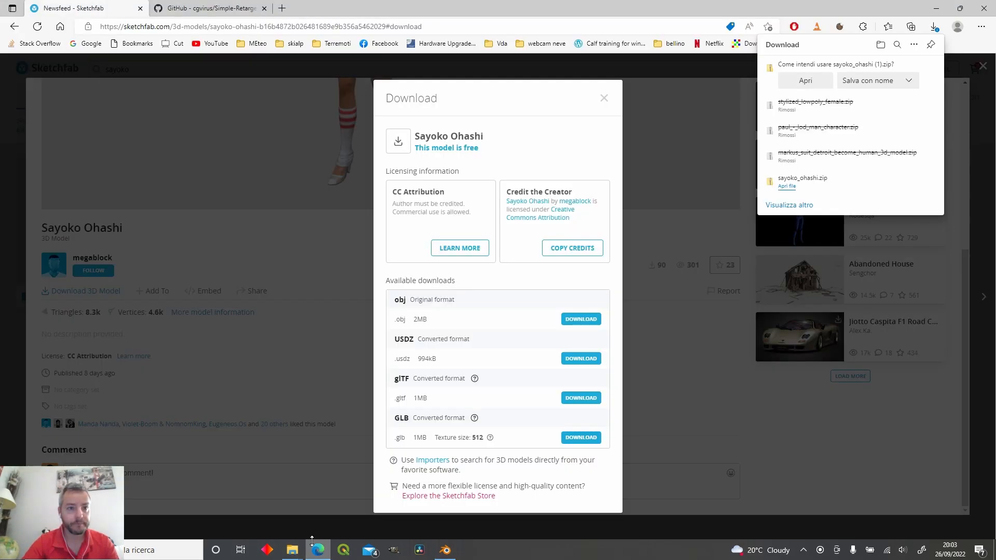
{"action": "left_click", "coordinate": [206, 5]}
{"action": "scroll", "coordinate": [452, 236], "scroll_direction": "up", "scroll_amount": 3}
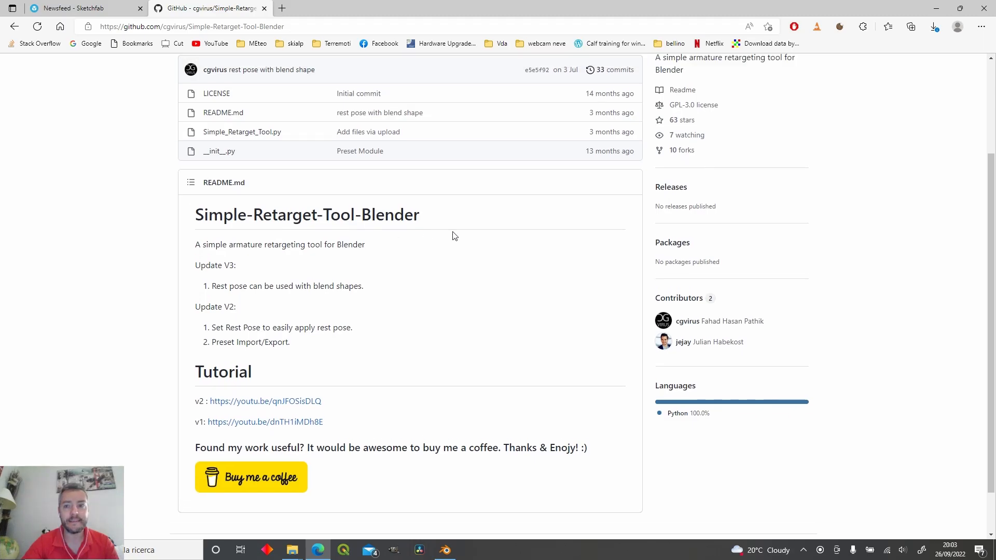
{"action": "left_click", "coordinate": [622, 170]}
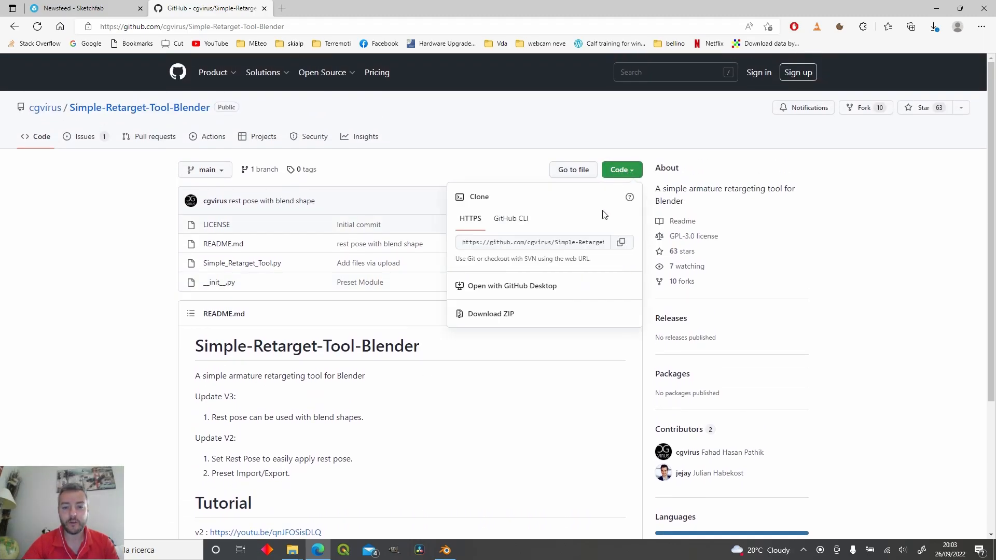
- Switch back to Blender, view where add-ons are installed from file, and search the add-on preferences for "simple"
{"action": "left_click", "coordinate": [446, 550]}
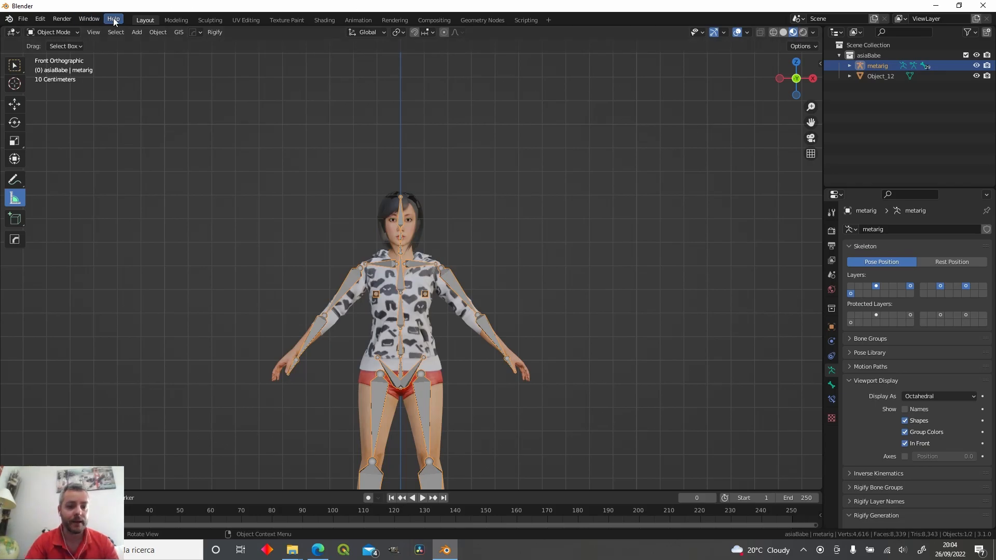
{"action": "left_click", "coordinate": [43, 19]}
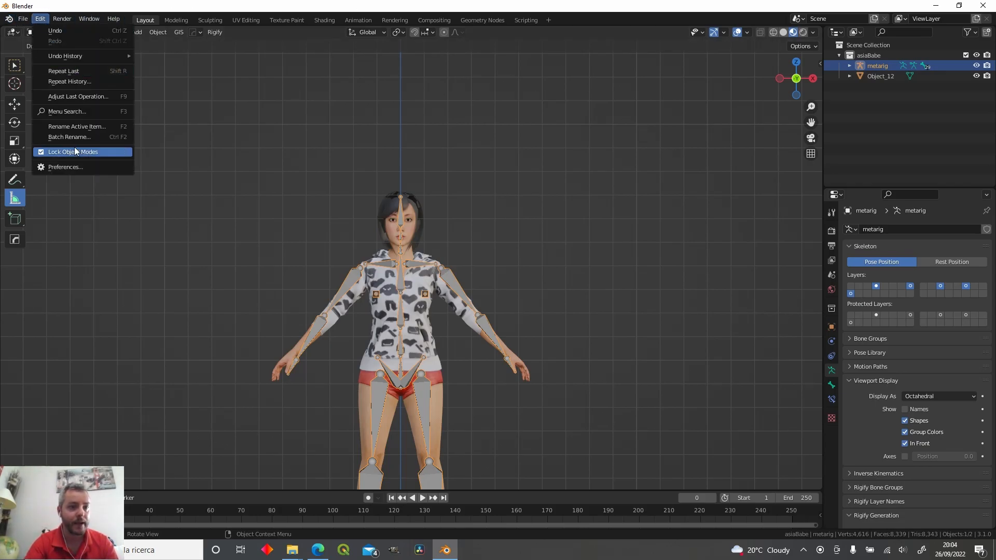
{"action": "left_click", "coordinate": [74, 167]}
{"action": "left_click", "coordinate": [250, 38]}
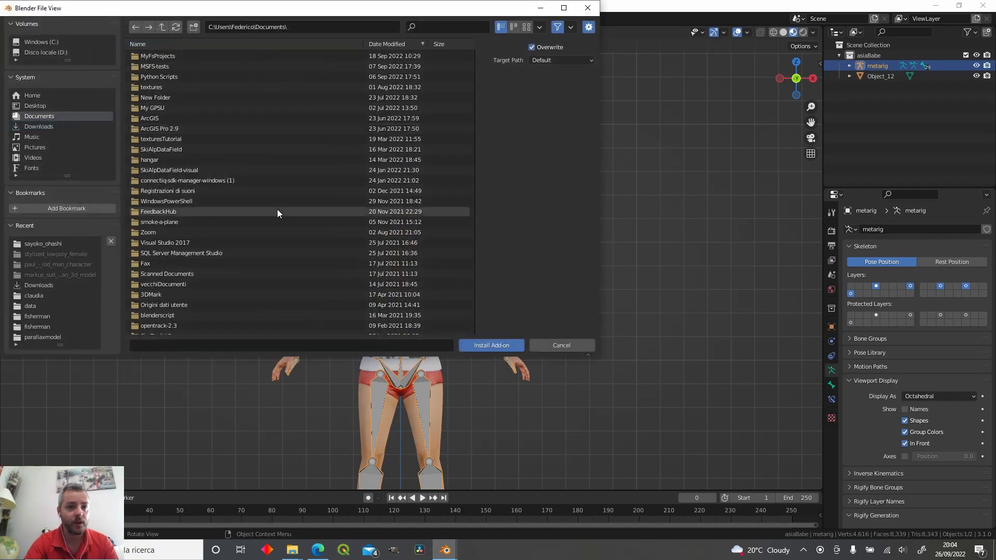
{"action": "left_click", "coordinate": [569, 347]}
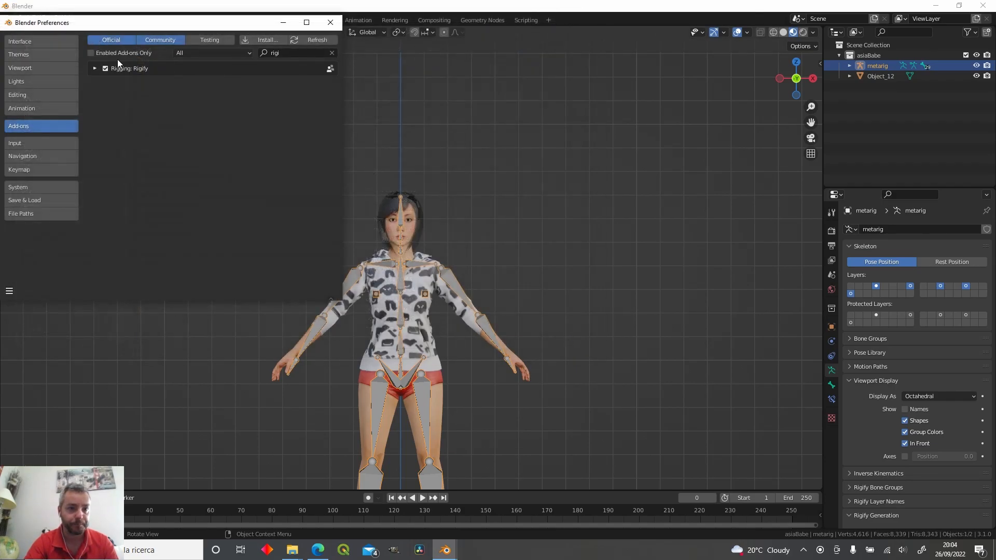
{"action": "type", "text": "simple"}
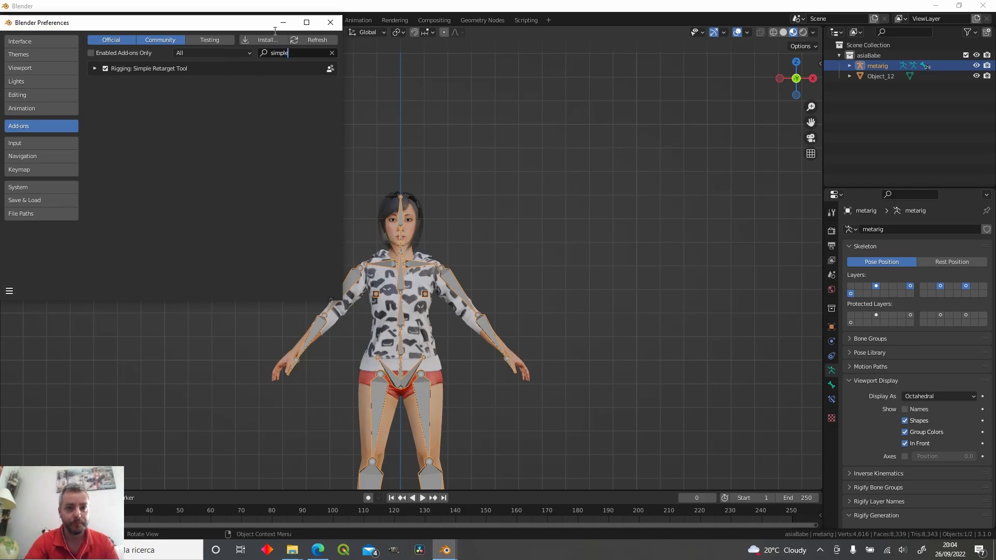
{"action": "left_click", "coordinate": [330, 22]}
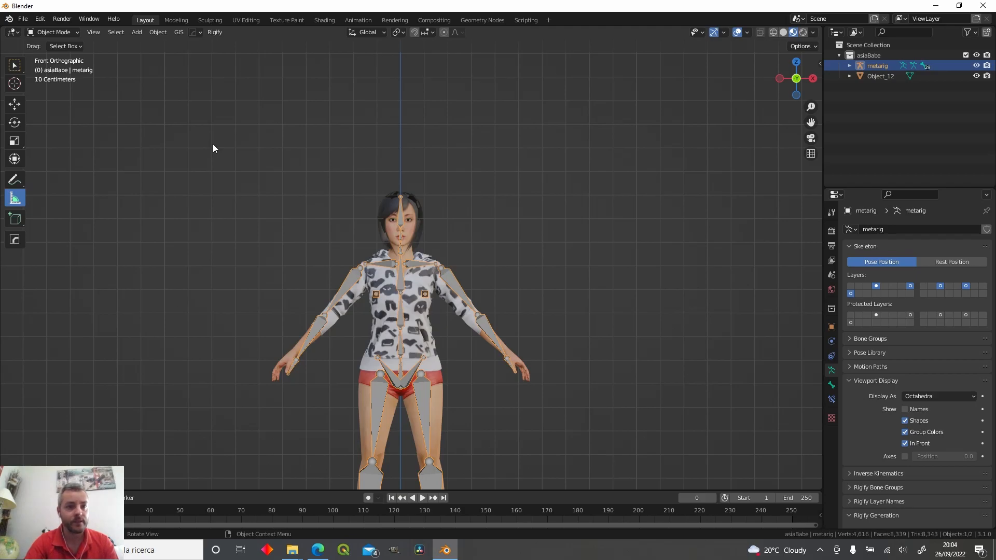
- In Pose Mode, select a shoulder bone and use Simple Retarget's "set rest pose with objects" on the metarig
{"action": "left_click", "coordinate": [52, 32]}
{"action": "left_click", "coordinate": [57, 65]}
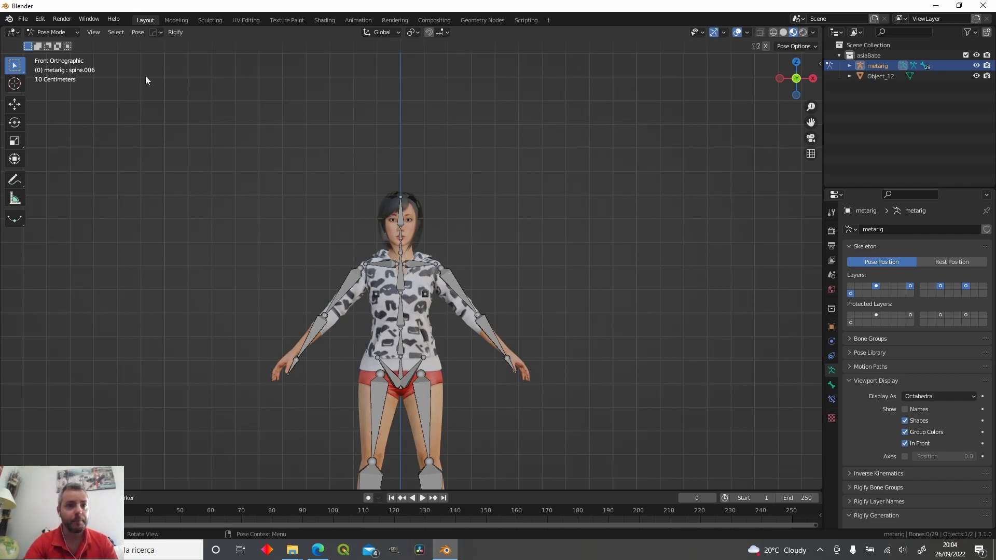
{"action": "left_click", "coordinate": [141, 33]}
{"action": "mouse_move", "coordinate": [188, 314]}
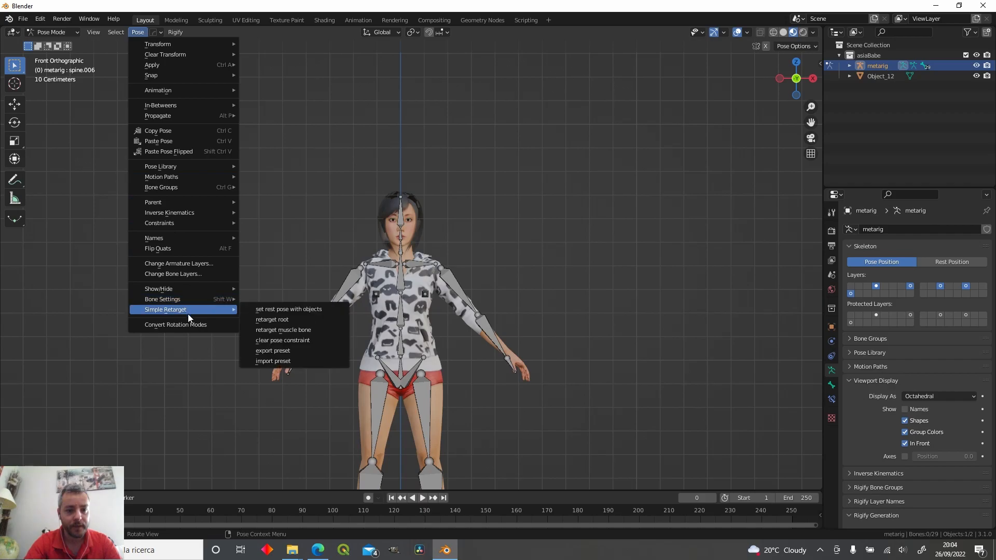
{"action": "left_click", "coordinate": [300, 309]}
{"action": "left_click", "coordinate": [384, 265]}
{"action": "left_click", "coordinate": [145, 31]}
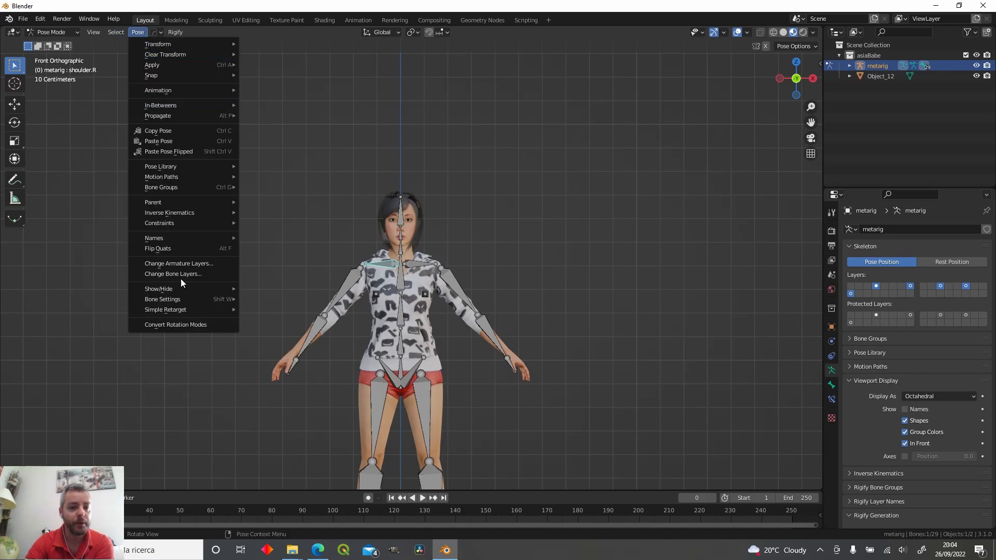
{"action": "mouse_move", "coordinate": [200, 310]}
{"action": "left_click", "coordinate": [285, 310]}
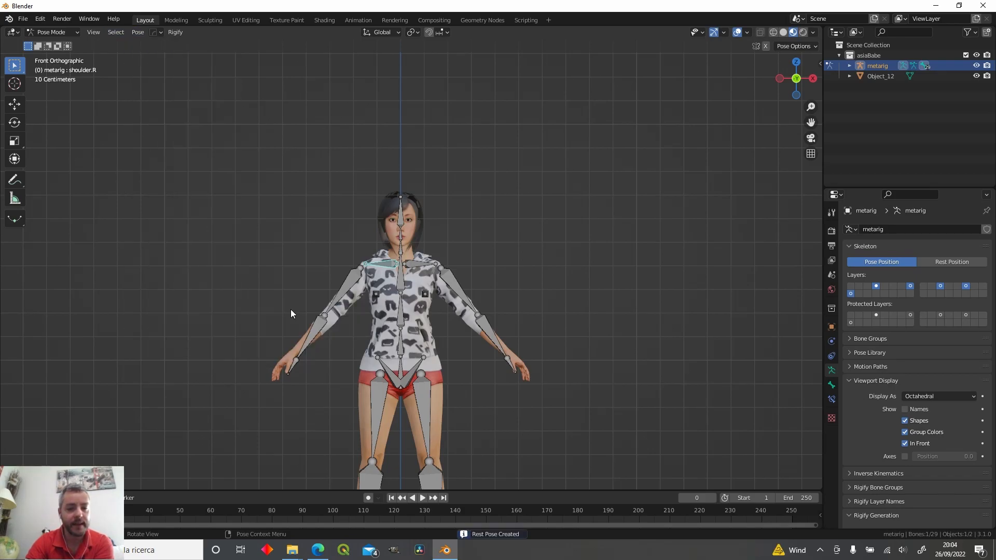
- Check the metarig's new rest pose by comparing its bones in Object, Edit and Pose Modes, ending in Object Mode
{"action": "left_click", "coordinate": [450, 292]}
{"action": "left_click", "coordinate": [473, 252]}
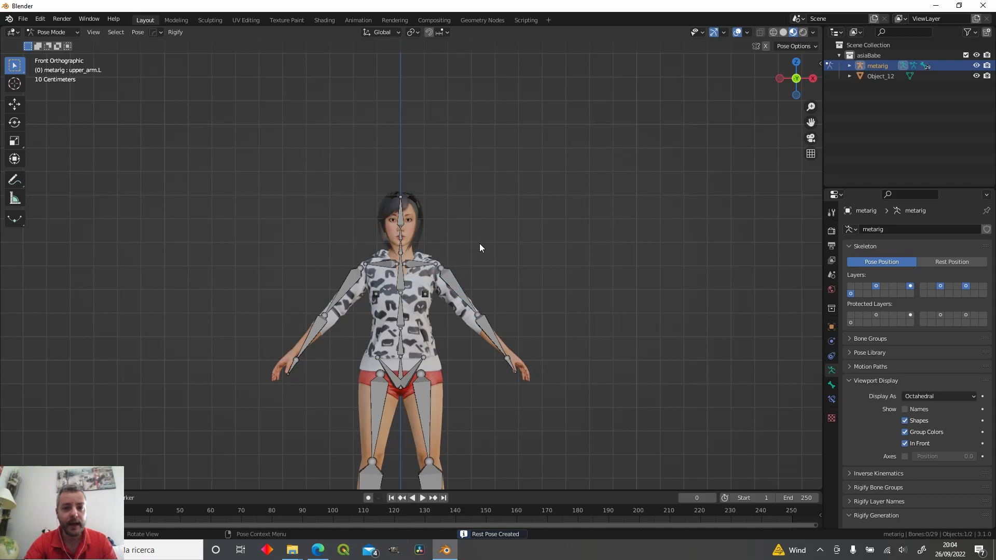
{"action": "left_click", "coordinate": [61, 33]}
{"action": "left_click", "coordinate": [64, 45]}
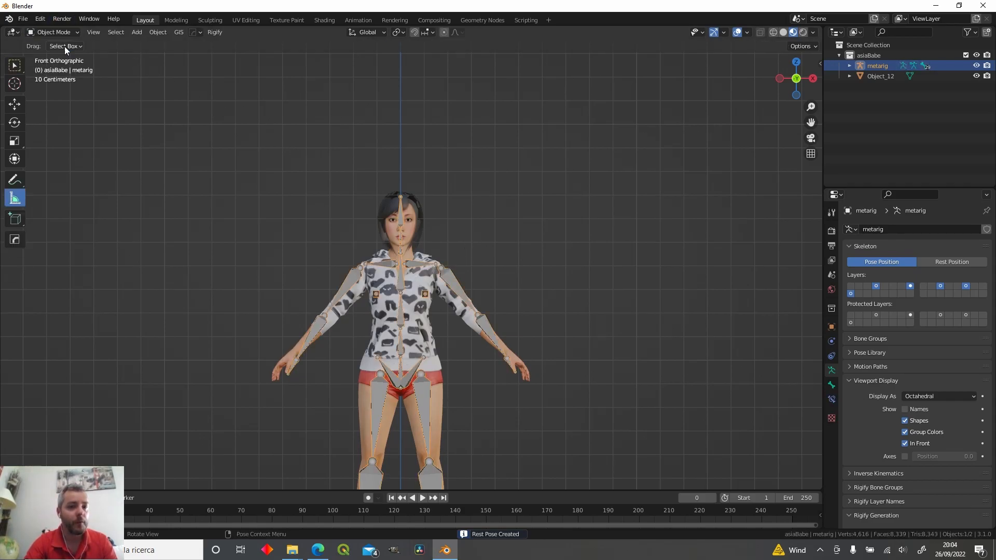
{"action": "left_click", "coordinate": [52, 32]}
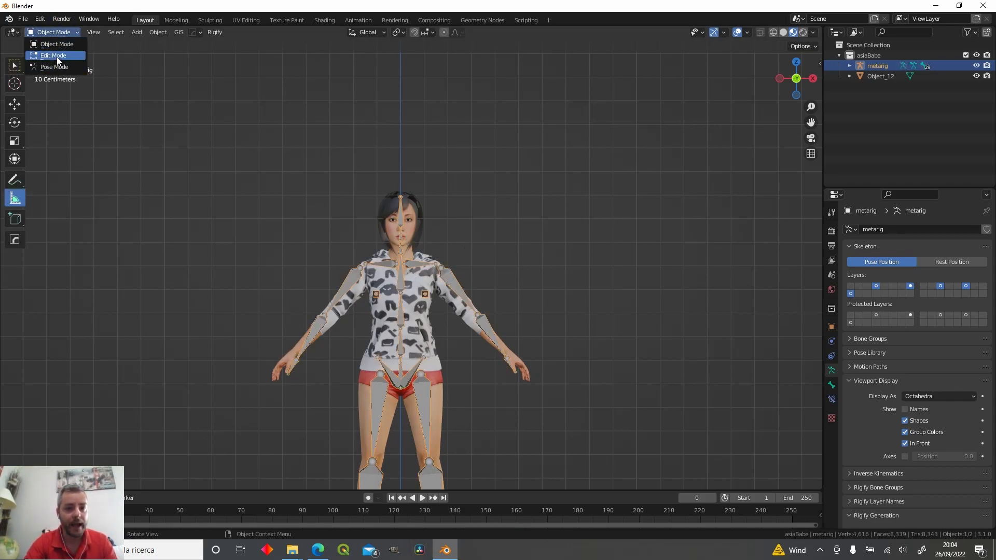
{"action": "left_click", "coordinate": [57, 56]}
{"action": "left_click", "coordinate": [65, 33]}
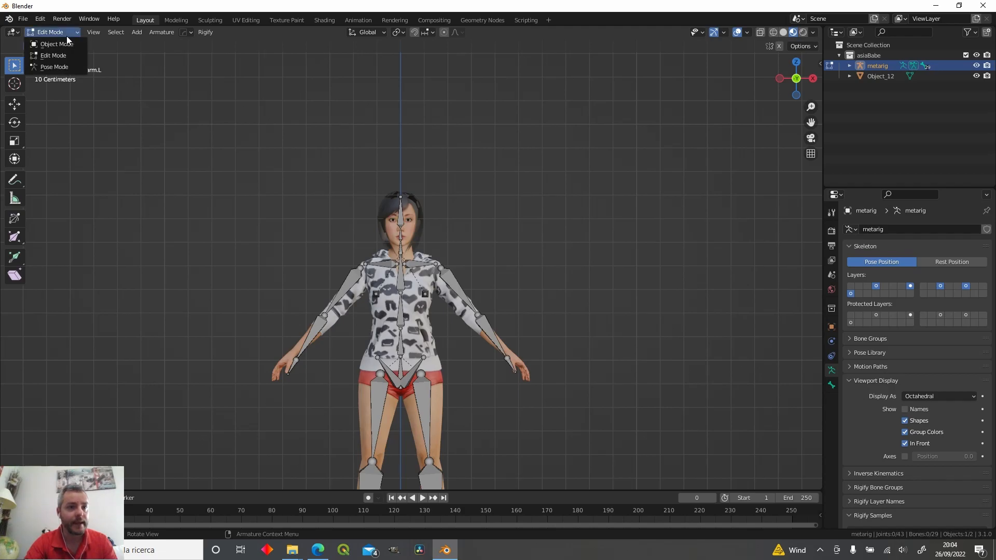
{"action": "left_click", "coordinate": [52, 67]}
{"action": "left_click", "coordinate": [400, 262]}
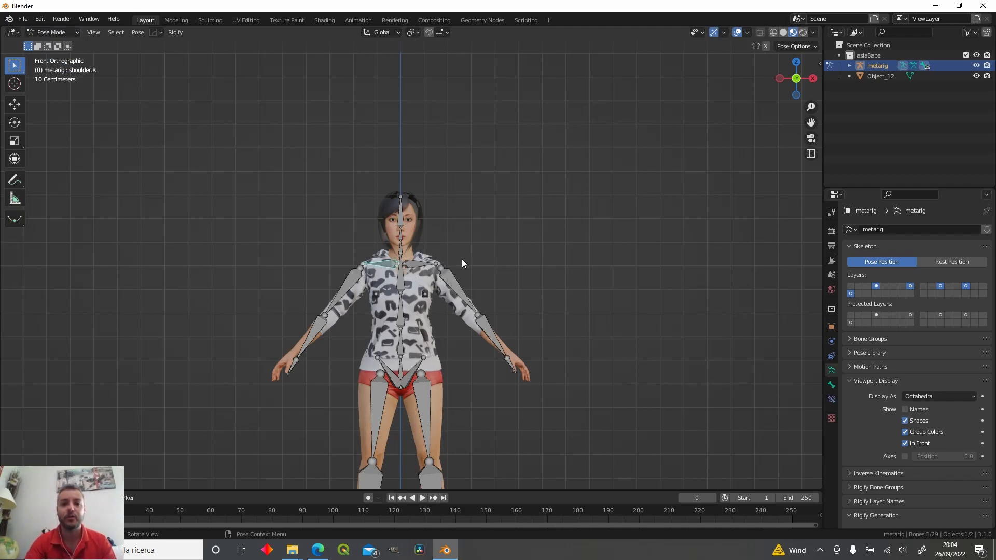
{"action": "key", "text": "ctrl+Tab"}
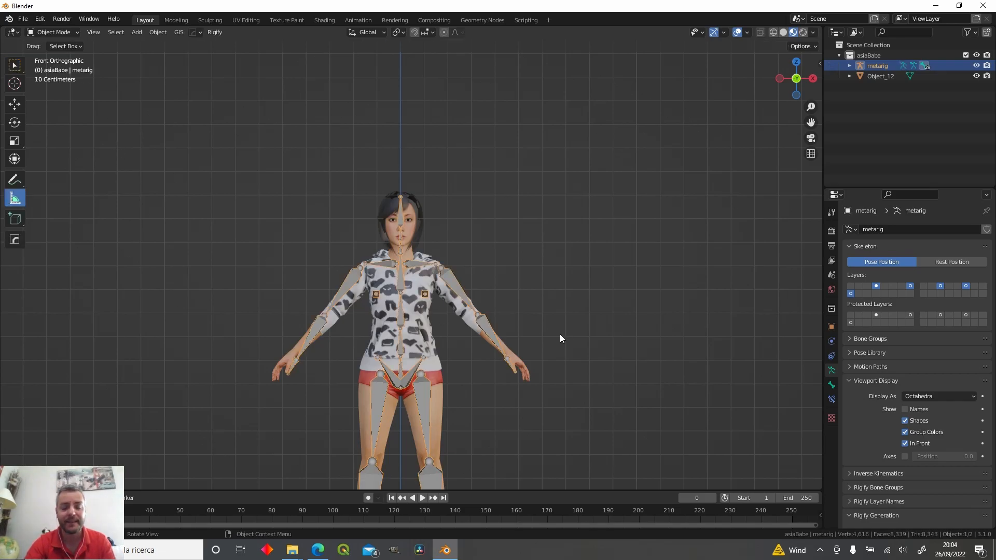
- Test-move the metarig away from the character, cancel the move, and select the character mesh to examine its vertex groups
{"action": "key", "text": "g"}
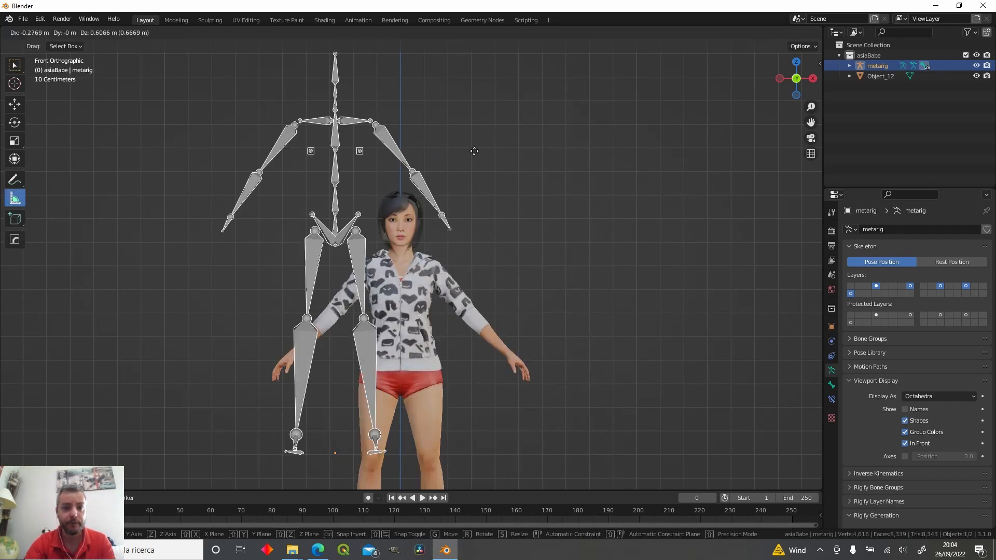
{"action": "key", "text": "Escape"}
{"action": "left_click", "coordinate": [437, 324]}
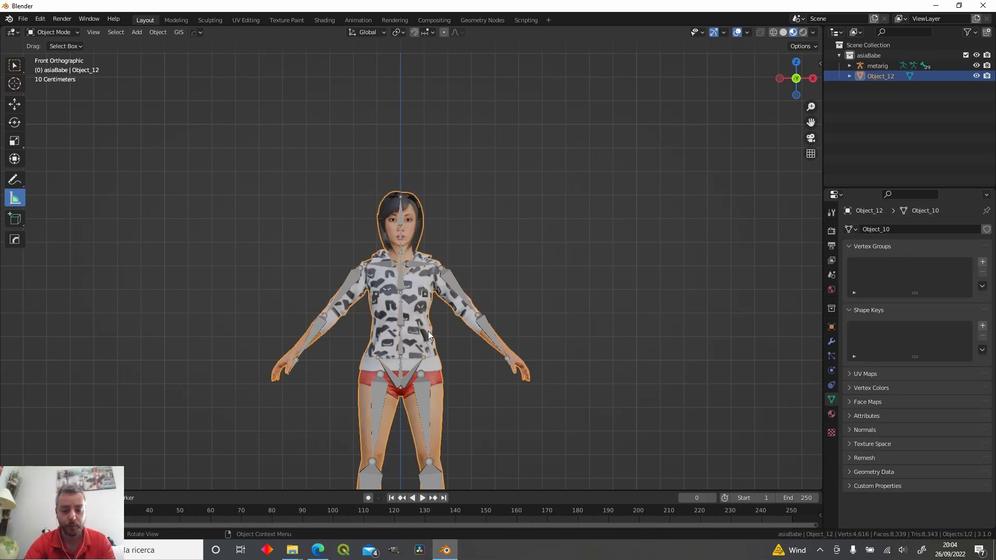
{"action": "key", "text": "alt+a"}
{"action": "left_click", "coordinate": [447, 319]}
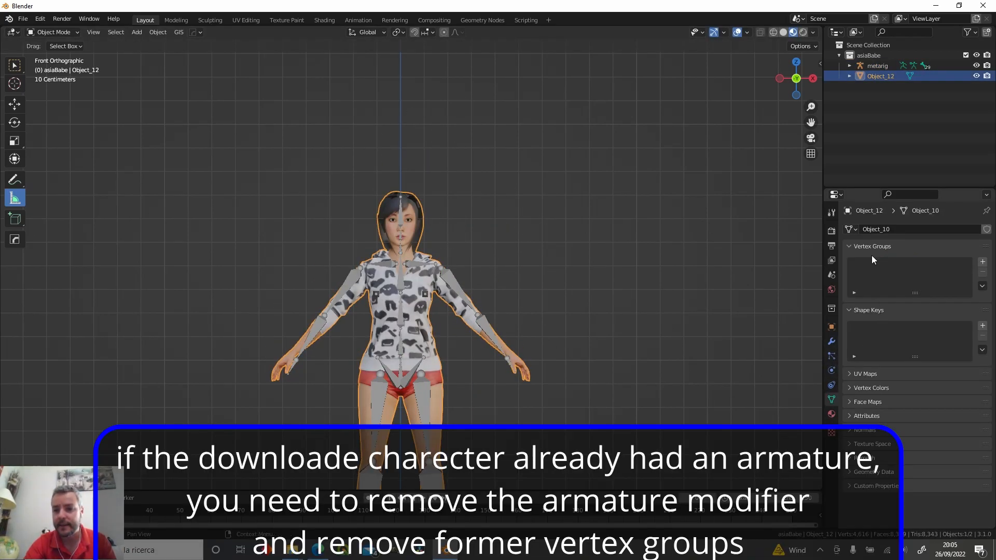
- Show the object transform values and apply the metarig's scale
{"action": "middle_click_drag", "start_coordinate": [530, 300], "coordinate": [558, 157], "text": "shift"}
{"action": "key", "text": "n"}
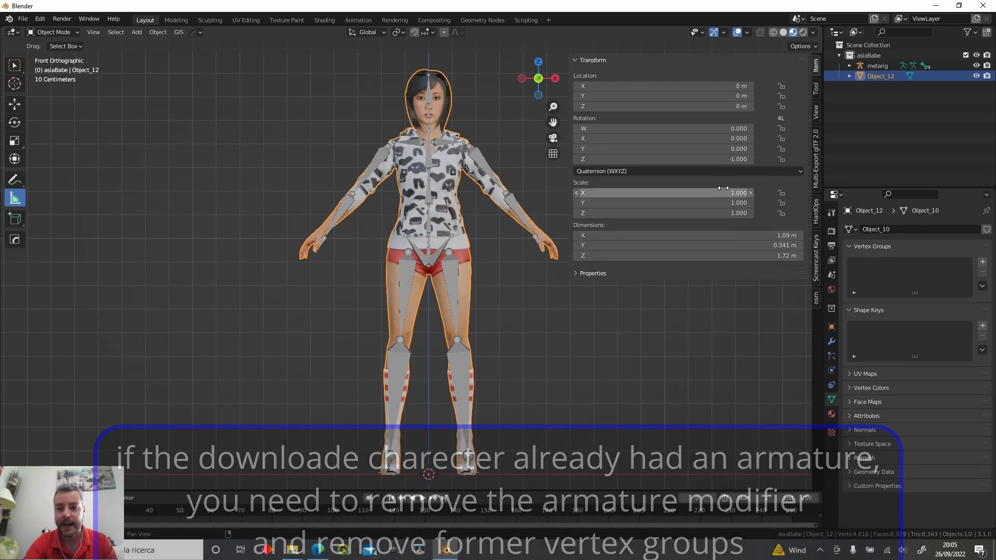
{"action": "left_click", "coordinate": [496, 177]}
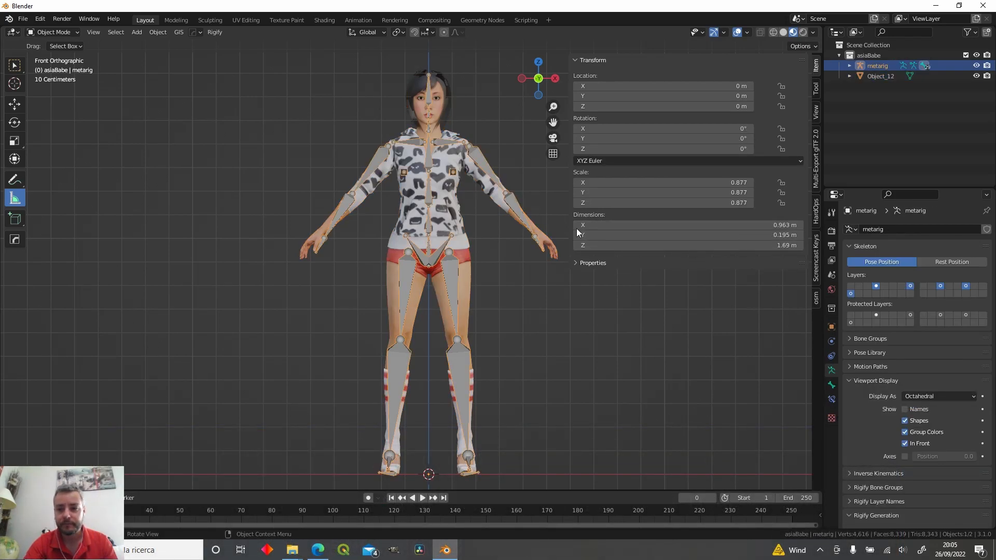
{"action": "key", "text": "ctrl+a"}
{"action": "left_click", "coordinate": [459, 191]}
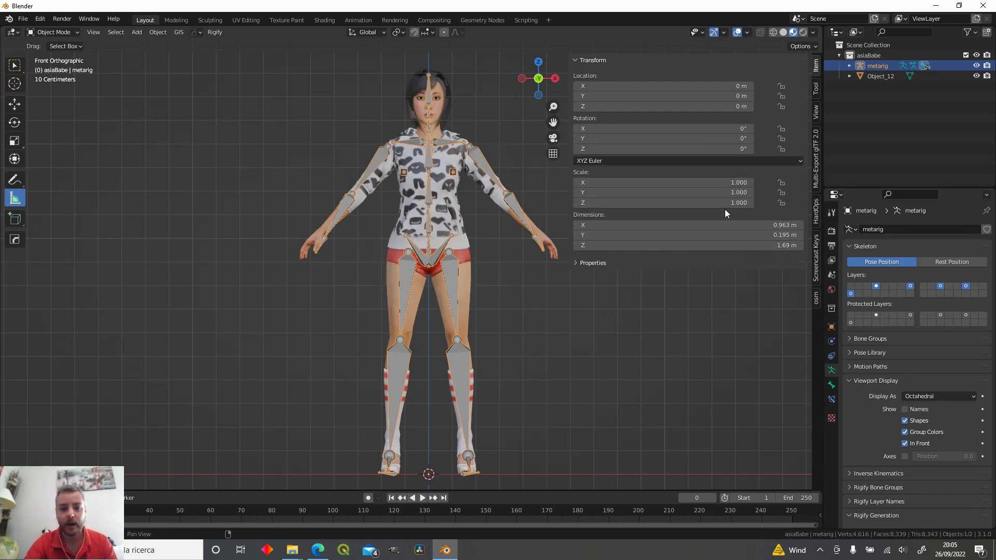
- Apply the character mesh's rotation and select the metarig again
{"action": "left_click", "coordinate": [481, 175]}
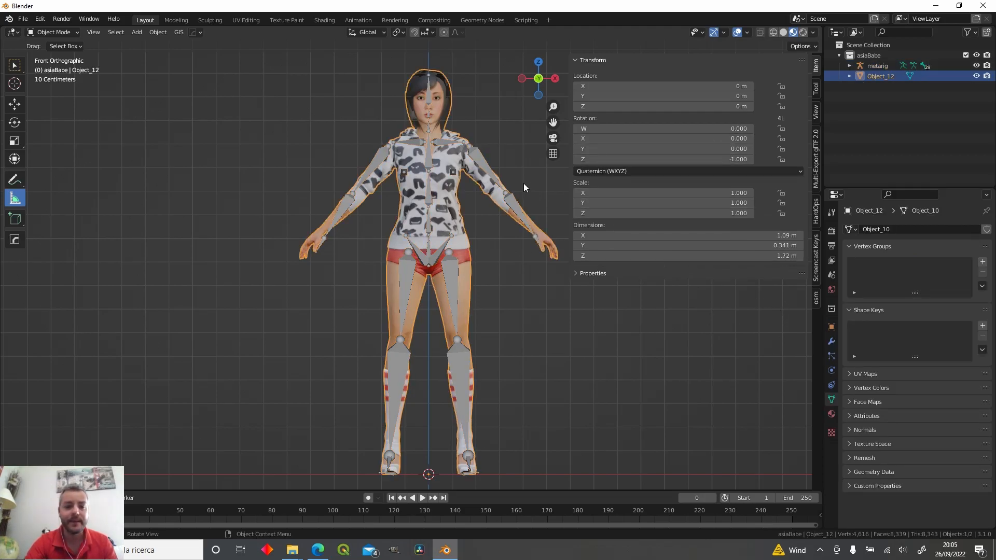
{"action": "key", "text": "ctrl+a"}
{"action": "left_click", "coordinate": [478, 214]}
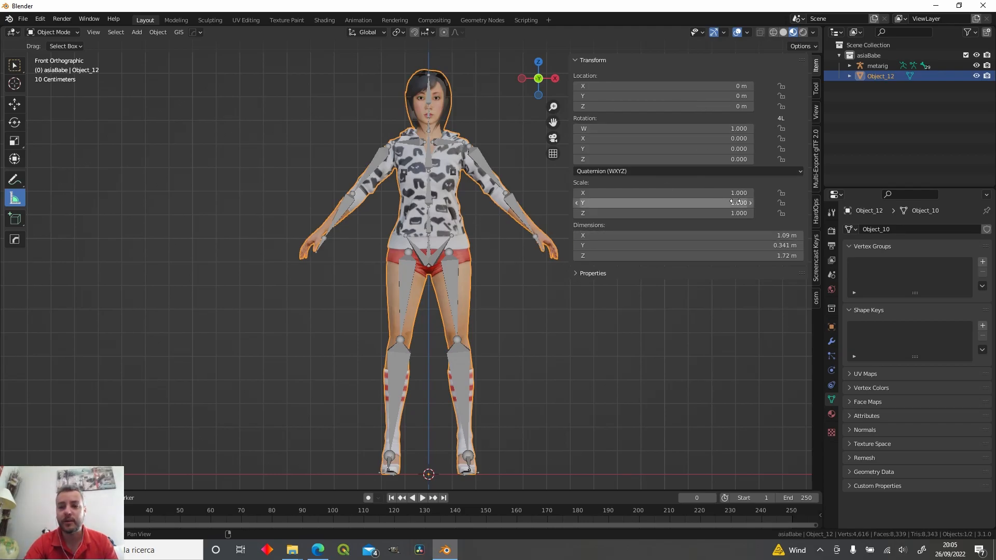
{"action": "left_click", "coordinate": [487, 175]}
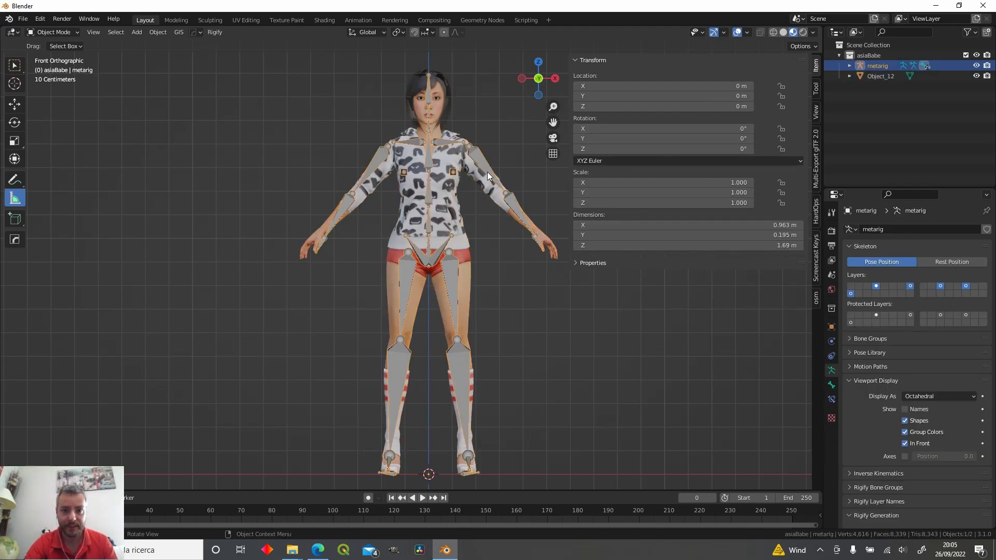
- Hide the transform values and parent the character mesh to the metarig using Armature Deform With Automatic Weights
{"action": "key", "text": "n"}
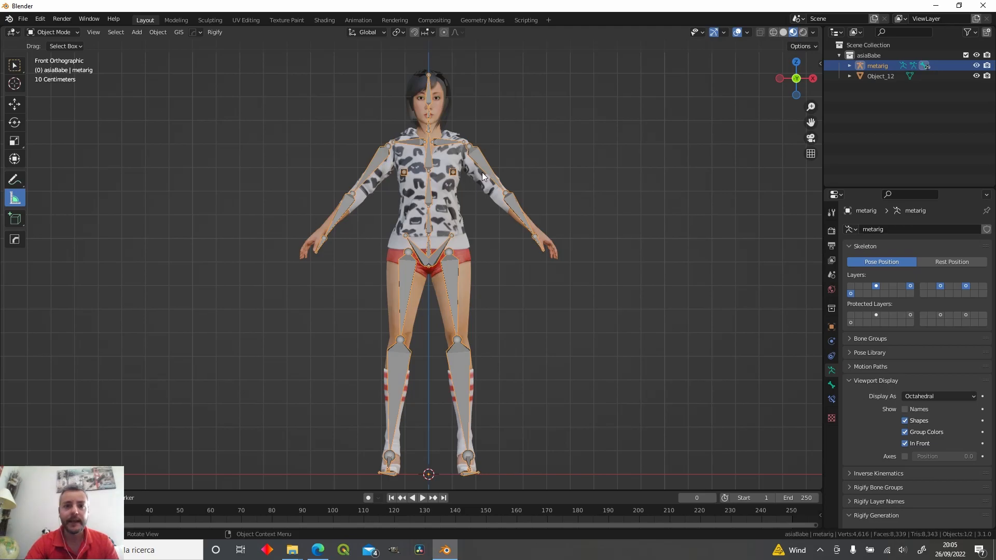
{"action": "left_click", "coordinate": [448, 204], "text": "shift"}
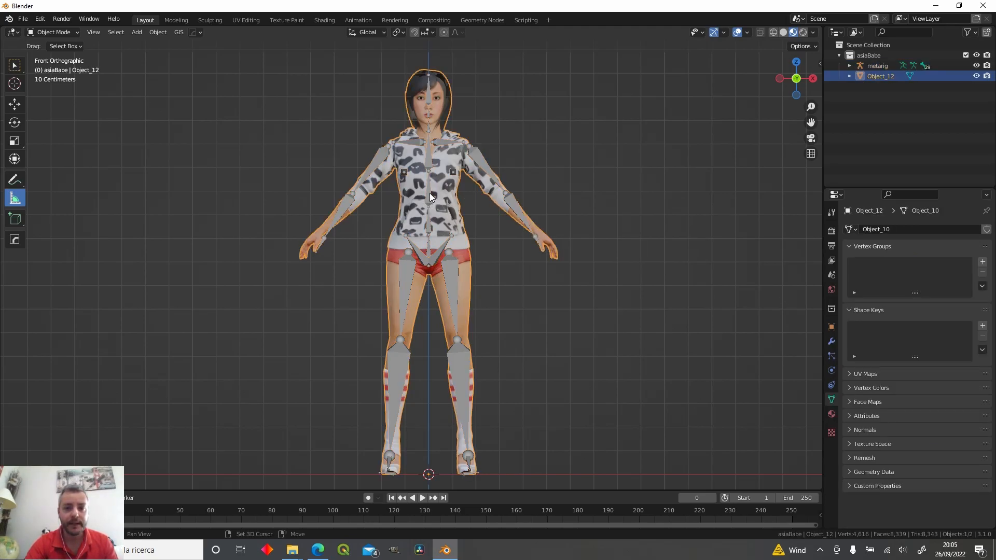
{"action": "left_click", "coordinate": [430, 193], "text": "shift"}
{"action": "left_click", "coordinate": [469, 210]}
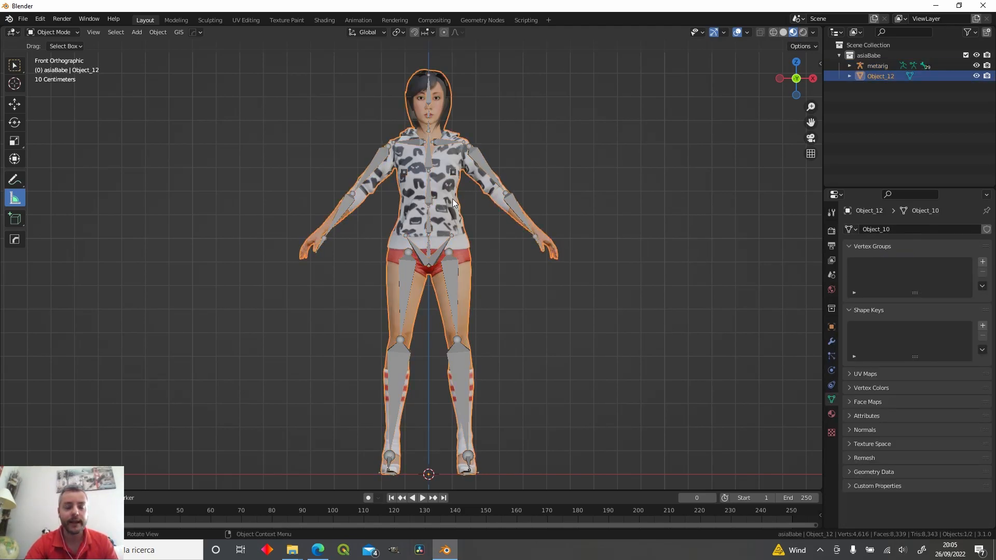
{"action": "left_click", "coordinate": [429, 195], "text": "shift"}
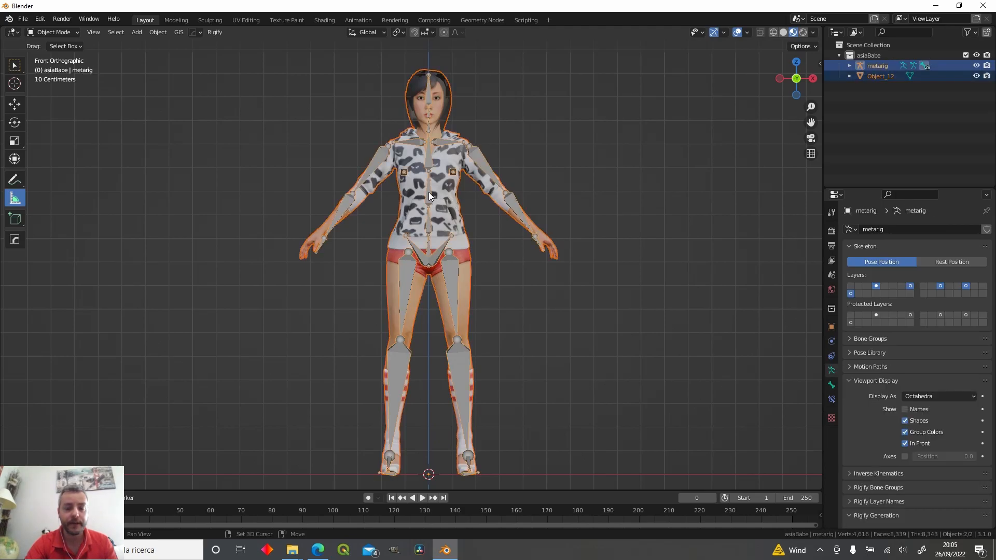
{"action": "key", "text": "ctrl+p"}
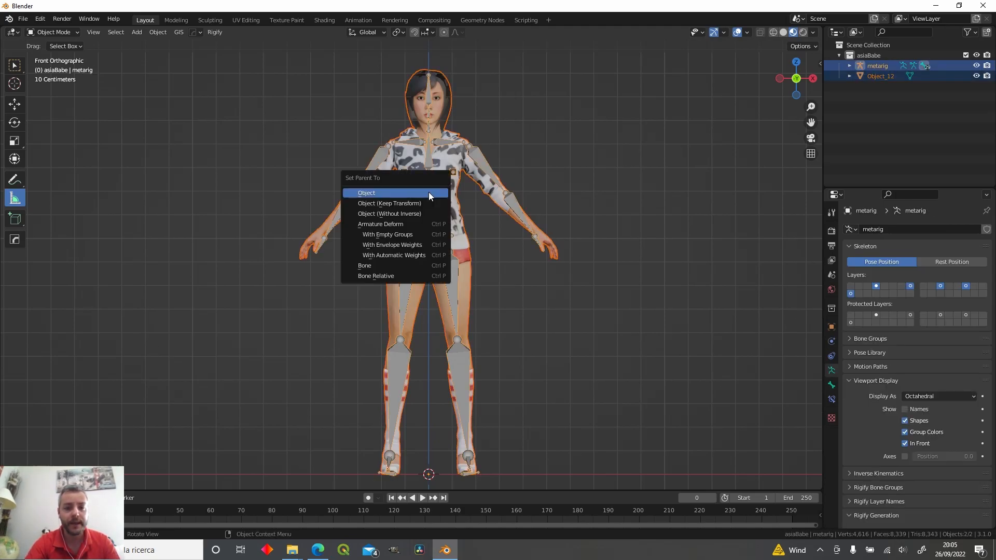
{"action": "left_click", "coordinate": [396, 256]}
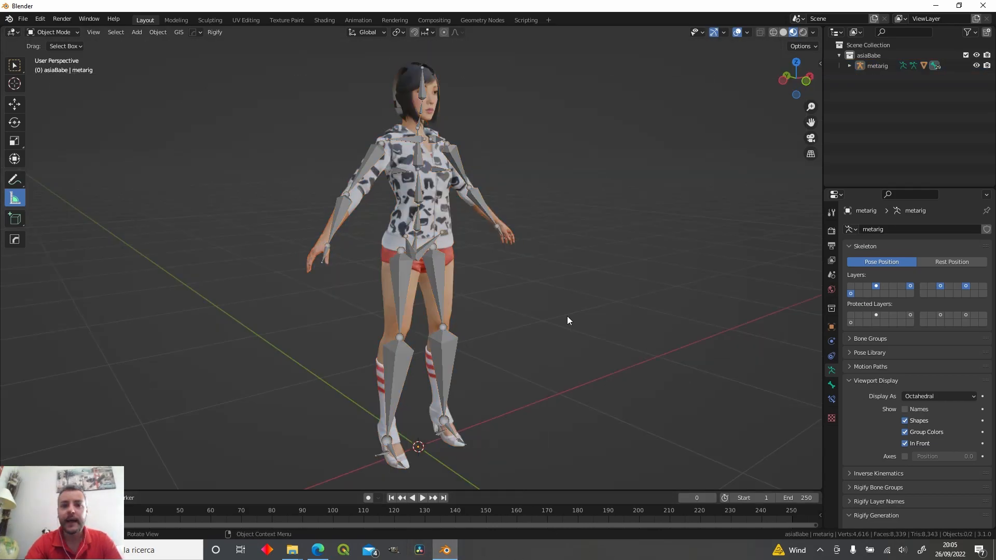
- Put the metarig in Pose Mode, test-rotate the left upper arm bone and cancel the rotation
{"action": "middle_click_drag", "start_coordinate": [520, 281], "coordinate": [507, 307]}
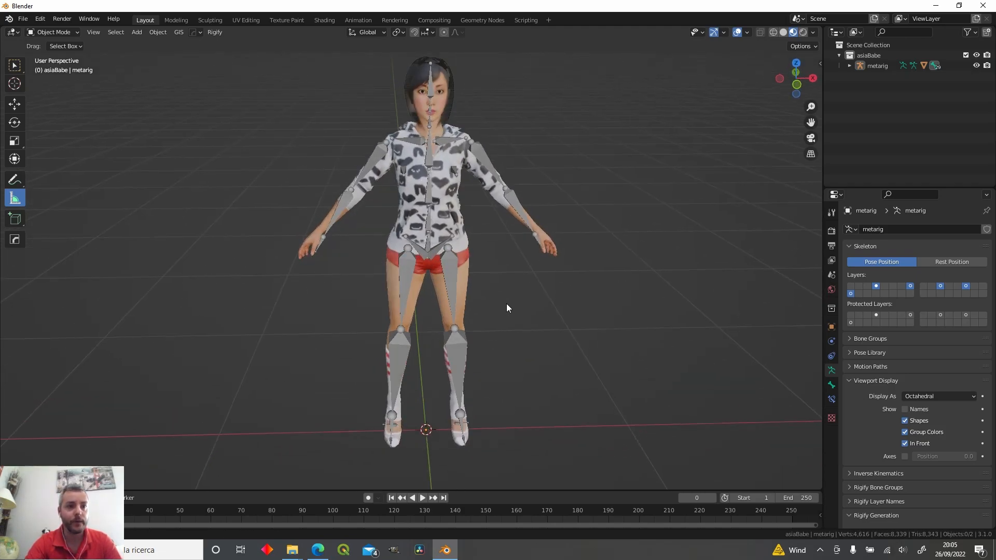
{"action": "left_click", "coordinate": [40, 36]}
{"action": "left_click", "coordinate": [487, 160]}
{"action": "middle_click_drag", "start_coordinate": [551, 208], "coordinate": [525, 232]}
{"action": "key", "text": "r"}
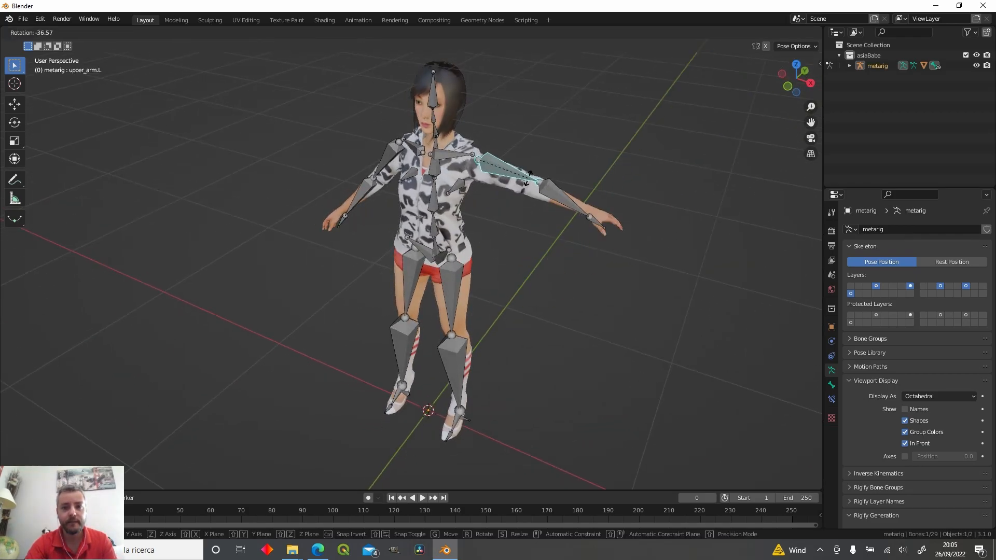
{"action": "left_click", "coordinate": [443, 306]}
{"action": "middle_click_drag", "start_coordinate": [443, 306], "coordinate": [448, 291]}
- Test-rotate the left and right thigh bones in turn, cancelling each rotation
{"action": "left_click", "coordinate": [447, 291]}
{"action": "key", "text": "r"}
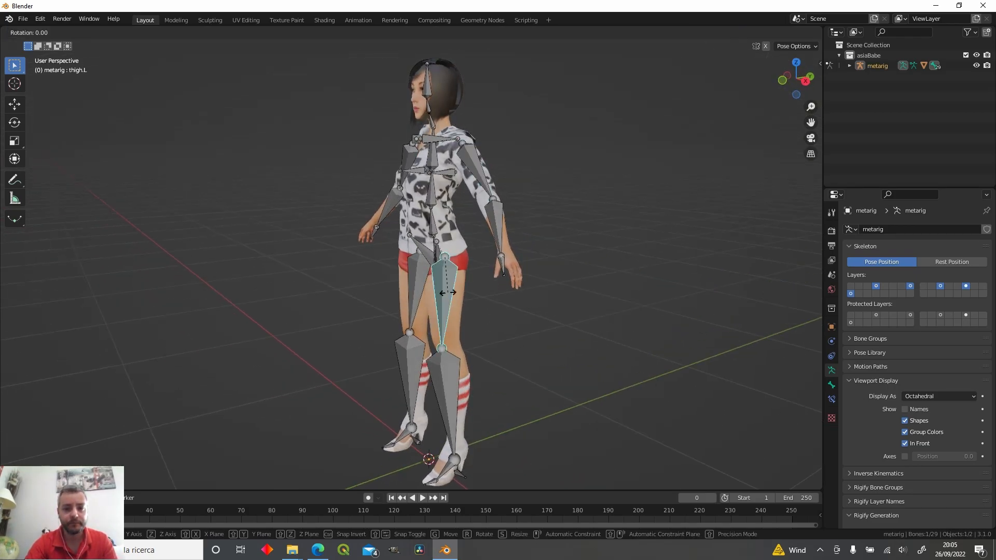
{"action": "key", "text": "Escape"}
{"action": "left_click", "coordinate": [422, 278]}
{"action": "key", "text": "r"}
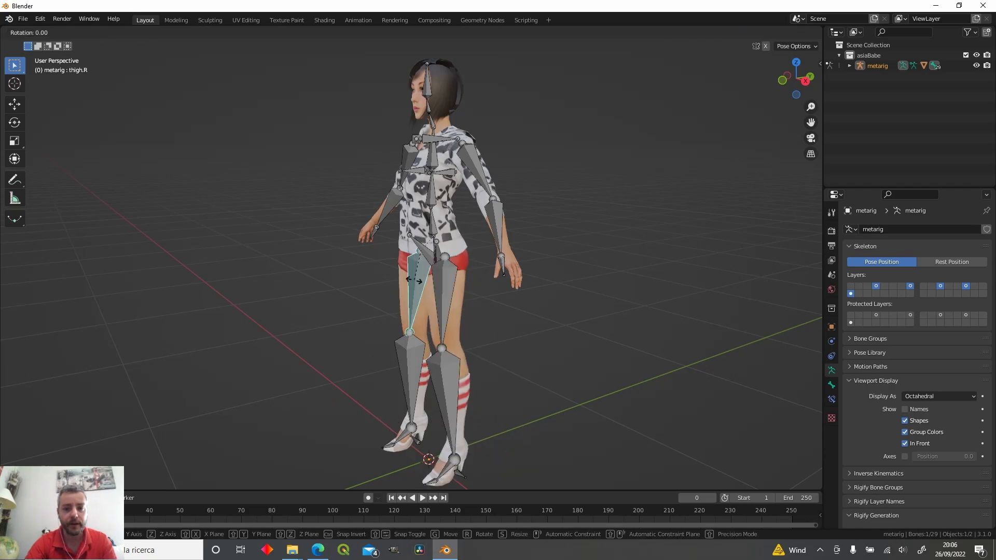
{"action": "right_click", "coordinate": [375, 280]}
{"action": "middle_click_drag", "start_coordinate": [375, 280], "coordinate": [415, 249]}
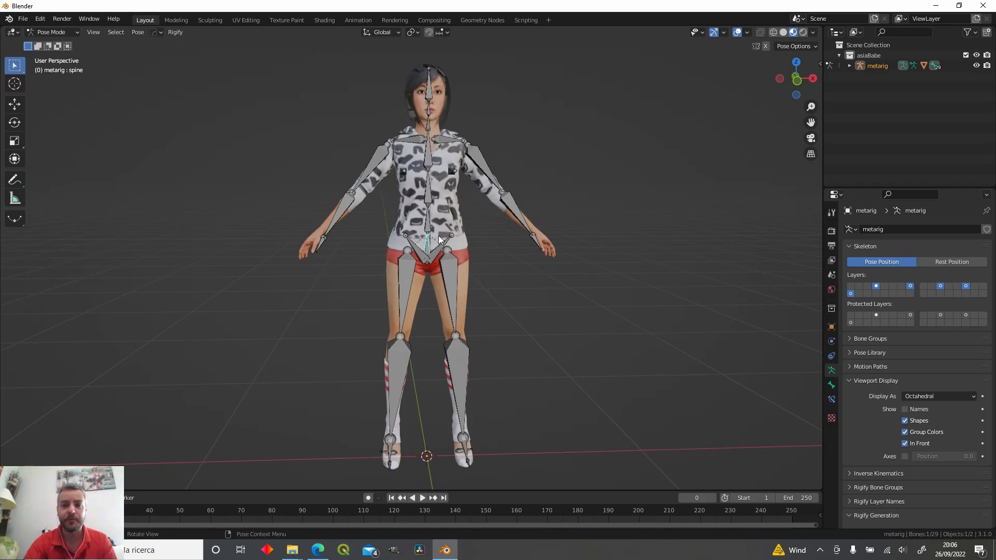
- Show the bone properties and examine the lowest spine bone's settings
{"action": "left_click", "coordinate": [831, 385]}
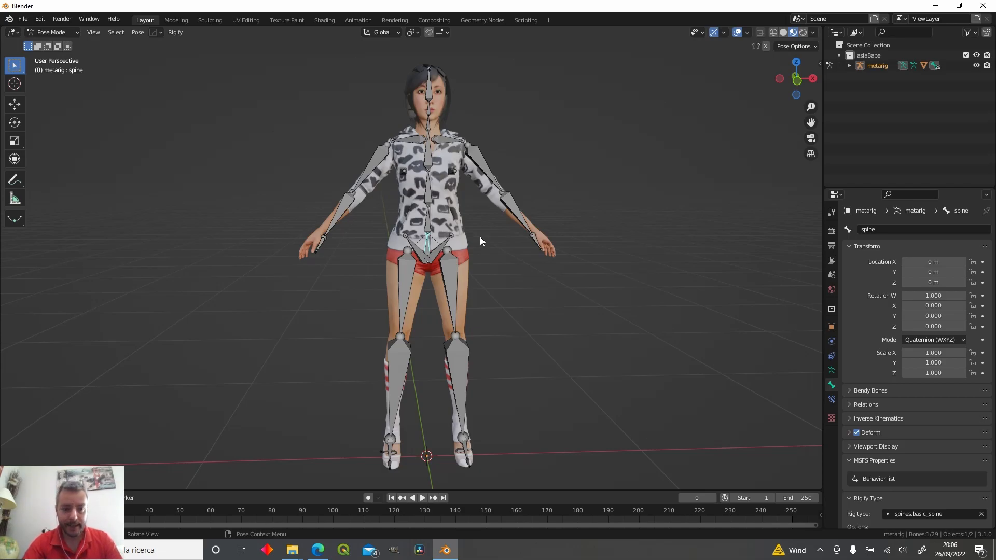
{"action": "left_click", "coordinate": [183, 32]}
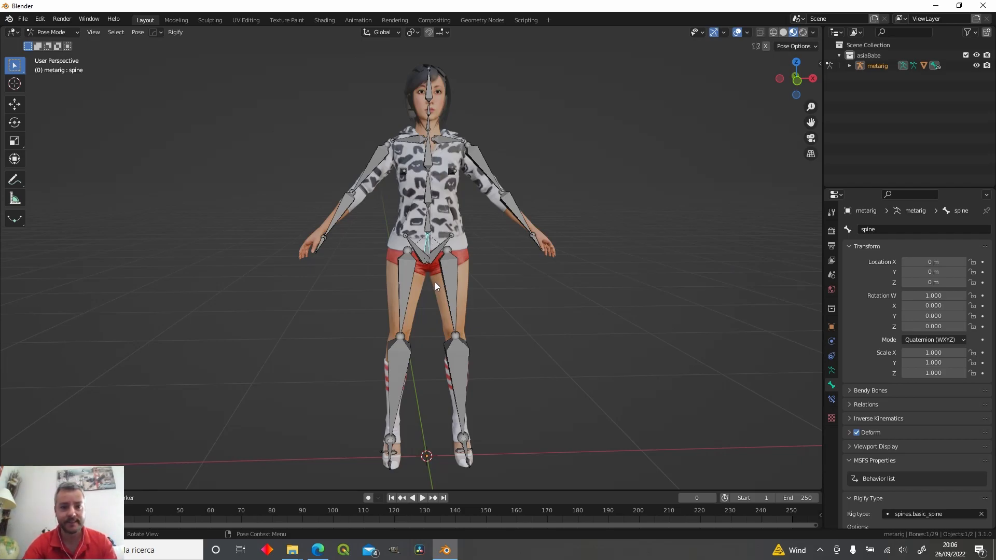
{"action": "left_click", "coordinate": [430, 225]}
{"action": "left_click", "coordinate": [429, 245]}
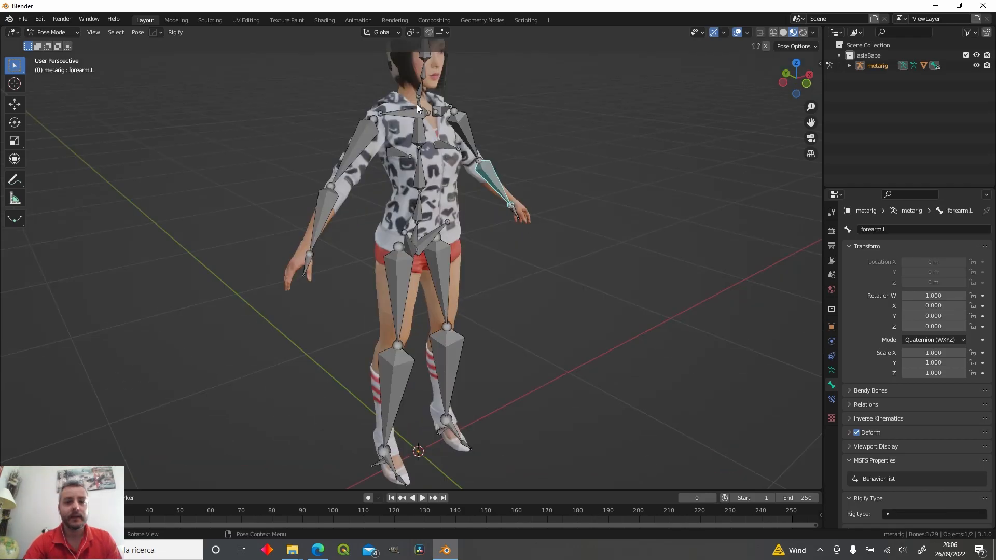
- Test-rotate the neck bone spine.004 and the bone above it, cancelling both rotations
{"action": "left_click", "coordinate": [421, 95]}
{"action": "middle_click_drag", "start_coordinate": [421, 95], "coordinate": [411, 201], "text": "shift"}
{"action": "key", "text": "r"}
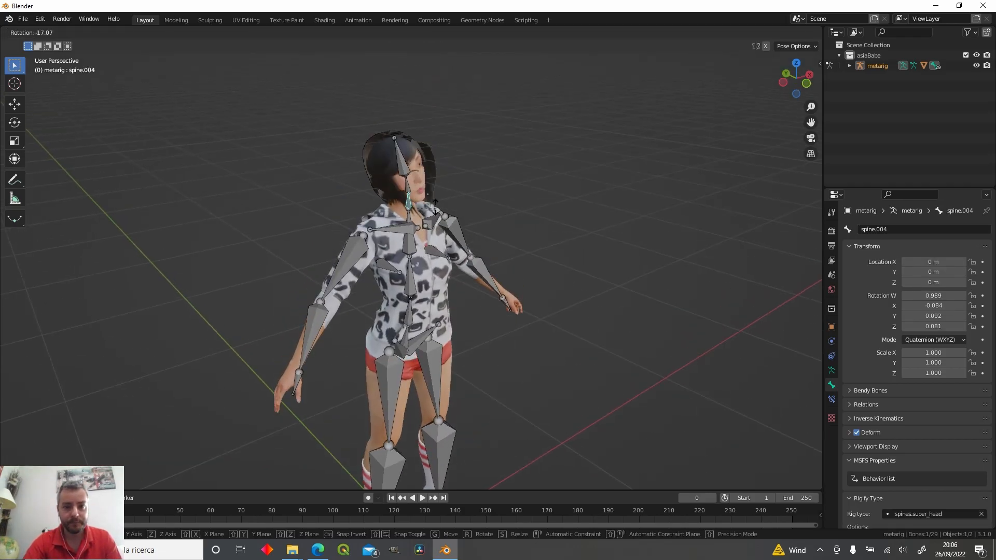
{"action": "key", "text": "Escape"}
{"action": "left_click", "coordinate": [412, 188]}
{"action": "key", "text": "r"}
{"action": "key", "text": "Escape"}
- Examine the character mesh's weights for the head bone and the neck bone spine.004 in Weight Paint mode
{"action": "middle_click_drag", "start_coordinate": [413, 188], "coordinate": [433, 169]}
{"action": "scroll", "coordinate": [433, 182], "scroll_direction": "up", "scroll_amount": 5}
{"action": "scroll", "coordinate": [429, 213], "scroll_direction": "down", "scroll_amount": 4}
{"action": "middle_click_drag", "start_coordinate": [426, 232], "coordinate": [454, 213]}
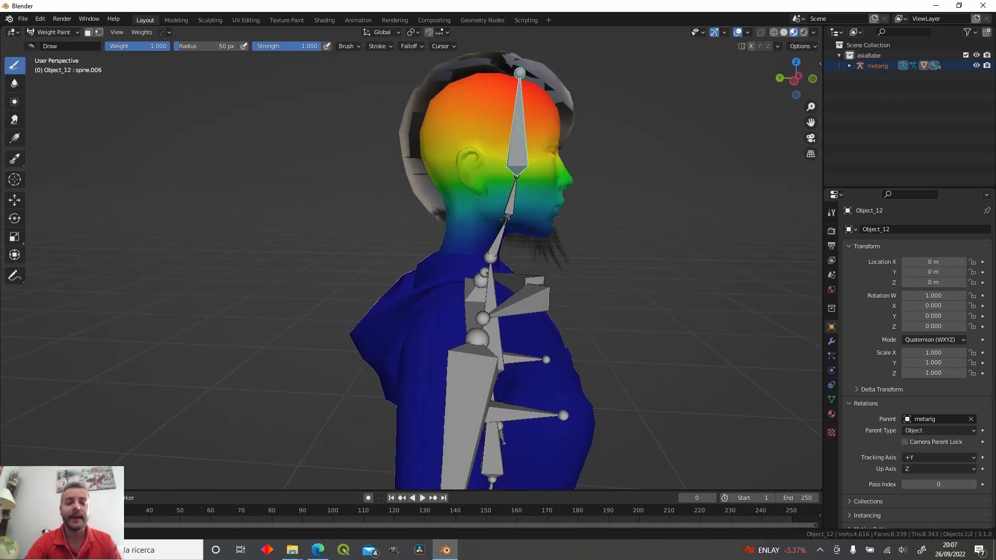
{"action": "middle_click_drag", "start_coordinate": [506, 218], "coordinate": [500, 236]}
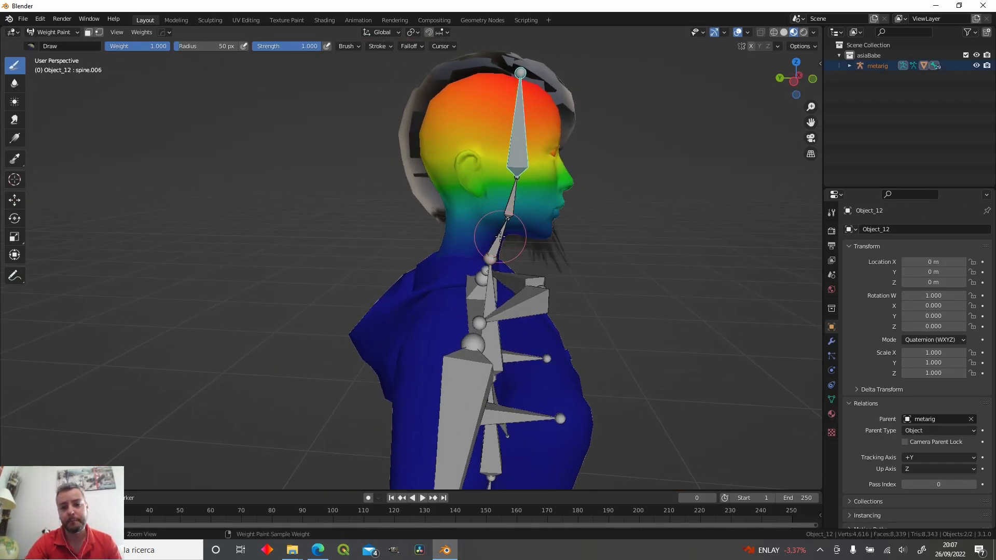
{"action": "left_click", "coordinate": [500, 236], "text": "ctrl"}
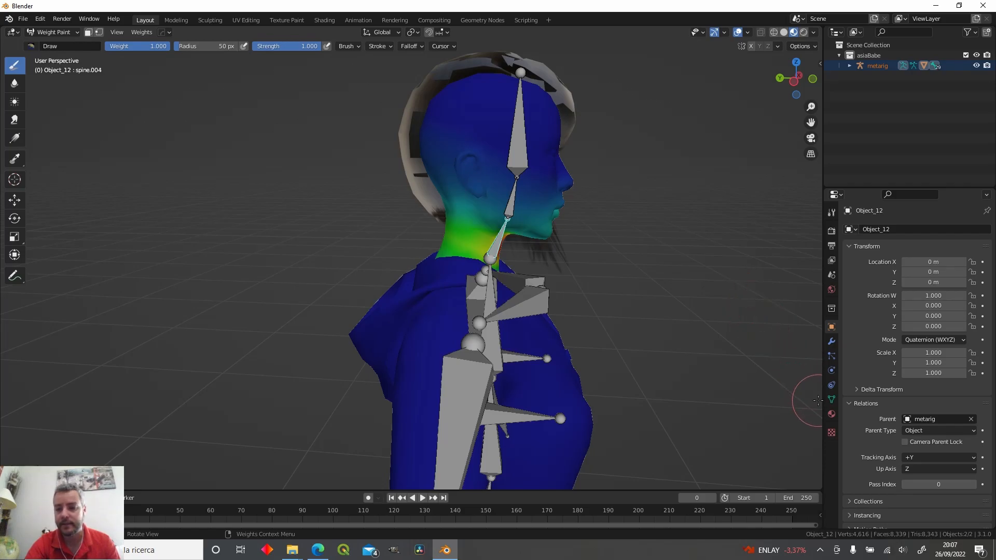
- Leave Weight Paint mode, put the metarig in Pose Mode and check the neck bone's name and the head bones
{"action": "left_click", "coordinate": [45, 33]}
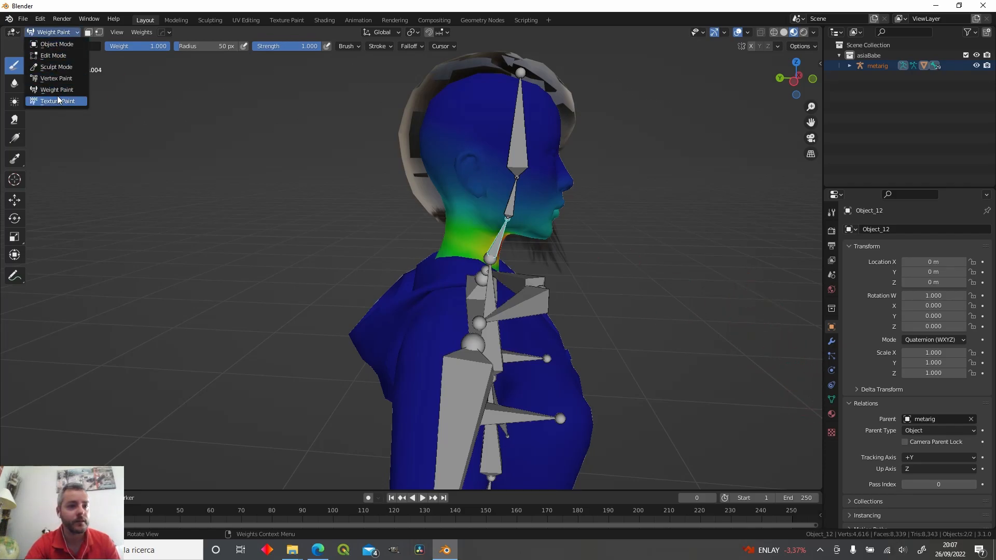
{"action": "left_click", "coordinate": [59, 44]}
{"action": "key", "text": "Tab"}
{"action": "key", "text": "Tab"}
{"action": "left_click", "coordinate": [492, 252]}
{"action": "left_click", "coordinate": [57, 33]}
{"action": "left_click", "coordinate": [58, 69]}
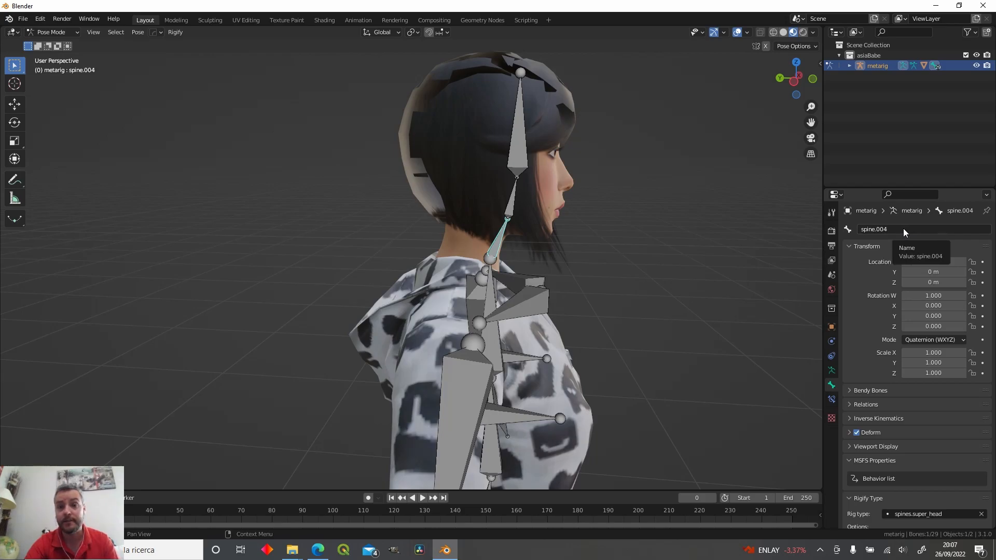
{"action": "middle_click_drag", "start_coordinate": [455, 90], "coordinate": [422, 142]}
{"action": "middle_click_drag", "start_coordinate": [465, 166], "coordinate": [471, 213]}
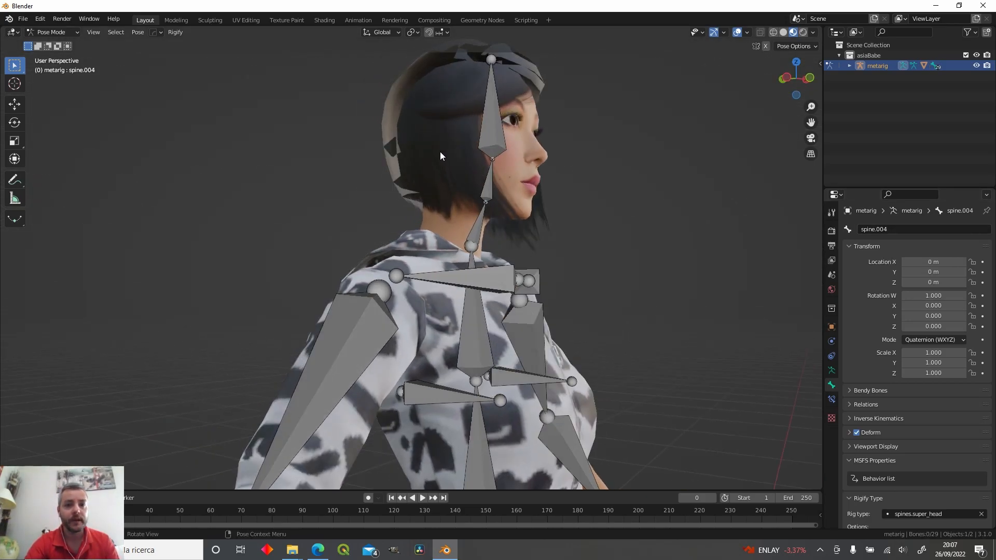
{"action": "middle_click_drag", "start_coordinate": [546, 161], "coordinate": [699, 208]}
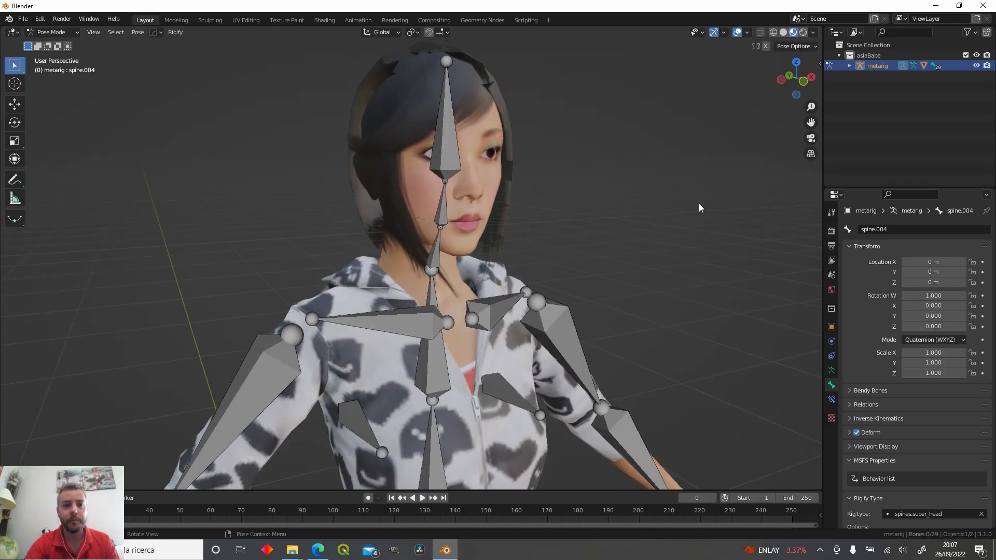
- Select the linked hair geometry of the character mesh in Edit Mode and show the mesh's vertex groups
{"action": "left_click", "coordinate": [57, 44]}
{"action": "left_click", "coordinate": [496, 218]}
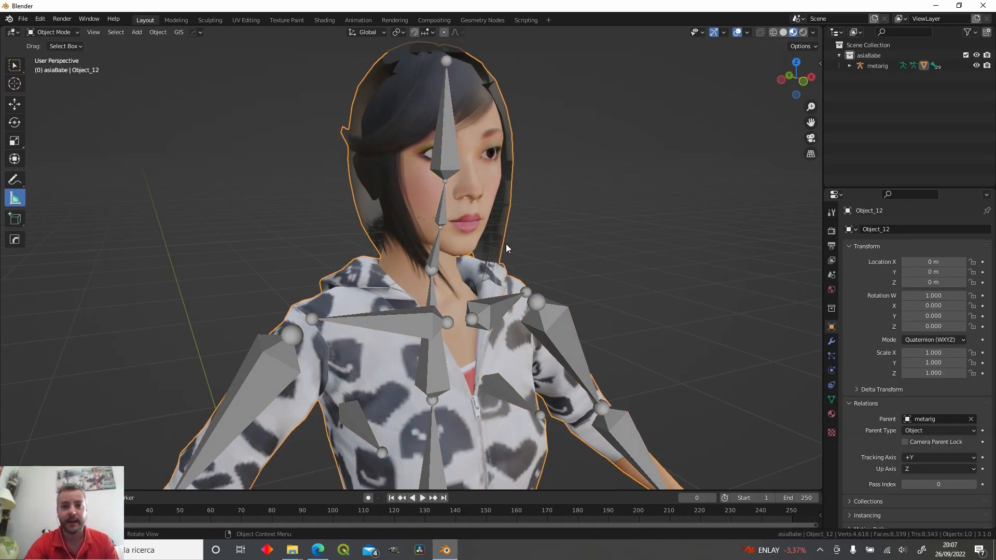
{"action": "key", "text": "Tab"}
{"action": "left_click", "coordinate": [574, 216]}
{"action": "middle_click_drag", "start_coordinate": [576, 221], "coordinate": [620, 201]}
{"action": "middle_click_drag", "start_coordinate": [564, 273], "coordinate": [585, 267]}
{"action": "key", "text": "l"}
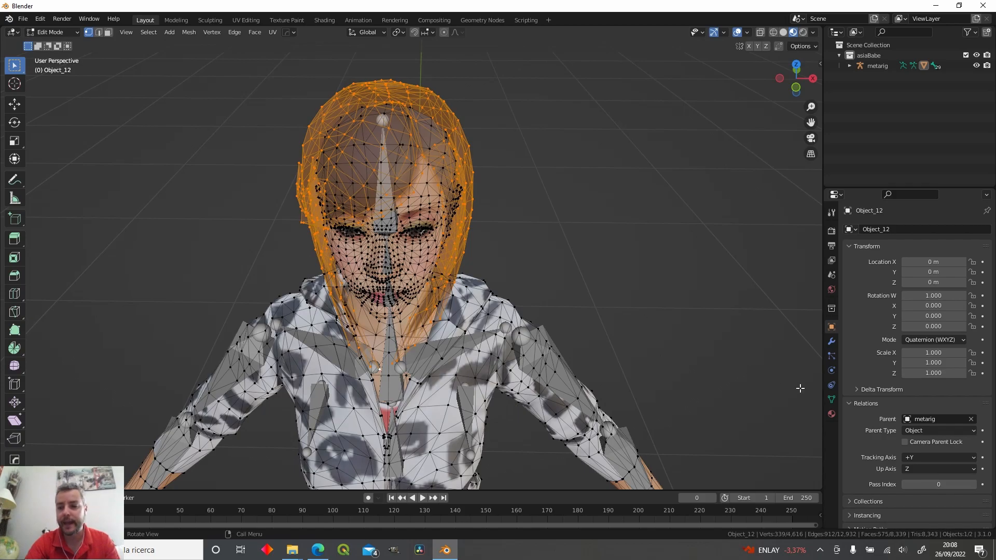
{"action": "left_click", "coordinate": [832, 399]}
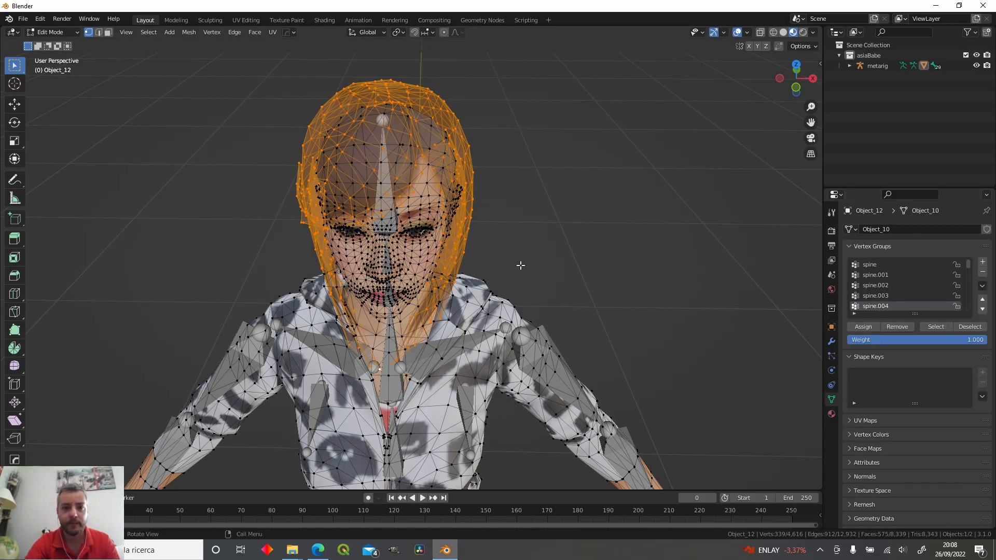
- Test-move the selected hair, cancel the move, deselect everything and return to Object Mode
{"action": "middle_click_drag", "start_coordinate": [521, 269], "coordinate": [554, 281]}
{"action": "key", "text": "g"}
{"action": "right_click", "coordinate": [491, 250]}
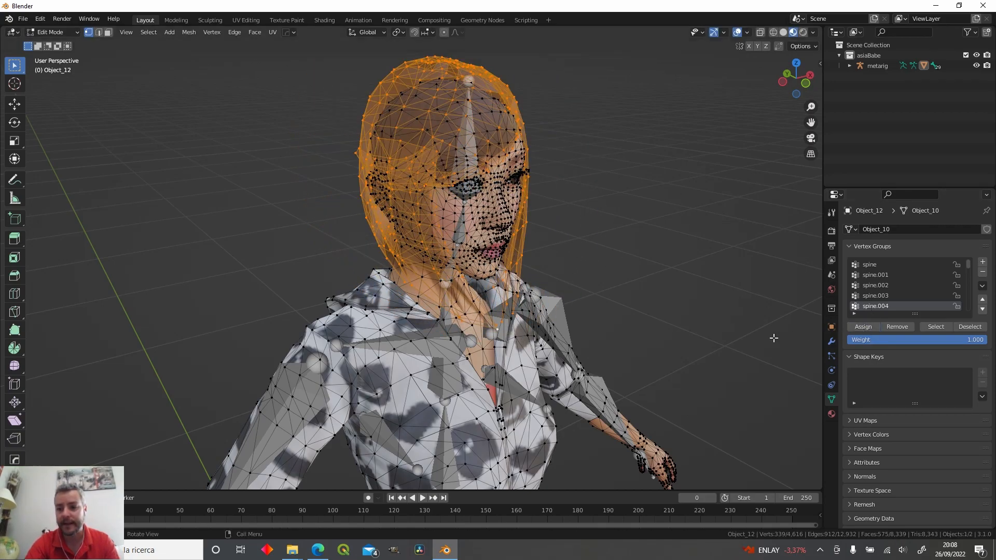
{"action": "key", "text": "alt+a"}
{"action": "key", "text": "Tab"}
- Select the metarig, enter Pose Mode, test-rotate the neck bone spine.004 and cancel the rotation
{"action": "middle_click_drag", "start_coordinate": [616, 265], "coordinate": [423, 281]}
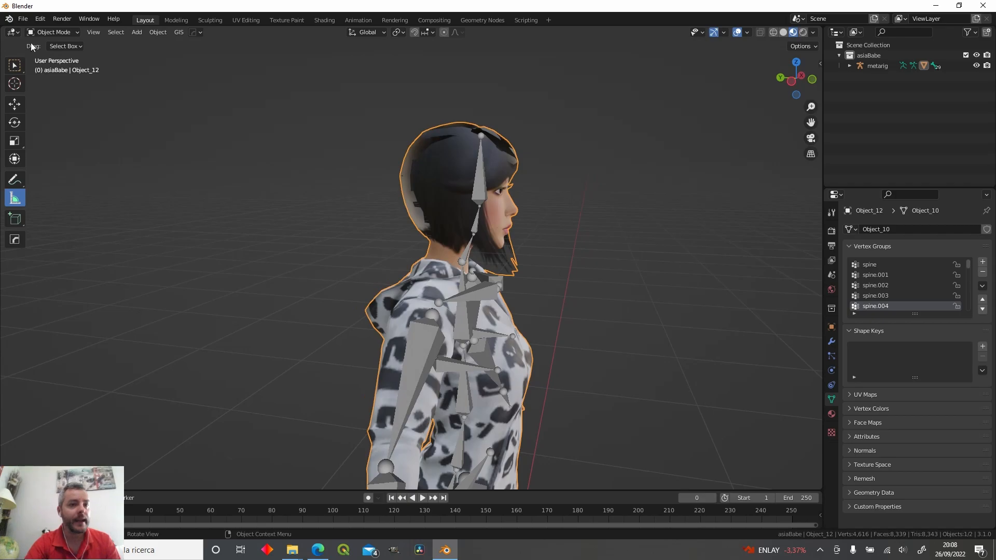
{"action": "left_click", "coordinate": [51, 32]}
{"action": "left_click", "coordinate": [476, 219]}
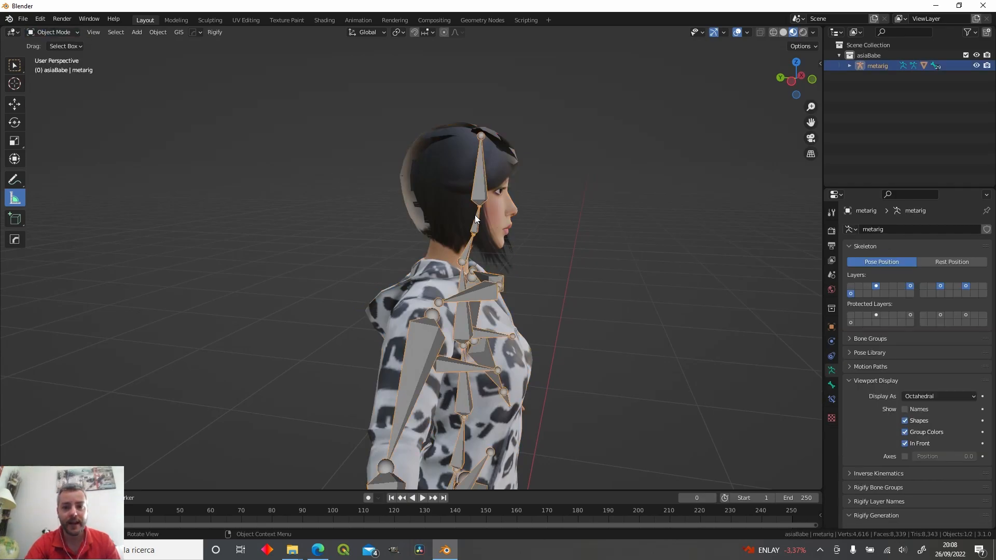
{"action": "left_click", "coordinate": [54, 67]}
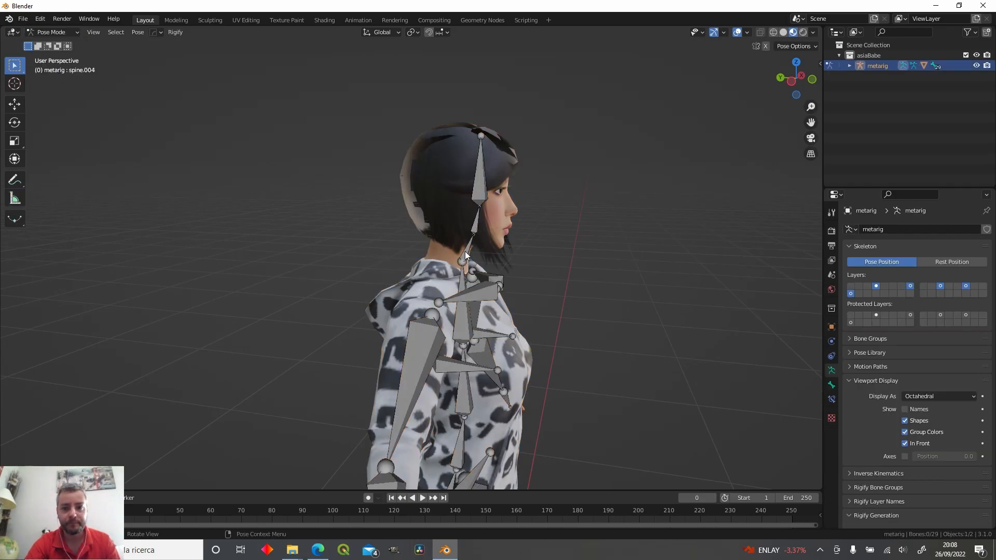
{"action": "key", "text": "r"}
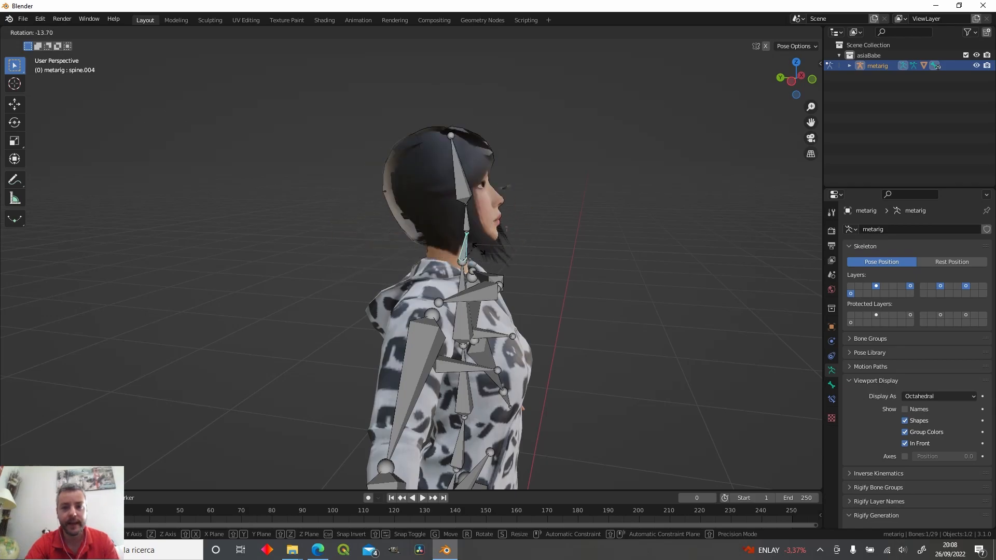
{"action": "right_click", "coordinate": [498, 260]}
- Inspect the face and hair up close while test-rotating the neck bone spine.004, cancelling the rotation
{"action": "middle_click_drag", "start_coordinate": [475, 248], "coordinate": [456, 238]}
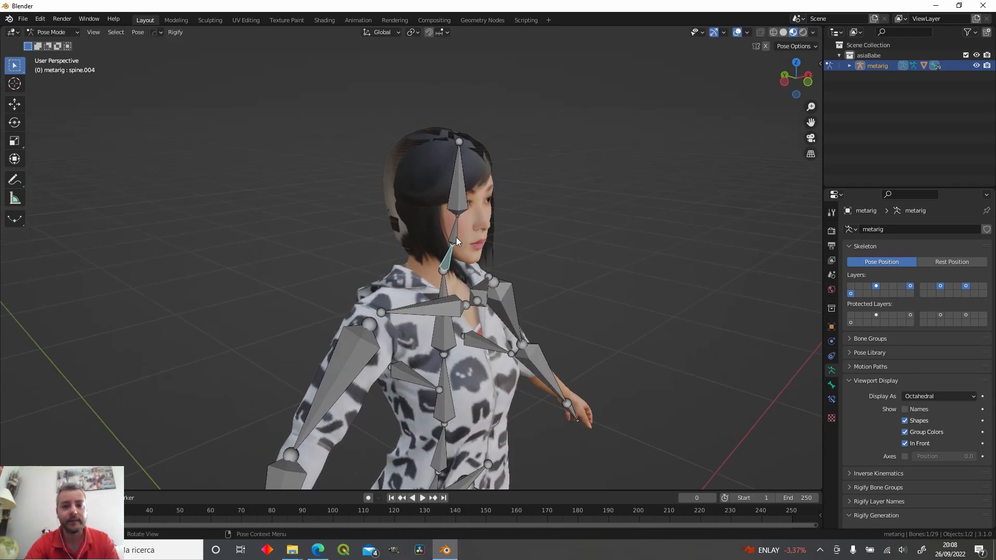
{"action": "scroll", "coordinate": [500, 182], "scroll_direction": "up", "scroll_amount": 4}
{"action": "middle_click_drag", "start_coordinate": [500, 179], "coordinate": [383, 271]}
{"action": "left_click", "coordinate": [399, 265]}
{"action": "scroll", "coordinate": [307, 260], "scroll_direction": "up", "scroll_amount": 2}
{"action": "middle_click_drag", "start_coordinate": [270, 280], "coordinate": [329, 269]}
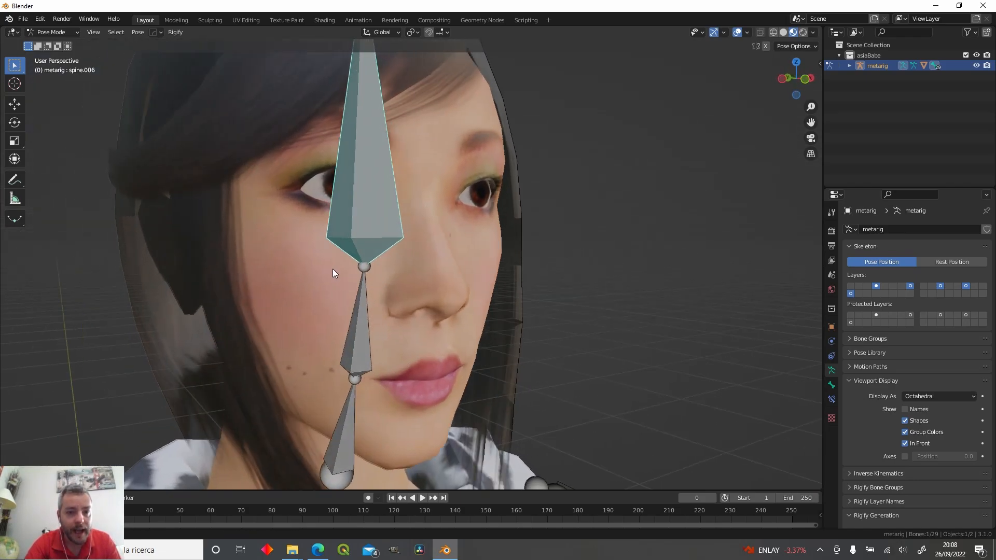
{"action": "scroll", "coordinate": [354, 363], "scroll_direction": "down", "scroll_amount": 5, "text": "shift"}
{"action": "left_click", "coordinate": [353, 359]}
{"action": "key", "text": "r"}
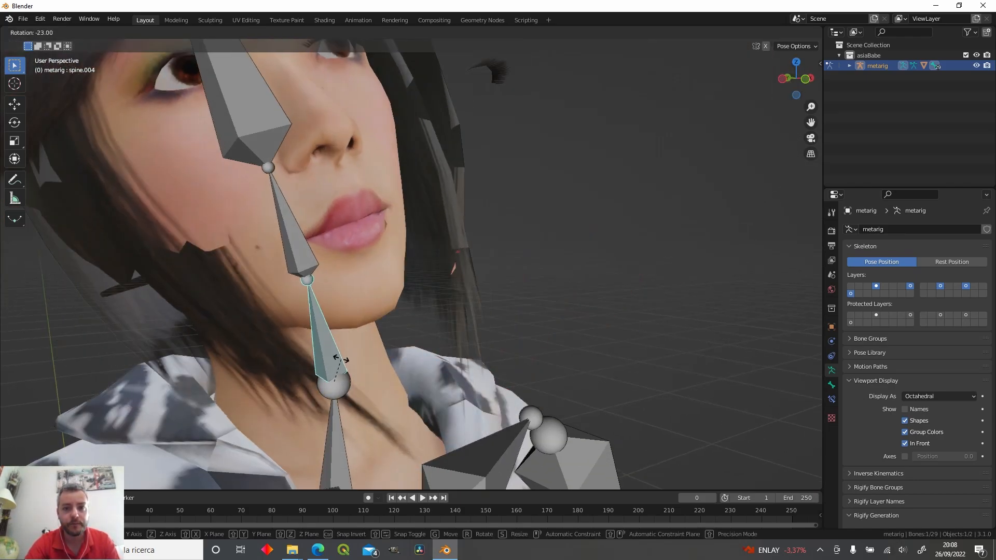
{"action": "right_click", "coordinate": [340, 359]}
- Leave the metarig's Pose Mode, select the character mesh and enter its Edit Mode
{"action": "middle_click_drag", "start_coordinate": [497, 79], "coordinate": [464, 275], "text": "shift"}
{"action": "scroll", "coordinate": [475, 282], "scroll_direction": "up", "scroll_amount": 2}
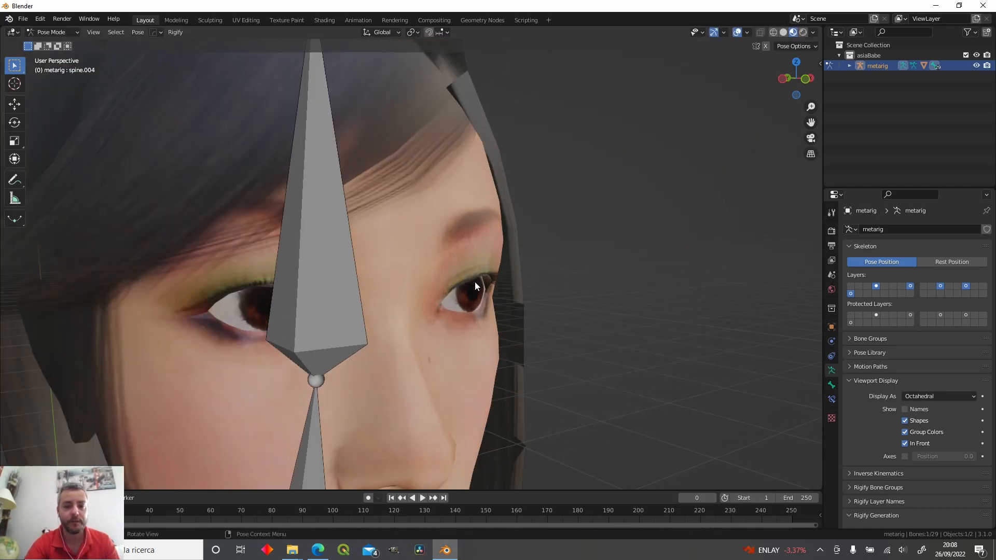
{"action": "key", "text": "Tab"}
{"action": "left_click", "coordinate": [52, 32]}
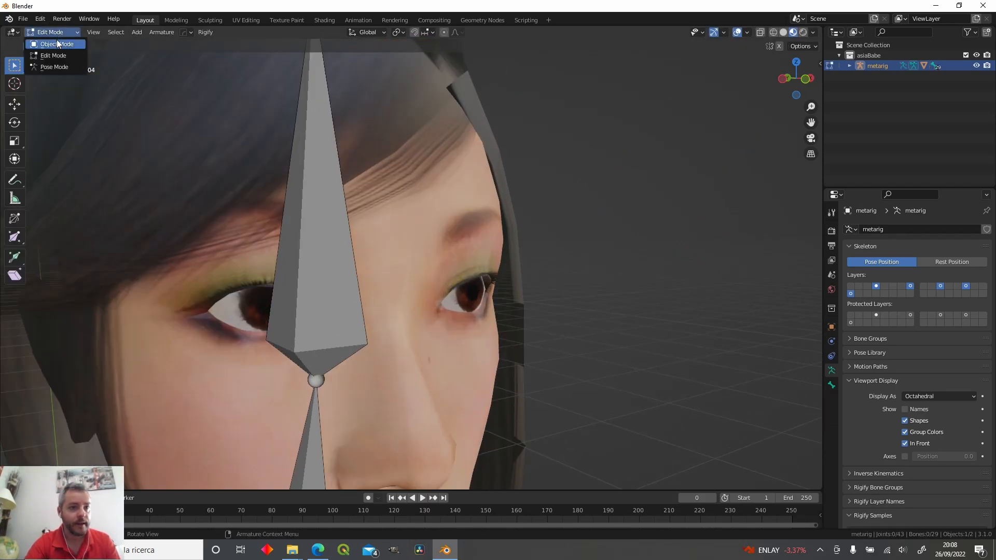
{"action": "left_click", "coordinate": [57, 39]}
{"action": "left_click", "coordinate": [424, 171]}
{"action": "key", "text": "Tab"}
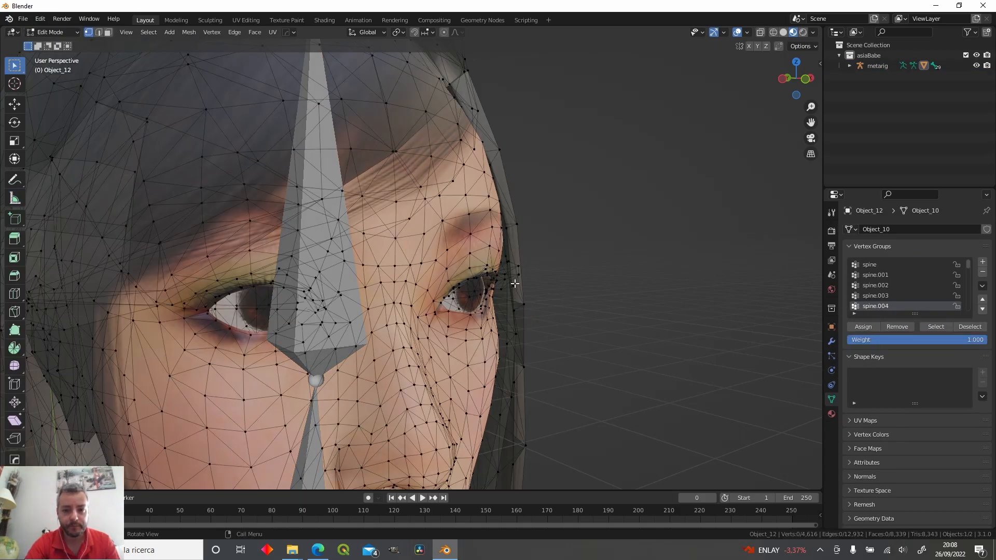
- Select the linked eyelash geometry of both eyes and test-move it, cancelling the move
{"action": "key", "text": "l"}
{"action": "middle_click_drag", "start_coordinate": [206, 339], "coordinate": [339, 328]}
{"action": "key", "text": "l"}
{"action": "middle_click_drag", "start_coordinate": [585, 251], "coordinate": [512, 303]}
{"action": "key", "text": "g"}
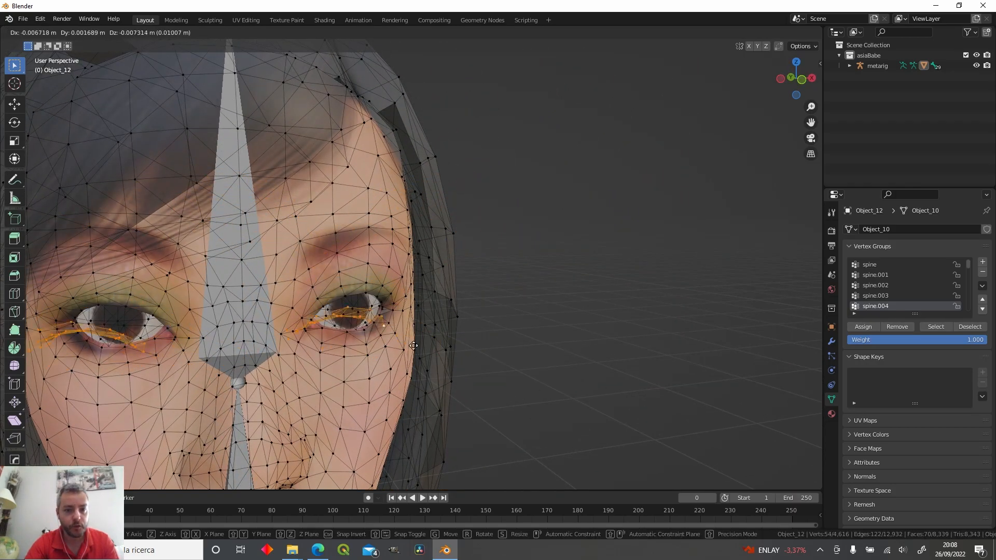
{"action": "left_click", "coordinate": [439, 329]}
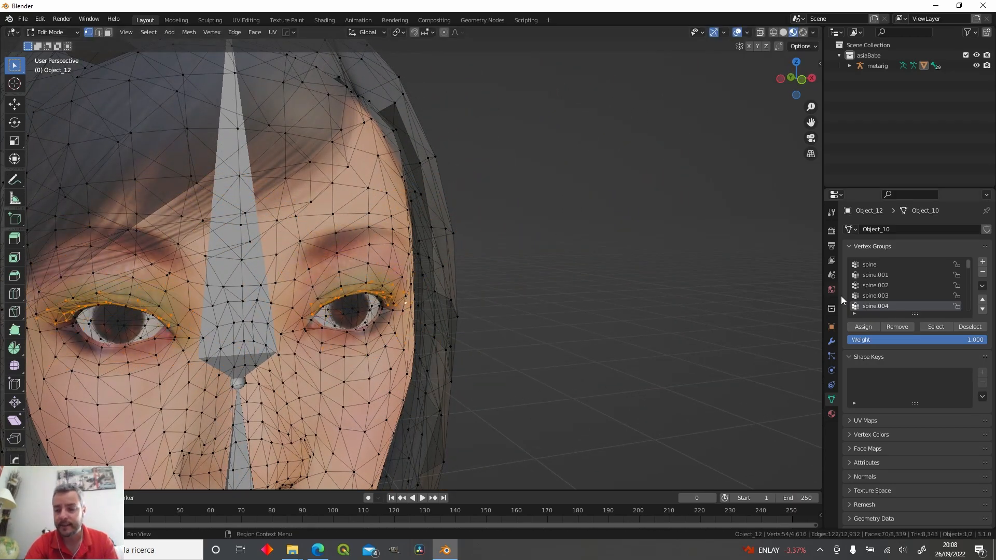
- Assign the selected eyelashes to the vertex group spine.006 with weight 1.000 and return to Object Mode
{"action": "scroll", "coordinate": [873, 290], "scroll_direction": "down", "scroll_amount": 4}
{"action": "left_click", "coordinate": [880, 286]}
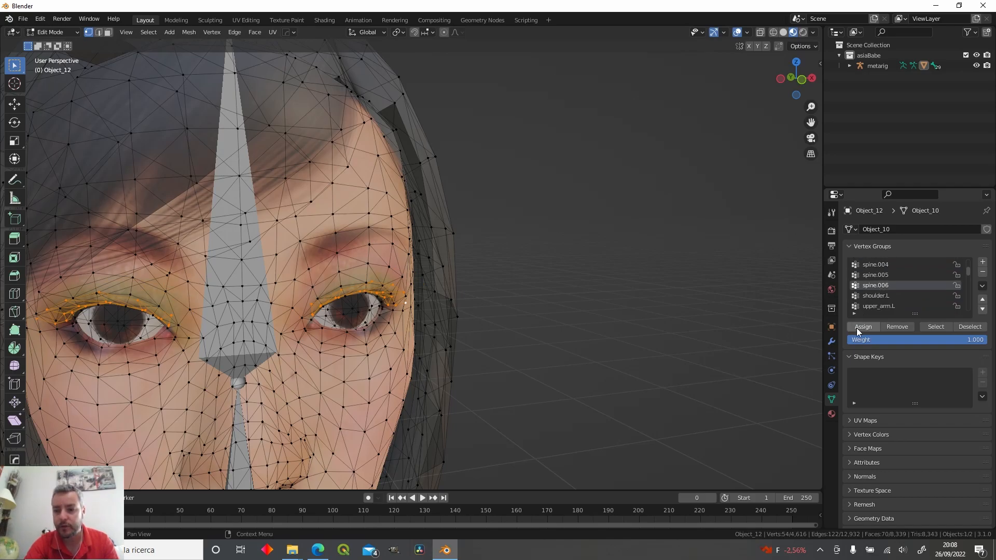
{"action": "scroll", "coordinate": [223, 154], "scroll_direction": "down", "scroll_amount": 5}
{"action": "key", "text": "Tab"}
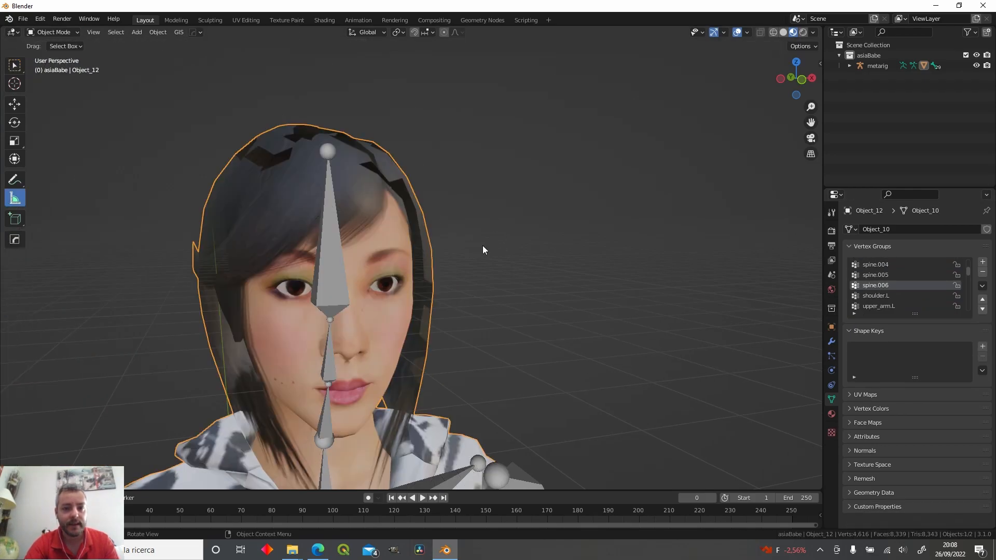
- Select the metarig, enter Pose Mode, test-rotate the head bone spine.006 and cancel the rotation
{"action": "middle_click_drag", "start_coordinate": [479, 243], "coordinate": [370, 272]}
{"action": "scroll", "coordinate": [369, 272], "scroll_direction": "up", "scroll_amount": 3}
{"action": "left_click", "coordinate": [355, 273]}
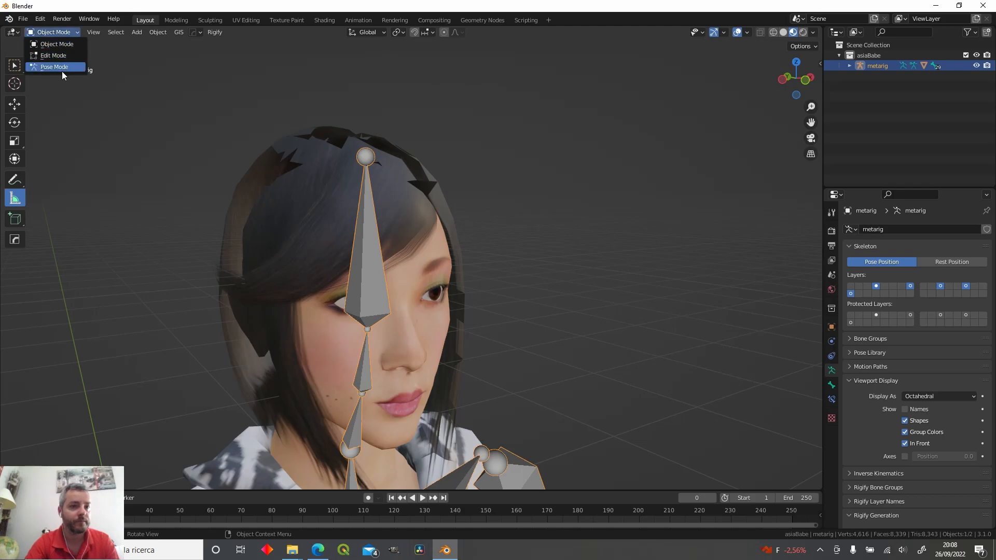
{"action": "left_click", "coordinate": [54, 67]}
{"action": "left_click", "coordinate": [384, 262]}
{"action": "key", "text": "r"}
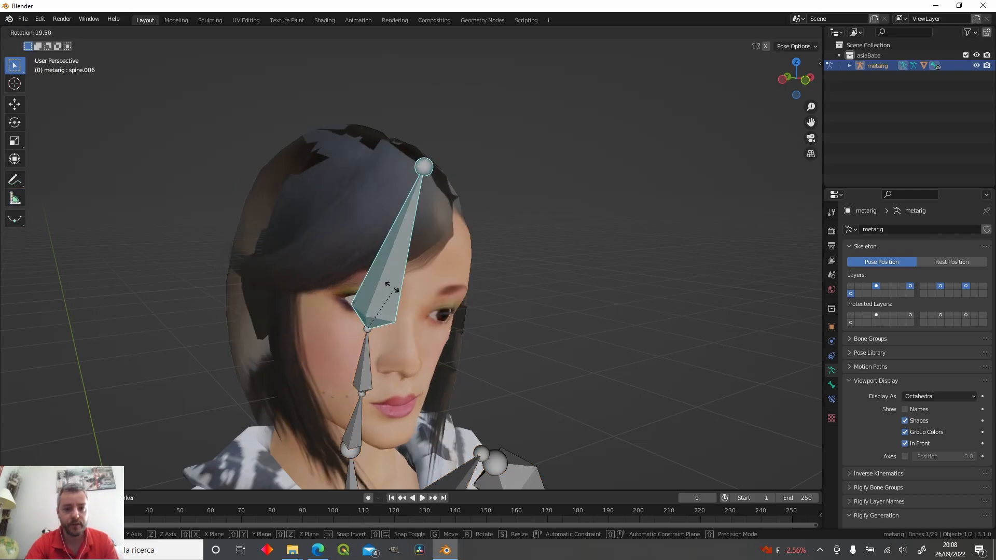
{"action": "right_click", "coordinate": [393, 289]}
- Select the neck bone spine.004 and show the rigged character in front view
{"action": "middle_click_drag", "start_coordinate": [394, 292], "coordinate": [421, 281]}
{"action": "left_click", "coordinate": [469, 370]}
{"action": "middle_click_drag", "start_coordinate": [469, 371], "coordinate": [522, 244], "text": "alt"}
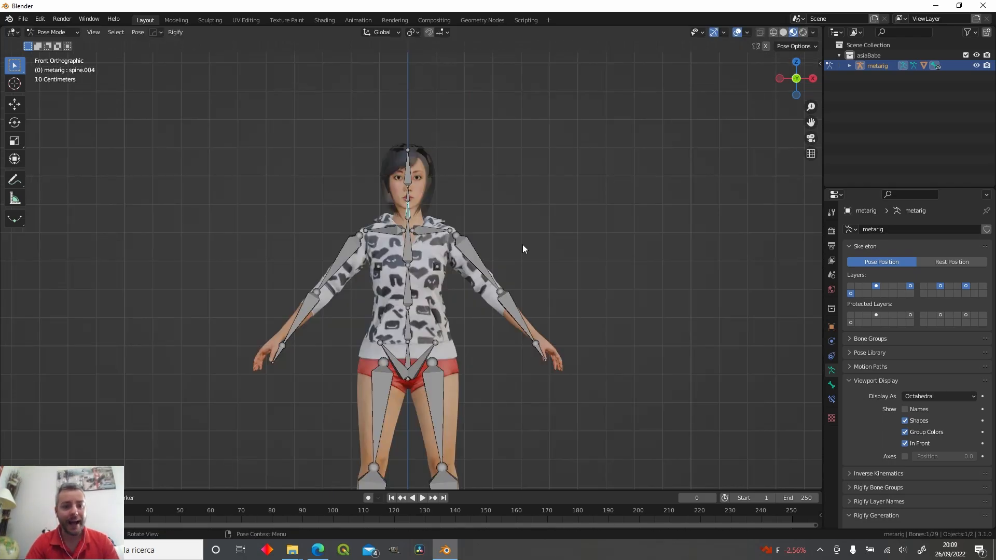
- Begin saving the scene as a new file and create a folder named asiaBabe inside lidl-modelLib
{"action": "left_click", "coordinate": [20, 20]}
{"action": "left_click", "coordinate": [49, 94]}
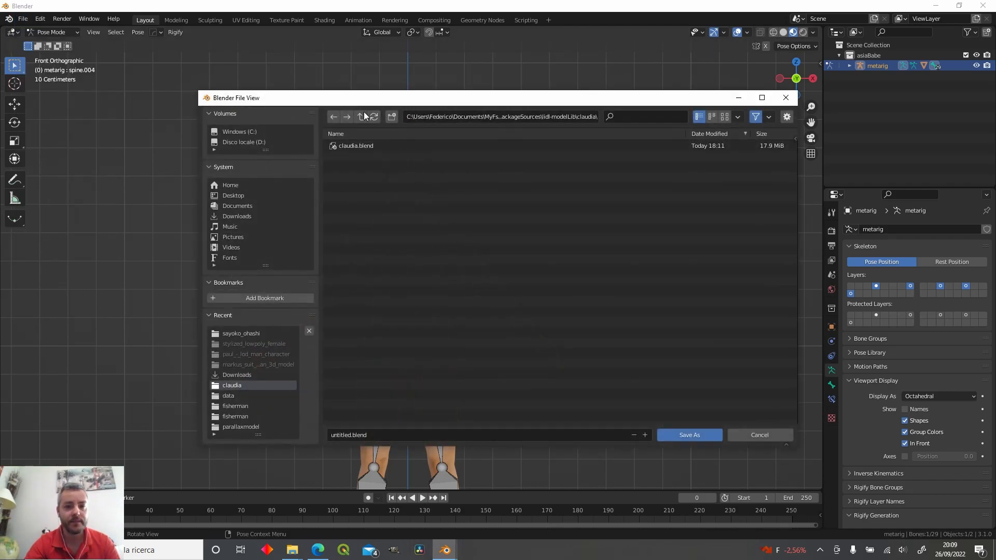
{"action": "left_click", "coordinate": [243, 416]}
{"action": "left_click", "coordinate": [362, 117]}
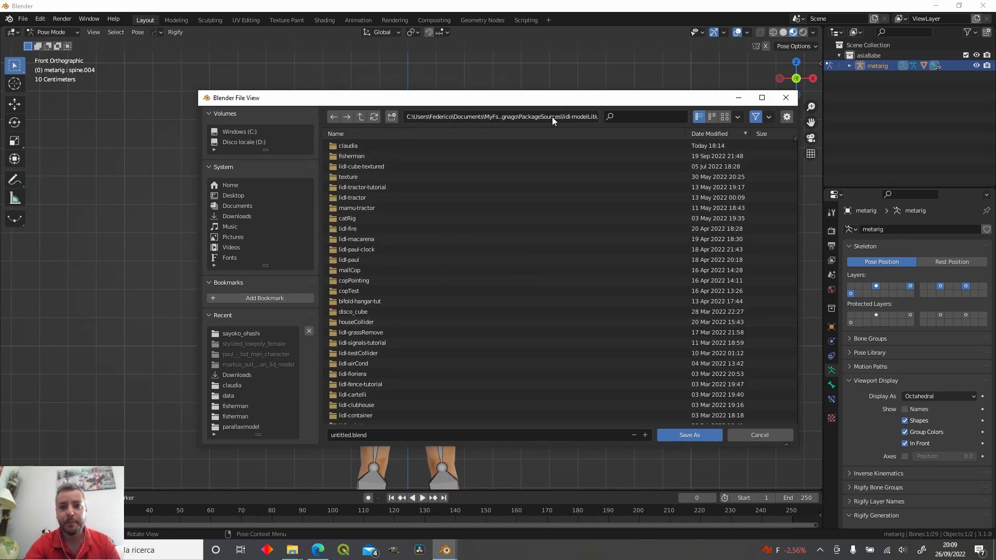
{"action": "left_click", "coordinate": [392, 117]}
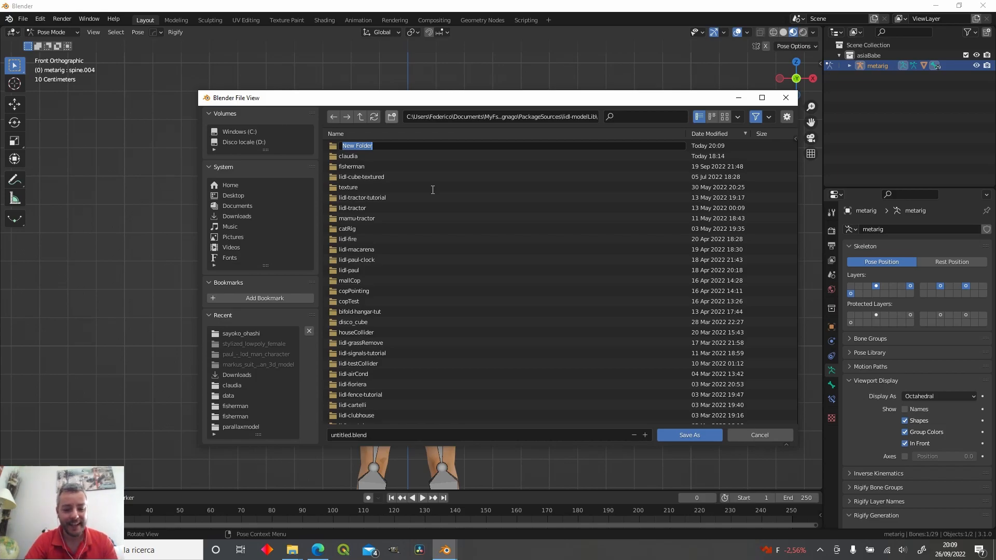
{"action": "type", "text": "asiaBa"}
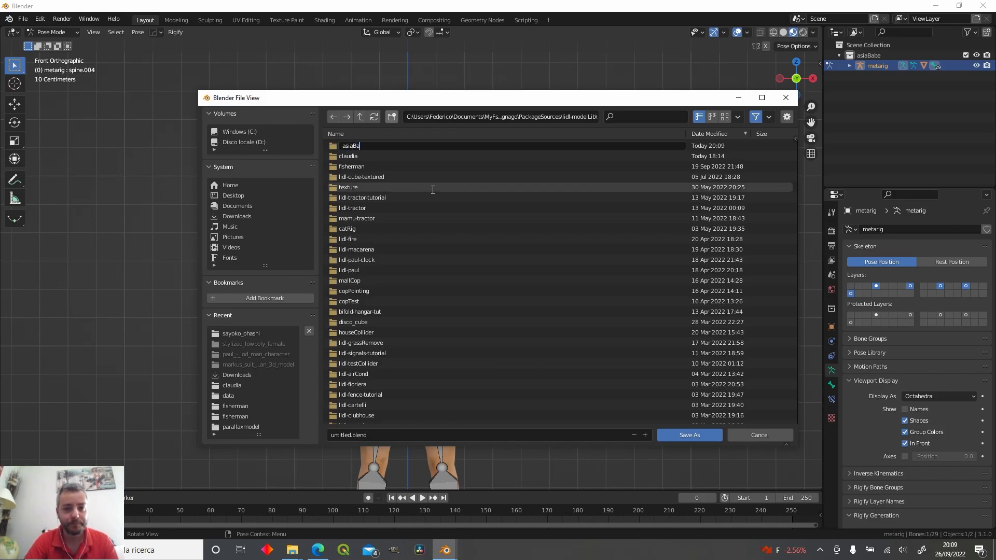
{"action": "type", "text": "be"}
{"action": "key", "text": "Return"}
- Save the scene as asianBabe.blend in the asiaBabe folder
{"action": "left_click", "coordinate": [400, 436]}
{"action": "type", "text": "asianBabe"}
{"action": "key", "text": "Return"}
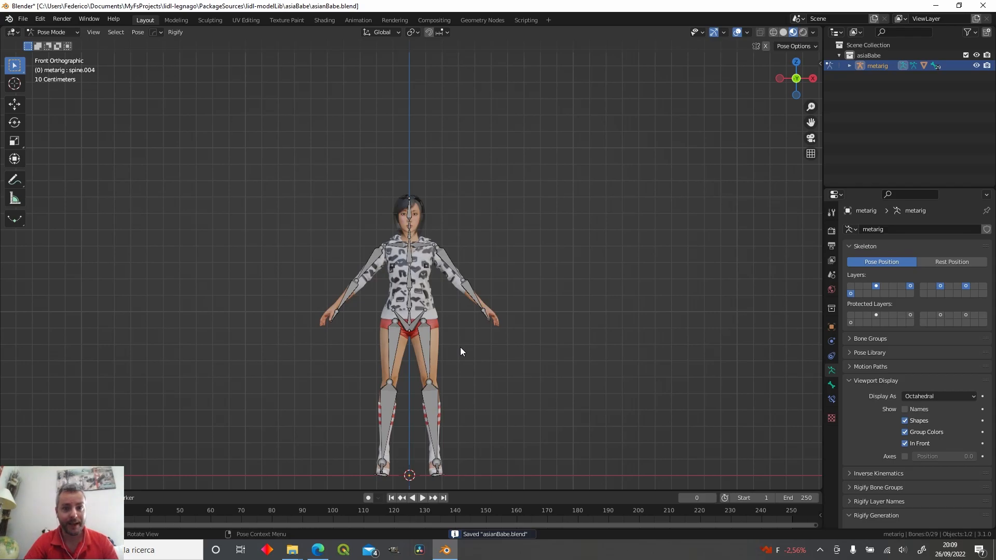
- Switch to the Edge browser and search Google for mixamo in a new tab
{"action": "left_click", "coordinate": [318, 550]}
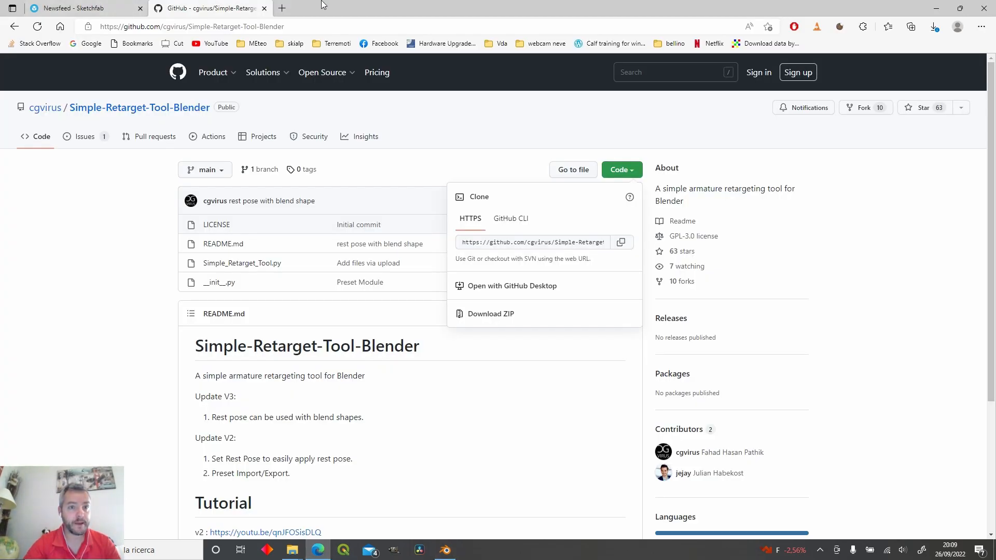
{"action": "left_click", "coordinate": [280, 8]}
{"action": "left_click", "coordinate": [85, 43]}
{"action": "type", "text": "mixamo"}
{"action": "key", "text": "Down"}
{"action": "key", "text": "Return"}
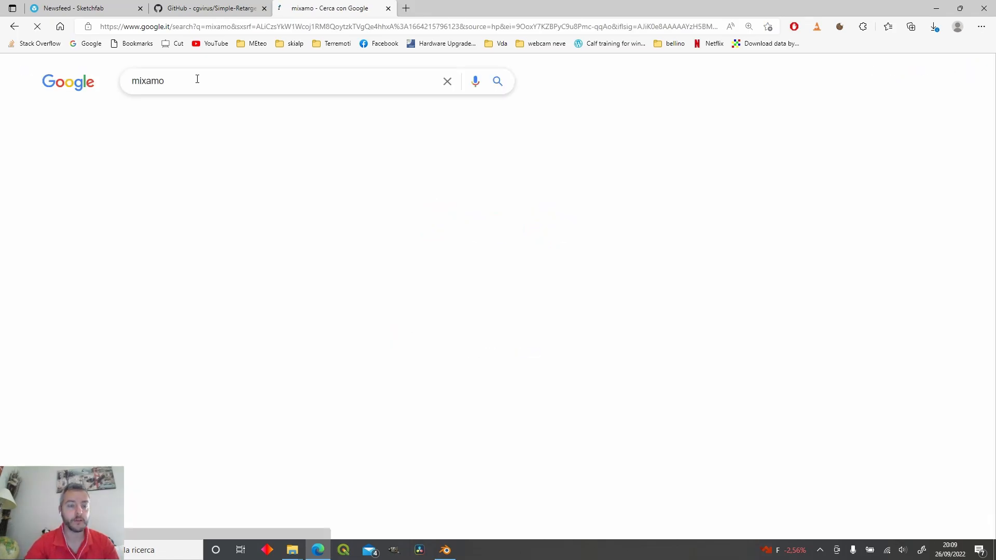
- Open the Mixamo site from the search results and log in with the Adobe account's e-mail
{"action": "left_click", "coordinate": [156, 182]}
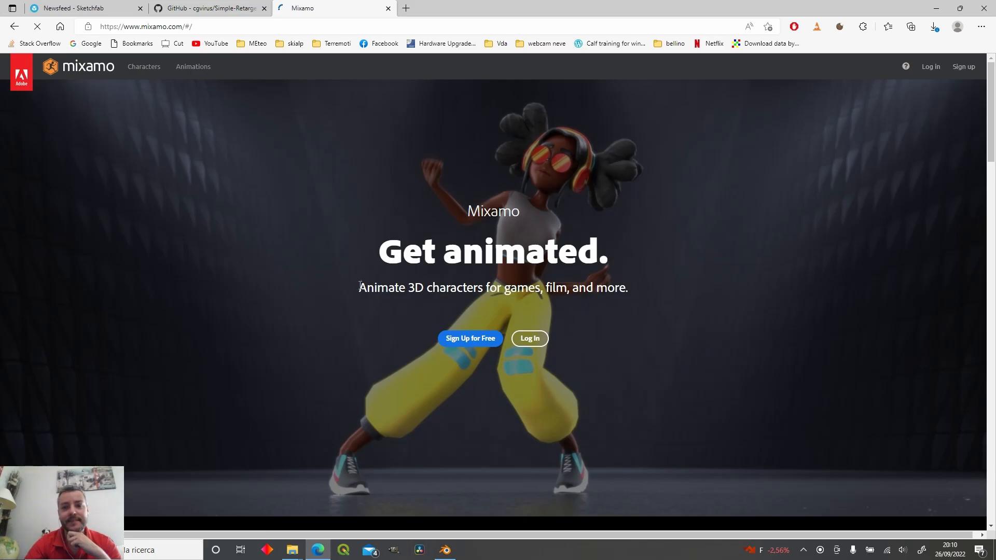
{"action": "left_click", "coordinate": [513, 338]}
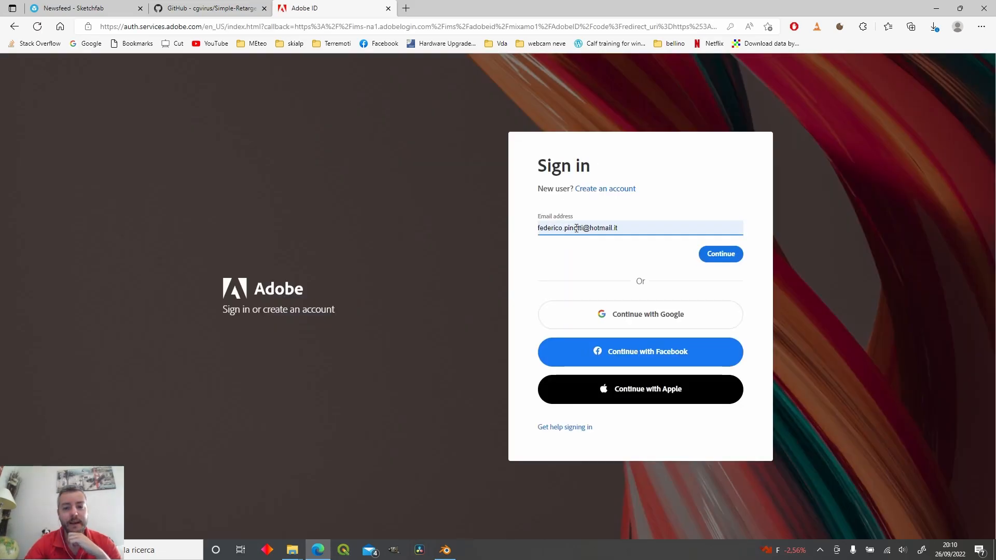
{"action": "left_click", "coordinate": [721, 254]}
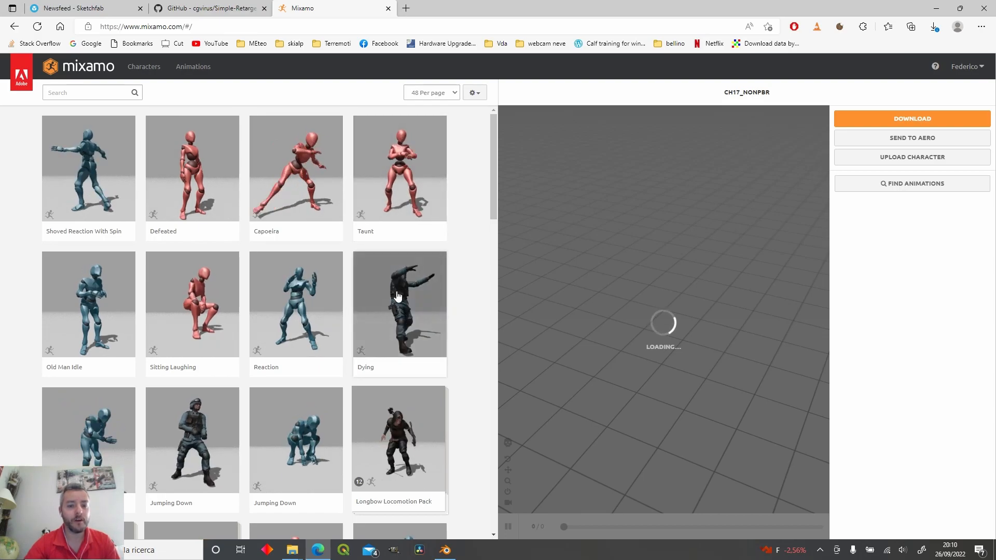
- Browse Mixamo's animation and character galleries and rotate the preview character to view it from the front
{"action": "scroll", "coordinate": [392, 374], "scroll_direction": "down", "scroll_amount": 5}
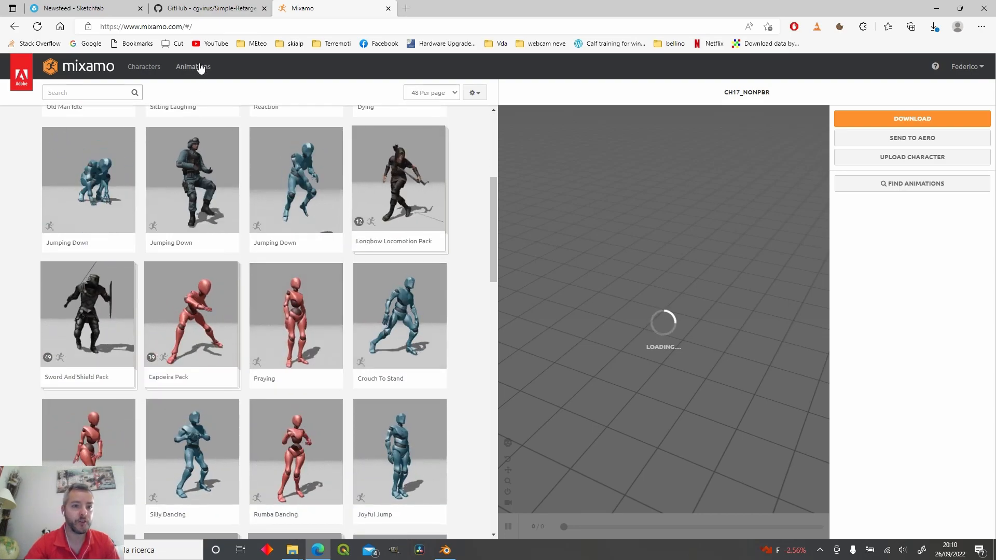
{"action": "left_click", "coordinate": [145, 67]}
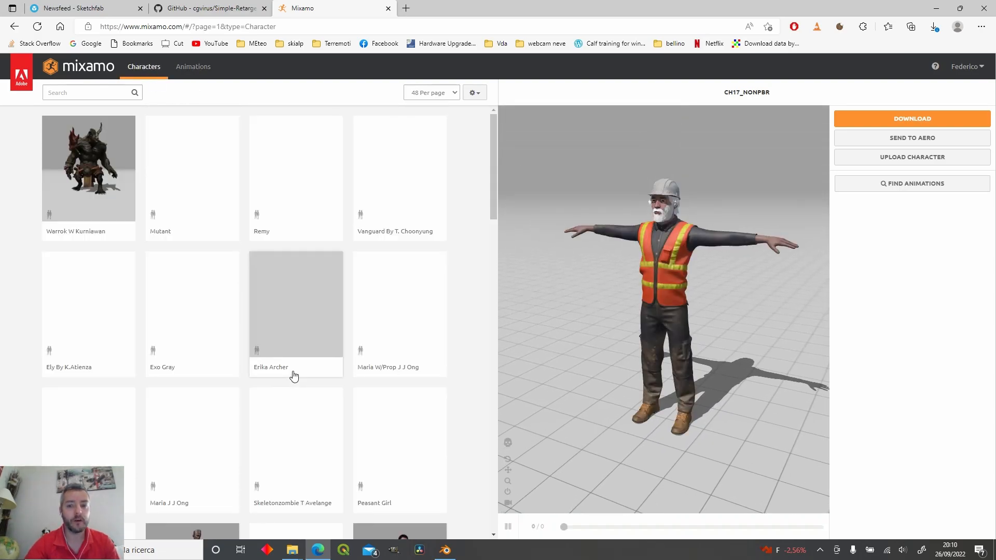
{"action": "left_click_drag", "start_coordinate": [731, 301], "coordinate": [675, 230]}
{"action": "left_click_drag", "start_coordinate": [490, 172], "coordinate": [418, 55]}
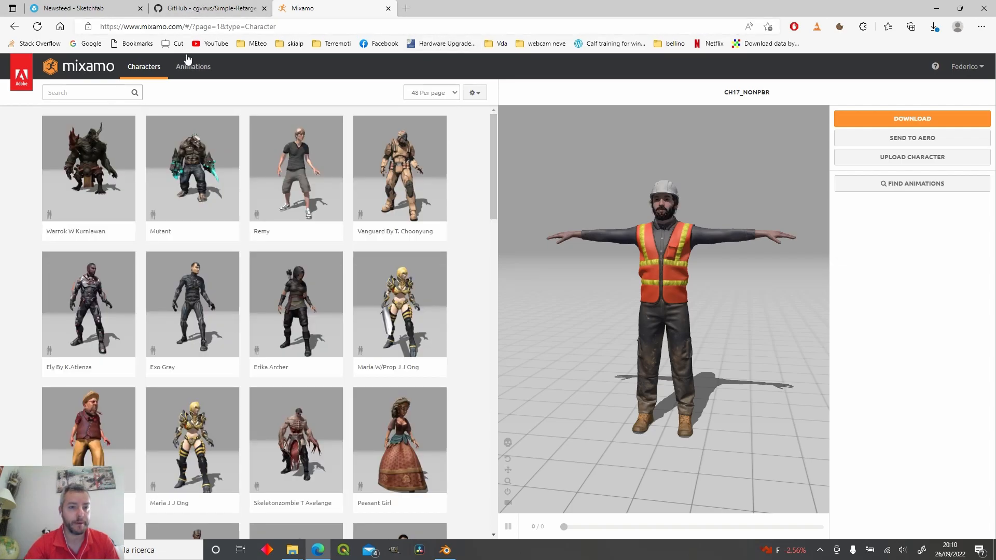
- Search Mixamo's animations for idle and browse the matching animations
{"action": "left_click", "coordinate": [199, 70]}
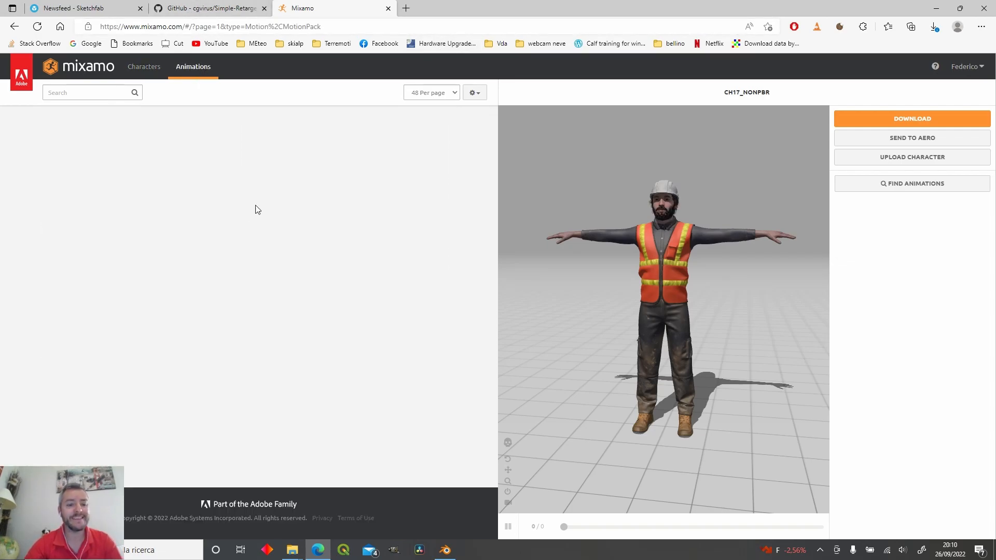
{"action": "left_click", "coordinate": [87, 93]}
{"action": "type", "text": "idle"}
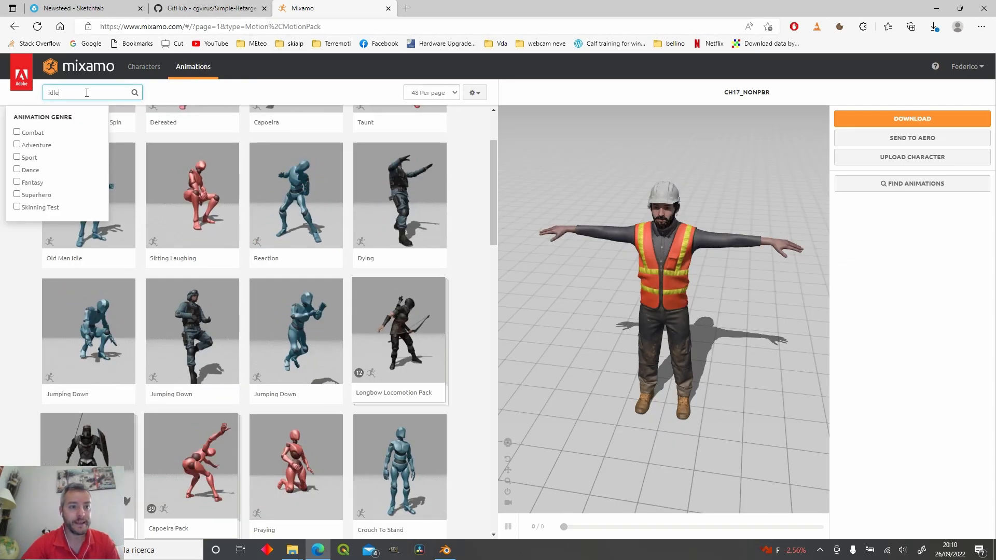
{"action": "key", "text": "Return"}
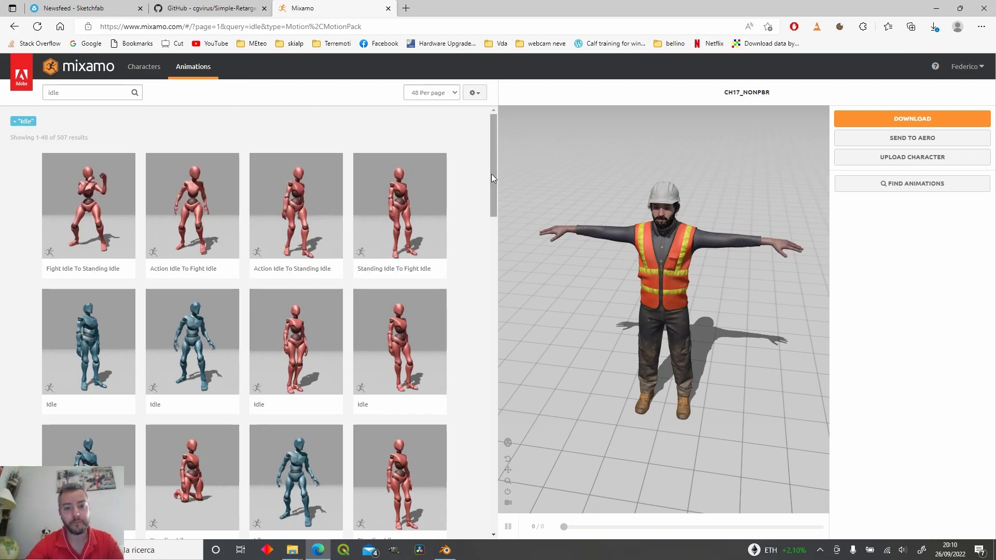
{"action": "left_click_drag", "start_coordinate": [491, 173], "coordinate": [490, 201]}
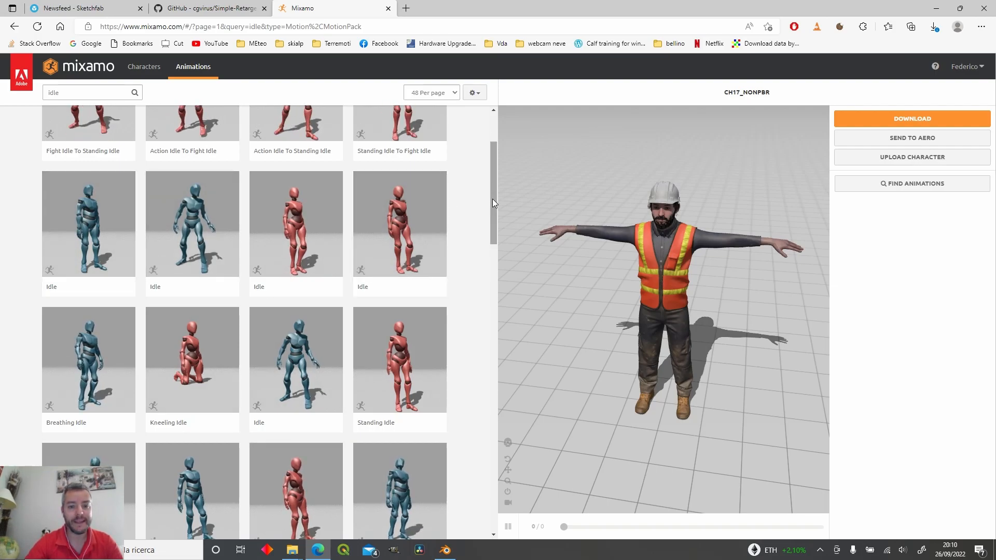
{"action": "left_click_drag", "start_coordinate": [492, 198], "coordinate": [490, 268]}
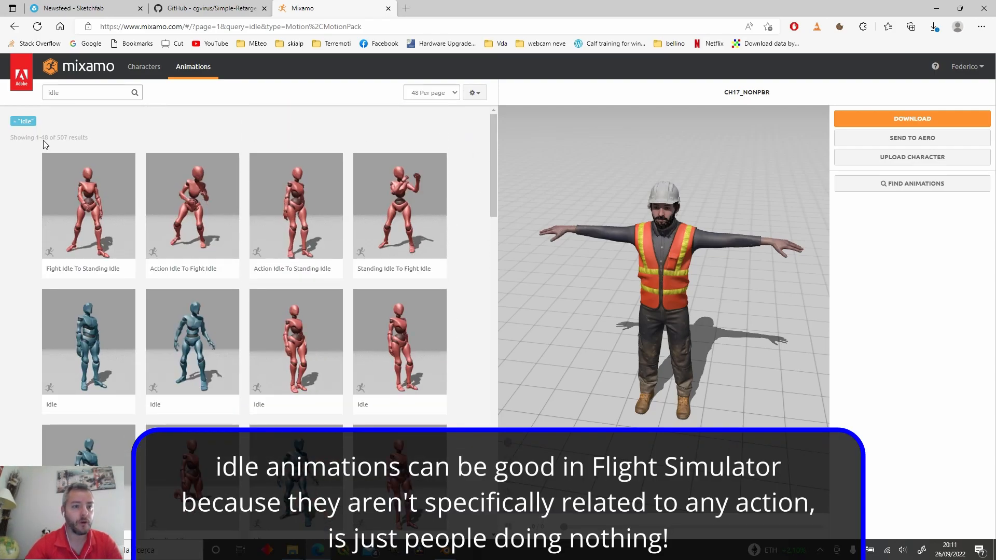
- Search the animations for sitting, apply Sitting Talking to the preview character and inspect it from another angle
{"action": "left_click_drag", "start_coordinate": [67, 92], "coordinate": [0, 83]}
{"action": "type", "text": "sitting"}
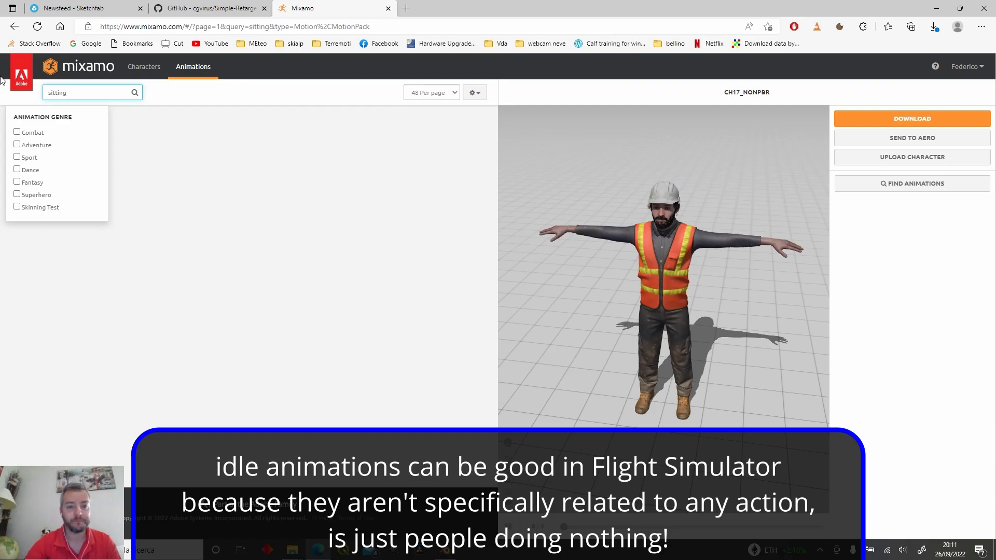
{"action": "key", "text": "Return"}
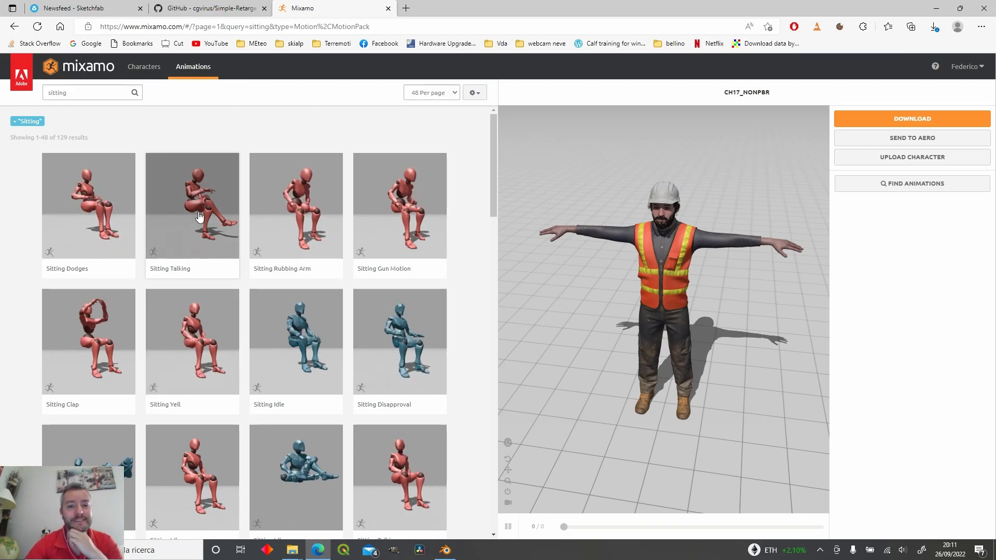
{"action": "left_click", "coordinate": [199, 218]}
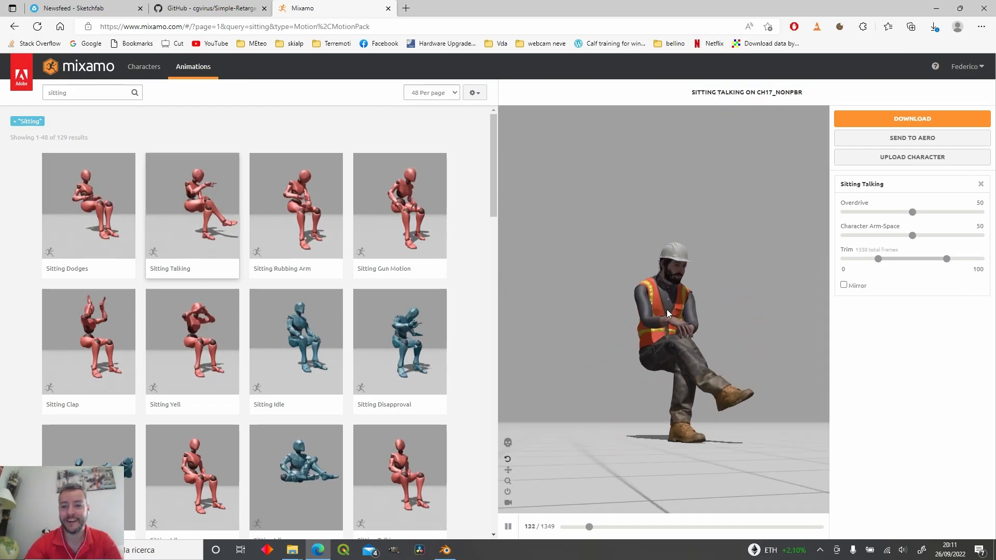
{"action": "left_click_drag", "start_coordinate": [681, 298], "coordinate": [668, 314]}
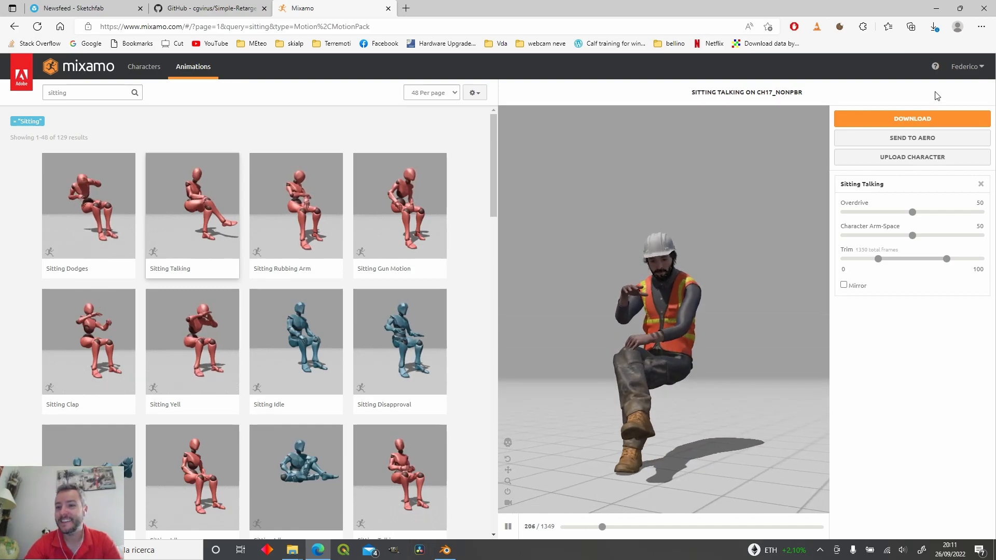
- Download the Sitting Talking animation as FBX Binary at 30 frames per second, choosing Without Skin
{"action": "left_click", "coordinate": [914, 122]}
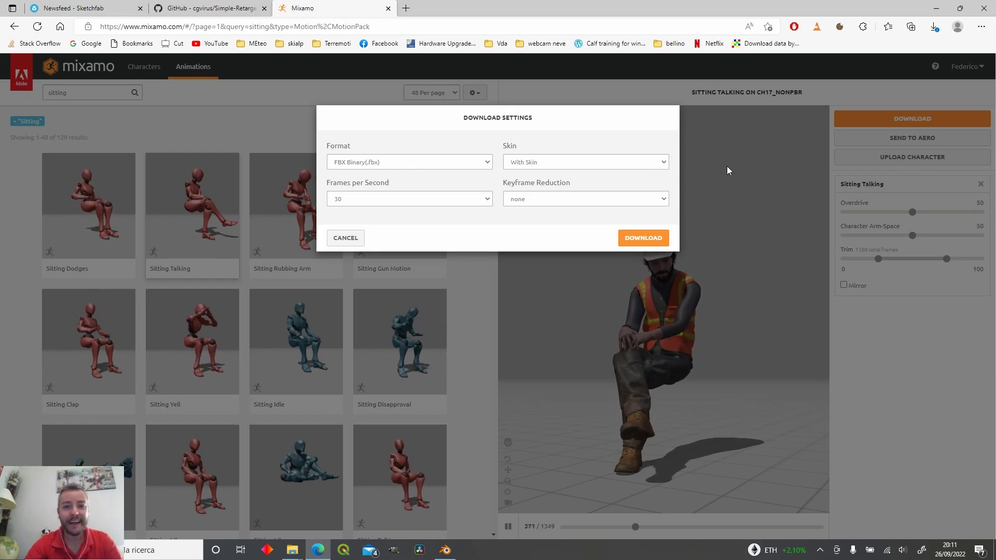
{"action": "left_click", "coordinate": [544, 163]}
{"action": "left_click", "coordinate": [544, 183]}
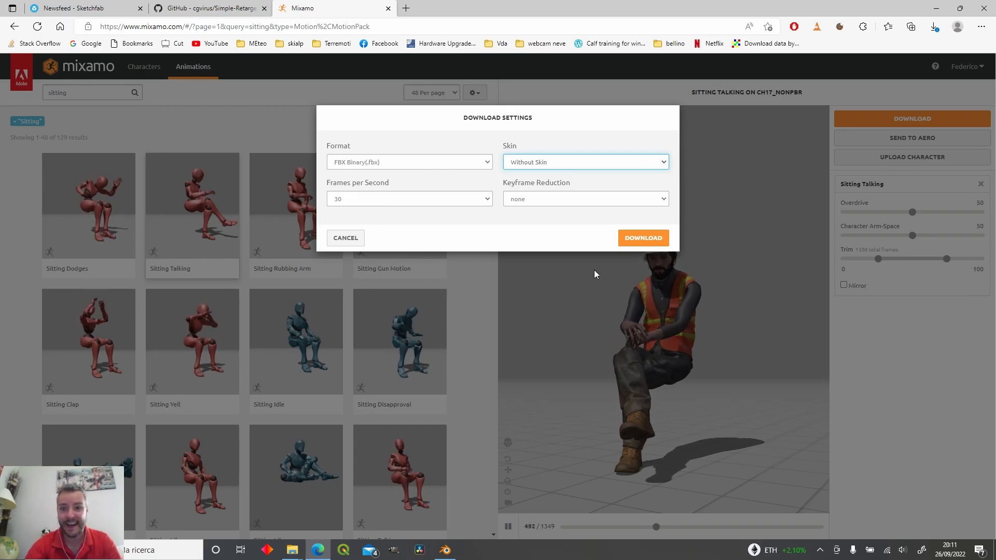
{"action": "left_click", "coordinate": [643, 239]}
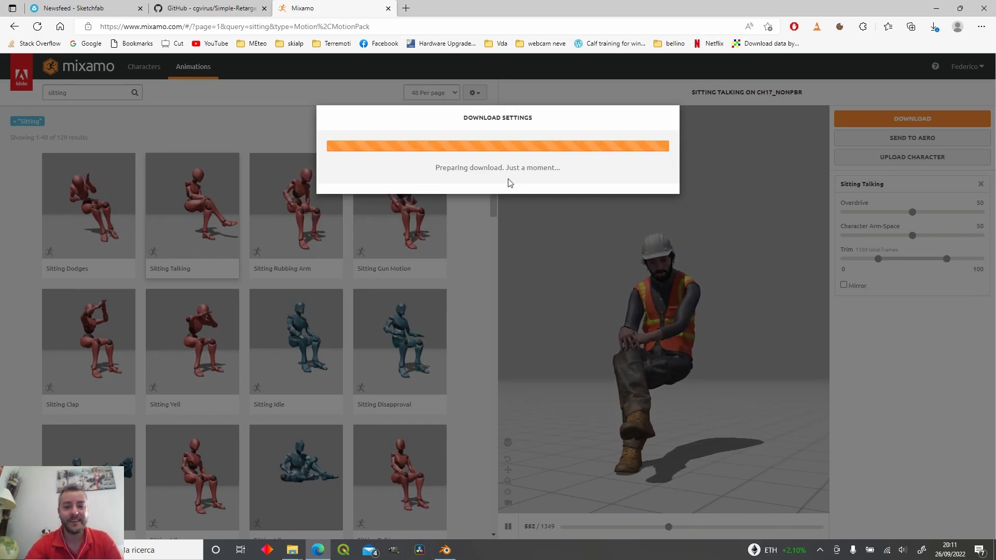
- Switch to Blender, start an FBX import and enable Automatic Bone Orientation in the armature import options
{"action": "key", "text": "alt+Tab"}
{"action": "left_click", "coordinate": [23, 19]}
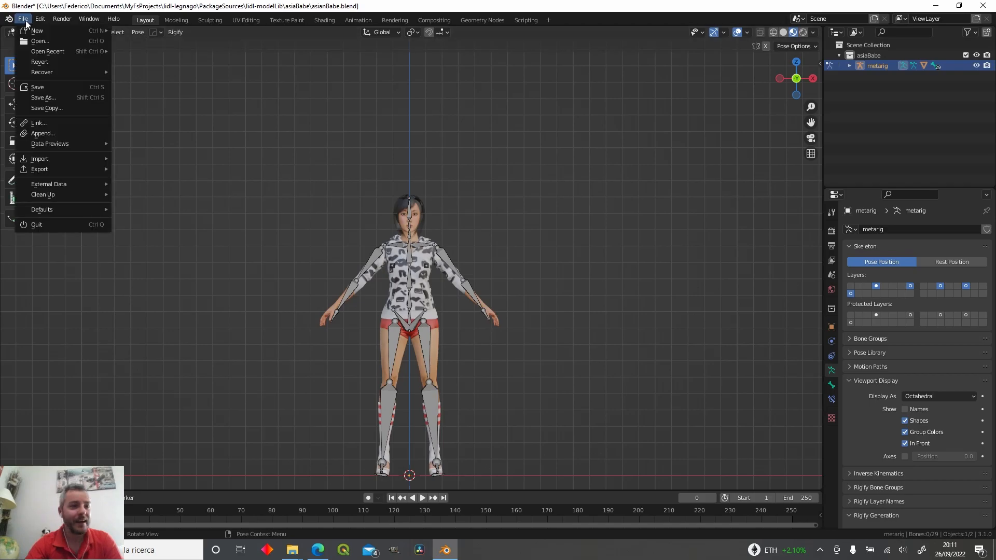
{"action": "mouse_move", "coordinate": [67, 167]}
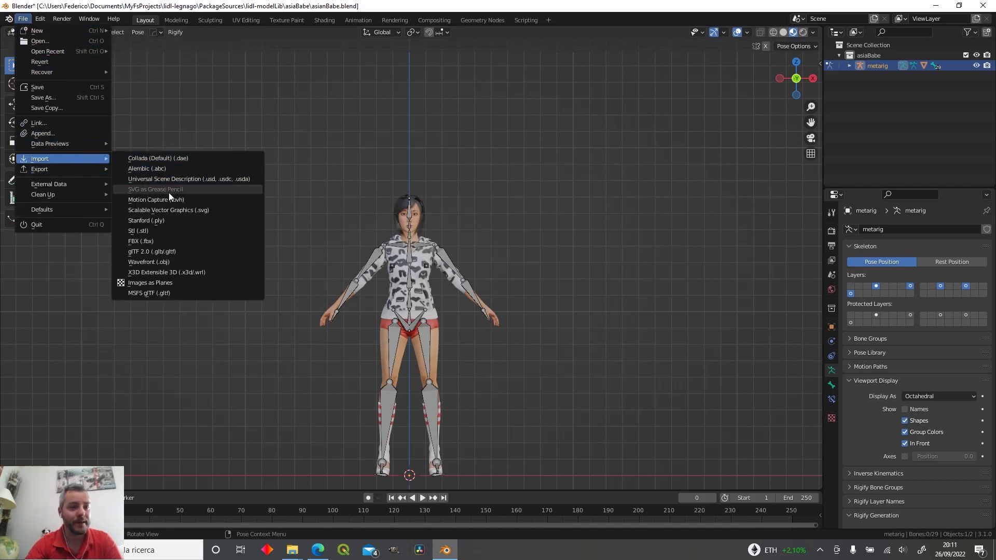
{"action": "left_click", "coordinate": [166, 235]}
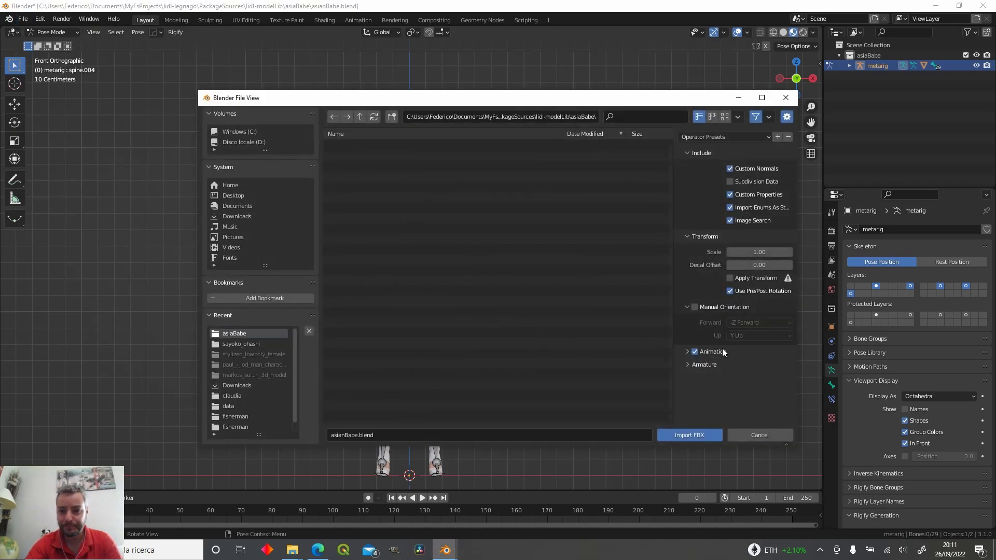
{"action": "left_click", "coordinate": [688, 352]}
{"action": "left_click", "coordinate": [691, 381]}
{"action": "scroll", "coordinate": [704, 378], "scroll_direction": "down", "scroll_amount": 2}
{"action": "left_click", "coordinate": [731, 391]}
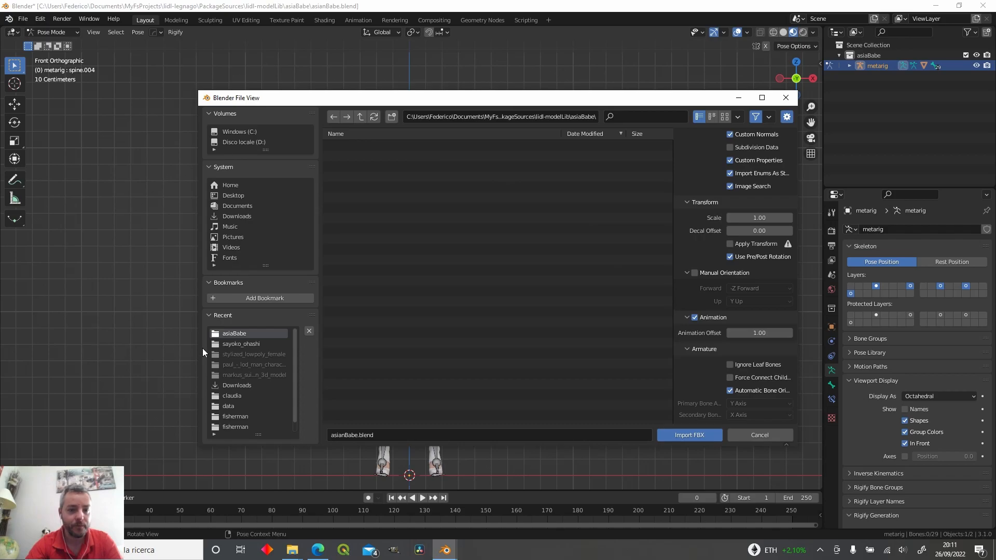
- Import Sitting Talking.fbx from the Downloads folder
{"action": "left_click", "coordinate": [244, 387]}
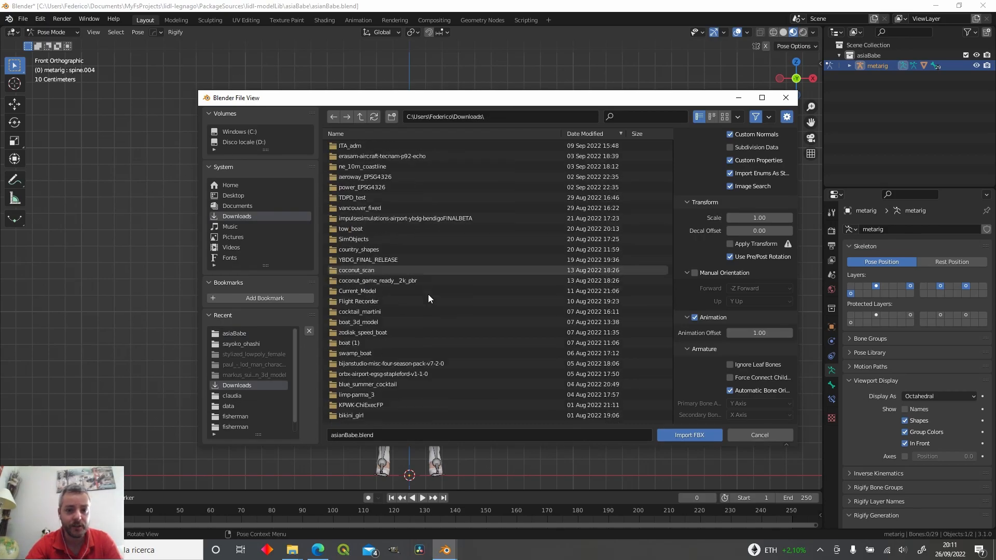
{"action": "scroll", "coordinate": [427, 300], "scroll_direction": "down", "scroll_amount": 15}
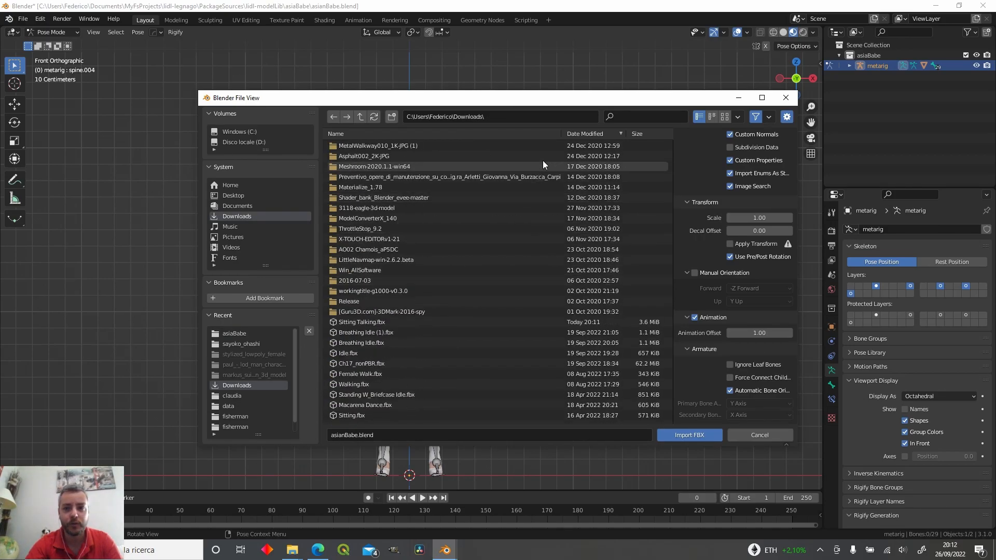
{"action": "left_click", "coordinate": [493, 293]}
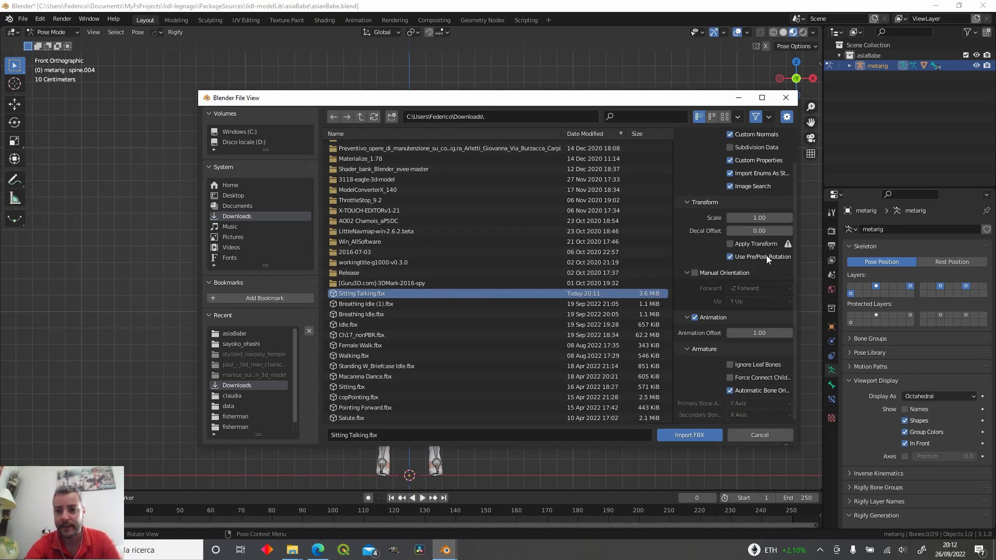
{"action": "left_click", "coordinate": [690, 435]}
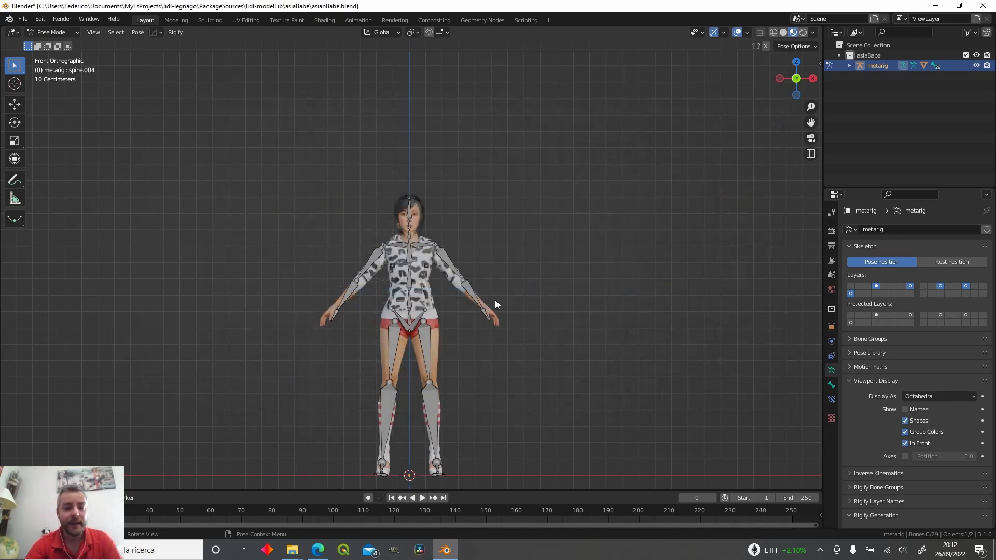
{"action": "key", "text": "ctrl+z"}
{"action": "key", "text": "ctrl+z"}
{"action": "key", "text": "ctrl+z"}
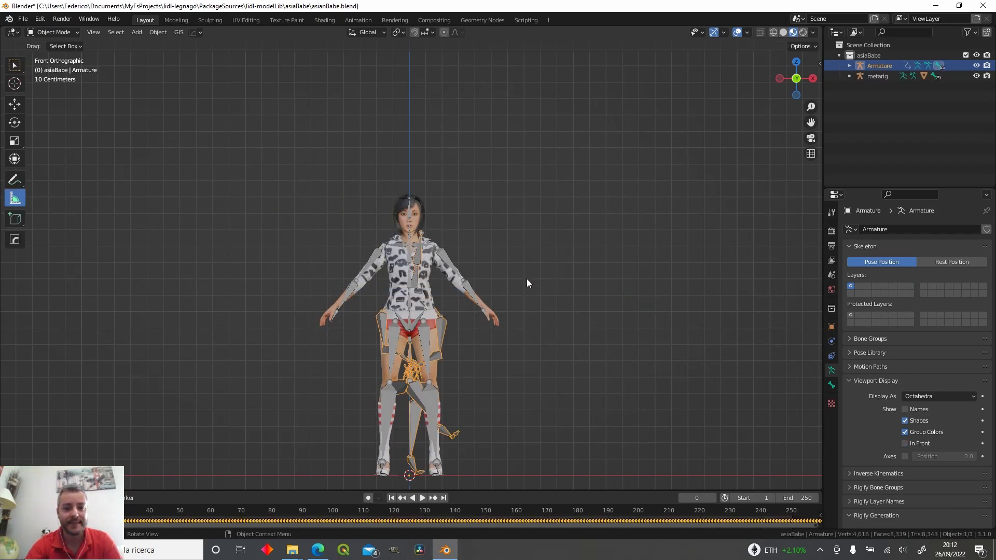
- Move the imported armature about 1.41 m in the negative X direction, beside the character, and apply its rotation
{"action": "middle_click_drag", "start_coordinate": [562, 345], "coordinate": [596, 257], "text": "shift"}
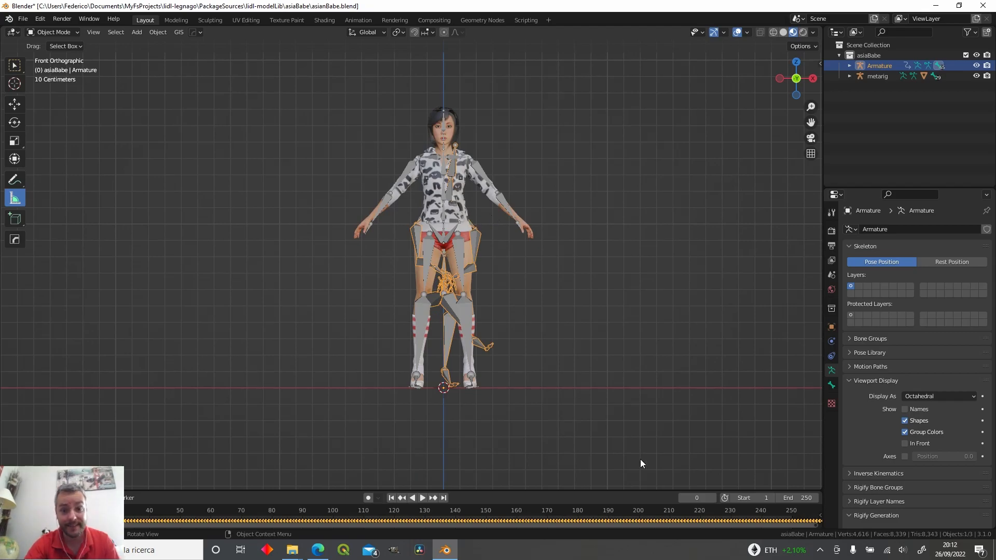
{"action": "key", "text": "g"}
{"action": "key", "text": "x"}
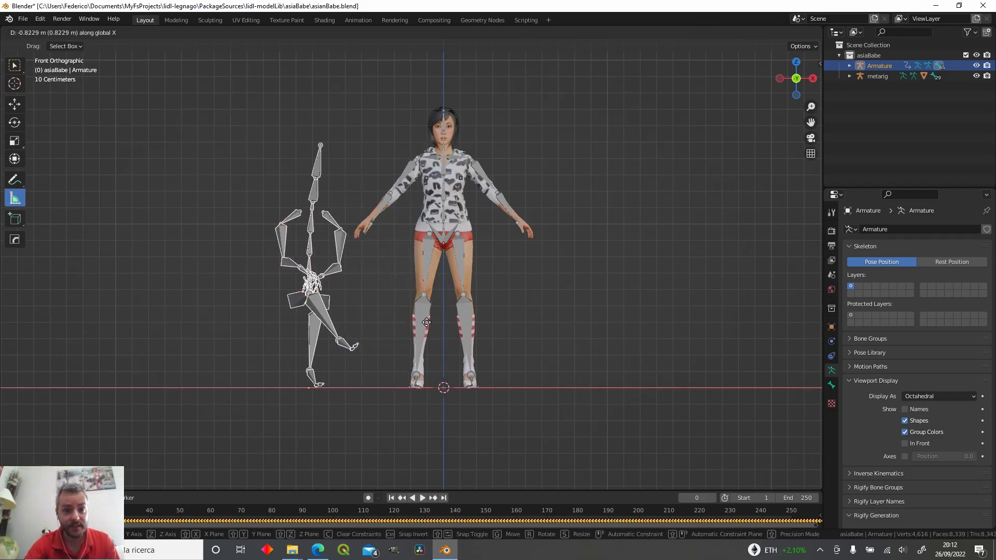
{"action": "left_click", "coordinate": [353, 324]}
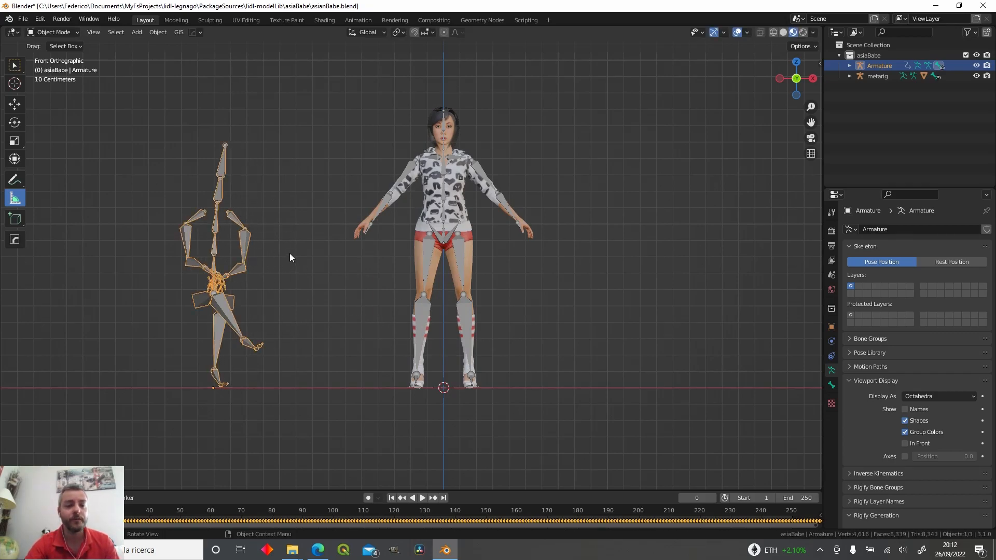
{"action": "key", "text": "n"}
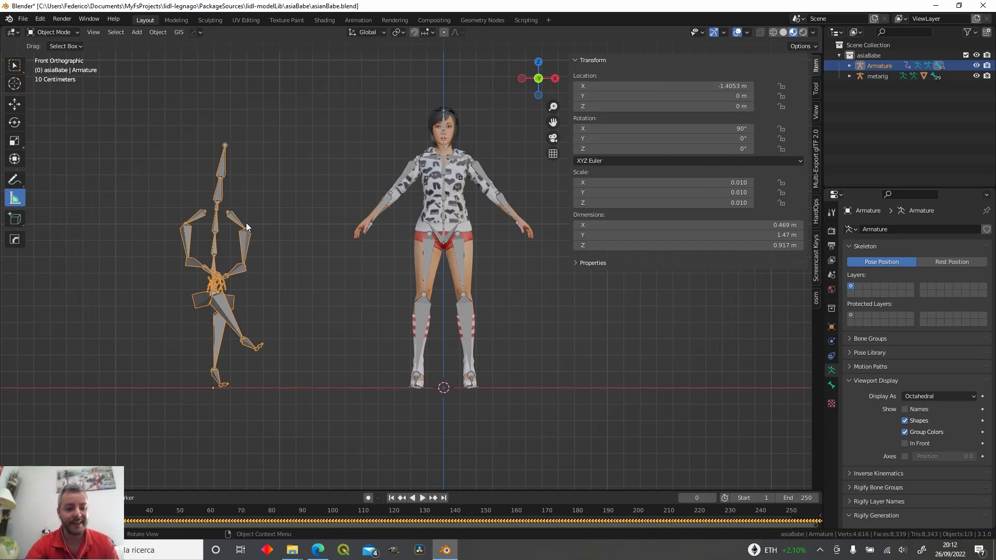
{"action": "key", "text": "ctrl+a"}
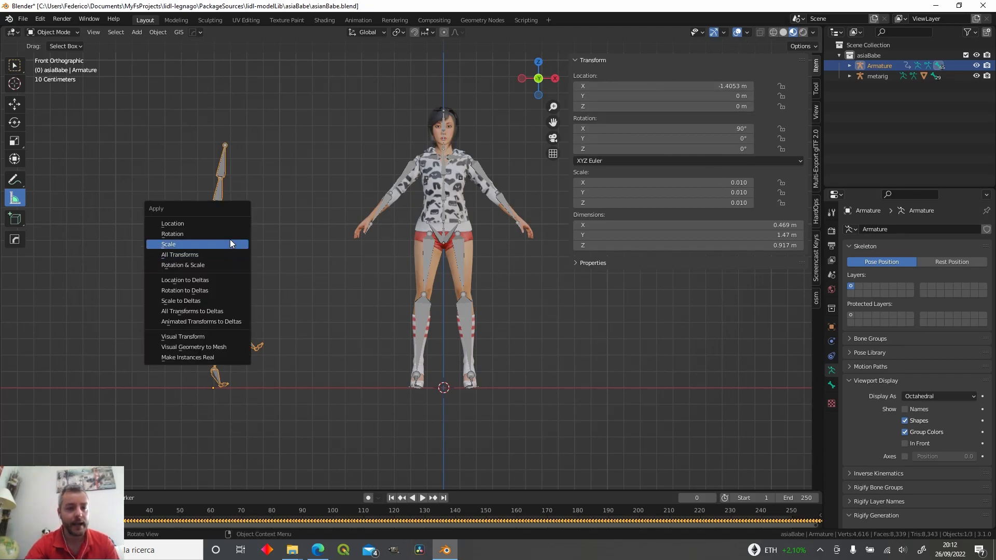
{"action": "left_click", "coordinate": [230, 233]}
- Examine the imported armature's rest pose in Edit Mode and compare it with the character's arm position
{"action": "scroll", "coordinate": [259, 270], "scroll_direction": "up", "scroll_amount": 3}
{"action": "middle_click_drag", "start_coordinate": [323, 235], "coordinate": [341, 228], "text": "shift"}
{"action": "scroll", "coordinate": [341, 229], "scroll_direction": "down", "scroll_amount": 3}
{"action": "middle_click_drag", "start_coordinate": [194, 144], "coordinate": [274, 227], "text": "shift"}
{"action": "left_click", "coordinate": [40, 22]}
{"action": "left_click", "coordinate": [57, 35]}
{"action": "left_click", "coordinate": [57, 35]}
{"action": "left_click", "coordinate": [58, 23]}
{"action": "left_click", "coordinate": [44, 33]}
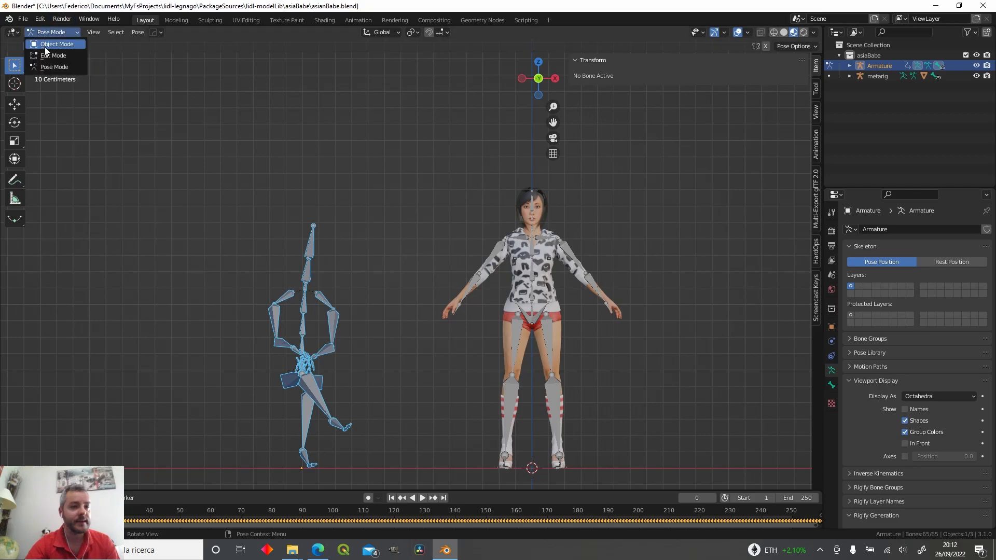
{"action": "left_click", "coordinate": [50, 51]}
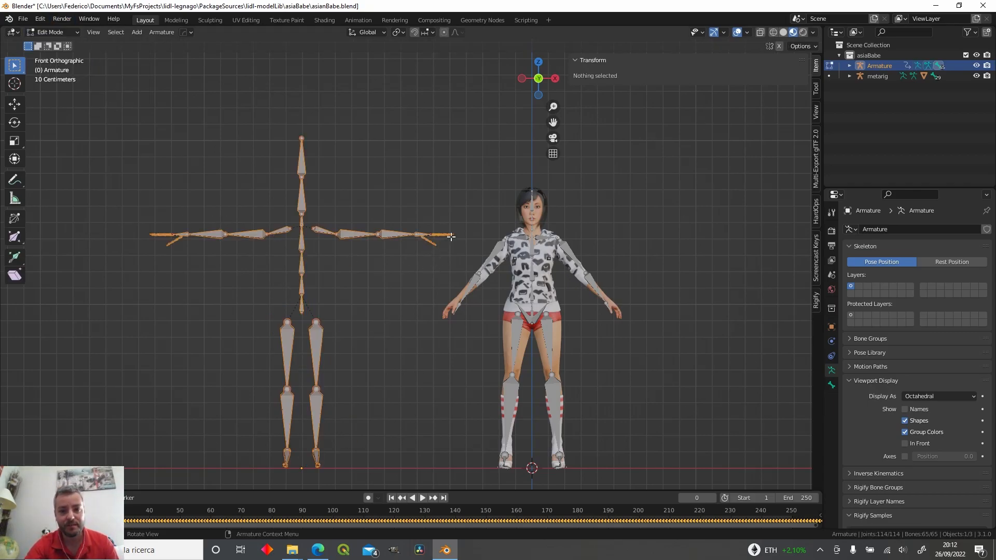
{"action": "scroll", "coordinate": [430, 230], "scroll_direction": "up", "scroll_amount": 4}
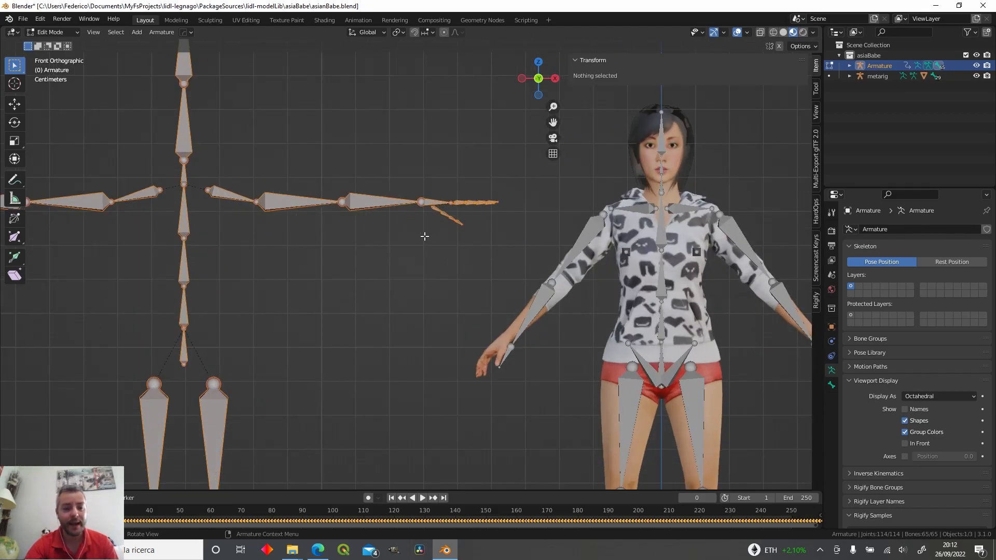
{"action": "scroll", "coordinate": [418, 220], "scroll_direction": "down", "scroll_amount": 4}
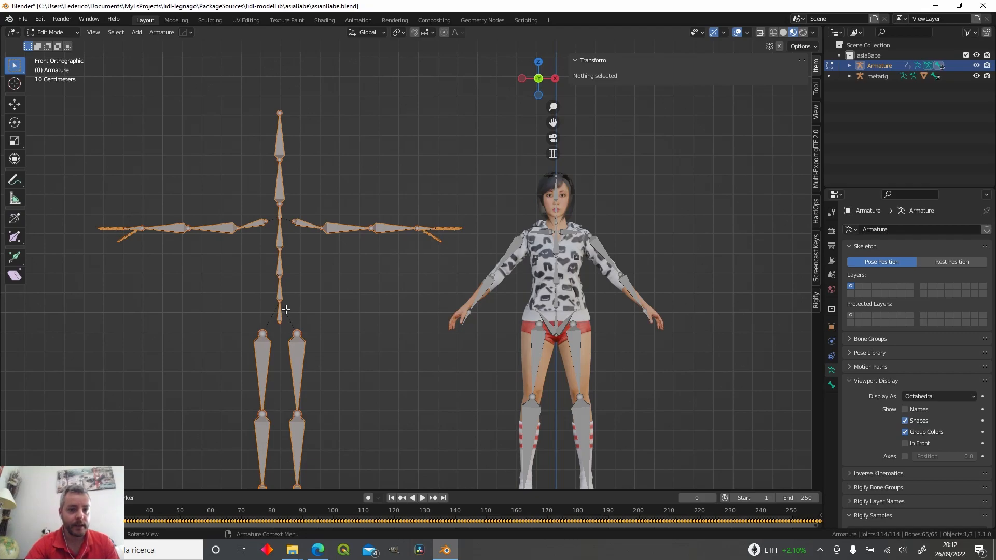
{"action": "key", "text": "Tab"}
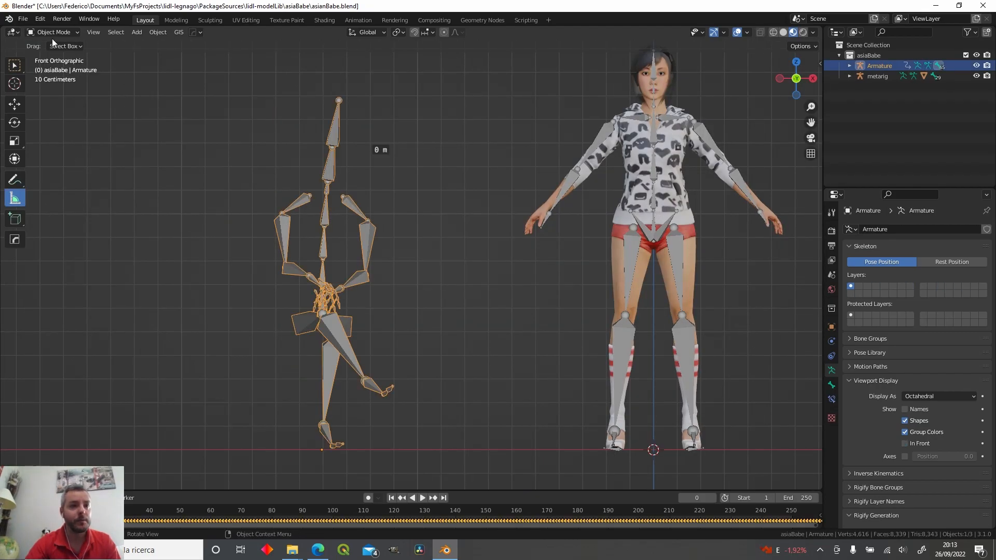
{"action": "left_click", "coordinate": [51, 32]}
{"action": "left_click", "coordinate": [51, 54]}
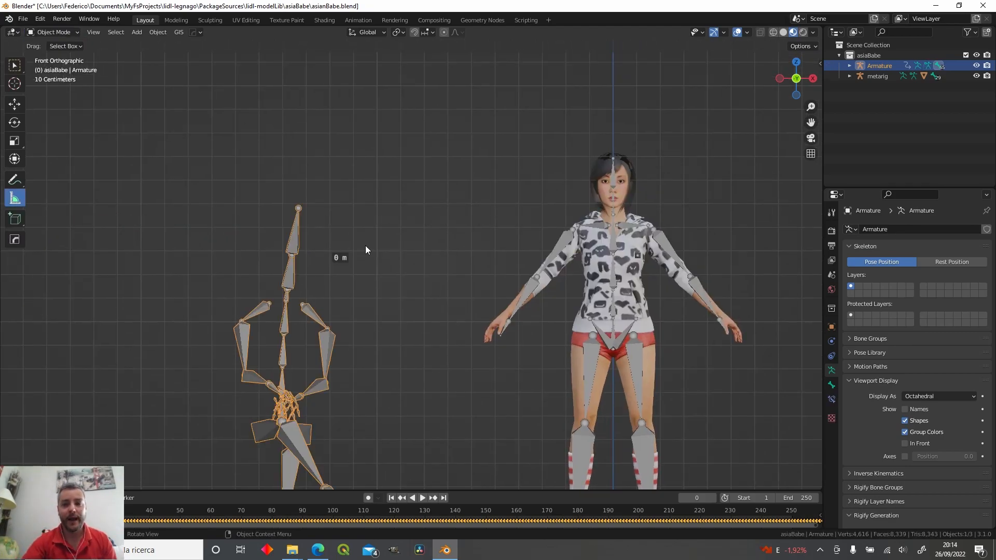
- Select the character's metarig and switch it to Pose Mode
{"action": "left_click", "coordinate": [629, 220]}
{"action": "key", "text": "Tab"}
{"action": "key", "text": "Tab"}
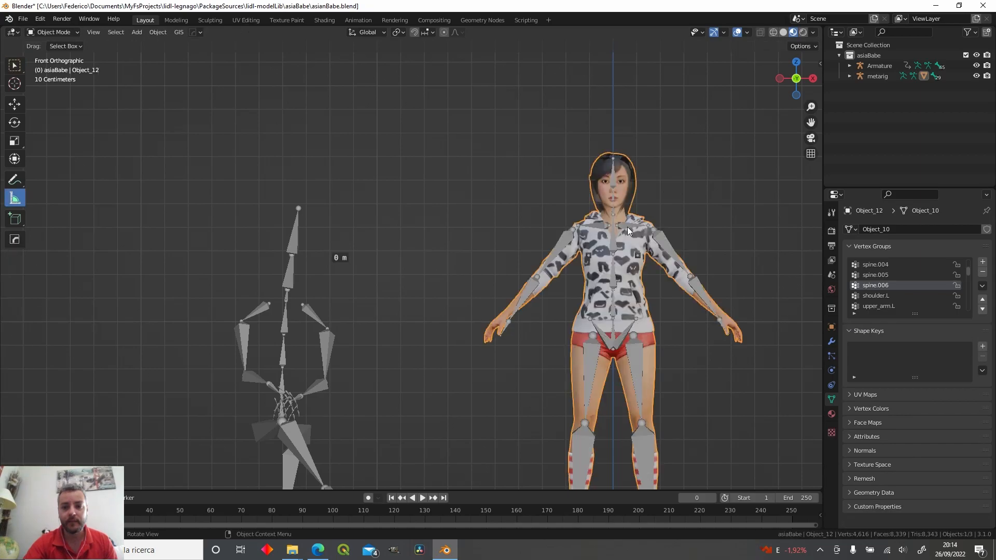
{"action": "left_click", "coordinate": [628, 227]}
{"action": "key", "text": "Tab"}
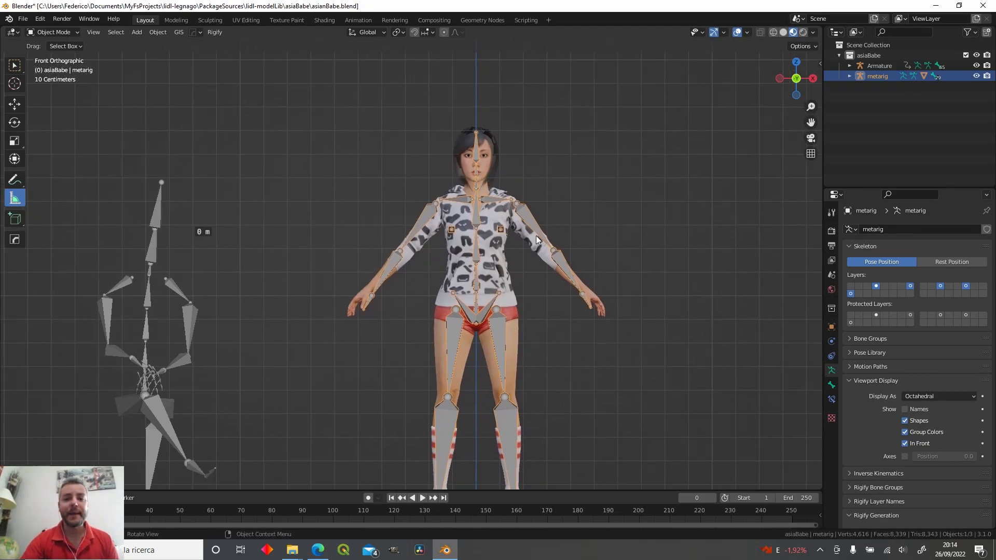
{"action": "scroll", "coordinate": [521, 222], "scroll_direction": "up", "scroll_amount": 2}
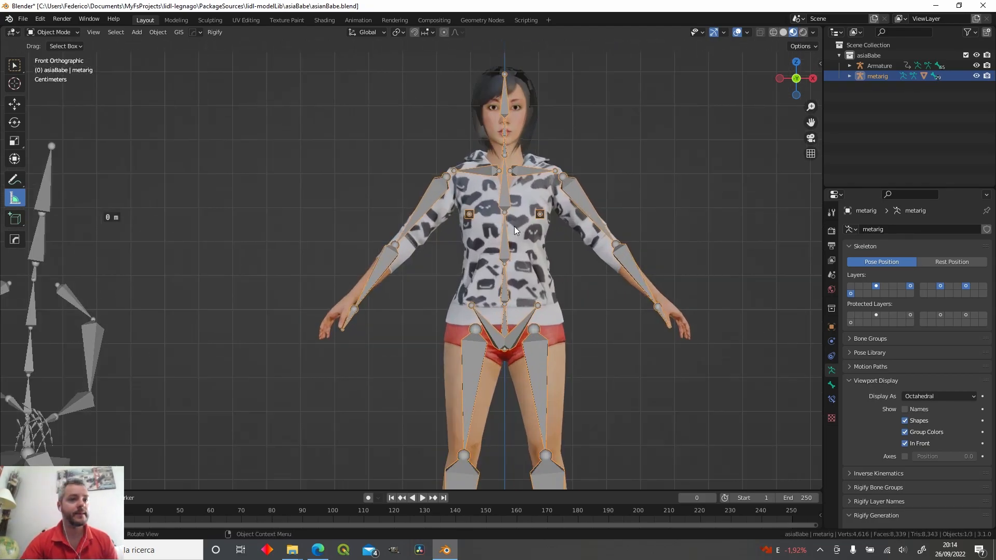
{"action": "left_click", "coordinate": [67, 31]}
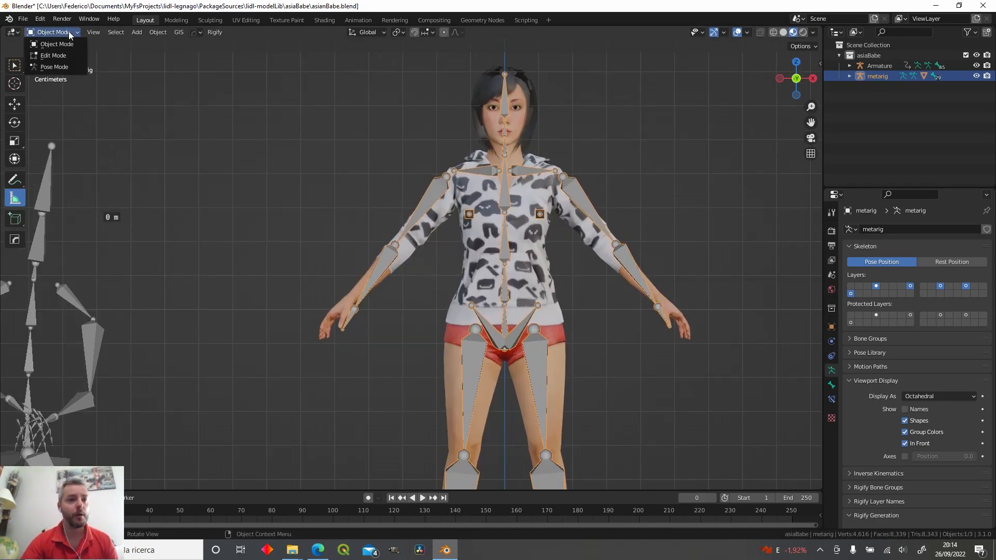
{"action": "left_click", "coordinate": [58, 66]}
- Raise the metarig's left and right upper arm bones to a near T-pose, rotating the right one about 43°
{"action": "left_click", "coordinate": [577, 197]}
{"action": "key", "text": "r"}
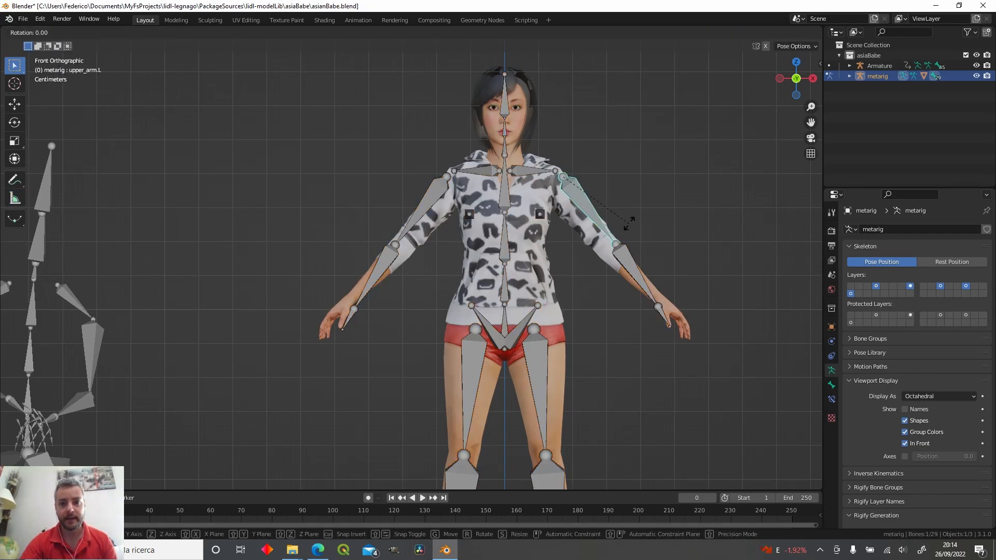
{"action": "left_click", "coordinate": [638, 168]}
{"action": "left_click", "coordinate": [429, 202]}
{"action": "key", "text": "r"}
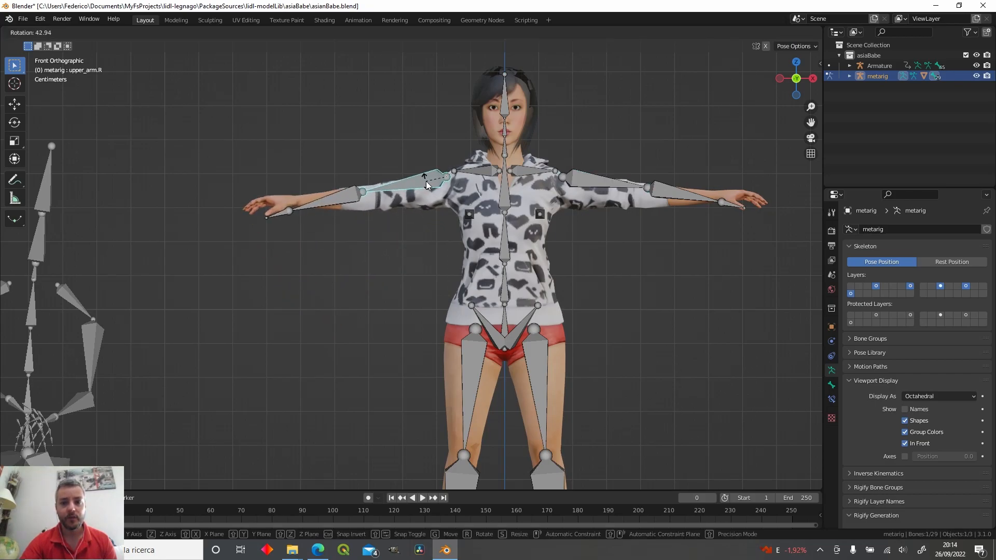
{"action": "left_click", "coordinate": [426, 182]}
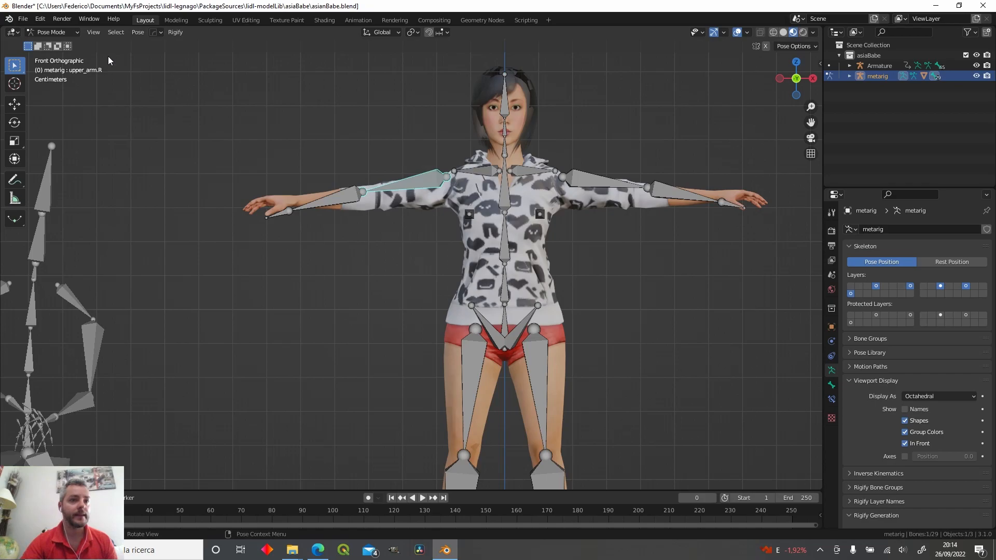
- Create a new rest pose from the metarig's raised-arm pose with Simple Retarget
{"action": "left_click", "coordinate": [138, 32]}
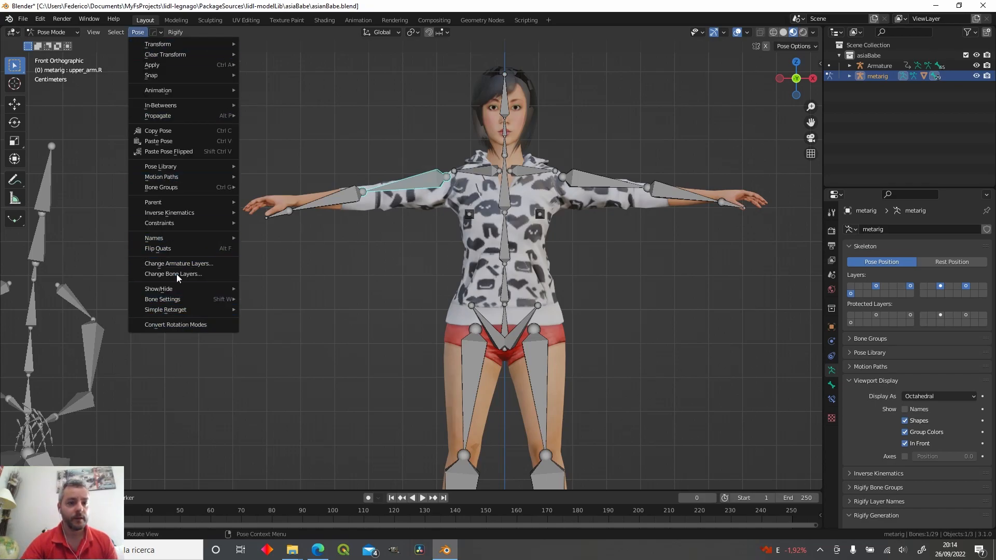
{"action": "mouse_move", "coordinate": [181, 310]}
{"action": "left_click", "coordinate": [269, 309]}
{"action": "scroll", "coordinate": [470, 267], "scroll_direction": "down", "scroll_amount": 4}
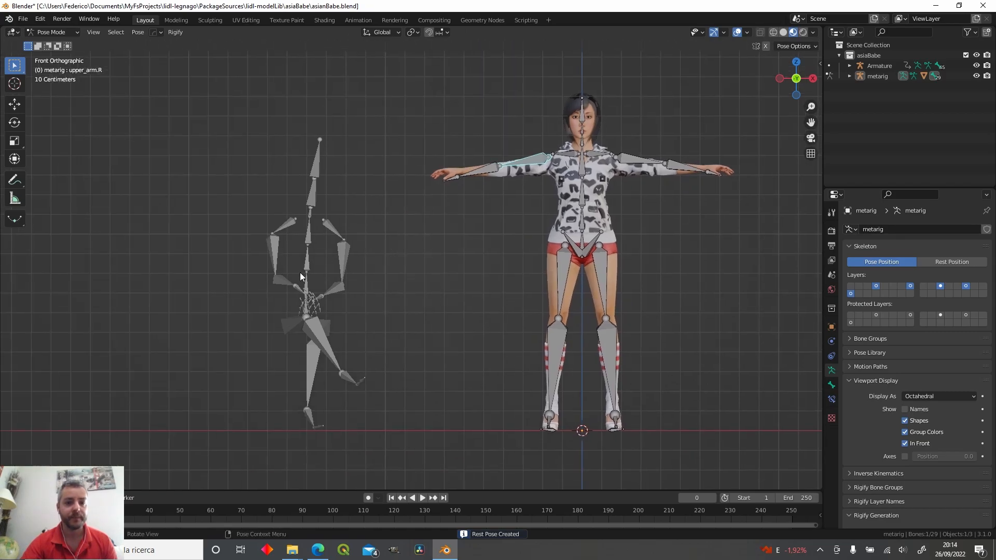
- Return the metarig to Object Mode and select the imported sitting animation armature
{"action": "scroll", "coordinate": [300, 285], "scroll_direction": "up", "scroll_amount": 4}
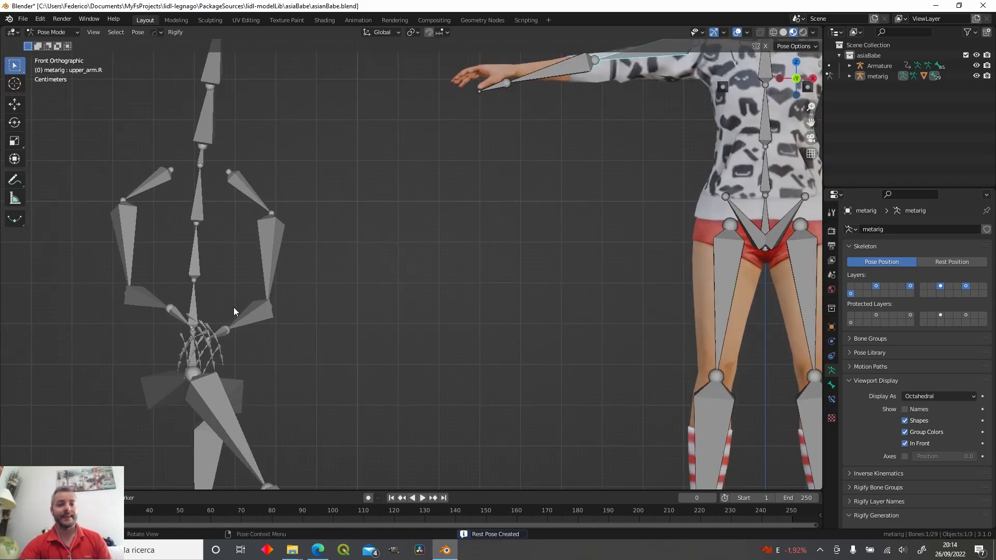
{"action": "scroll", "coordinate": [229, 317], "scroll_direction": "down", "scroll_amount": 3}
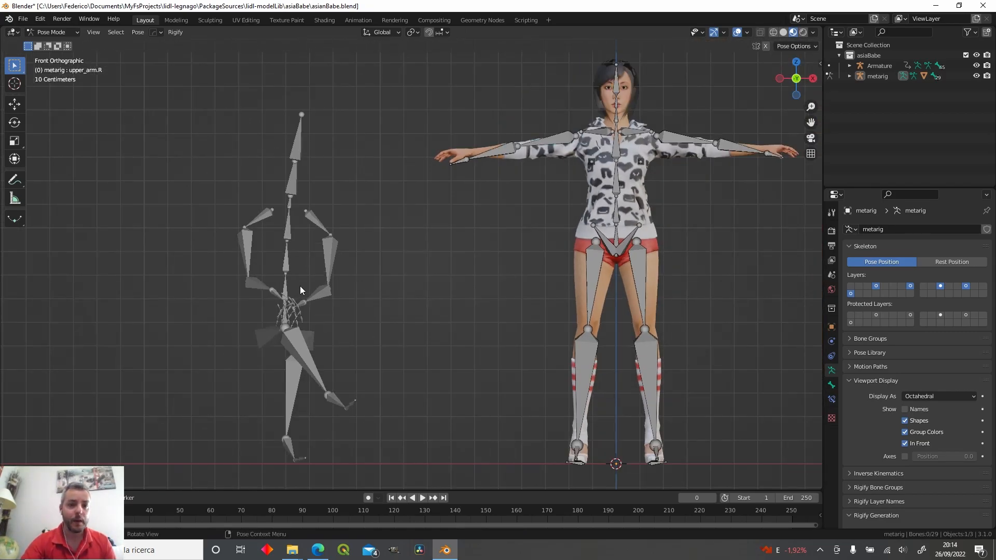
{"action": "middle_click_drag", "start_coordinate": [328, 301], "coordinate": [284, 246]}
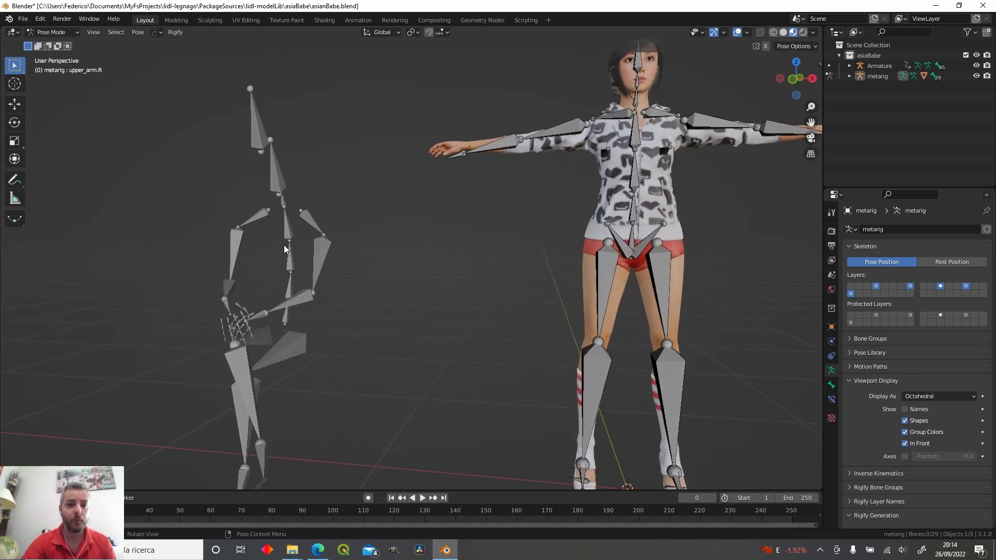
{"action": "left_click", "coordinate": [49, 32]}
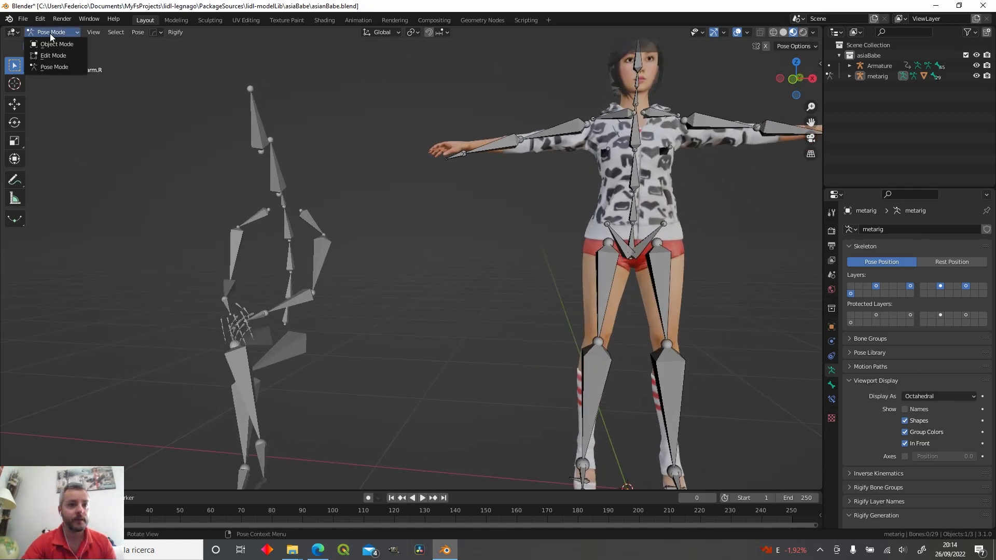
{"action": "left_click", "coordinate": [51, 42]}
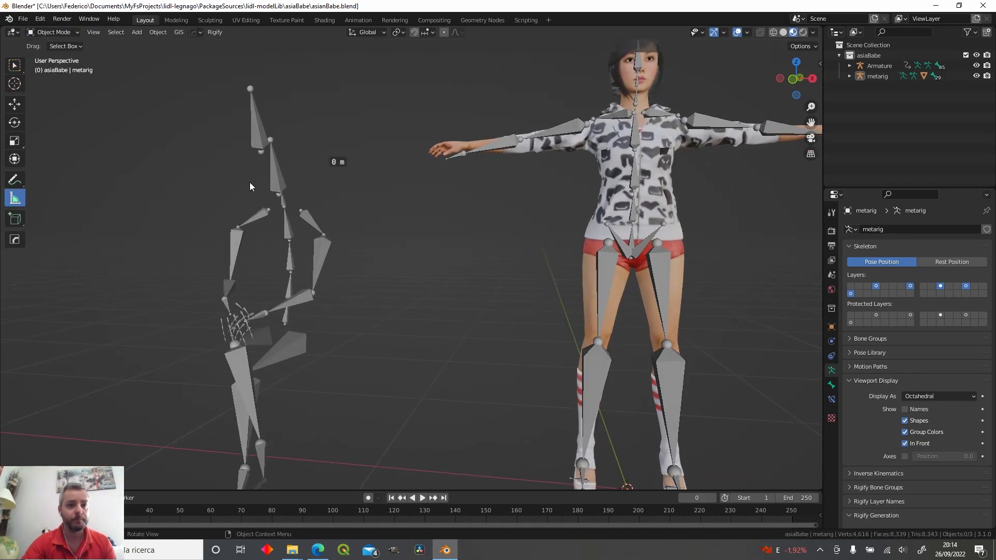
{"action": "left_click", "coordinate": [637, 222]}
{"action": "left_click", "coordinate": [291, 282]}
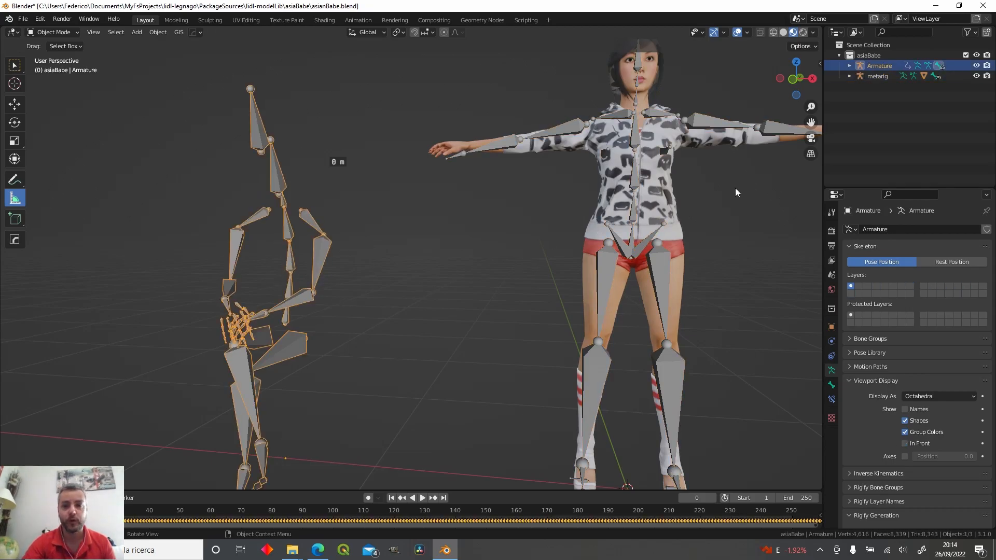
- Add the character's metarig to the selected sitting Armature and switch both rigs to Pose Mode
{"action": "key", "text": "ctrl+z"}
{"action": "key", "text": "ctrl+z"}
{"action": "key", "text": "ctrl+z"}
{"action": "left_click", "coordinate": [51, 33]}
{"action": "left_click", "coordinate": [54, 43]}
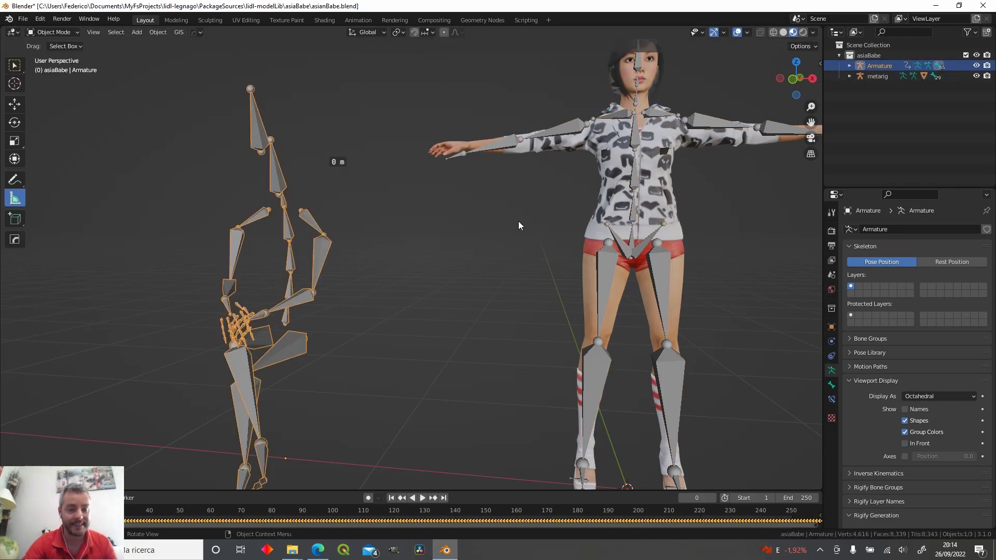
{"action": "left_click", "coordinate": [631, 184], "text": "shift"}
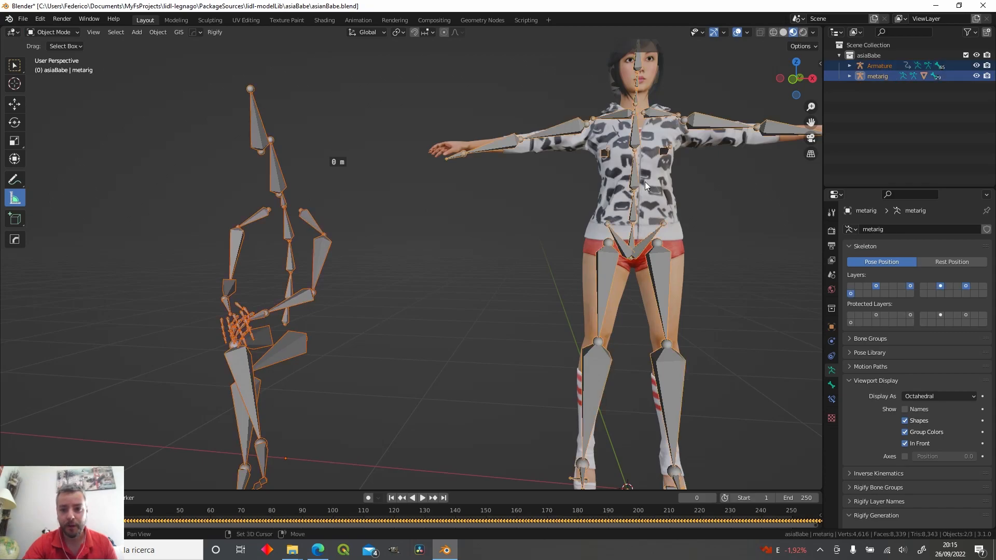
{"action": "left_click", "coordinate": [61, 32]}
{"action": "left_click", "coordinate": [60, 69]}
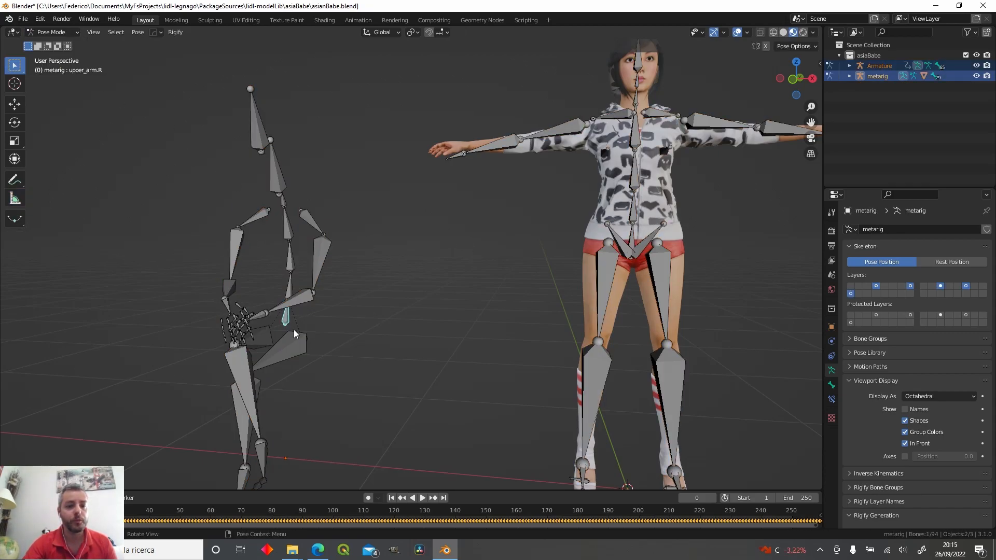
- Retarget the metarig's root spine bone to the Armature's mixamorig1:Hips bone with Simple Retarget's retarget root
{"action": "left_click", "coordinate": [284, 318]}
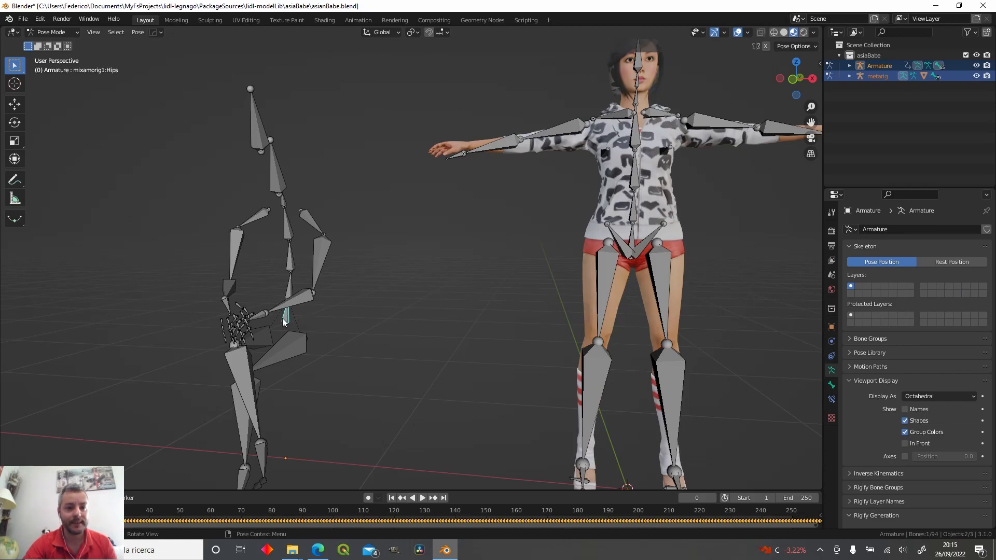
{"action": "left_click", "coordinate": [632, 242]}
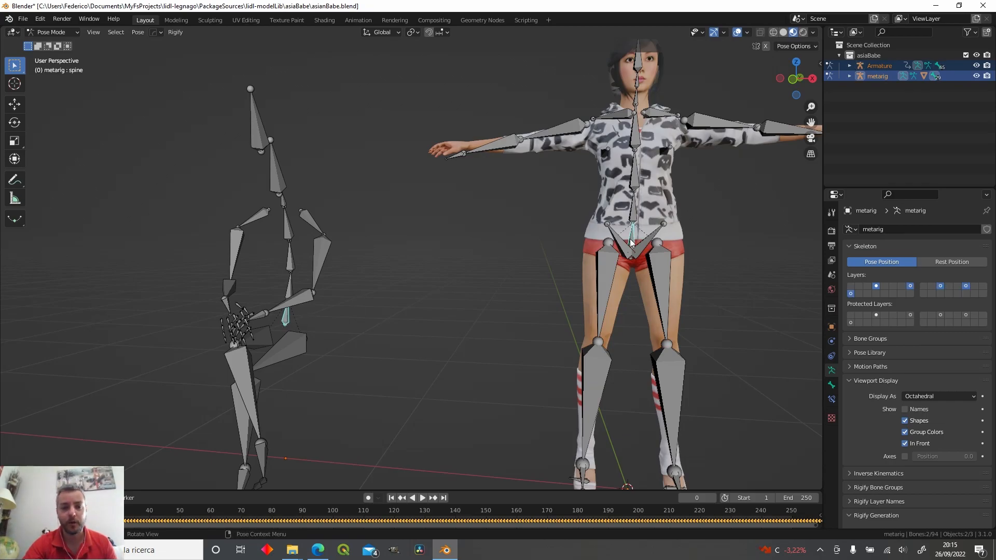
{"action": "left_click", "coordinate": [137, 32]}
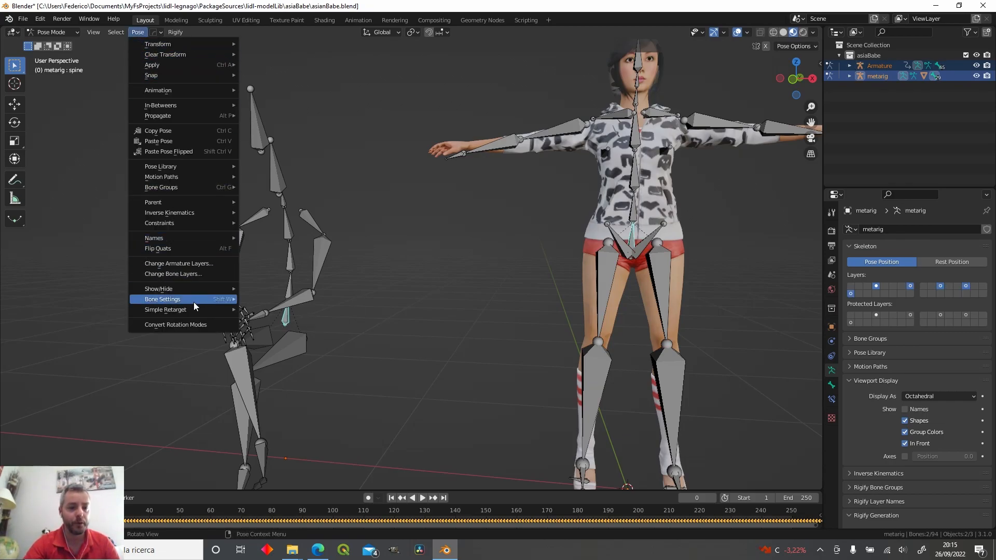
{"action": "mouse_move", "coordinate": [193, 309]}
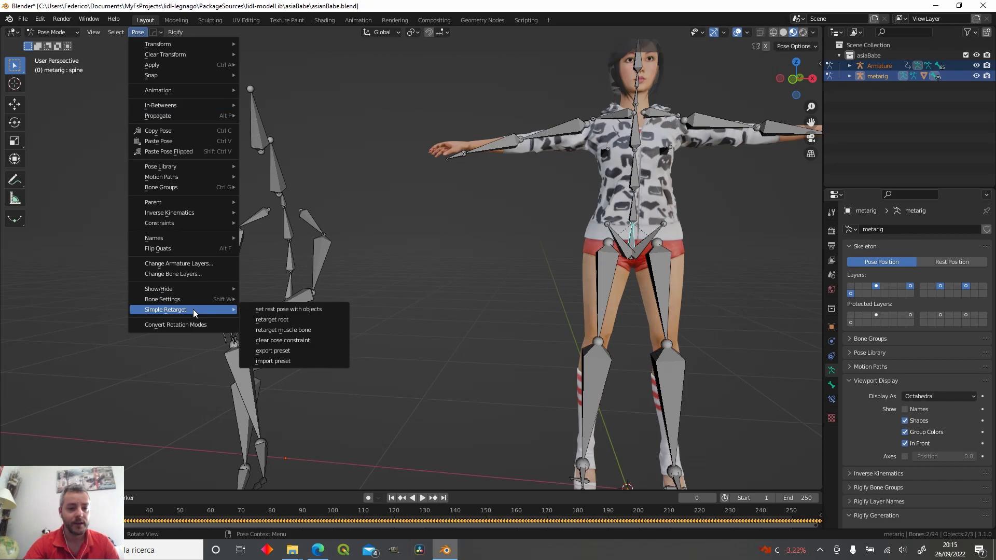
{"action": "left_click", "coordinate": [289, 321]}
- Retarget the metarig's spine.001 bone to mixamorig1:Spine with Simple Retarget's retarget muscle bone
{"action": "middle_click_drag", "start_coordinate": [408, 243], "coordinate": [507, 268]}
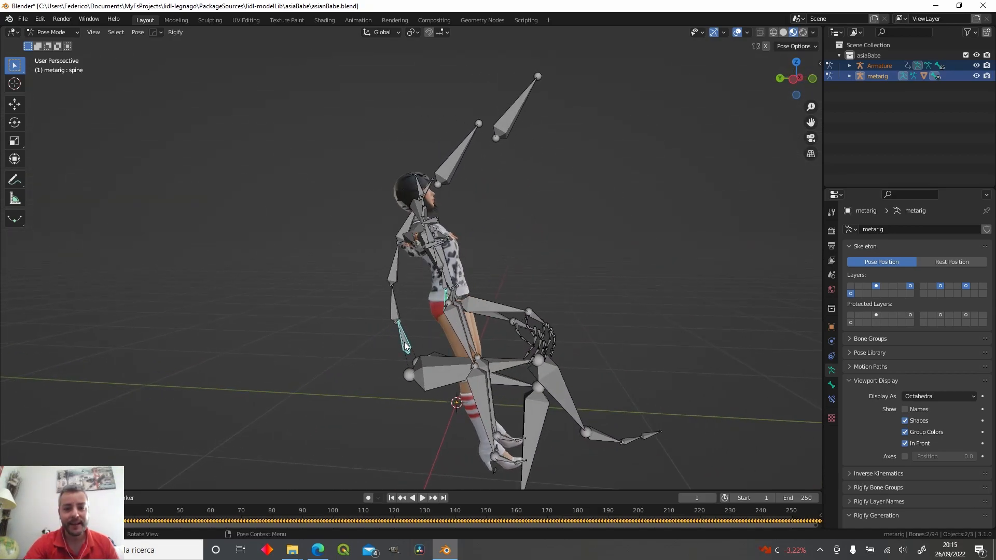
{"action": "middle_click_drag", "start_coordinate": [408, 341], "coordinate": [532, 318]}
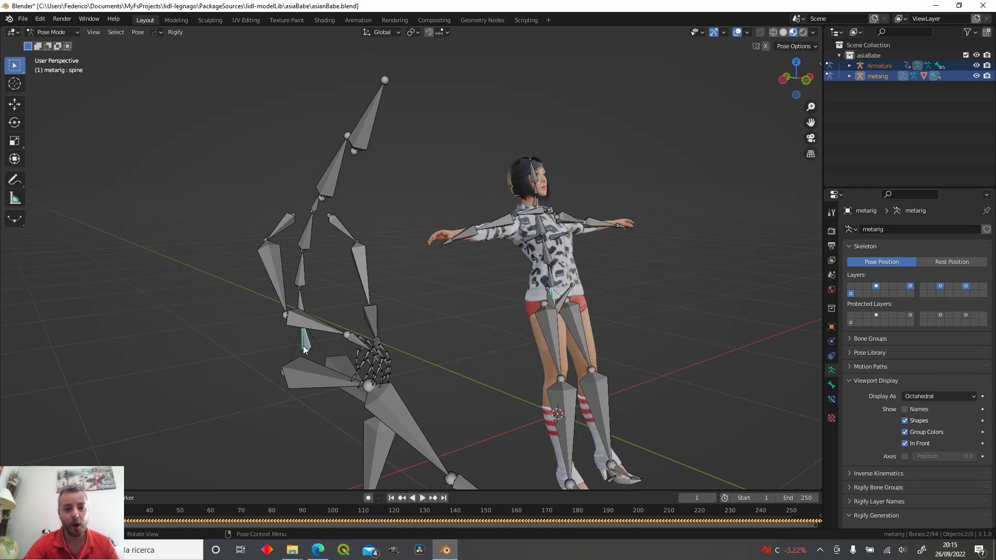
{"action": "middle_click_drag", "start_coordinate": [301, 351], "coordinate": [280, 332]}
{"action": "middle_click_drag", "start_coordinate": [555, 339], "coordinate": [374, 340], "text": "shift"}
{"action": "scroll", "coordinate": [452, 353], "scroll_direction": "up", "scroll_amount": 5}
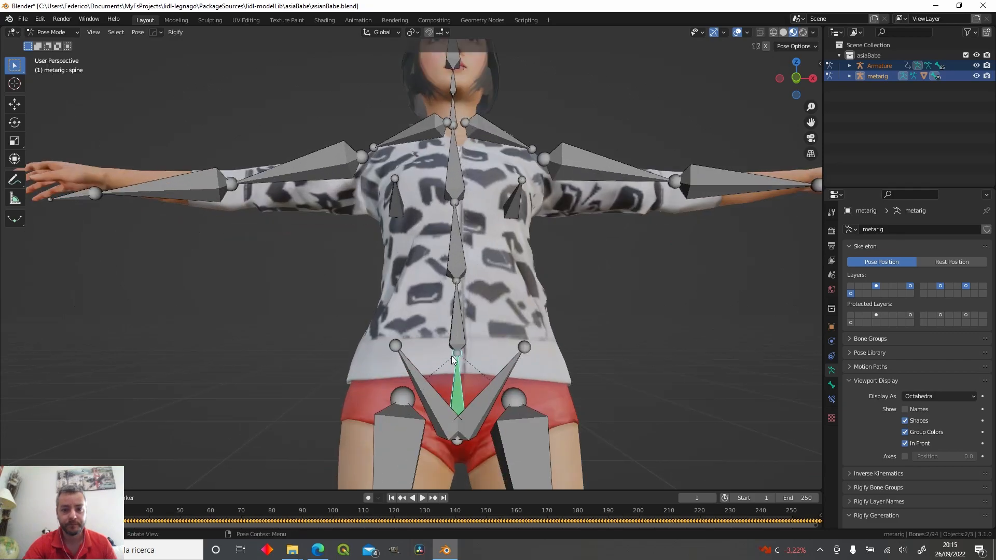
{"action": "scroll", "coordinate": [460, 387], "scroll_direction": "down", "scroll_amount": 6}
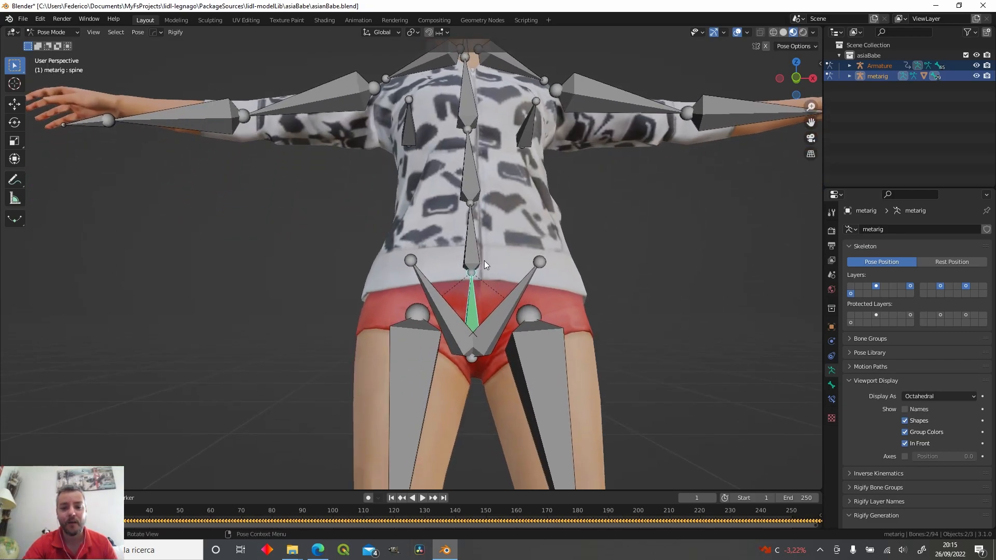
{"action": "middle_click_drag", "start_coordinate": [345, 282], "coordinate": [201, 268]}
{"action": "left_click", "coordinate": [200, 264]}
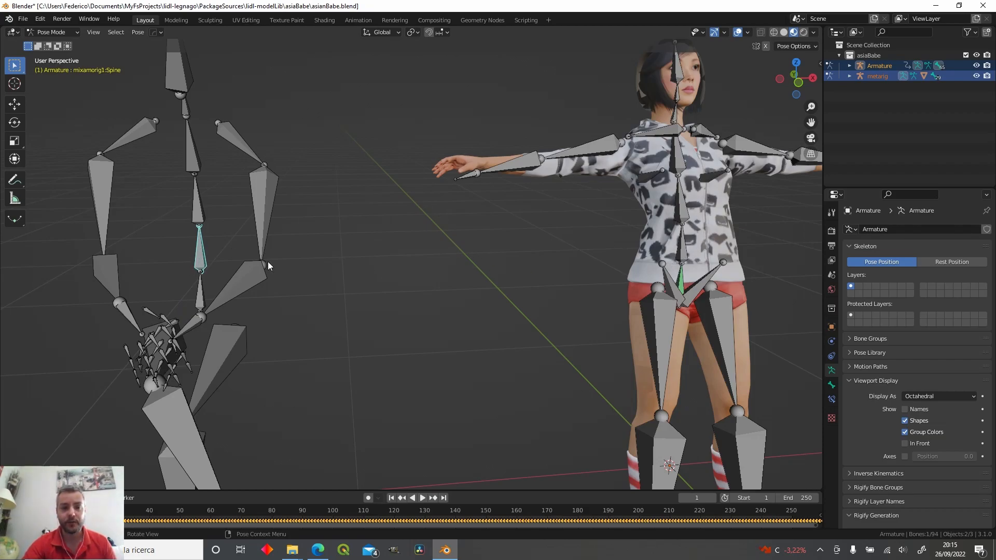
{"action": "left_click", "coordinate": [358, 266]}
{"action": "left_click", "coordinate": [198, 255]}
{"action": "left_click", "coordinate": [682, 256]}
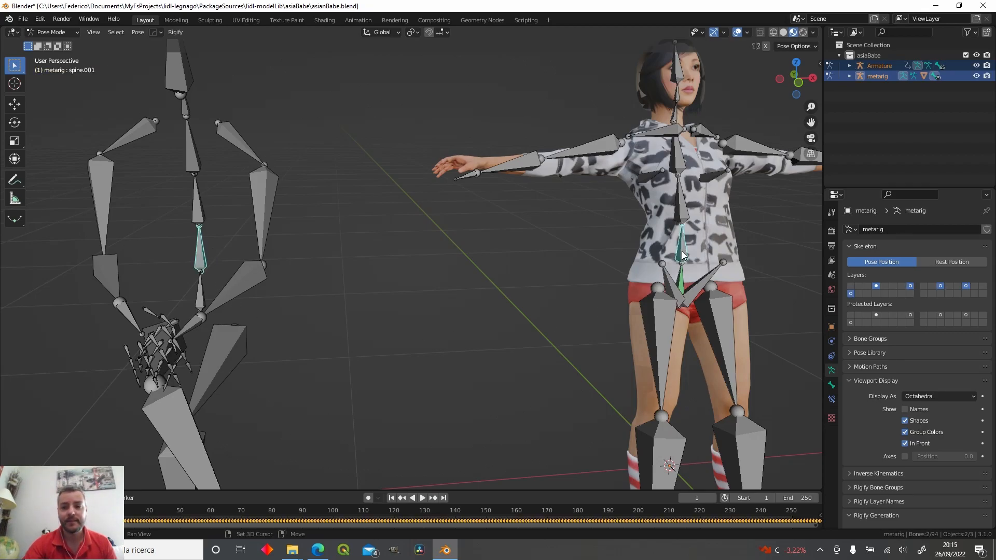
{"action": "left_click", "coordinate": [137, 33]}
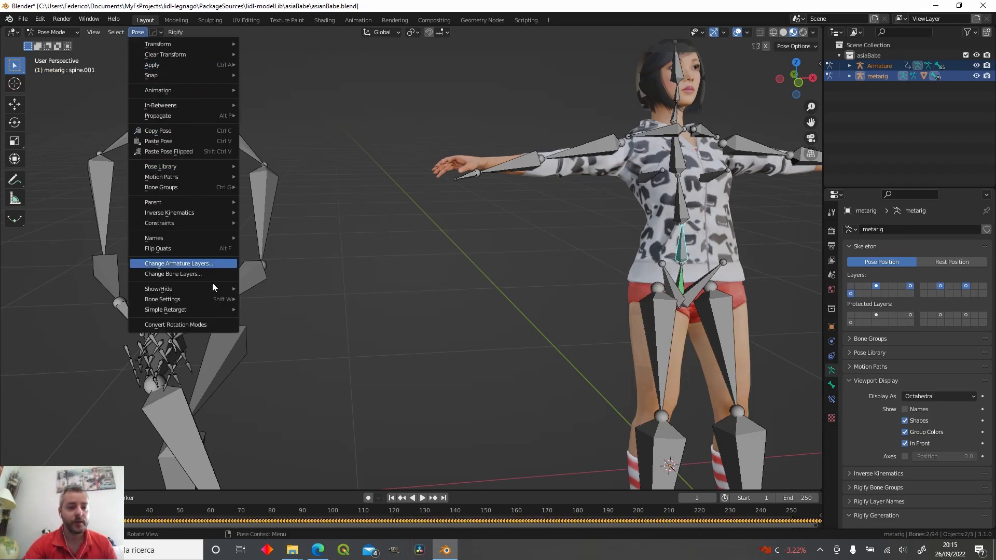
{"action": "mouse_move", "coordinate": [211, 310]}
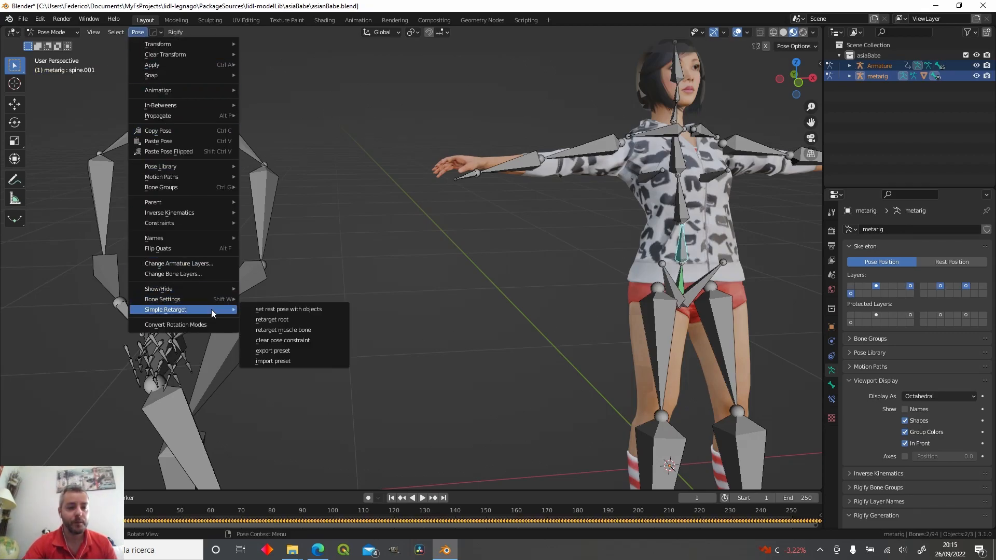
{"action": "left_click", "coordinate": [299, 330]}
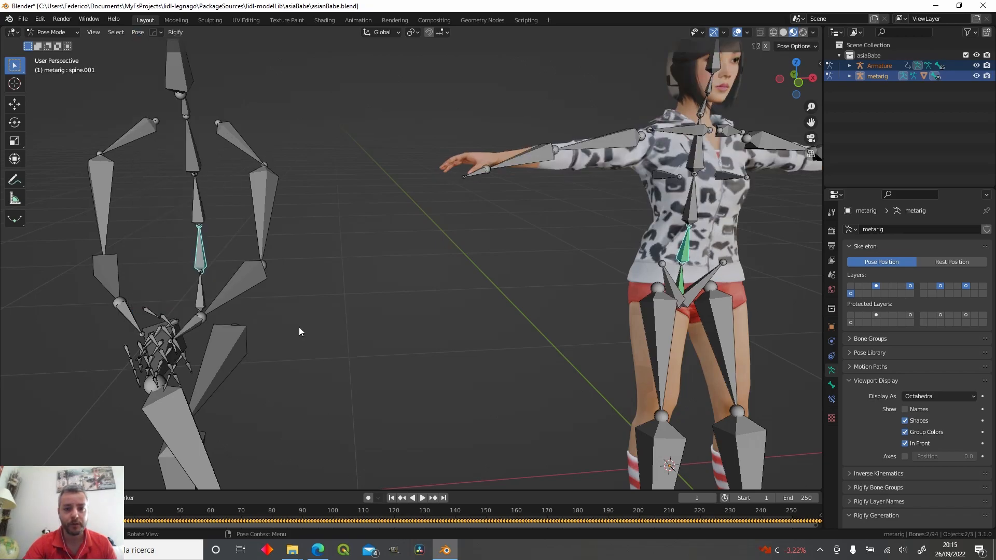
- Retarget the metarig's spine.002 bone to the Armature's middle spine bone, just above mixamorig1:Spine
{"action": "left_click", "coordinate": [194, 211]}
{"action": "left_click", "coordinate": [685, 205]}
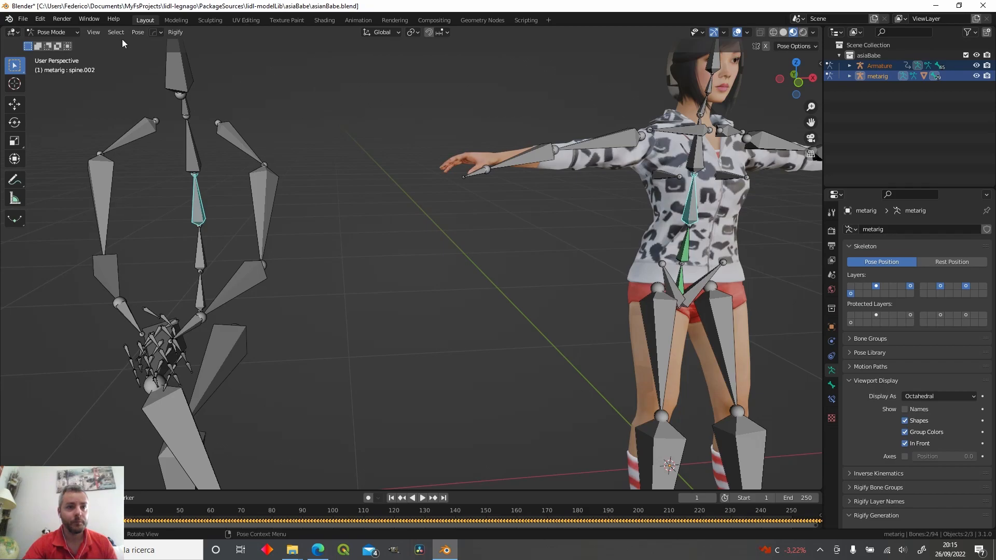
{"action": "left_click", "coordinate": [137, 32]}
{"action": "mouse_move", "coordinate": [210, 310]}
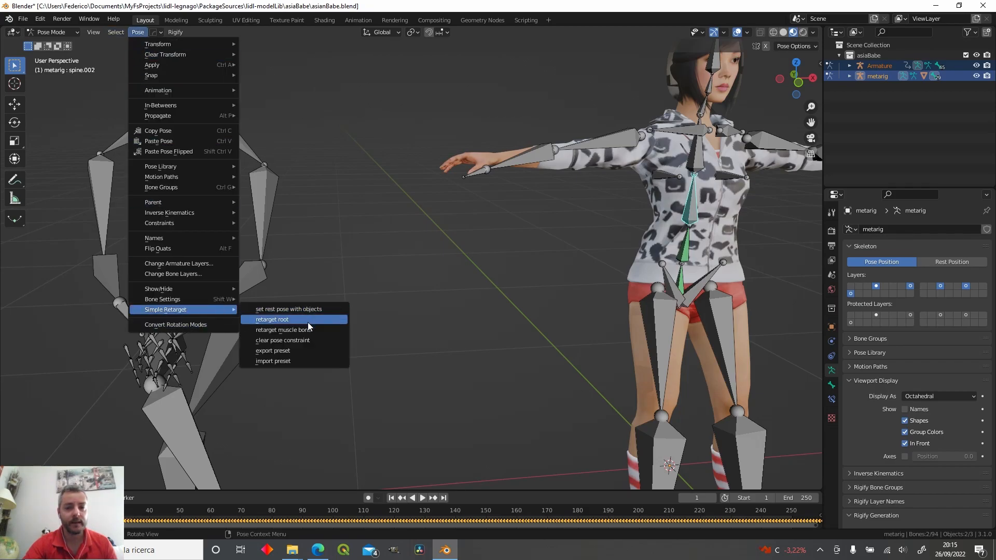
{"action": "left_click", "coordinate": [308, 323]}
- Retarget the metarig's spine.003 bone to mixamorig1:Spine2 as a muscle bone
{"action": "left_click", "coordinate": [193, 154]}
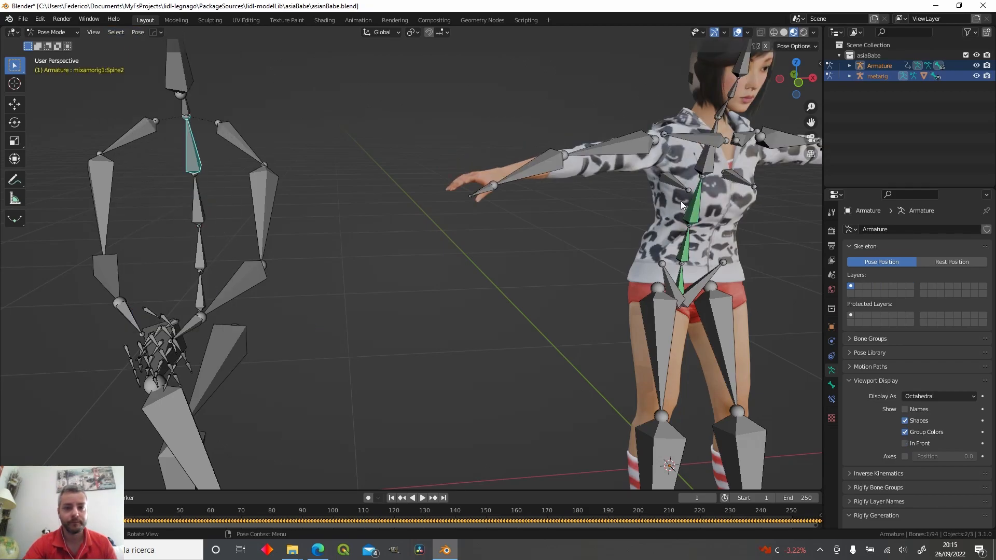
{"action": "left_click", "coordinate": [710, 161], "text": "shift"}
{"action": "left_click", "coordinate": [138, 32]}
{"action": "mouse_move", "coordinate": [196, 309]}
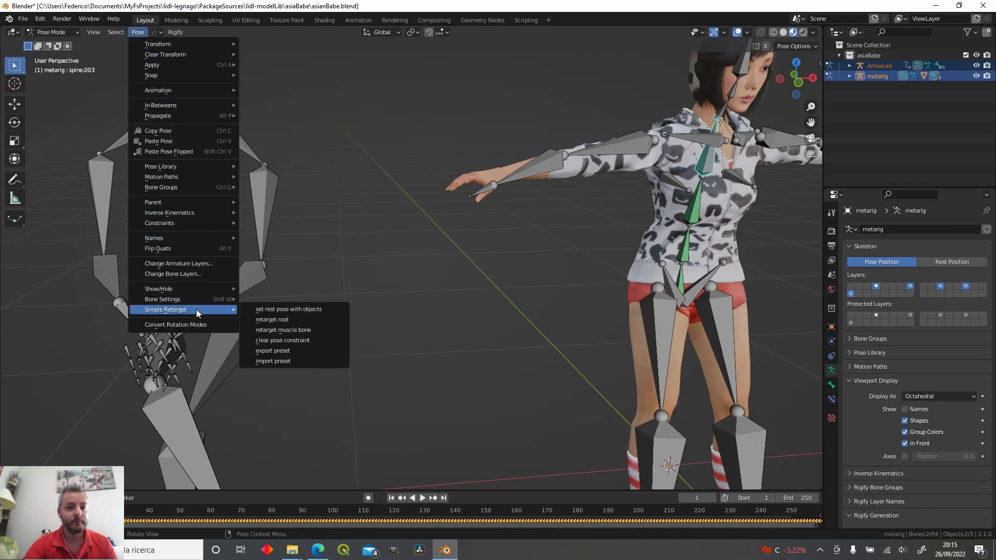
{"action": "left_click", "coordinate": [289, 330]}
- Retarget the metarig's neck and head bones to the Armature's matching neck and head bones as muscle bones
{"action": "middle_click_drag", "start_coordinate": [403, 268], "coordinate": [381, 237], "text": "shift"}
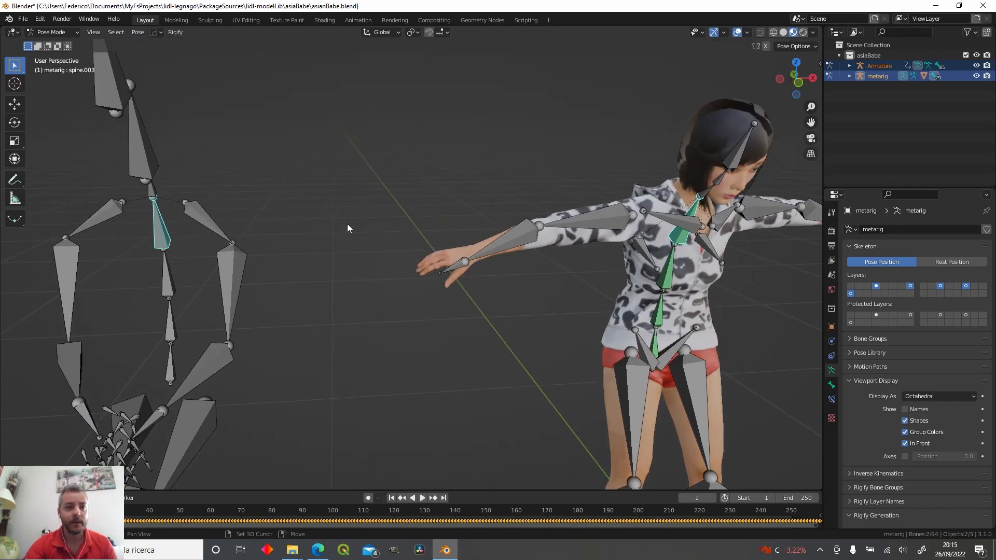
{"action": "left_click", "coordinate": [705, 194], "text": "shift"}
{"action": "left_click", "coordinate": [138, 32]}
{"action": "left_click", "coordinate": [288, 330]}
{"action": "left_click", "coordinate": [139, 164]}
{"action": "left_click", "coordinate": [720, 179], "text": "shift"}
{"action": "left_click", "coordinate": [138, 32]}
{"action": "left_click", "coordinate": [289, 330]}
{"action": "left_click", "coordinate": [110, 85]}
{"action": "left_click", "coordinate": [138, 32]}
{"action": "left_click", "coordinate": [288, 331]}
- Retarget the metarig's right and left shoulder bones to the Armature's matching shoulder bones as muscle bones
{"action": "left_click", "coordinate": [197, 216]}
{"action": "left_click", "coordinate": [581, 277], "text": "shift"}
{"action": "left_click", "coordinate": [138, 32]}
{"action": "left_click", "coordinate": [288, 330]}
{"action": "left_click", "coordinate": [308, 269]}
{"action": "left_click", "coordinate": [666, 297], "text": "shift"}
{"action": "left_click", "coordinate": [247, 230]}
{"action": "left_click", "coordinate": [553, 240], "text": "shift"}
{"action": "left_click", "coordinate": [138, 32]}
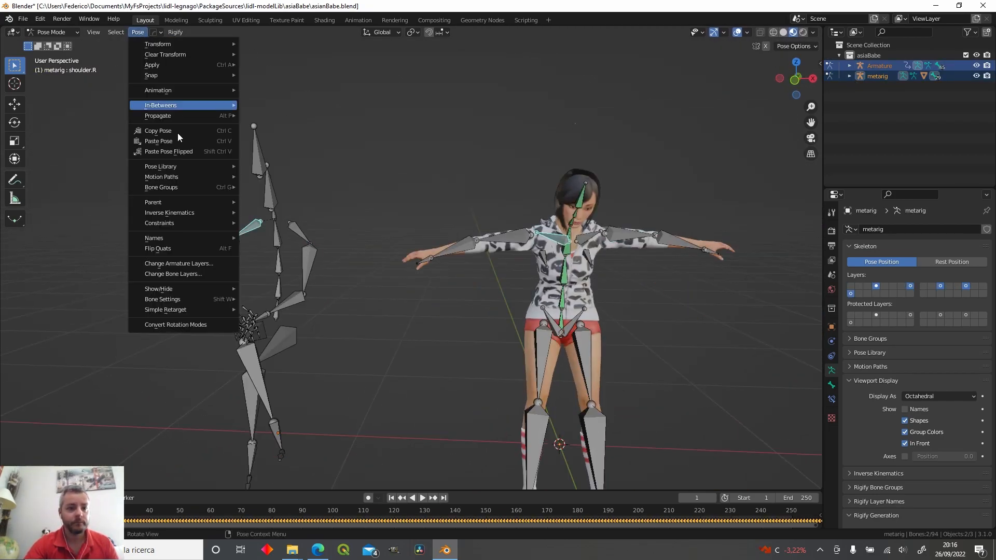
{"action": "left_click", "coordinate": [289, 330]}
{"action": "left_click", "coordinate": [299, 232]}
{"action": "left_click", "coordinate": [589, 240], "text": "shift"}
{"action": "left_click", "coordinate": [138, 32]}
{"action": "left_click", "coordinate": [288, 330]}
- Retarget the metarig's upper_arm.R and upper_arm.L to the Armature's matching upper arm bones as muscle bones
{"action": "left_click", "coordinate": [234, 260]}
{"action": "left_click", "coordinate": [513, 266], "text": "shift"}
{"action": "left_click", "coordinate": [138, 32]}
{"action": "left_click", "coordinate": [286, 330]}
{"action": "left_click", "coordinate": [309, 263]}
{"action": "left_click", "coordinate": [628, 268], "text": "shift"}
{"action": "left_click", "coordinate": [138, 33]}
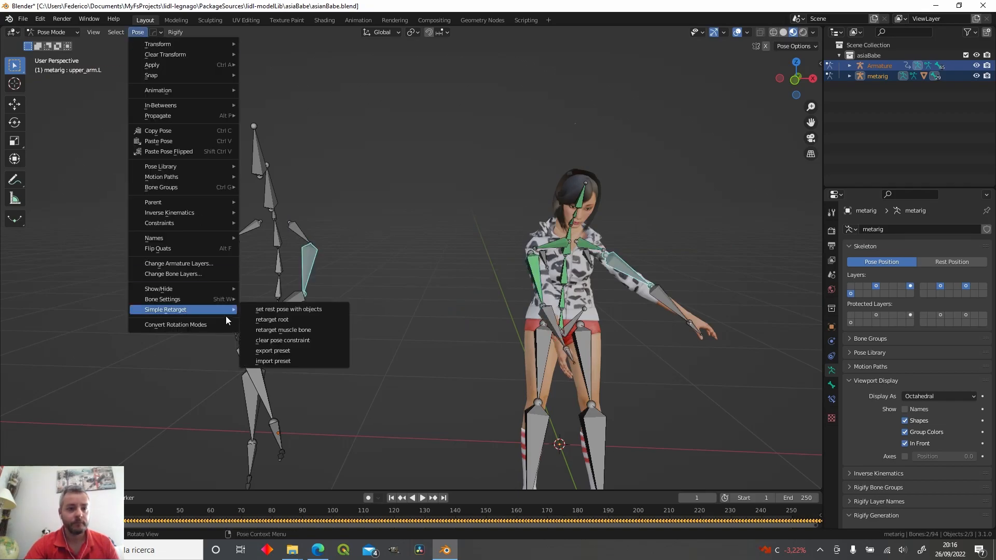
{"action": "left_click", "coordinate": [286, 330]}
- Retarget the metarig's forearm bones to the Armature's matching forearm bones as muscle bones
{"action": "left_click", "coordinate": [272, 332]}
{"action": "left_click", "coordinate": [283, 308]}
{"action": "left_click", "coordinate": [600, 363], "text": "shift"}
{"action": "left_click", "coordinate": [138, 33]}
{"action": "left_click", "coordinate": [284, 330]}
{"action": "mouse_move", "coordinate": [312, 259]}
{"action": "middle_mouse_down"}
{"action": "mouse_move", "coordinate": [351, 251]}
{"action": "mouse_move", "coordinate": [317, 259]}
{"action": "middle_mouse_up"}
- Retarget the metarig's thigh bones and right shin to the Armature's matching leg bones
{"action": "left_click", "coordinate": [263, 326]}
{"action": "middle_click_drag", "start_coordinate": [306, 327], "coordinate": [339, 360]}
{"action": "left_click", "coordinate": [137, 33]}
{"action": "scroll", "coordinate": [340, 359], "scroll_direction": "down", "scroll_amount": 3}
{"action": "left_click", "coordinate": [312, 358]}
{"action": "left_click", "coordinate": [519, 371], "text": "shift"}
{"action": "left_click", "coordinate": [137, 33]}
- Retarget the metarig's shin.L bone to the Armature's left lower leg bone as a muscle bone
{"action": "middle_click_drag", "start_coordinate": [384, 311], "coordinate": [290, 304]}
{"action": "left_click", "coordinate": [366, 358]}
{"action": "left_click", "coordinate": [311, 329], "text": "shift"}
{"action": "left_click", "coordinate": [137, 32]}
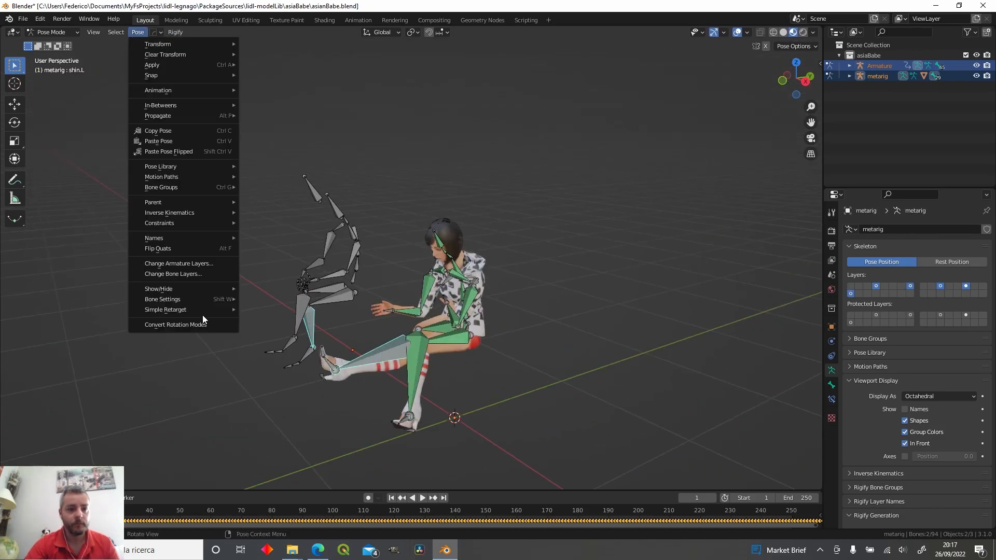
{"action": "left_click", "coordinate": [182, 324]}
- Retarget the metarig's right and left foot bones to the Armature's matching foot bones as muscle bones
{"action": "middle_click_drag", "start_coordinate": [269, 358], "coordinate": [406, 378]}
{"action": "left_click", "coordinate": [580, 356]}
{"action": "left_click", "coordinate": [409, 383], "text": "shift"}
{"action": "left_click", "coordinate": [138, 33]}
{"action": "middle_click_drag", "start_coordinate": [314, 335], "coordinate": [208, 337]}
{"action": "left_click", "coordinate": [428, 358]}
{"action": "left_click", "coordinate": [296, 306], "text": "shift"}
{"action": "left_click", "coordinate": [137, 33]}
{"action": "mouse_move", "coordinate": [167, 310]}
{"action": "left_click", "coordinate": [301, 332]}
- Retarget the metarig's hand.R and hand.L bones to the Armature's matching hand bones as muscle bones
{"action": "scroll", "coordinate": [568, 253], "scroll_direction": "up", "scroll_amount": 4}
{"action": "middle_click_drag", "start_coordinate": [140, 249], "coordinate": [208, 245]}
{"action": "left_click", "coordinate": [63, 273]}
{"action": "left_click", "coordinate": [693, 266], "text": "shift"}
{"action": "left_click", "coordinate": [138, 32]}
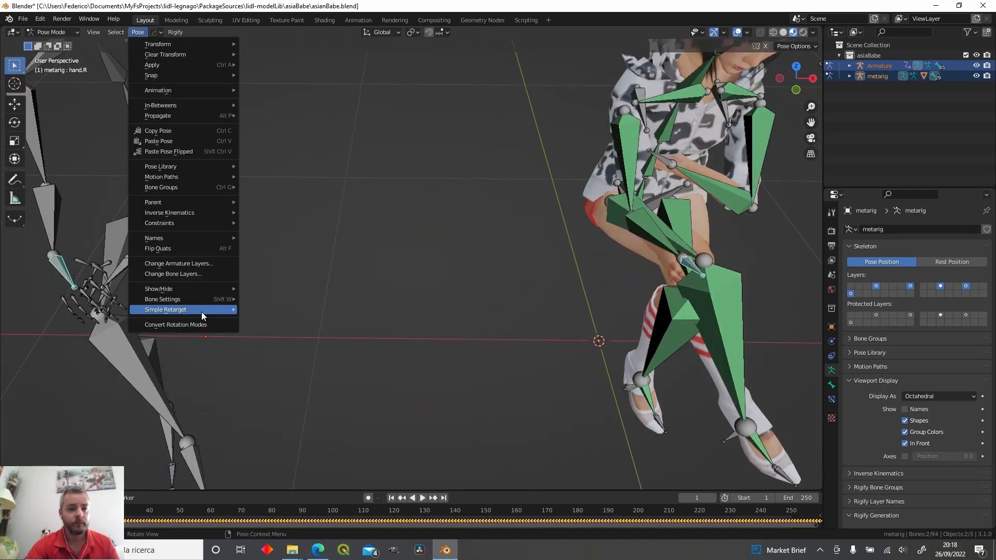
{"action": "left_click", "coordinate": [278, 320]}
{"action": "left_click", "coordinate": [130, 210]}
{"action": "left_click", "coordinate": [643, 170], "text": "shift"}
{"action": "left_click", "coordinate": [137, 33]}
{"action": "left_click", "coordinate": [278, 320]}
- Play the retargeted sitting animation and check the character's motion from the front, the side and close up
{"action": "key", "text": "KP_1"}
{"action": "middle_click_drag", "start_coordinate": [504, 276], "coordinate": [421, 315], "text": "shift"}
{"action": "key", "text": "Left"}
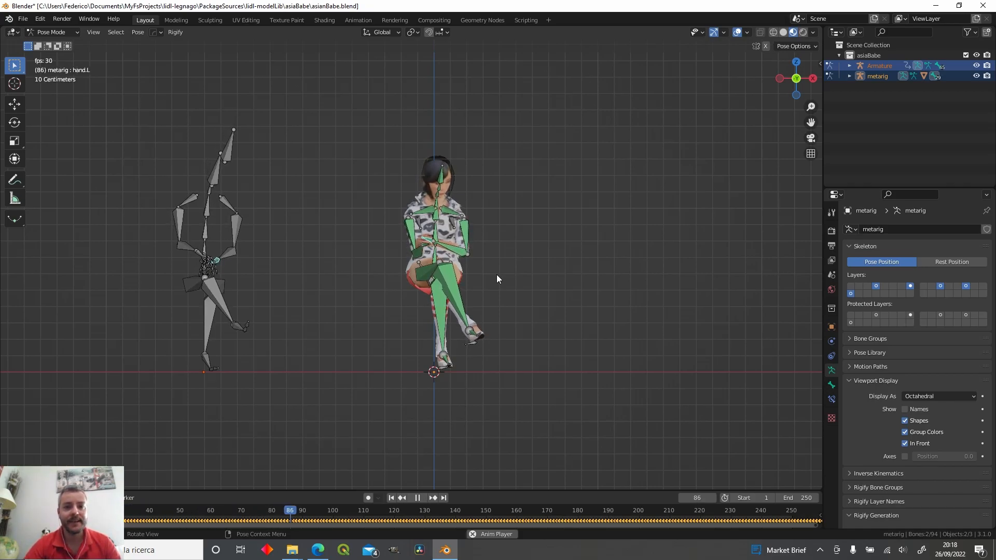
{"action": "middle_click_drag", "start_coordinate": [496, 275], "coordinate": [229, 282]}
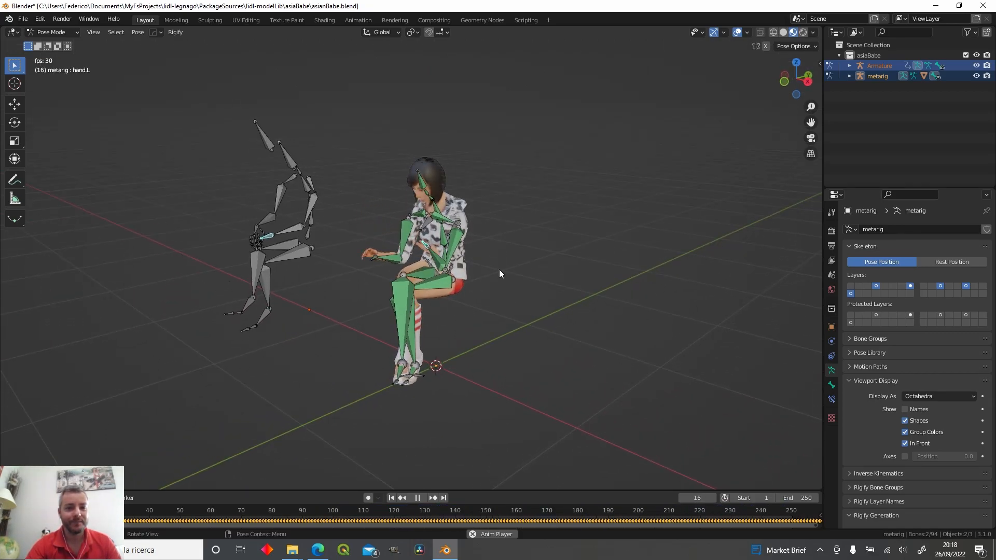
{"action": "middle_click_drag", "start_coordinate": [499, 269], "coordinate": [522, 276]}
{"action": "scroll", "coordinate": [527, 286], "scroll_direction": "up", "scroll_amount": 5}
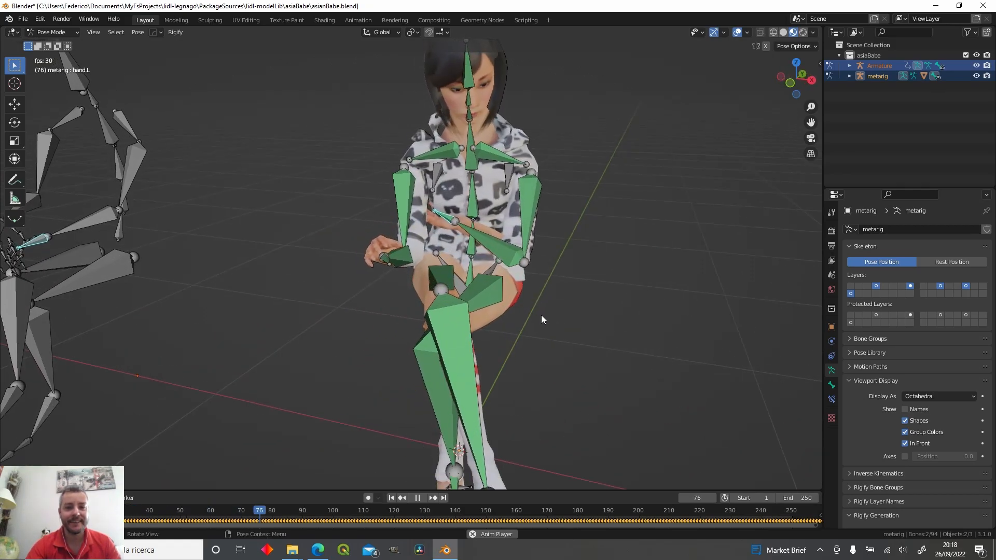
{"action": "key", "text": "space"}
- Return to frame 0 and rotate the metarig's left forearm freely and around Y to correct its pose
{"action": "left_click_drag", "start_coordinate": [343, 511], "coordinate": [697, 518]}
{"action": "middle_click_drag", "start_coordinate": [270, 284], "coordinate": [345, 285]}
{"action": "left_click", "coordinate": [585, 251]}
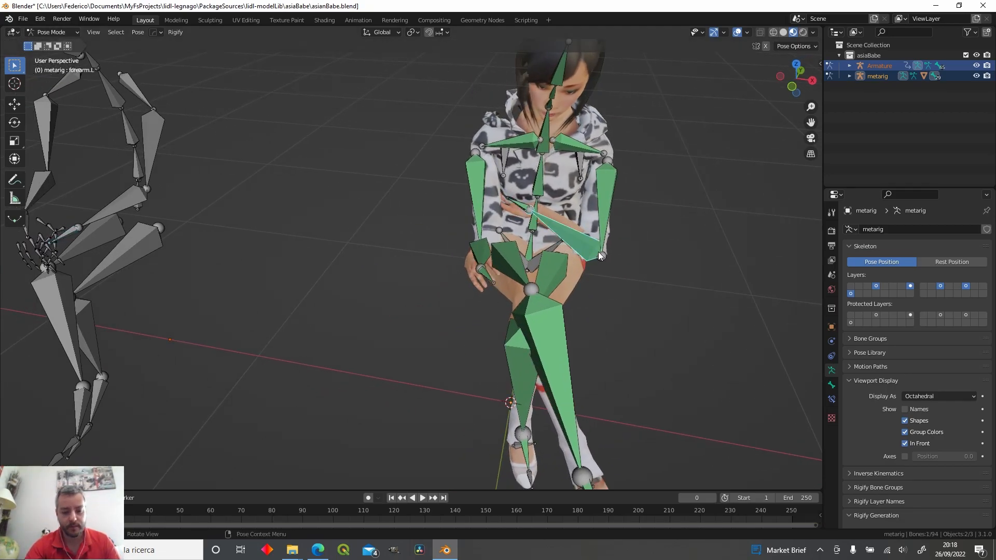
{"action": "key", "text": "r"}
{"action": "left_click", "coordinate": [616, 293]}
{"action": "middle_click_drag", "start_coordinate": [616, 294], "coordinate": [615, 259]}
{"action": "key", "text": "r"}
{"action": "key", "text": "y"}
{"action": "left_click", "coordinate": [601, 255]}
- Refine the metarig's left forearm pose with a further free rotation and a rotation around Z
{"action": "left_click", "coordinate": [450, 300]}
{"action": "key", "text": "r"}
{"action": "left_click", "coordinate": [439, 296]}
{"action": "key", "text": "r"}
{"action": "key", "text": "z"}
{"action": "left_click", "coordinate": [618, 213]}
- Play the animation again and check the corrected forearms from the front and side, stopping at frame 86
{"action": "mouse_move", "coordinate": [618, 223]}
{"action": "middle_mouse_down"}
{"action": "mouse_move", "coordinate": [614, 300]}
{"action": "mouse_move", "coordinate": [604, 229]}
{"action": "middle_mouse_up"}
{"action": "key", "text": "space"}
{"action": "mouse_move", "coordinate": [318, 344]}
{"action": "middle_mouse_down"}
{"action": "mouse_move", "coordinate": [307, 356]}
{"action": "mouse_move", "coordinate": [222, 339]}
{"action": "mouse_move", "coordinate": [391, 344]}
{"action": "mouse_move", "coordinate": [312, 343]}
{"action": "middle_mouse_up"}
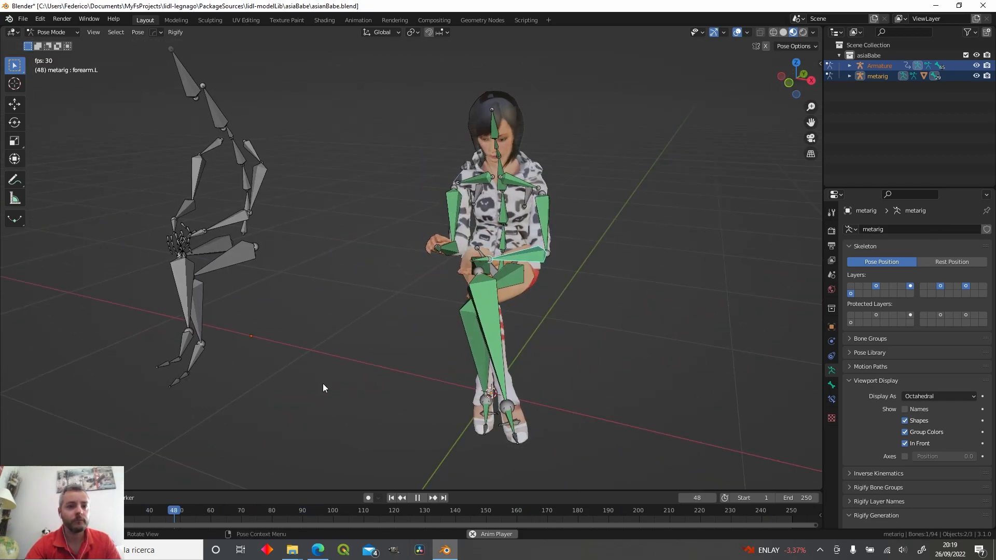
{"action": "mouse_move", "coordinate": [323, 383]}
{"action": "middle_mouse_down"}
{"action": "mouse_move", "coordinate": [398, 335]}
{"action": "mouse_move", "coordinate": [258, 386]}
{"action": "mouse_move", "coordinate": [311, 373]}
{"action": "mouse_move", "coordinate": [336, 380]}
{"action": "middle_mouse_up"}
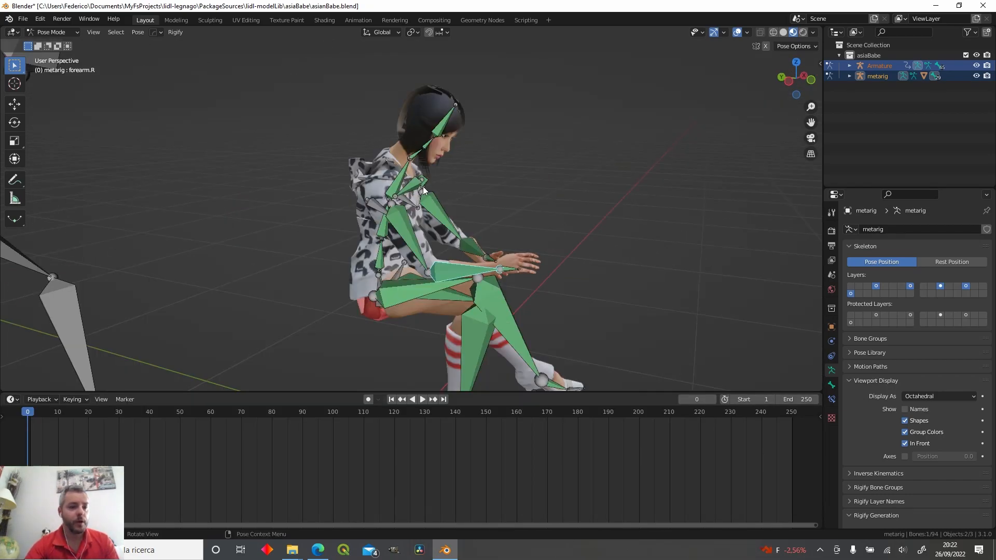
{"action": "key", "text": "space"}
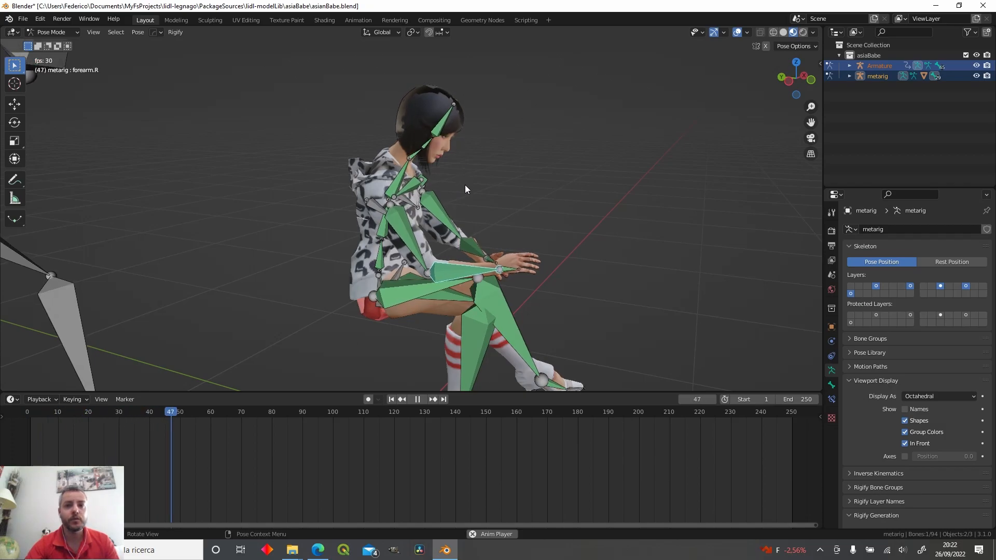
{"action": "key", "text": "space"}
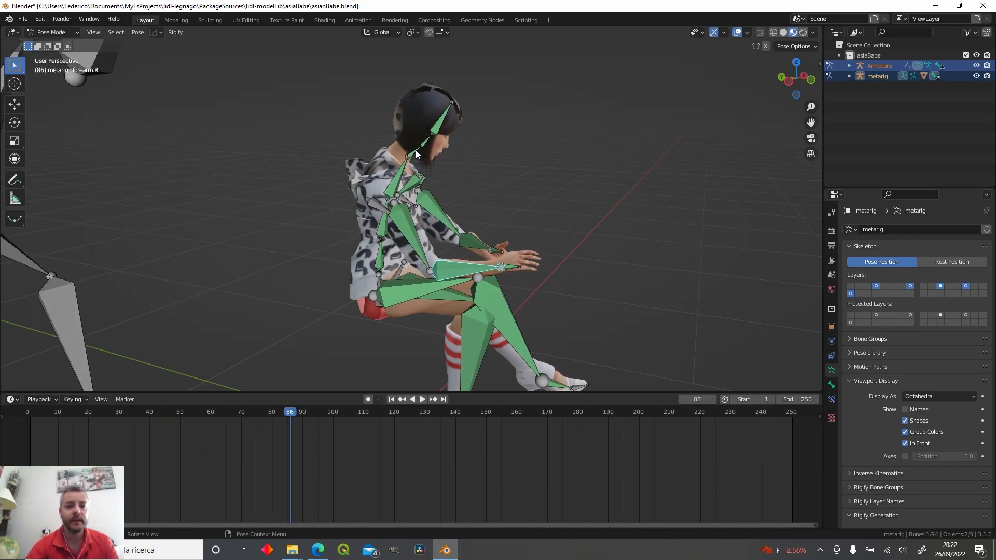
- Rotate the metarig's spine.004 neck bone about -6° and adjust the rotation of the spine.003 bone below it
{"action": "key", "text": "r"}
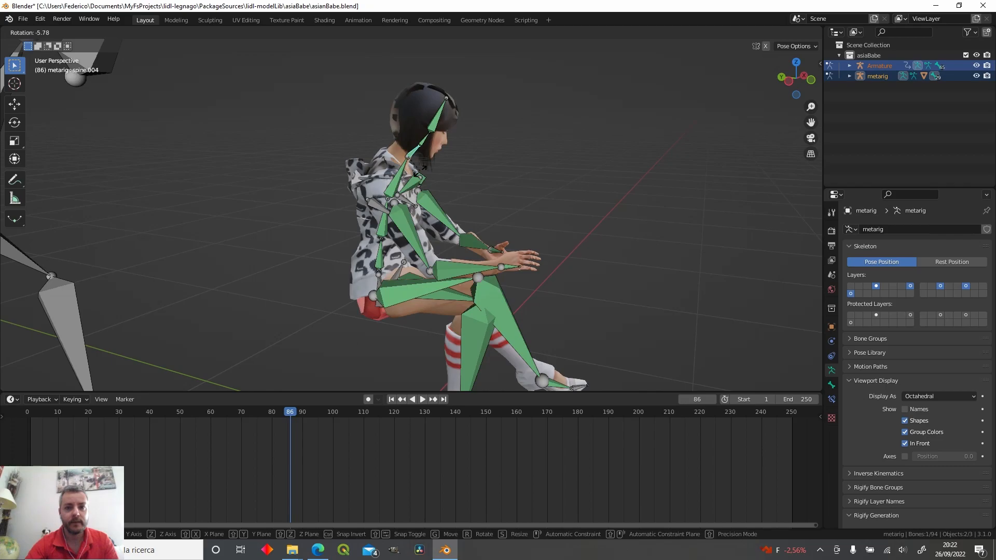
{"action": "left_click", "coordinate": [417, 173]}
{"action": "left_click", "coordinate": [399, 175]}
{"action": "key", "text": "r"}
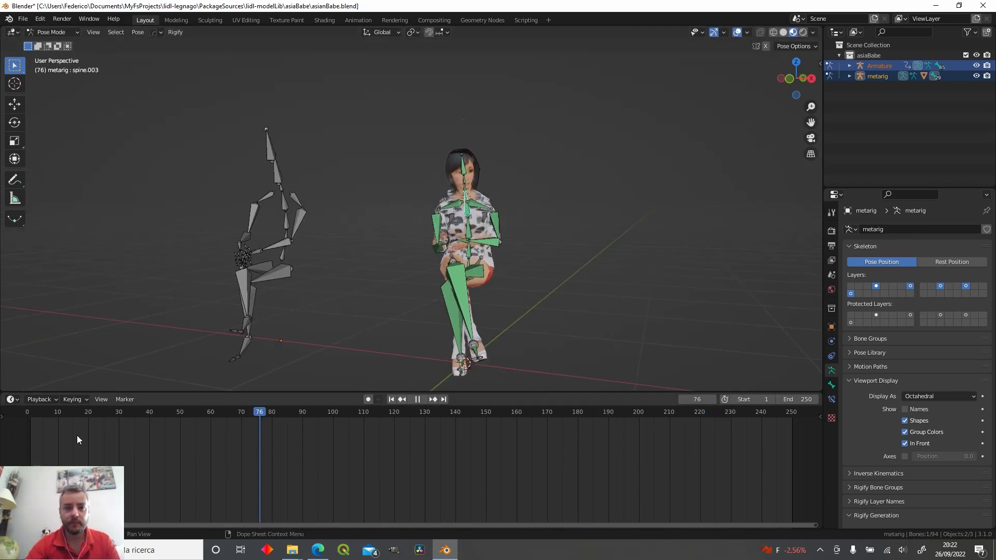
- Stop the playback, returning to frame 0, and open the file commands
{"action": "key", "text": "Escape"}
{"action": "left_click", "coordinate": [23, 19]}
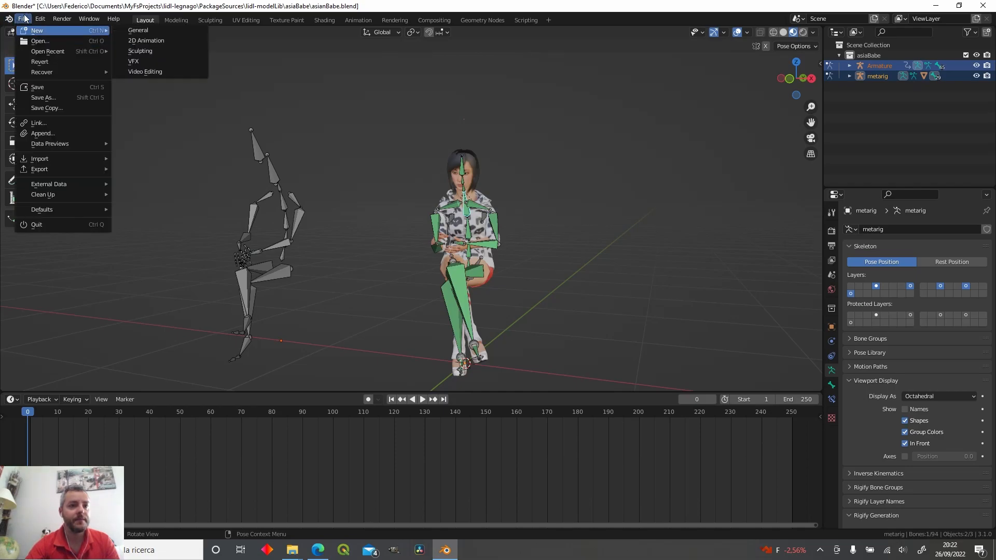
{"action": "left_click", "coordinate": [24, 22]}
{"action": "left_click", "coordinate": [24, 22]}
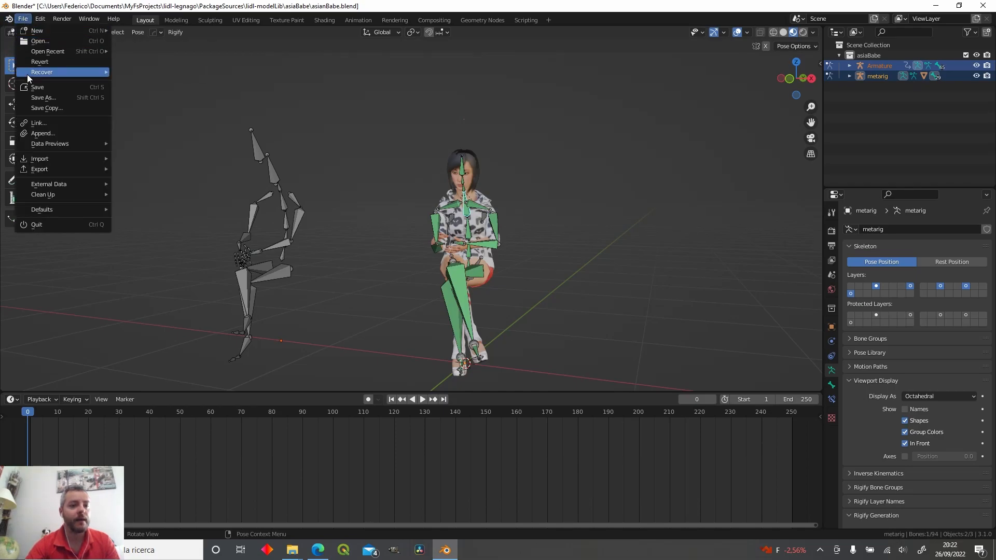
- Save the blend file, then switch the armatures from Pose Mode to Object Mode
{"action": "left_click", "coordinate": [31, 87]}
{"action": "middle_click_drag", "start_coordinate": [395, 156], "coordinate": [201, 257]}
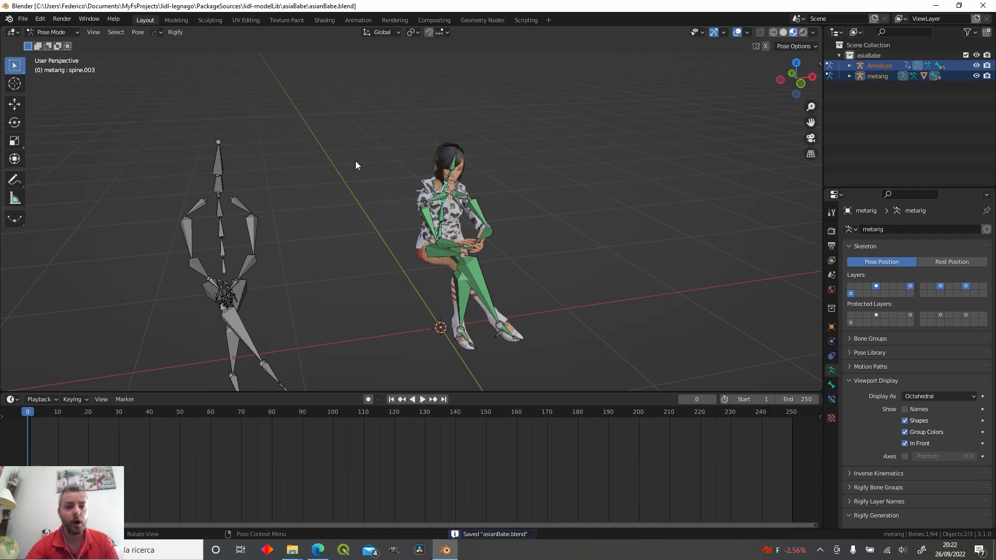
{"action": "left_click", "coordinate": [222, 186]}
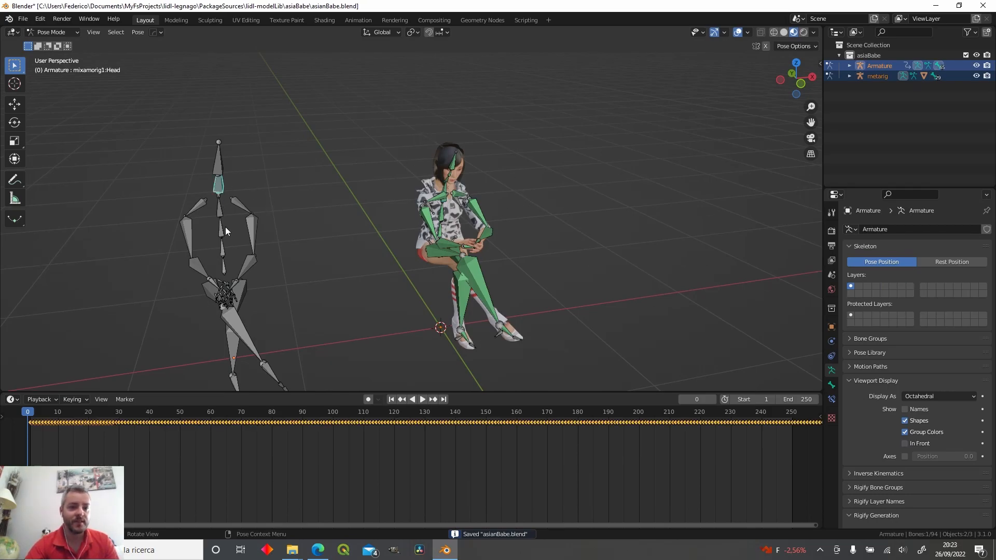
{"action": "left_click", "coordinate": [74, 35]}
{"action": "left_click", "coordinate": [49, 44]}
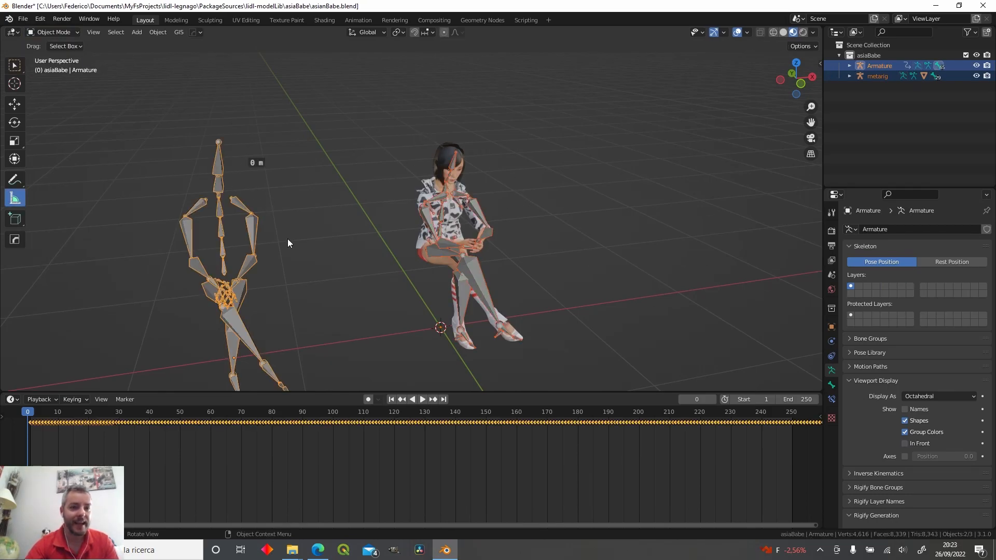
{"action": "key", "text": "g"}
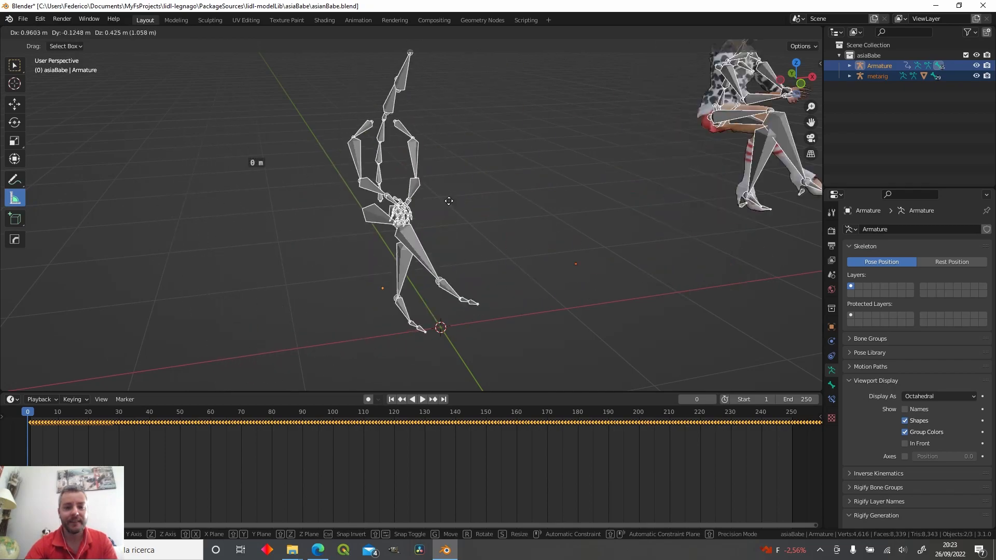
{"action": "right_click", "coordinate": [399, 242]}
{"action": "middle_click_drag", "start_coordinate": [437, 190], "coordinate": [416, 183]}
- Hide the source Armature and preview the animation on the metarig character alone
{"action": "left_click", "coordinate": [651, 267]}
{"action": "left_click", "coordinate": [249, 260]}
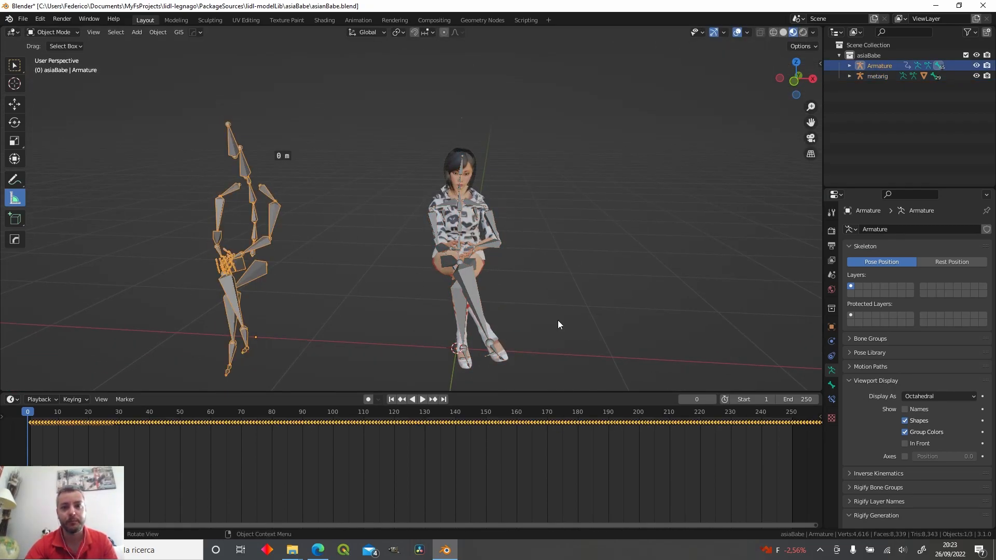
{"action": "left_click", "coordinate": [498, 266]}
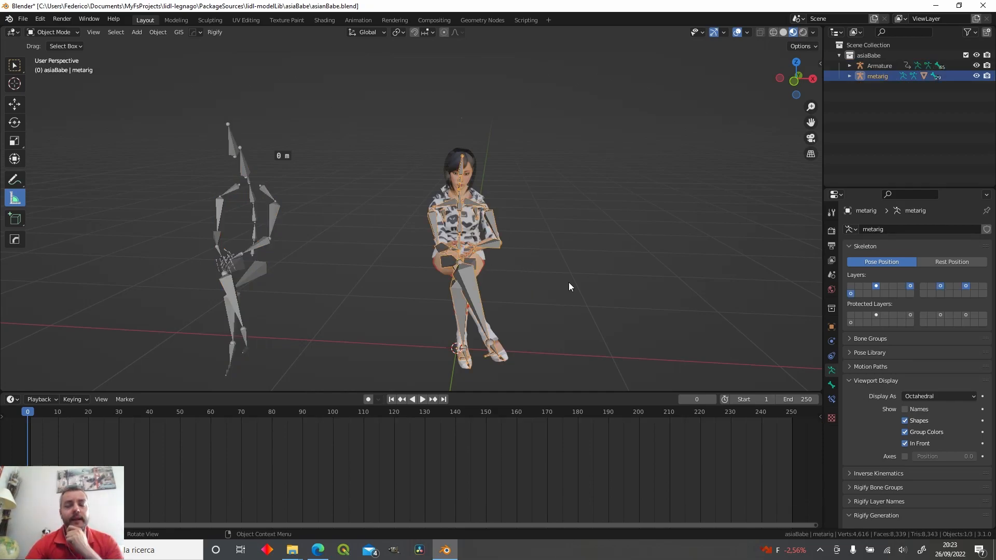
{"action": "left_click", "coordinate": [977, 66]}
{"action": "middle_click_drag", "start_coordinate": [406, 251], "coordinate": [499, 247]}
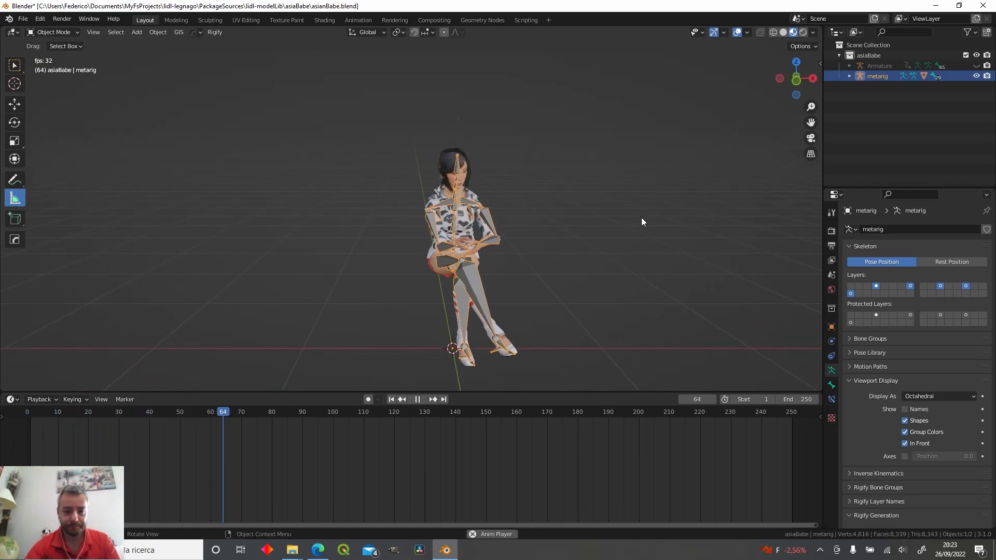
{"action": "middle_click_drag", "start_coordinate": [615, 247], "coordinate": [466, 215]}
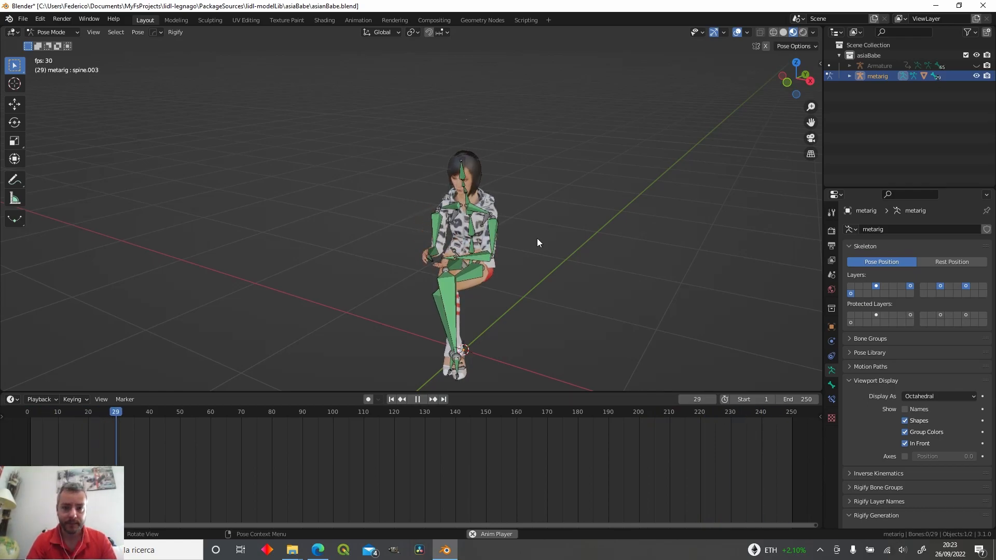
- Show the bone constraints of the metarig's forearm.L bone, then stop playback and return to frame 0
{"action": "left_click", "coordinate": [831, 386]}
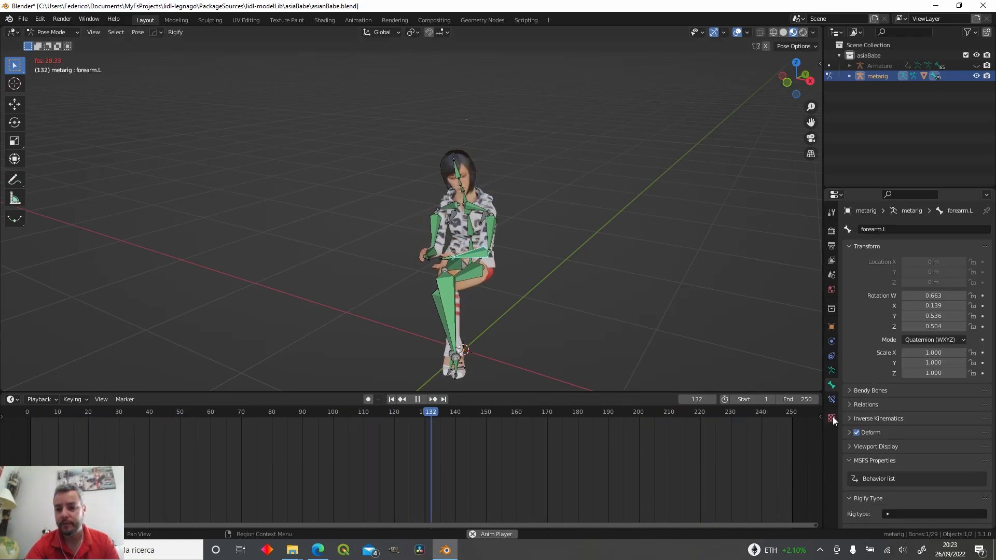
{"action": "left_click", "coordinate": [832, 399]}
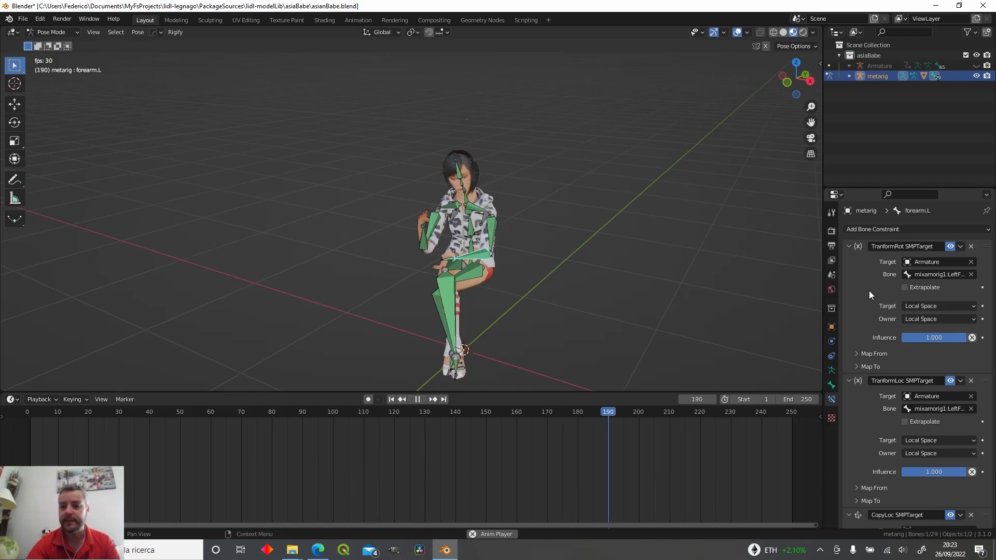
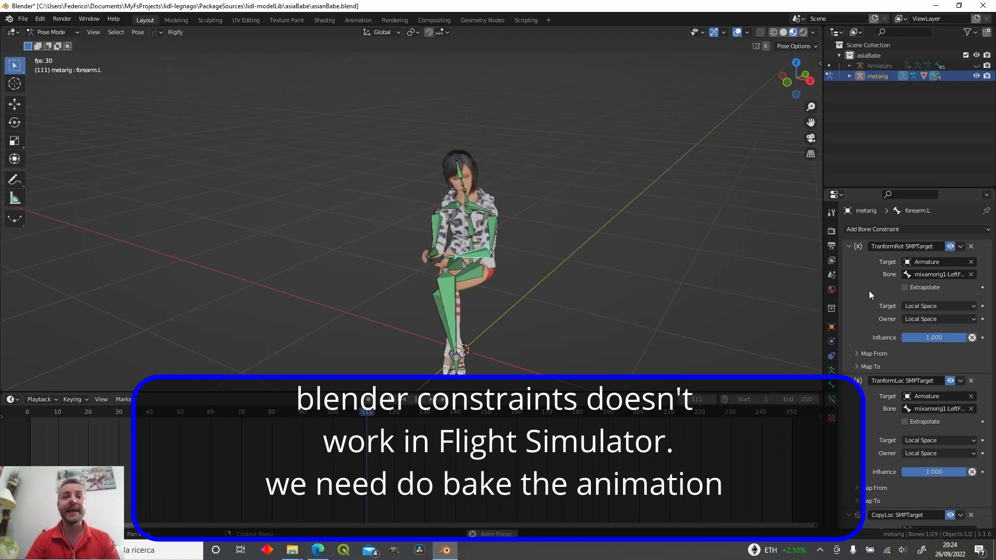
{"action": "key", "text": "space"}
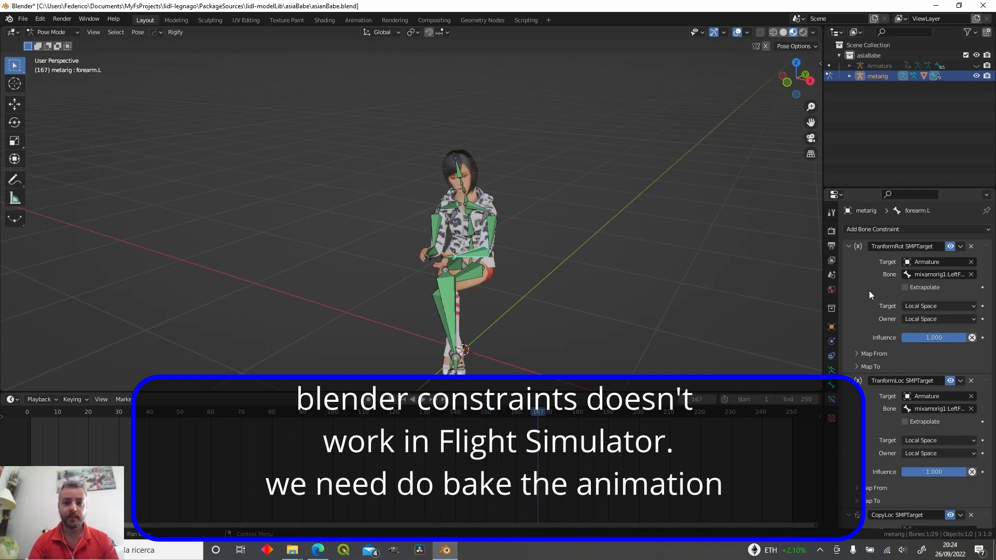
{"action": "left_click_drag", "start_coordinate": [537, 412], "coordinate": [683, 431]}
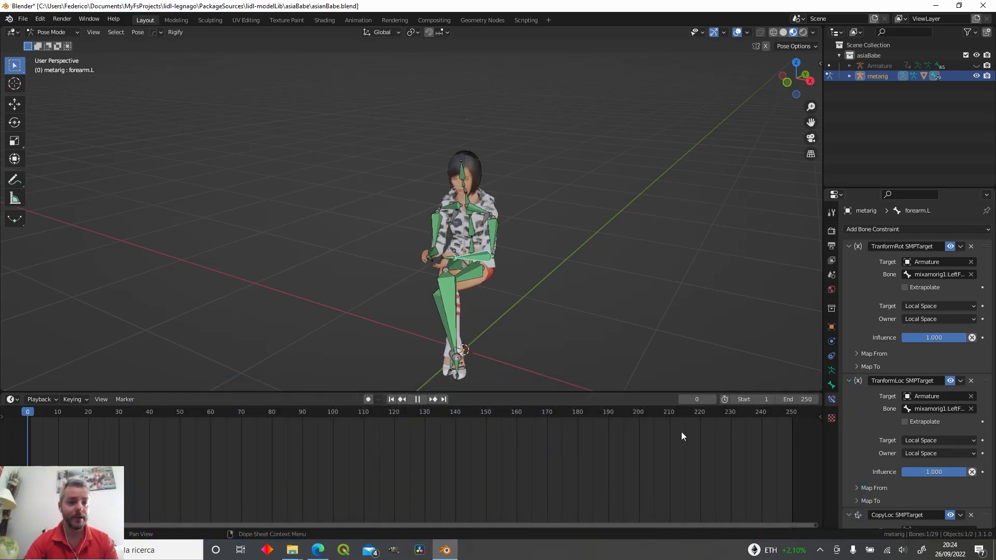
- Save the file again and switch the metarig to Object Mode
{"action": "middle_click_drag", "start_coordinate": [581, 312], "coordinate": [506, 241]}
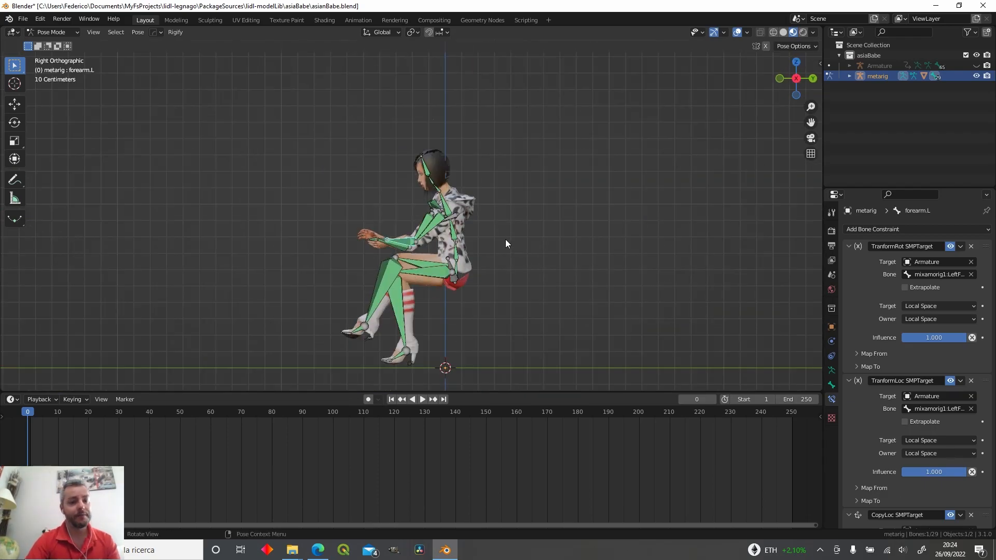
{"action": "left_click", "coordinate": [19, 21]}
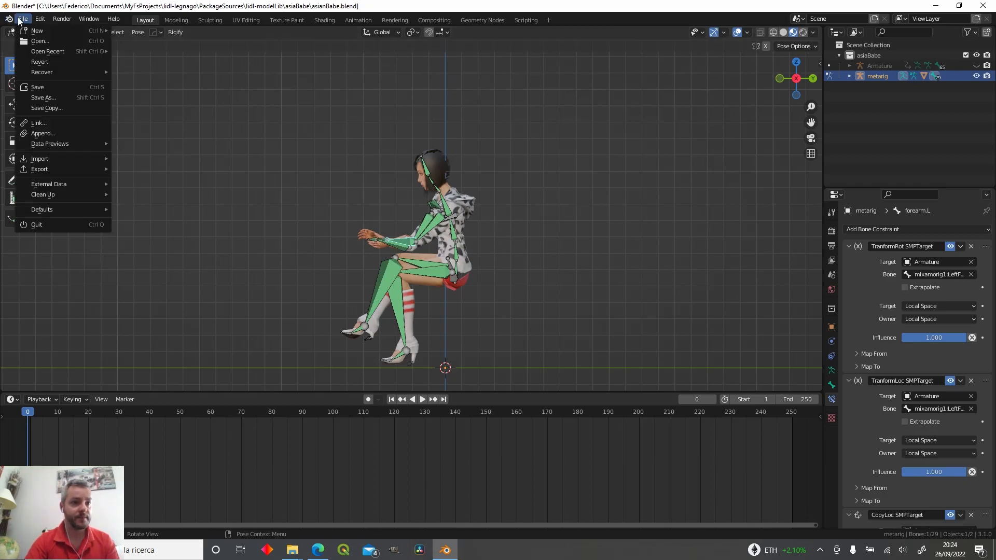
{"action": "left_click", "coordinate": [26, 89]}
{"action": "left_click", "coordinate": [40, 31]}
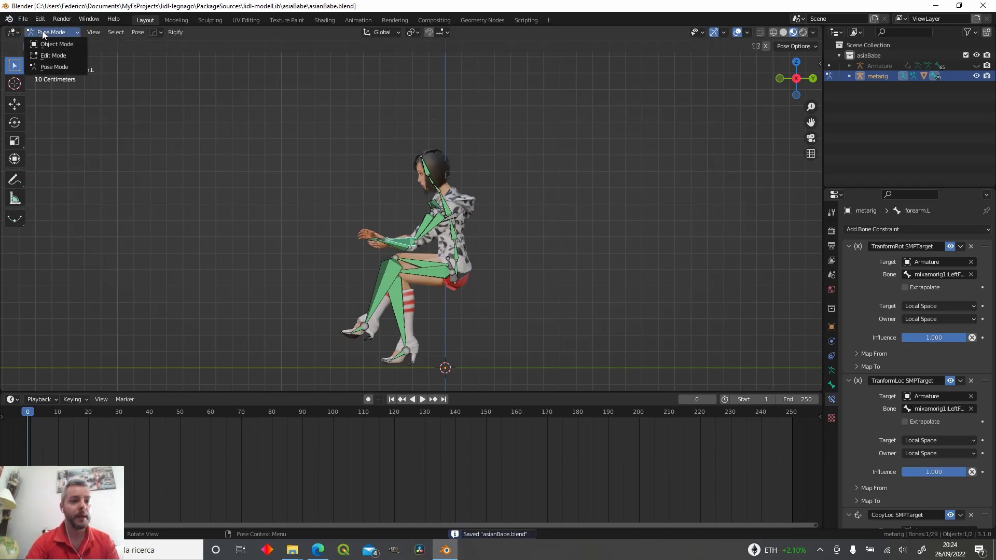
{"action": "left_click", "coordinate": [51, 43]}
- Duplicate the metarig together with its character mesh and move the copy along the Y axis, clear of the original
{"action": "left_click", "coordinate": [464, 209]}
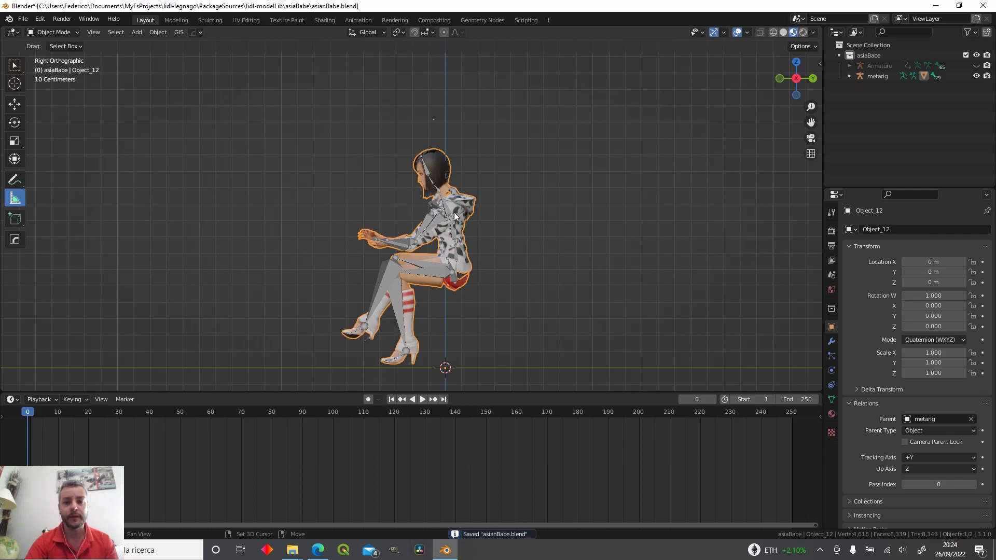
{"action": "left_click", "coordinate": [454, 214]}
{"action": "key", "text": "shift+d"}
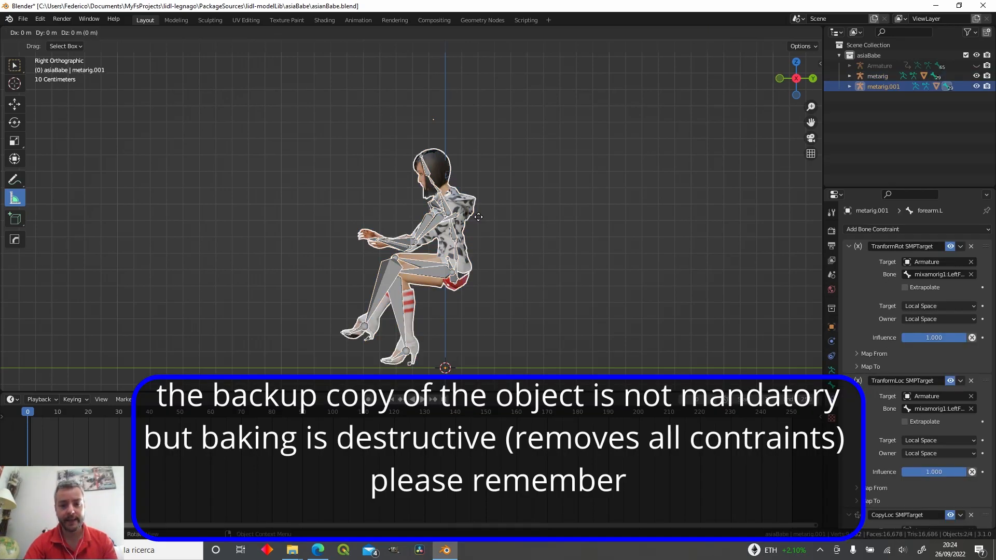
{"action": "key", "text": "y"}
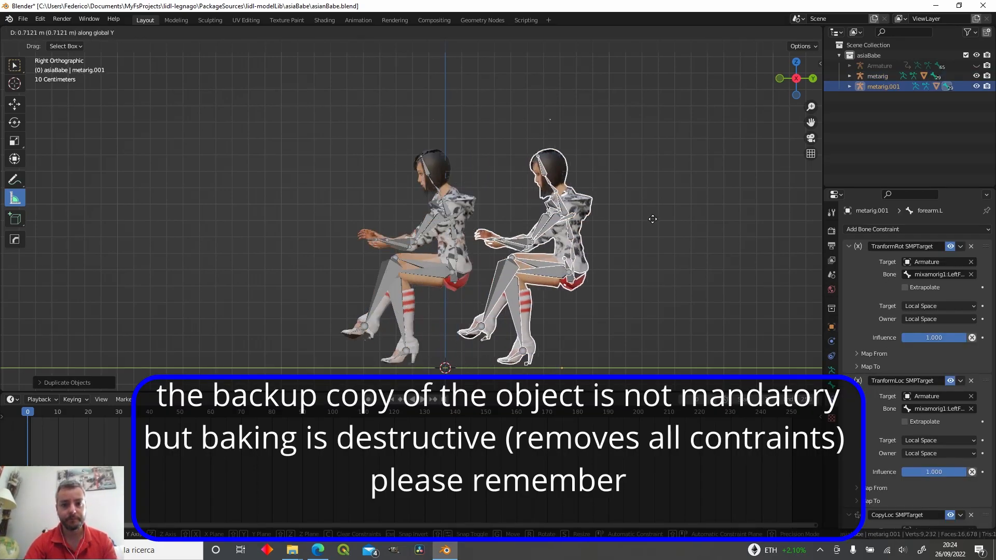
{"action": "left_click", "coordinate": [687, 217]}
{"action": "middle_click_drag", "start_coordinate": [693, 218], "coordinate": [592, 221]}
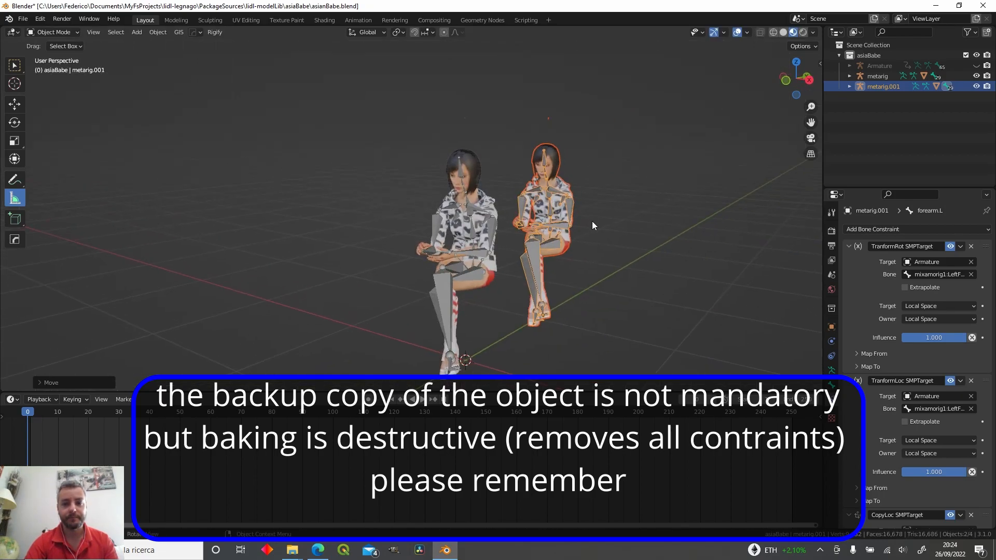
- Play the animation briefly to check the original character and its copy
{"action": "left_click", "coordinate": [604, 258]}
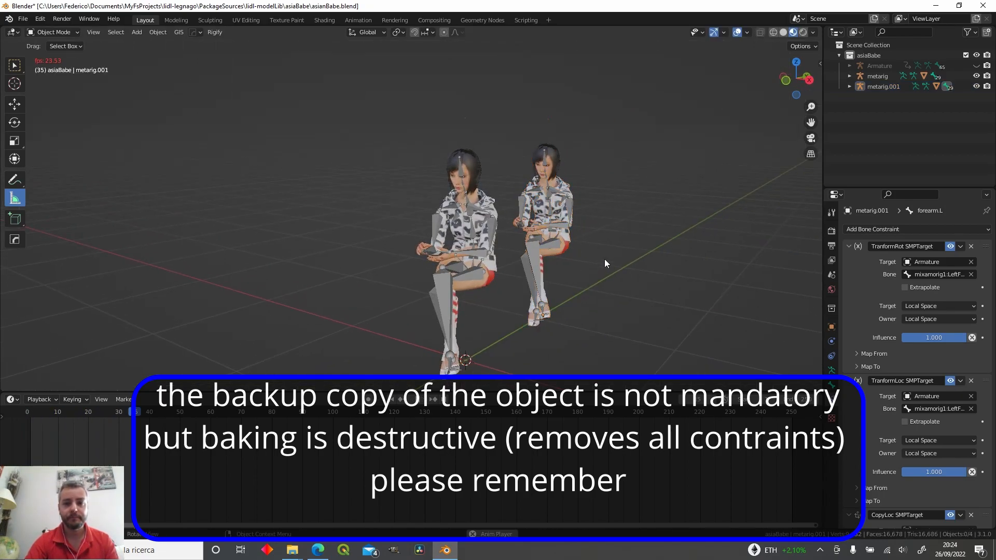
{"action": "key", "text": "space"}
{"action": "middle_click_drag", "start_coordinate": [435, 204], "coordinate": [437, 181]}
- Box-select the duplicated character together with its rig using the Select Box tool
{"action": "left_click", "coordinate": [450, 175]}
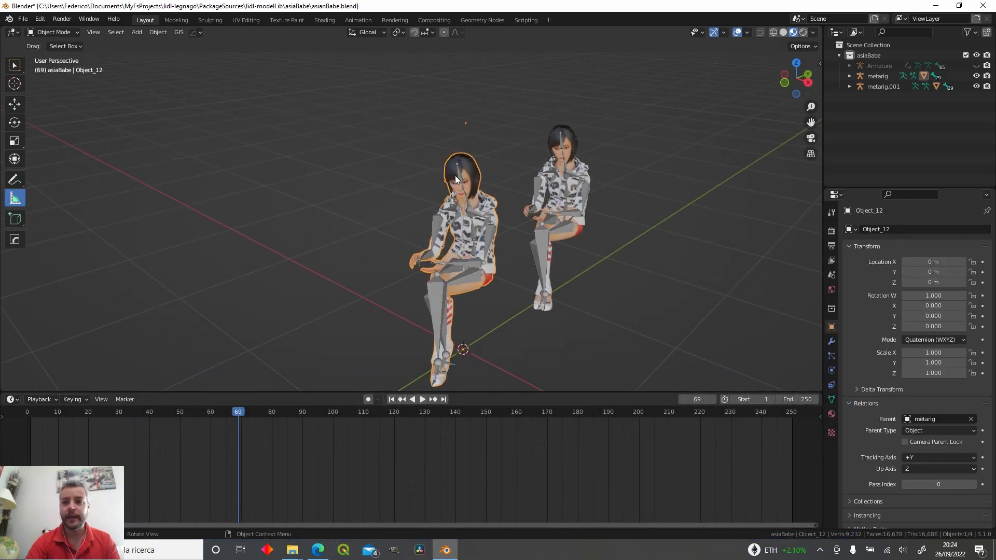
{"action": "left_click_drag", "start_coordinate": [531, 120], "coordinate": [618, 245]}
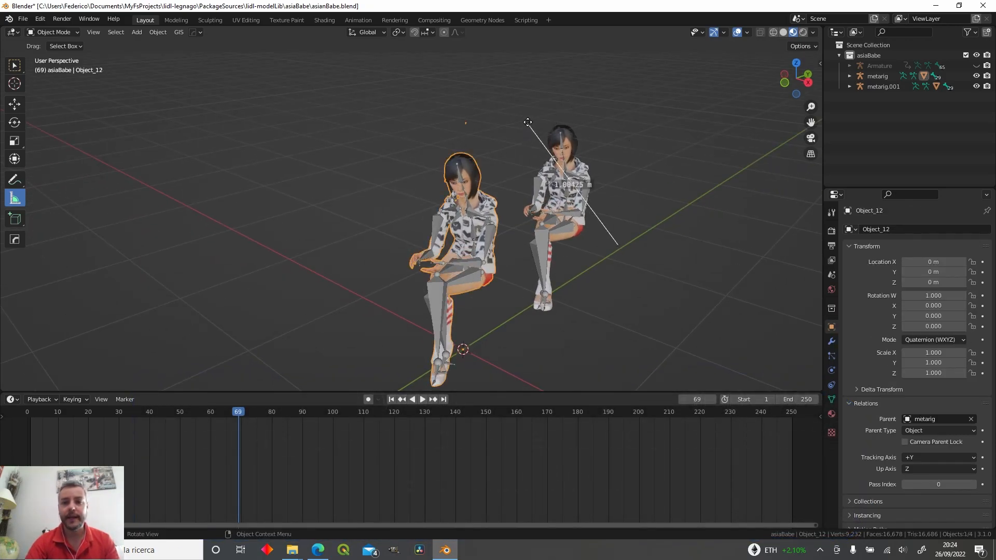
{"action": "left_click", "coordinate": [50, 33]}
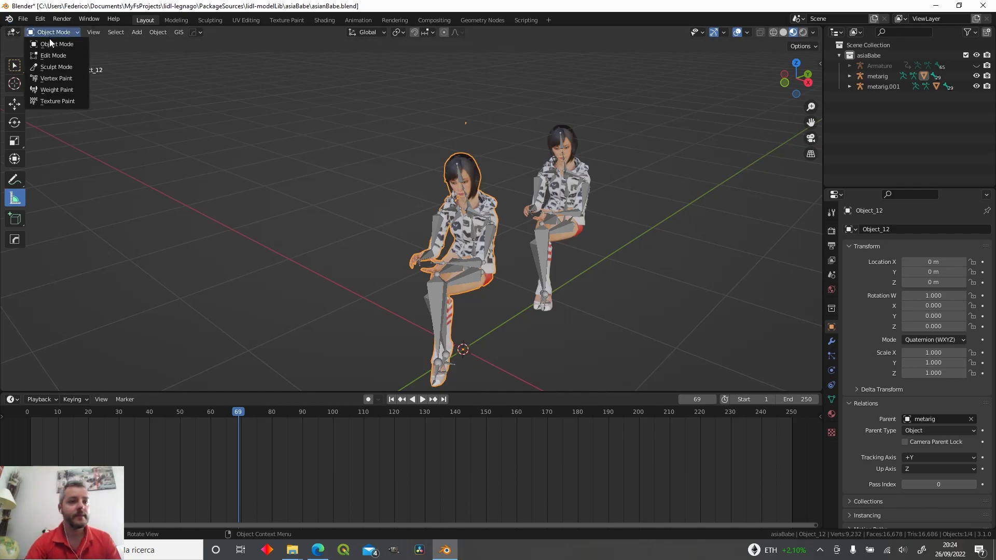
{"action": "left_click", "coordinate": [16, 65]}
{"action": "left_click_drag", "start_coordinate": [520, 94], "coordinate": [653, 277]}
- Create a collection named "backup" and move metarig.001 into it
{"action": "right_click", "coordinate": [856, 115]}
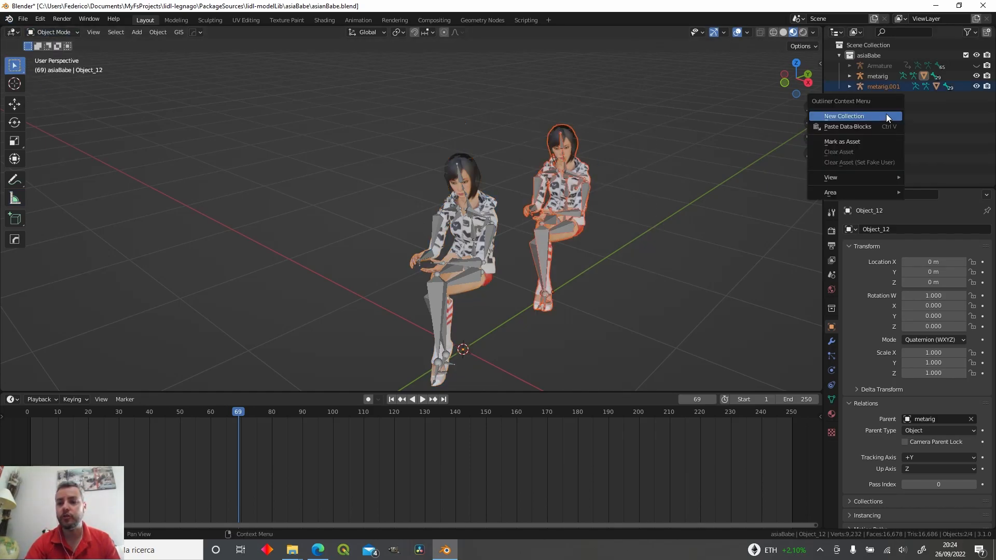
{"action": "left_click", "coordinate": [886, 114]}
{"action": "double_click", "coordinate": [889, 98]}
{"action": "type", "text": "backup"}
{"action": "key", "text": "Return"}
{"action": "left_click_drag", "start_coordinate": [879, 88], "coordinate": [865, 97]}
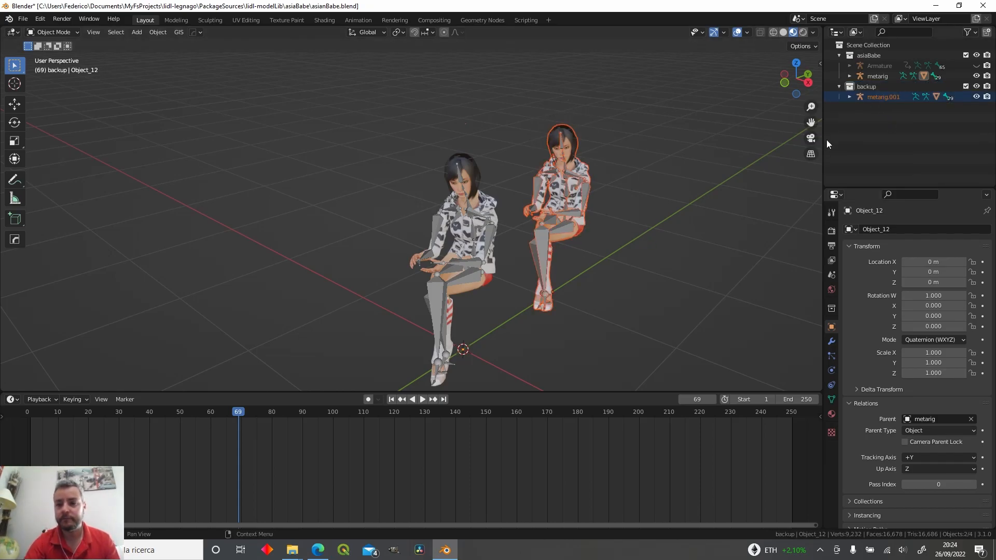
- Exclude the backup collection from the view layer and leave the timeline at frame 0
{"action": "left_click", "coordinate": [966, 87]}
{"action": "middle_click_drag", "start_coordinate": [514, 234], "coordinate": [560, 216]}
{"action": "key", "text": "space"}
{"action": "key", "text": "Escape"}
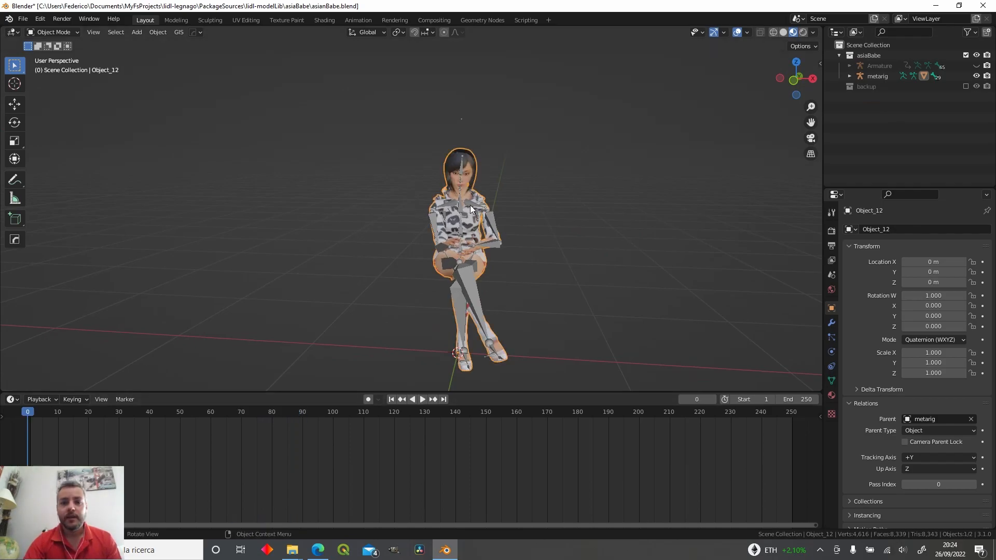
- Put the metarig in Pose Mode in front view and look up the animation commands for poses
{"action": "left_click", "coordinate": [470, 210]}
{"action": "key", "text": "KP_1"}
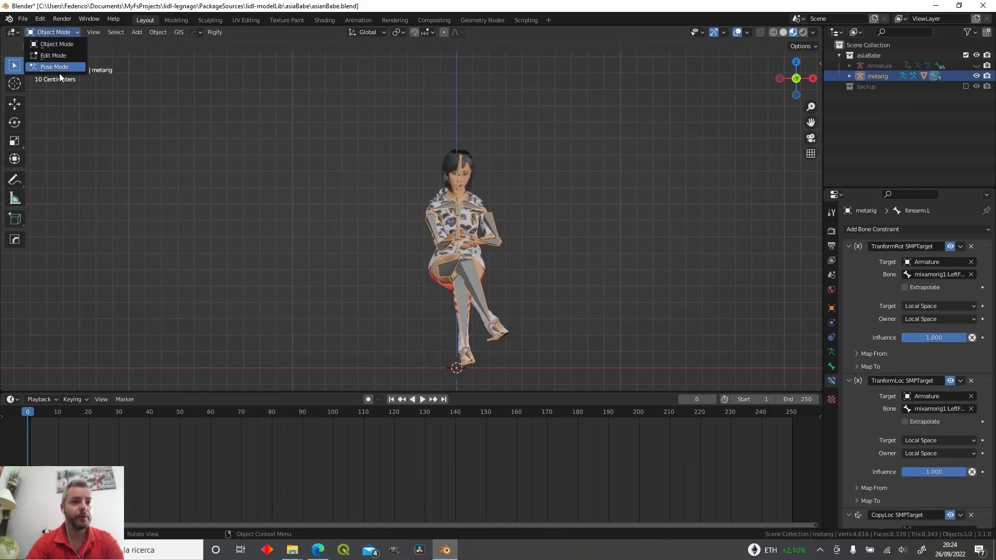
{"action": "left_click", "coordinate": [57, 68]}
{"action": "left_click", "coordinate": [137, 32]}
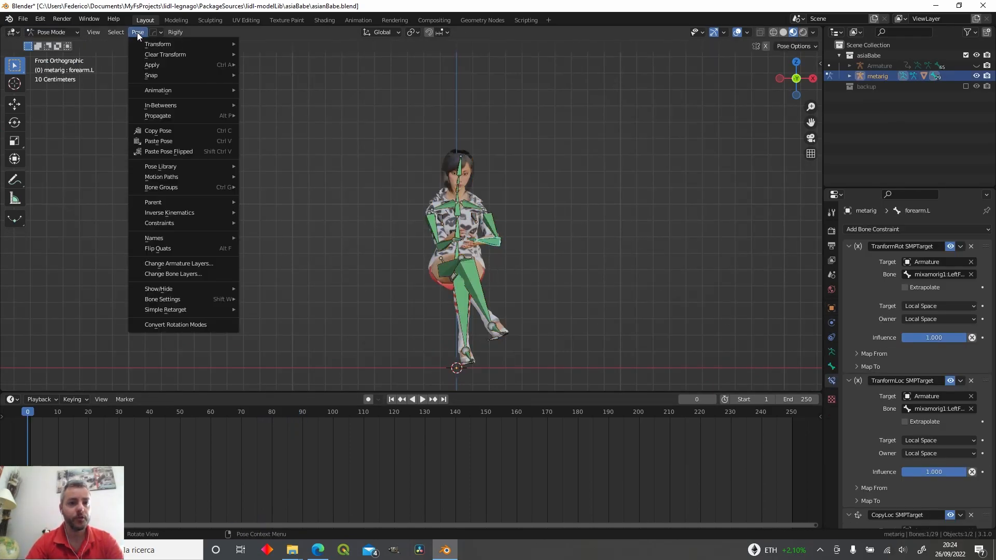
{"action": "mouse_move", "coordinate": [148, 89]}
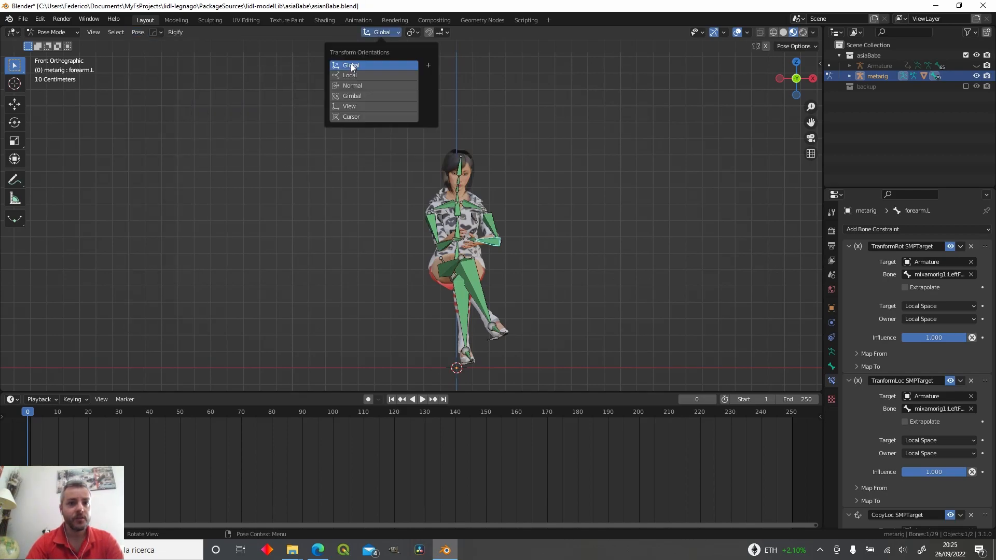
{"action": "mouse_move", "coordinate": [32, 413]}
{"action": "left_mouse_down"}
{"action": "mouse_move", "coordinate": [239, 416]}
{"action": "mouse_move", "coordinate": [28, 416]}
{"action": "left_mouse_up"}
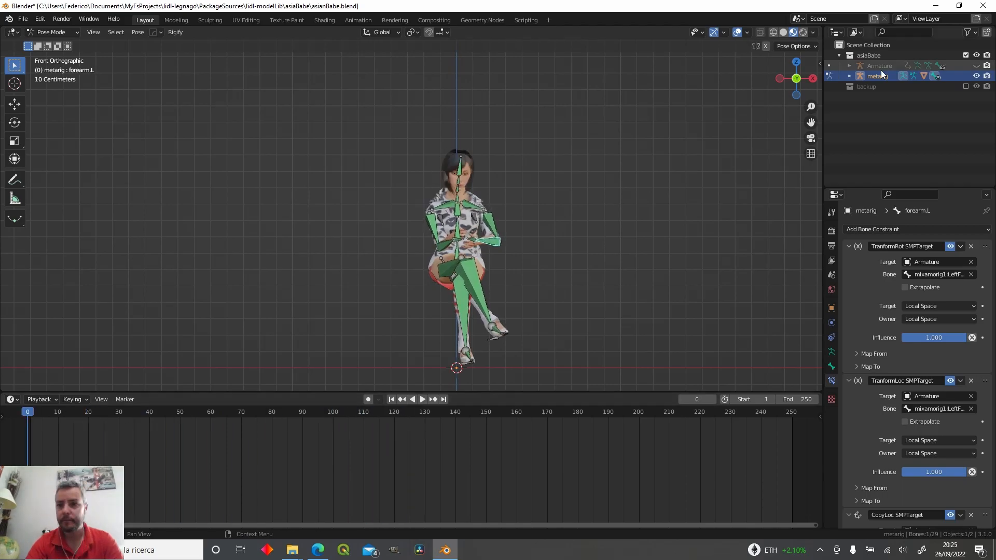
- Unhide the source Armature and select it in Object Mode
{"action": "left_click", "coordinate": [882, 66]}
{"action": "left_click", "coordinate": [977, 66]}
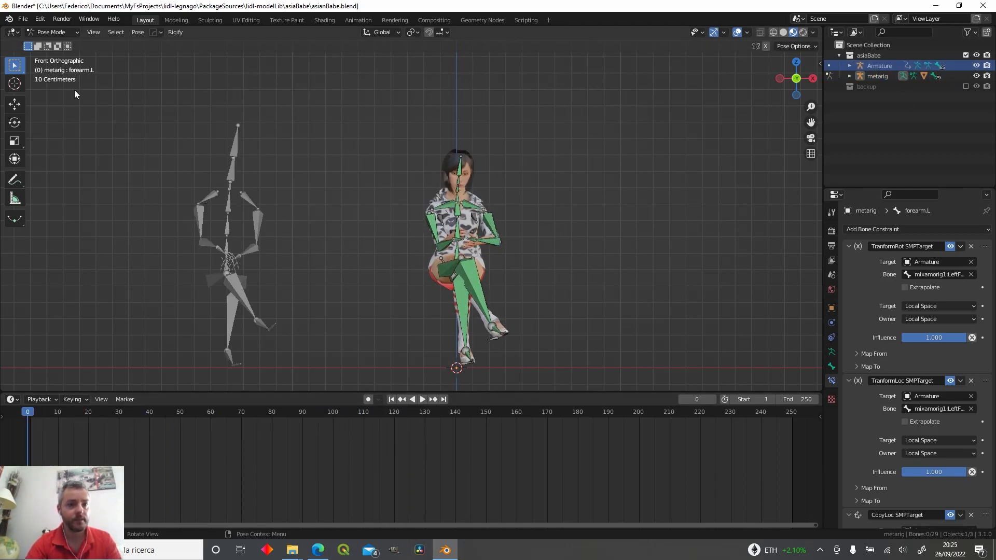
{"action": "left_click", "coordinate": [57, 44]}
{"action": "left_click", "coordinate": [227, 153]}
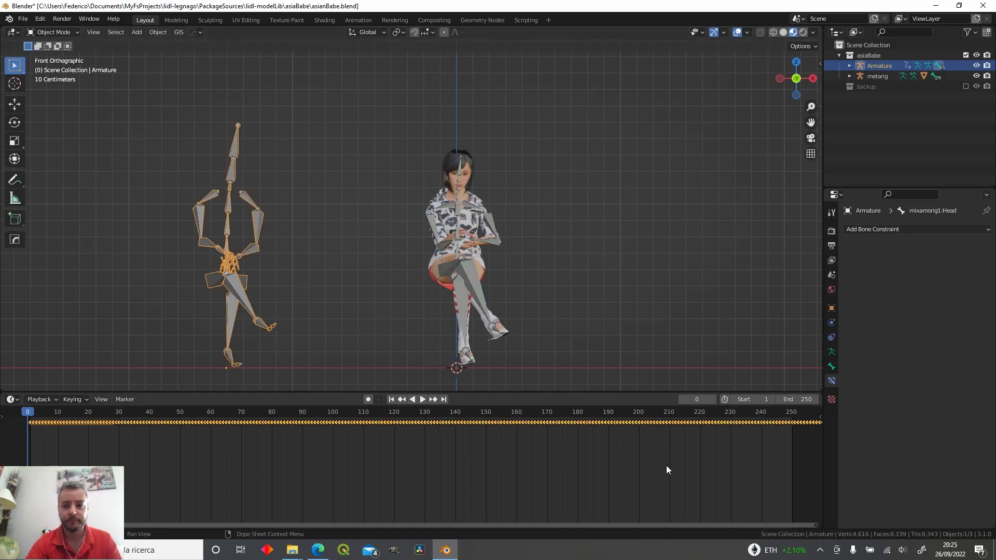
- Scrub the timeline to the Armature's last keyframe at frame 1351
{"action": "scroll", "coordinate": [646, 466], "scroll_direction": "down", "scroll_amount": 10}
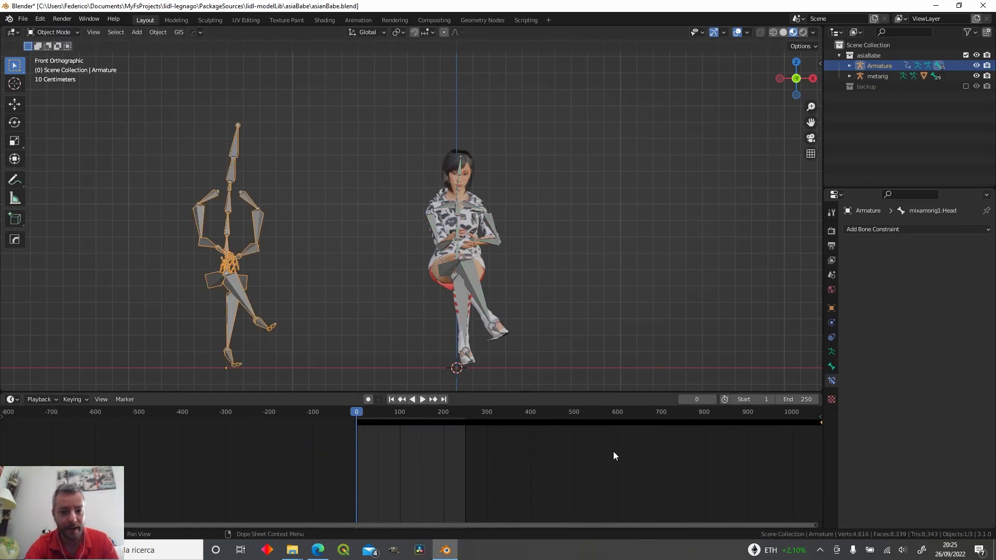
{"action": "mouse_move", "coordinate": [361, 422]}
{"action": "left_mouse_down"}
{"action": "mouse_move", "coordinate": [770, 413]}
{"action": "mouse_move", "coordinate": [347, 414]}
{"action": "left_mouse_up"}
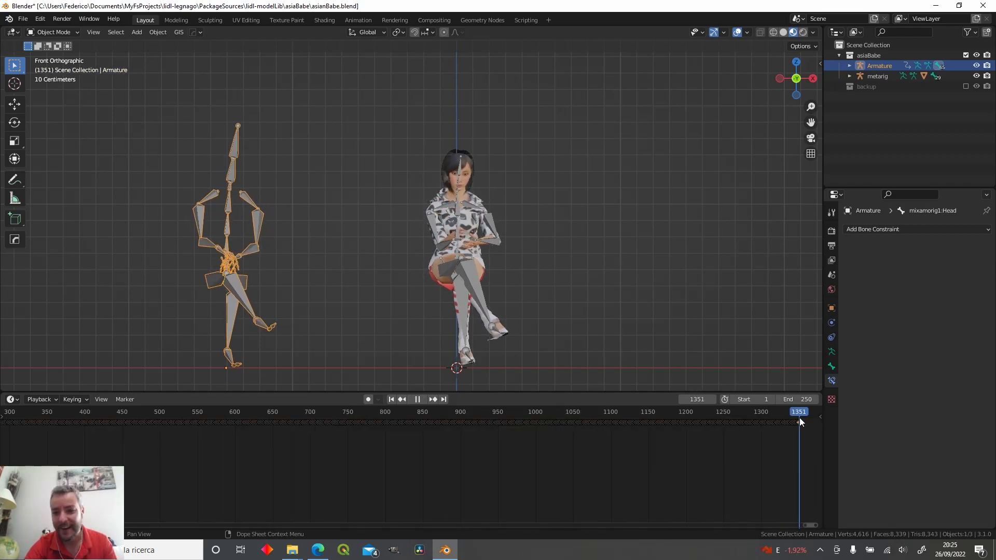
- Stop the playback, set the scene's end frame to 1350 and return to frame 0
{"action": "key", "text": "space"}
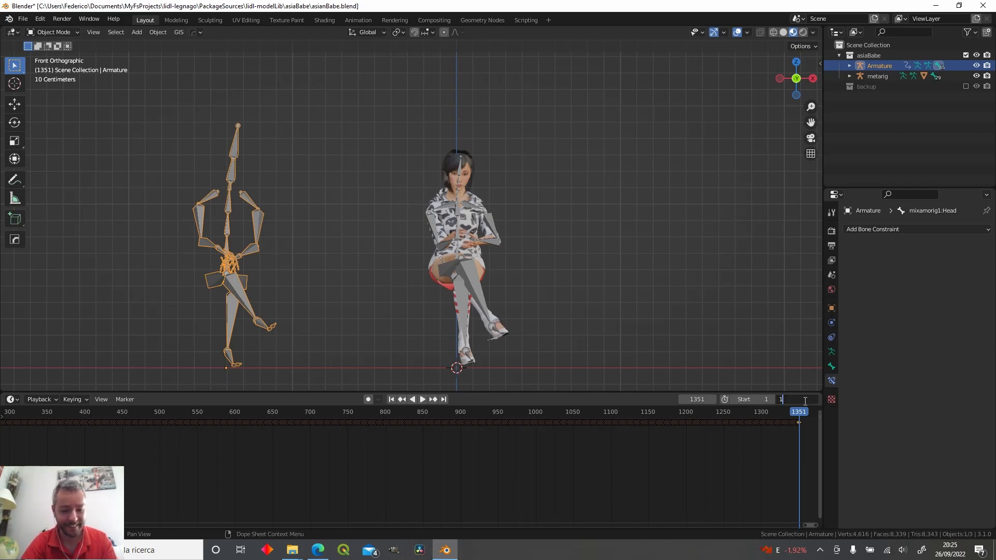
{"action": "left_click", "coordinate": [806, 401]}
{"action": "type", "text": "1350"}
{"action": "key", "text": "Return"}
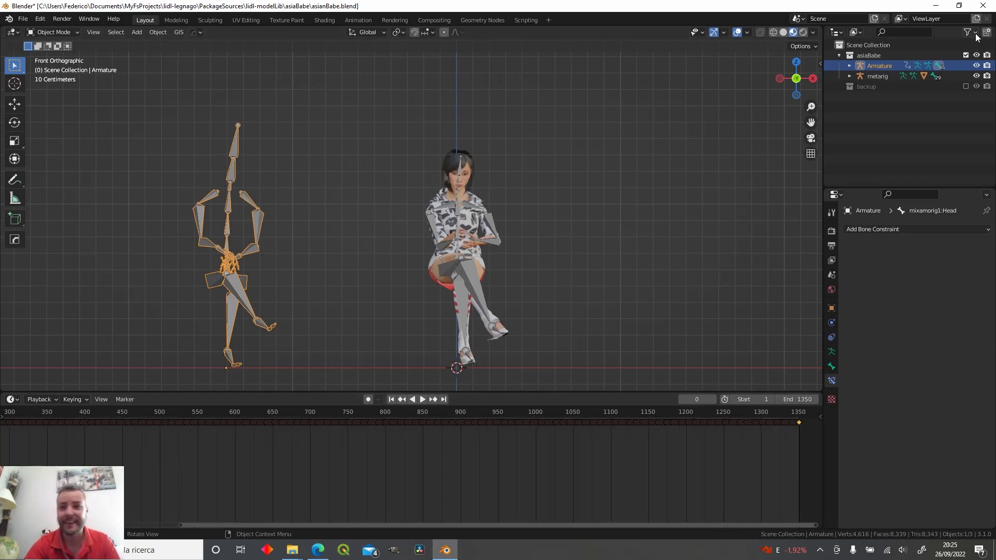
- Hide the source Armature and put the metarig in Pose Mode
{"action": "left_click", "coordinate": [977, 66]}
{"action": "left_click", "coordinate": [465, 208]}
{"action": "scroll", "coordinate": [465, 207], "scroll_direction": "down", "scroll_amount": 3}
{"action": "left_click", "coordinate": [52, 33]}
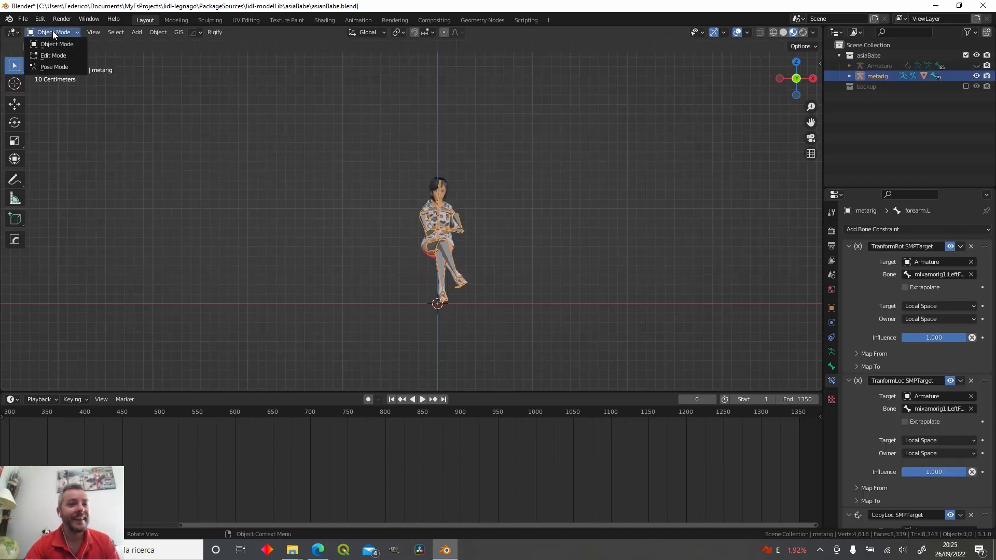
{"action": "left_click", "coordinate": [52, 67]}
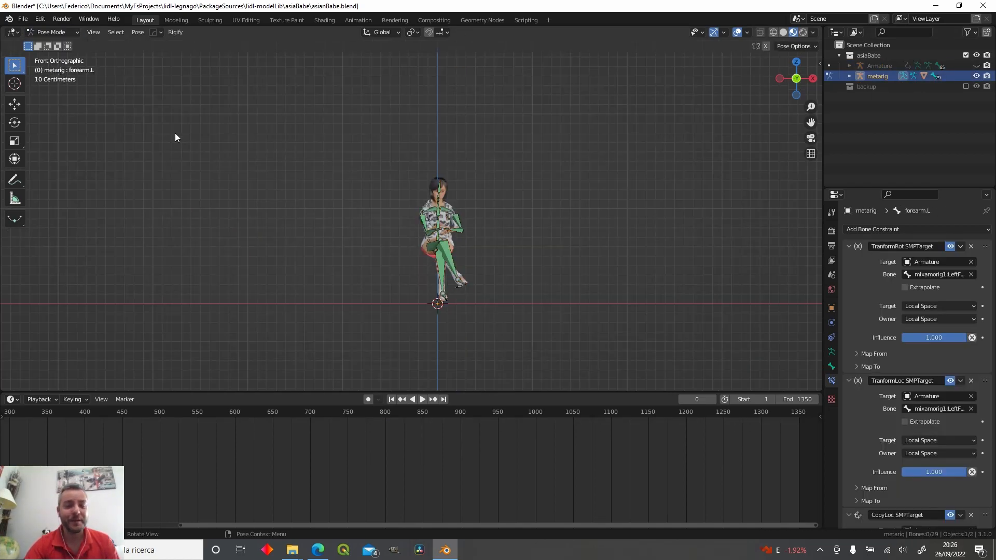
- Bake the metarig's pose action over frames 1 to 1350 with Visual Keying and Clear Constraints on and Only Selected Bones off
{"action": "left_click", "coordinate": [130, 32]}
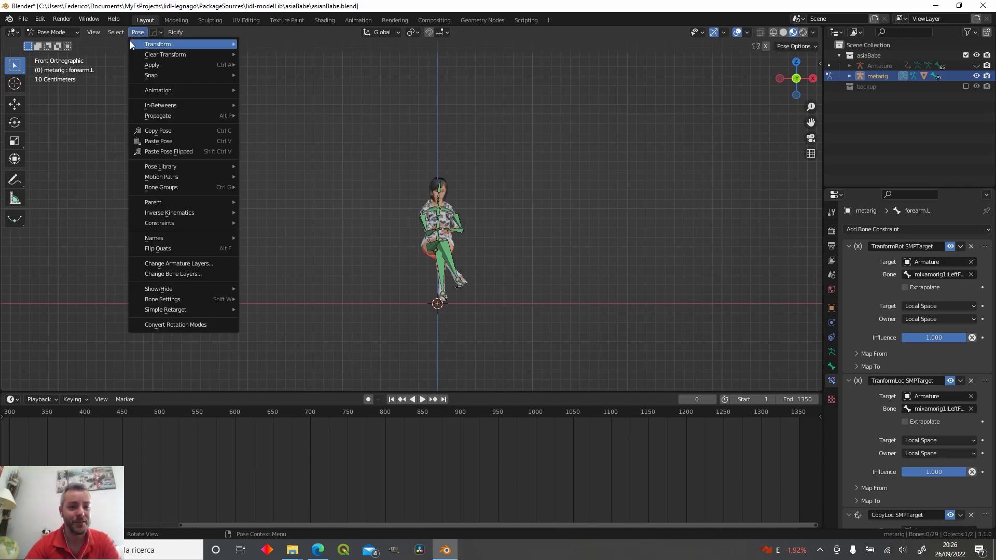
{"action": "mouse_move", "coordinate": [184, 90]}
{"action": "left_click", "coordinate": [313, 136]}
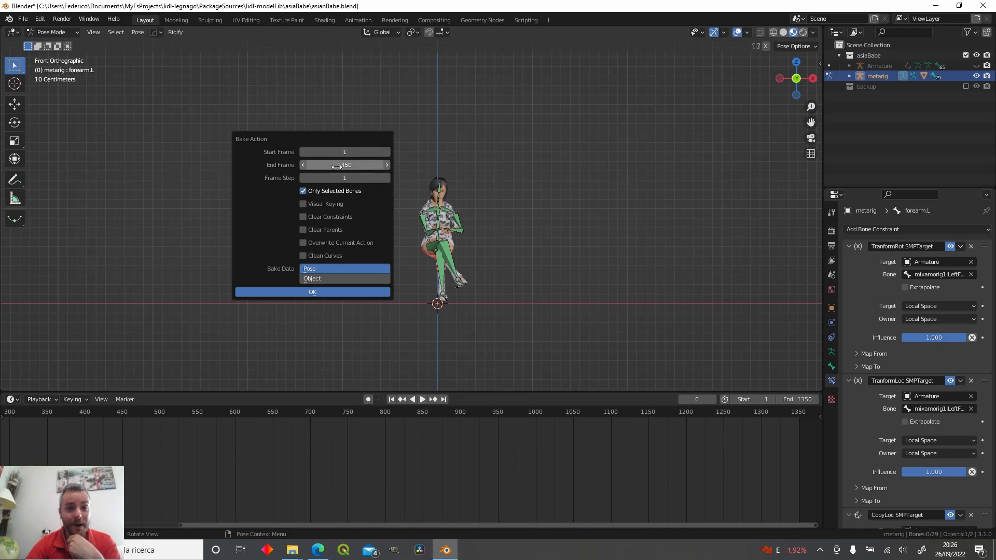
{"action": "left_click", "coordinate": [336, 193]}
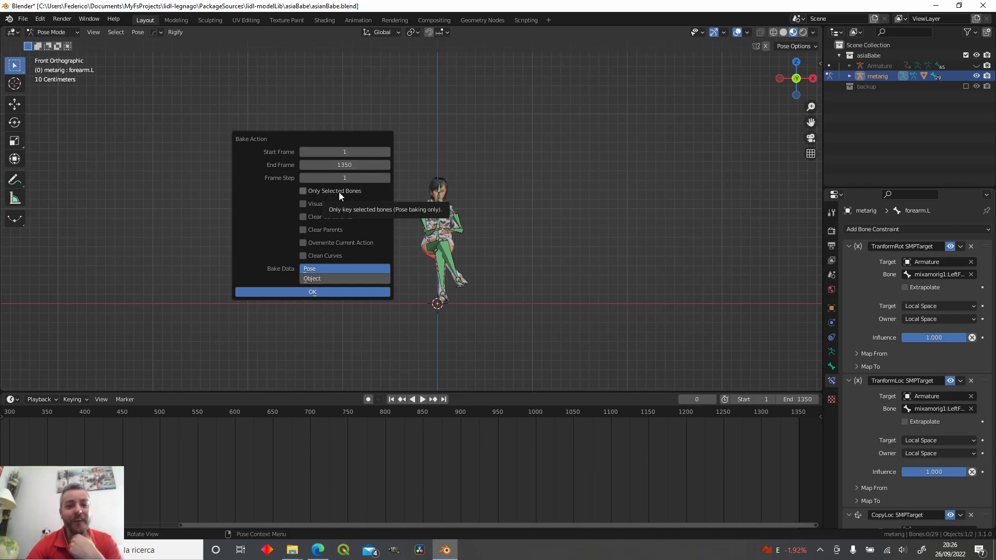
{"action": "left_click", "coordinate": [338, 217]}
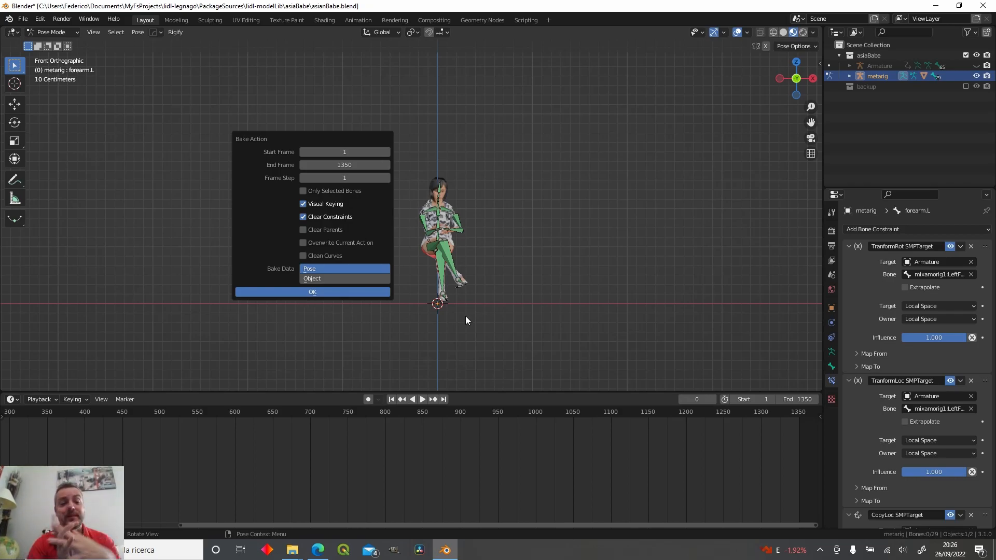
{"action": "key", "text": "Return"}
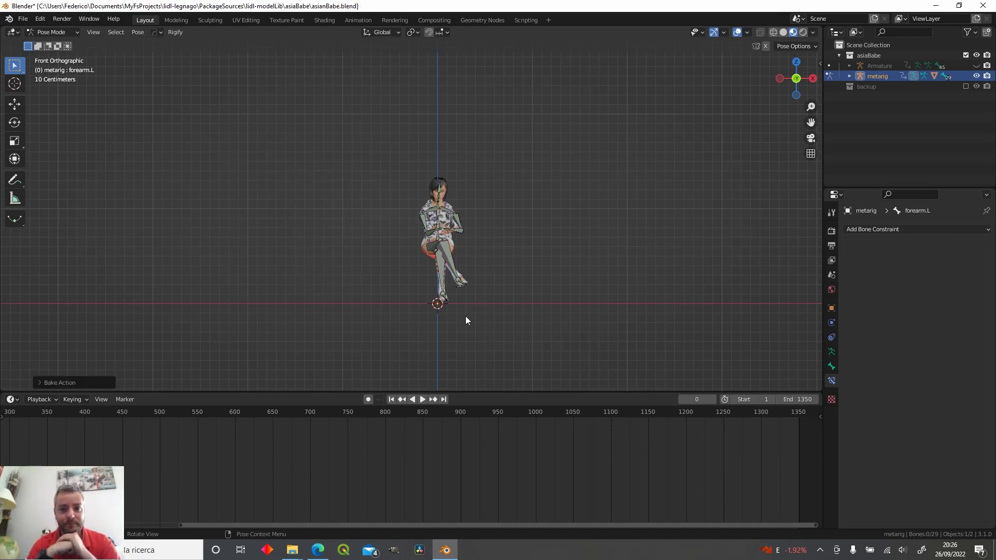
- Select the left shoulder bone and check it for remaining bone constraints
{"action": "scroll", "coordinate": [466, 295], "scroll_direction": "up", "scroll_amount": 4}
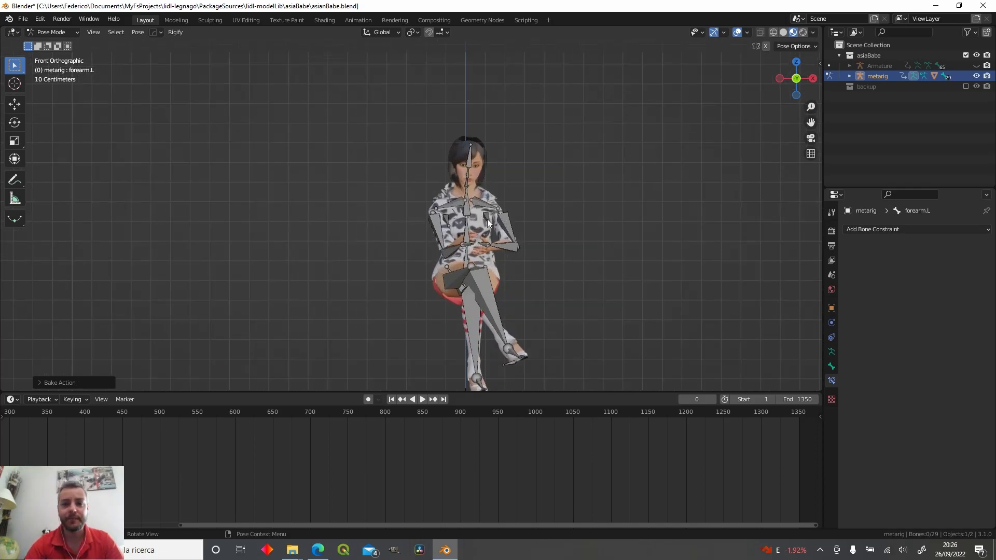
{"action": "left_click", "coordinate": [485, 203]}
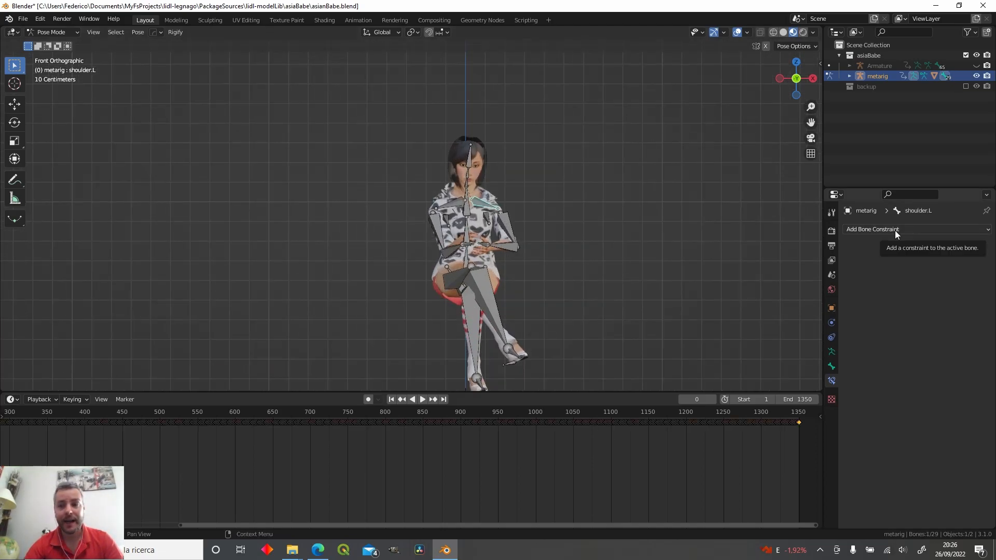
{"action": "left_click", "coordinate": [626, 219]}
- Play the baked animation from frame 0 while viewing the character from an angle
{"action": "left_click", "coordinate": [52, 32]}
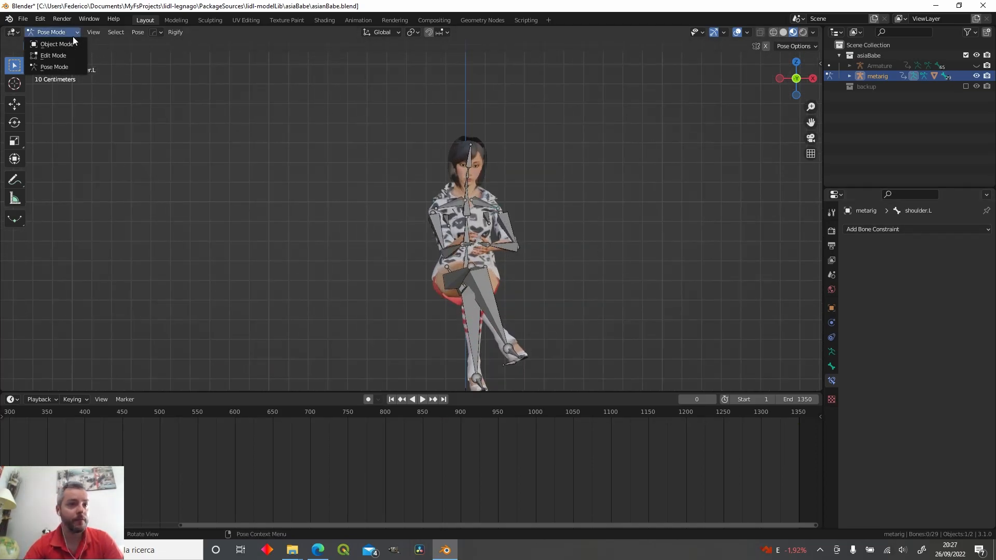
{"action": "middle_click_drag", "start_coordinate": [559, 273], "coordinate": [238, 287]}
{"action": "left_click_drag", "start_coordinate": [363, 525], "coordinate": [142, 516]}
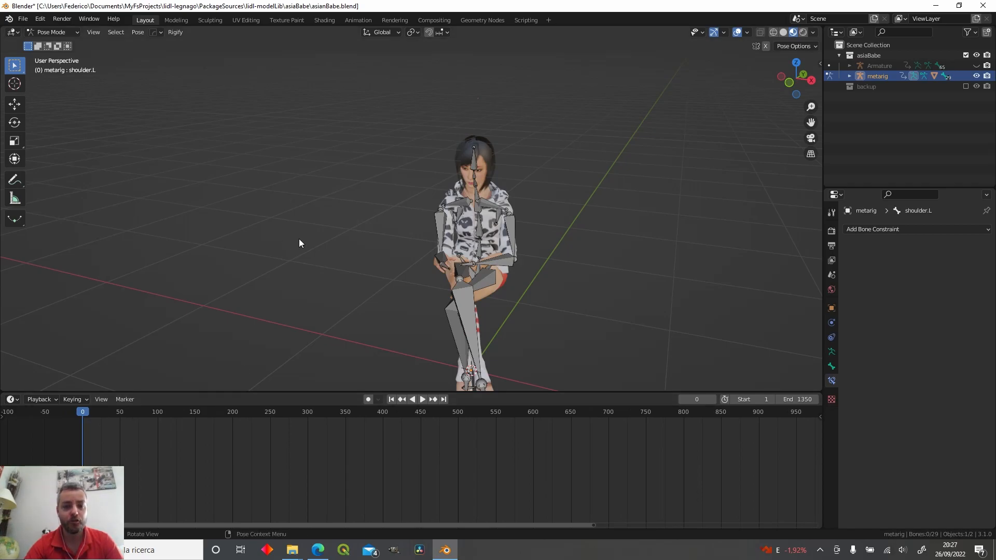
{"action": "key", "text": "space"}
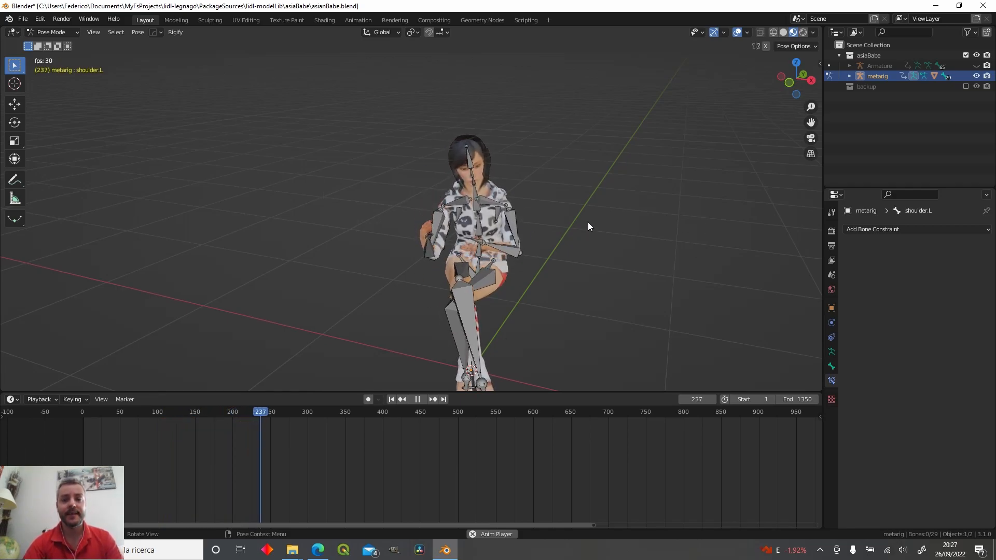
{"action": "key", "text": "Escape"}
- Select all metarig bones in front view and switch the enlarged timeline area to the Action Editor
{"action": "key", "text": "KP_1"}
{"action": "key", "text": "a"}
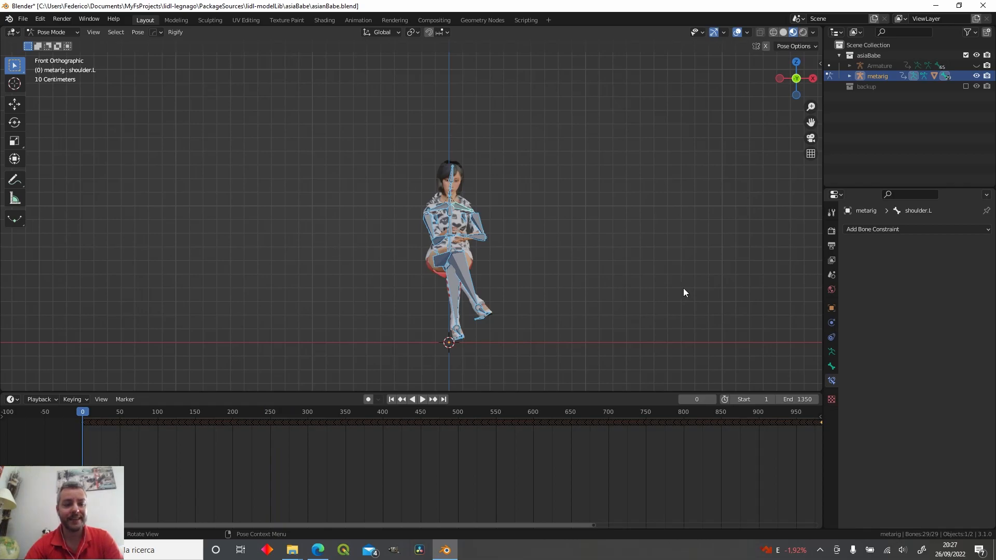
{"action": "left_click_drag", "start_coordinate": [478, 391], "coordinate": [478, 318]}
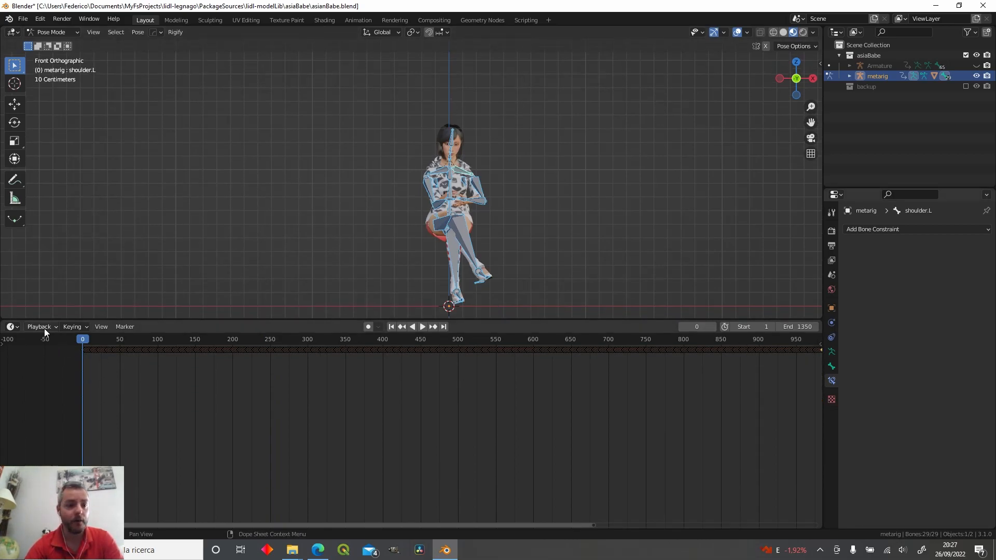
{"action": "left_click", "coordinate": [10, 326]}
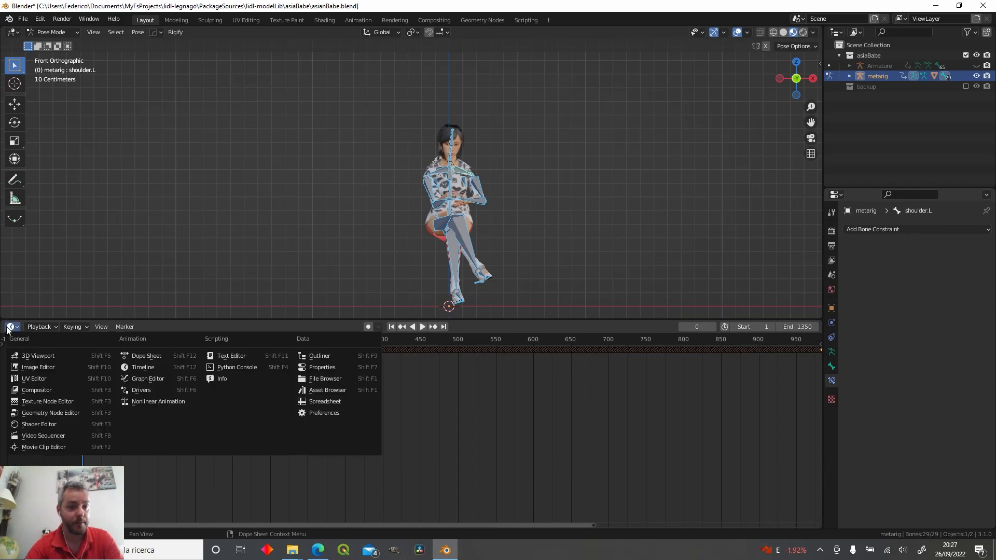
{"action": "left_click", "coordinate": [151, 360]}
{"action": "left_click", "coordinate": [51, 327]}
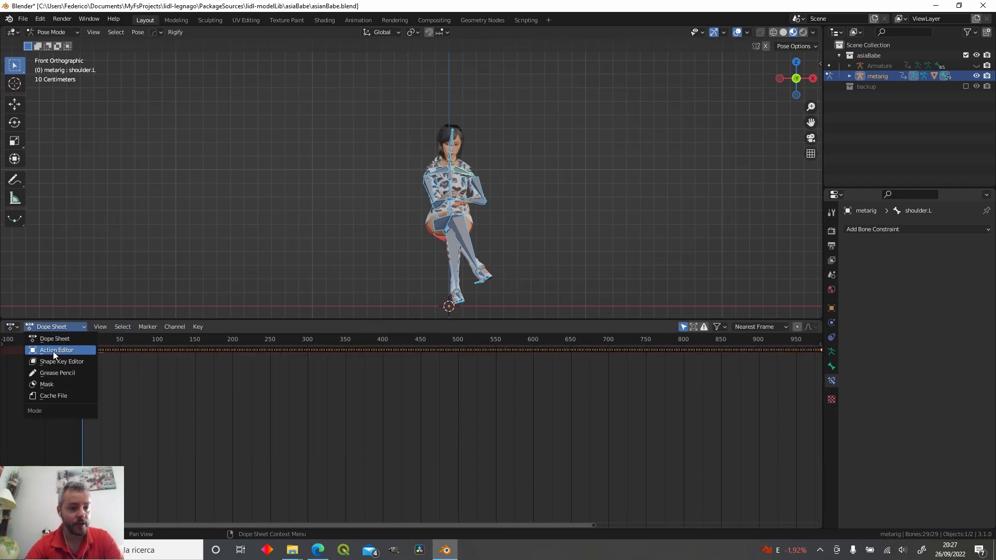
{"action": "left_click", "coordinate": [54, 354]}
{"action": "left_click_drag", "start_coordinate": [552, 320], "coordinate": [495, 308]}
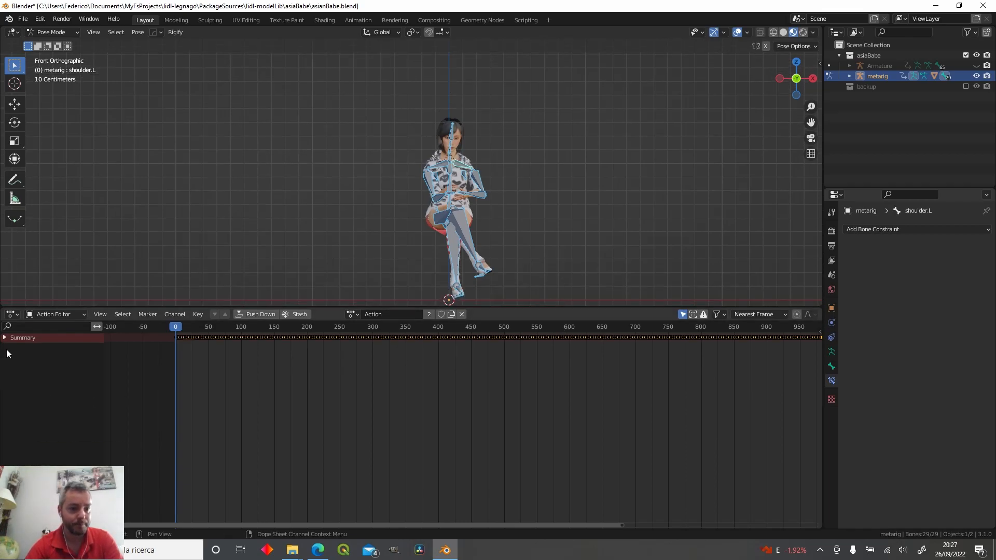
- Filter the action's channels by "scale", inspect the spine bone's channels, and clear the filter
{"action": "left_click", "coordinate": [35, 328]}
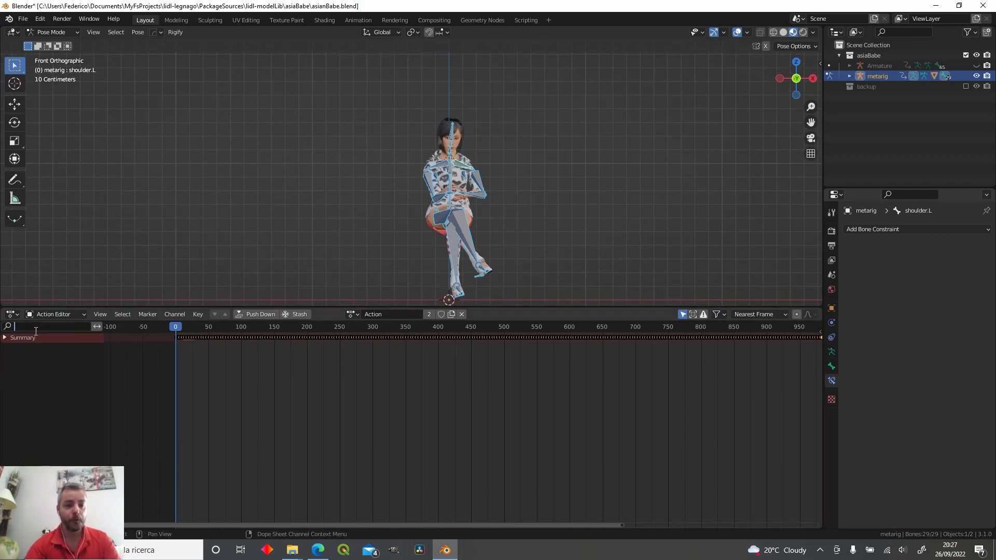
{"action": "type", "text": "scale"}
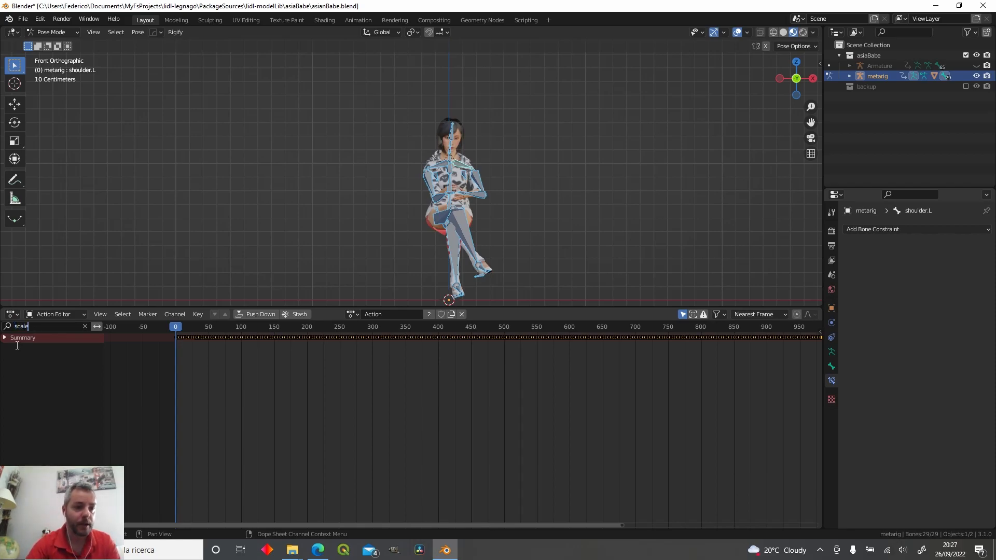
{"action": "left_click", "coordinate": [5, 339]}
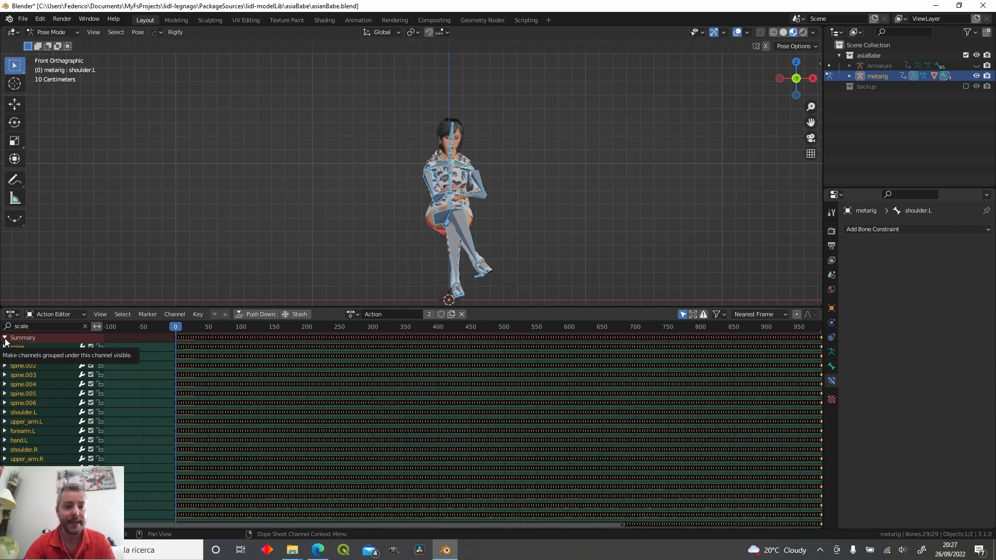
{"action": "left_click", "coordinate": [4, 347]}
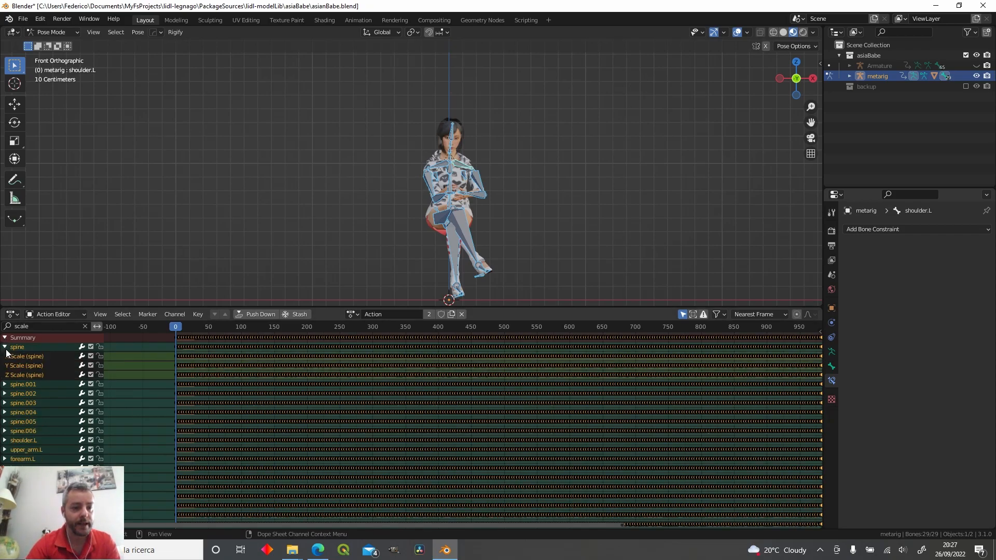
{"action": "left_click", "coordinate": [84, 326]}
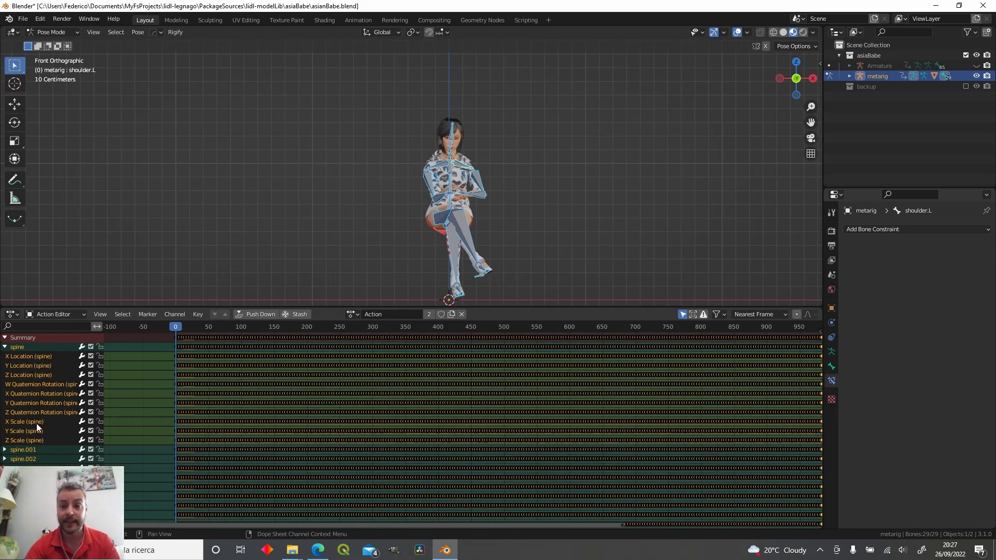
- Filter the channels by "scale", delete all scale keyframes of the action, and clear the filter
{"action": "left_click", "coordinate": [41, 328]}
{"action": "type", "text": "scale"}
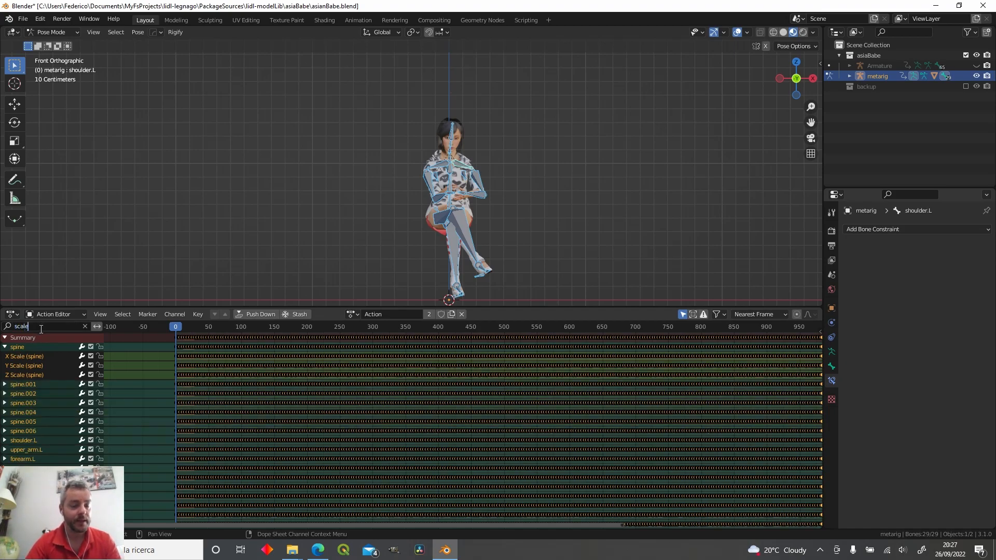
{"action": "left_click", "coordinate": [5, 338]}
{"action": "scroll", "coordinate": [517, 413], "scroll_direction": "down", "scroll_amount": 7}
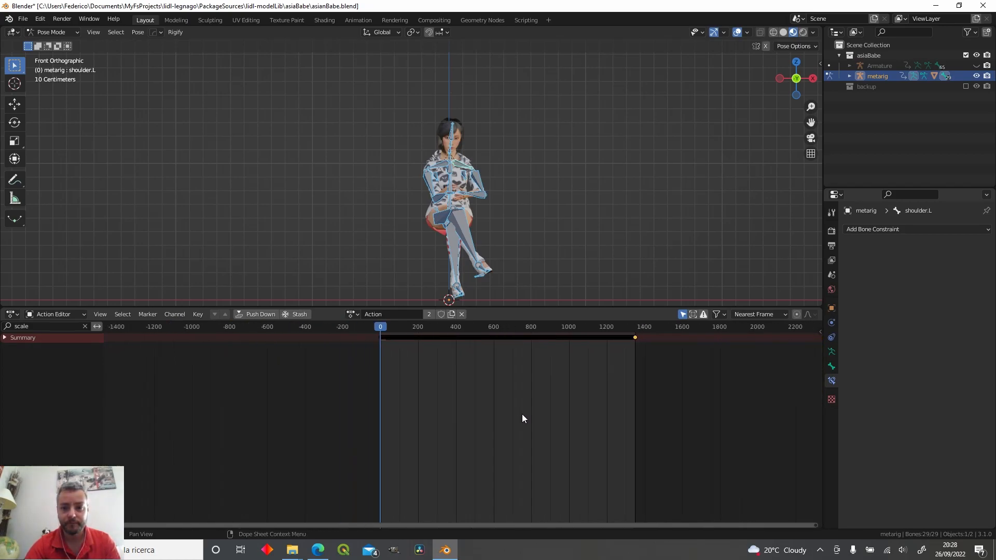
{"action": "left_click_drag", "start_coordinate": [700, 406], "coordinate": [279, 329]}
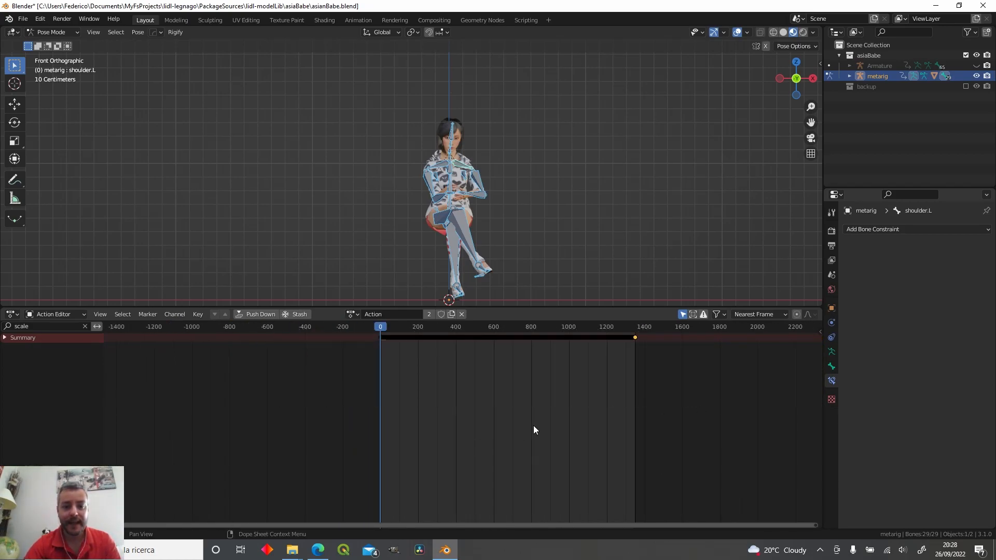
{"action": "key", "text": "Delete"}
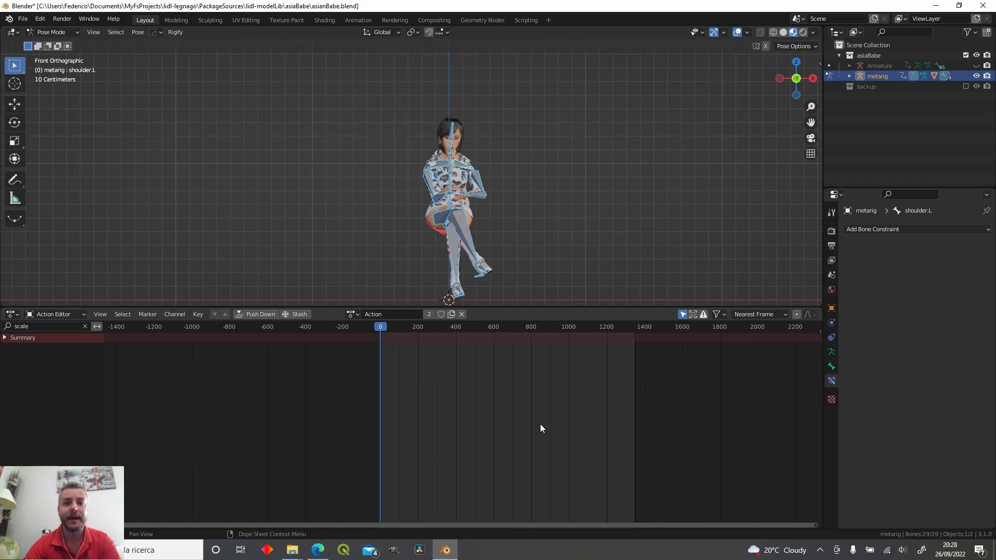
{"action": "left_click", "coordinate": [85, 326]}
- Rename the baked action as talking_sittin and push it down onto the NLA stack
{"action": "scroll", "coordinate": [622, 347], "scroll_direction": "up", "scroll_amount": 4}
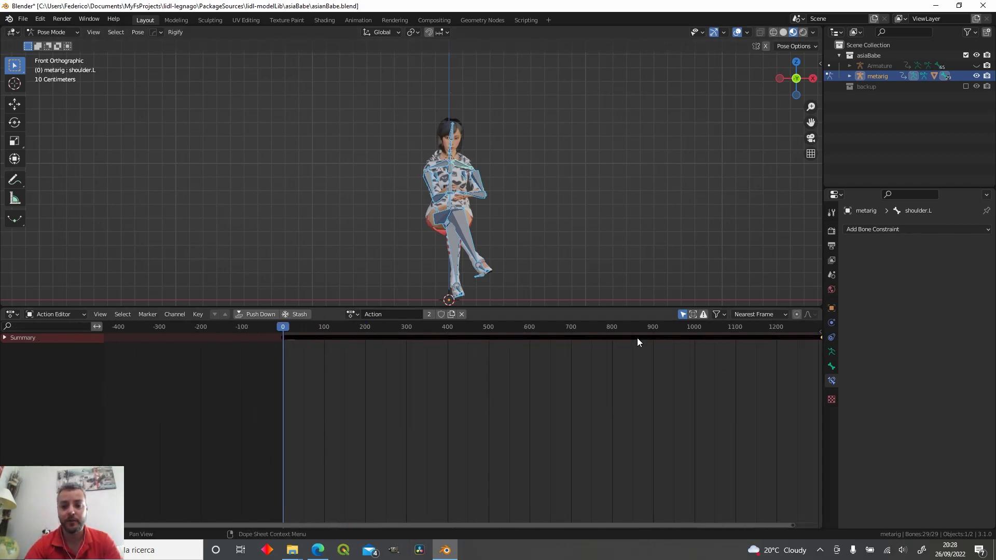
{"action": "left_click_drag", "start_coordinate": [276, 326], "coordinate": [201, 327]}
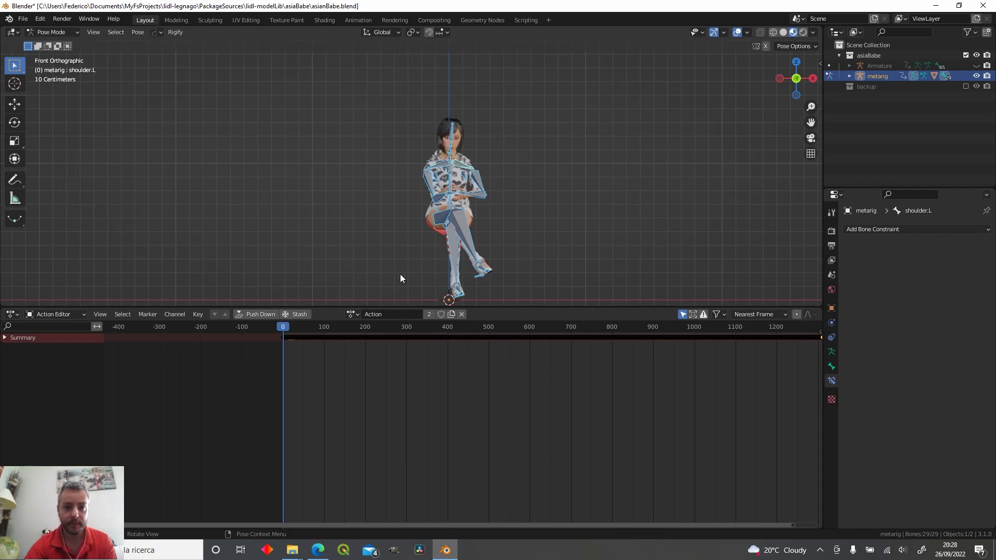
{"action": "left_click", "coordinate": [382, 314]}
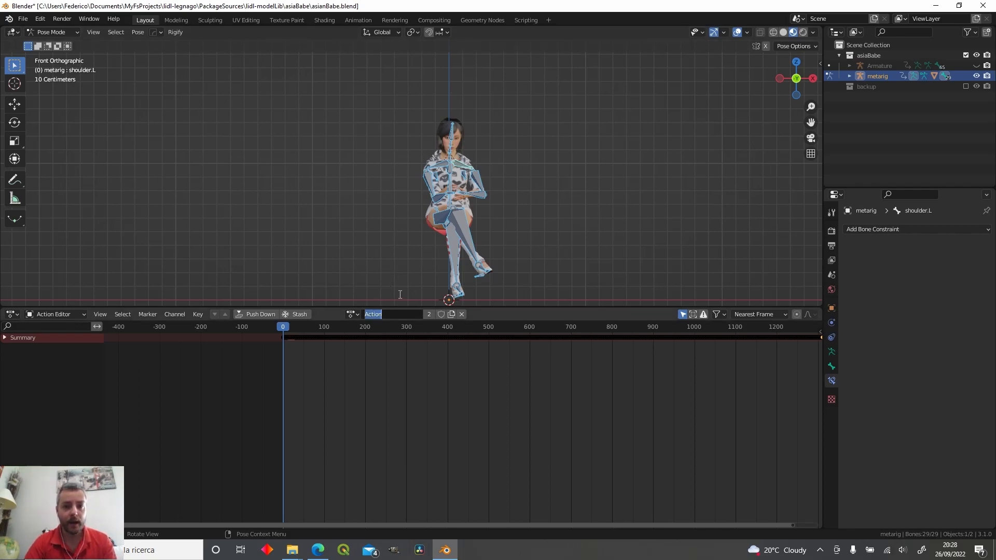
{"action": "type", "text": "talking_sittin"}
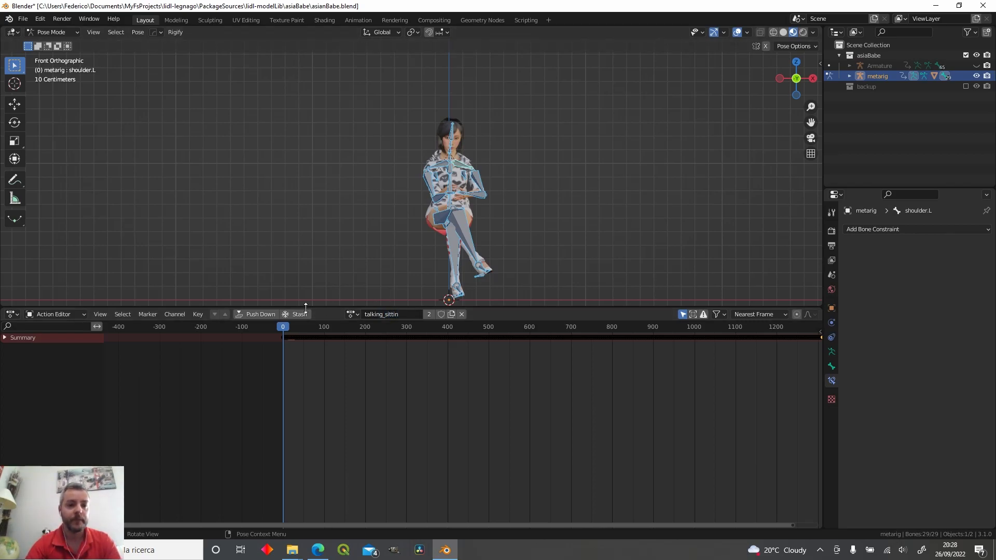
{"action": "left_click", "coordinate": [255, 314]}
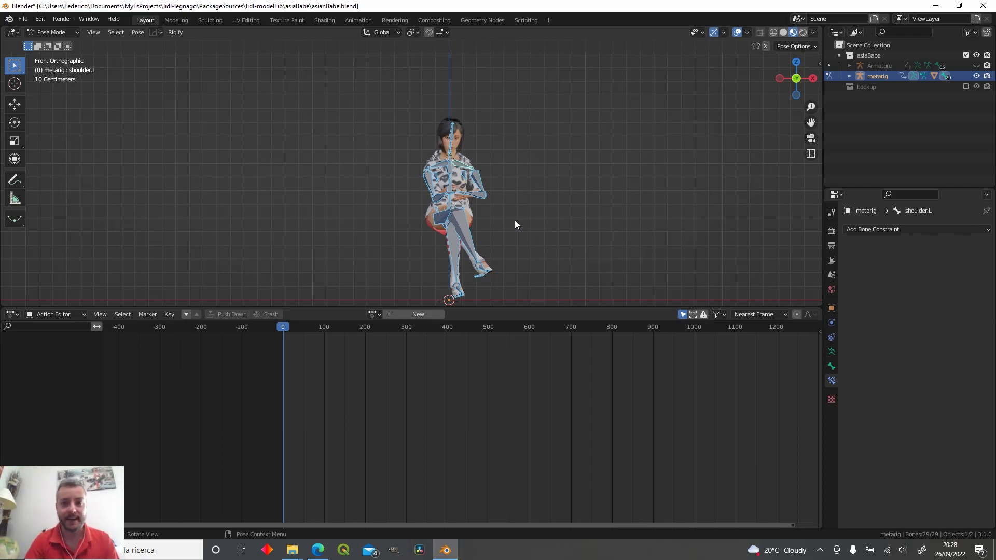
- Clear the rotation and location of all metarig bones to restore the rest pose
{"action": "middle_click_drag", "start_coordinate": [514, 220], "coordinate": [494, 228]}
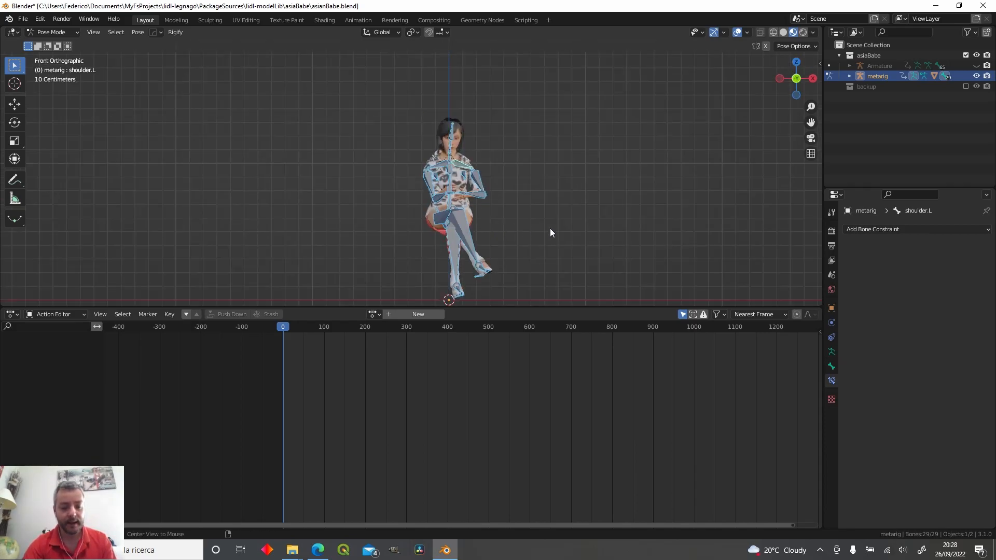
{"action": "key", "text": "alt+r"}
{"action": "key", "text": "alt+g"}
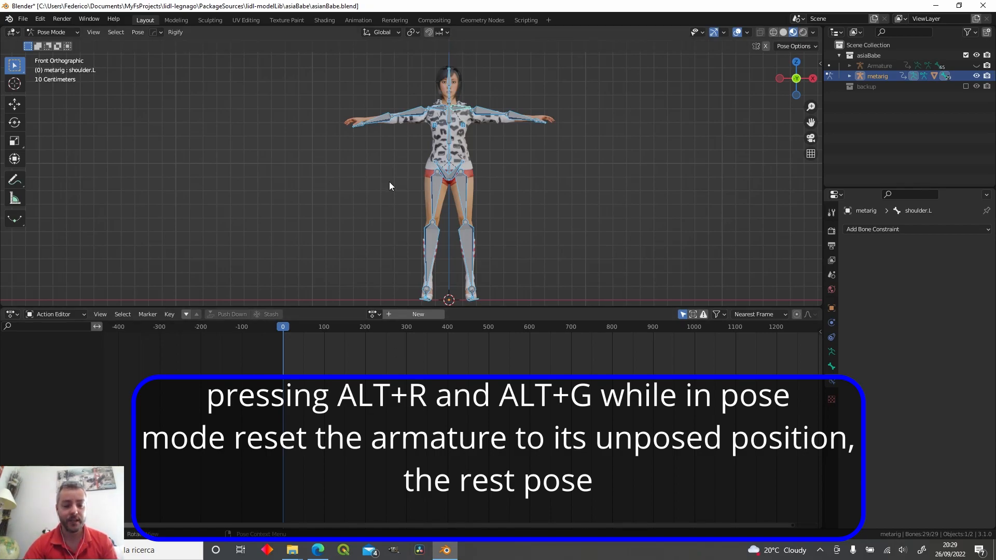
- Insert Location & Rotation keyframes for all metarig bones in the rest pose at frames 0, 1 and 2
{"action": "key", "text": "i"}
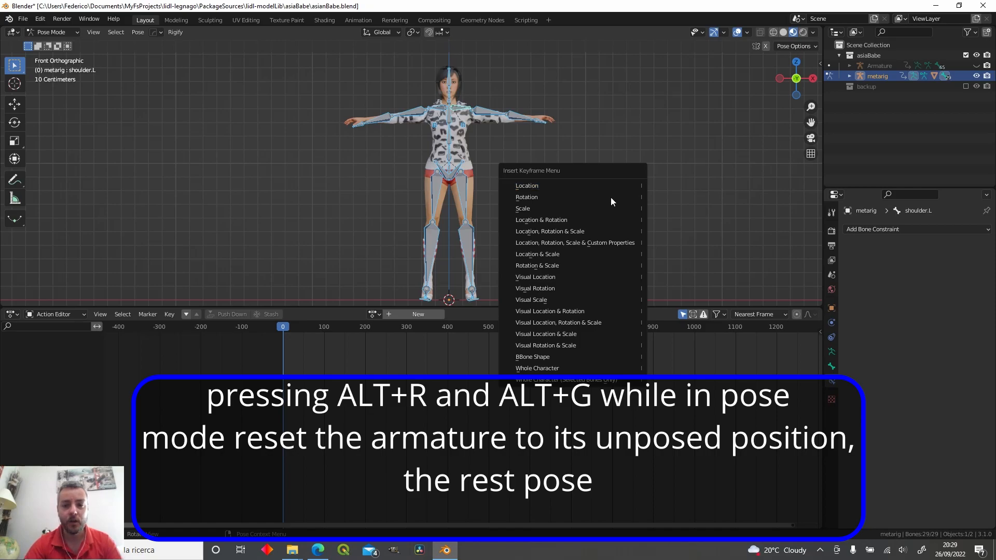
{"action": "left_click", "coordinate": [595, 222]}
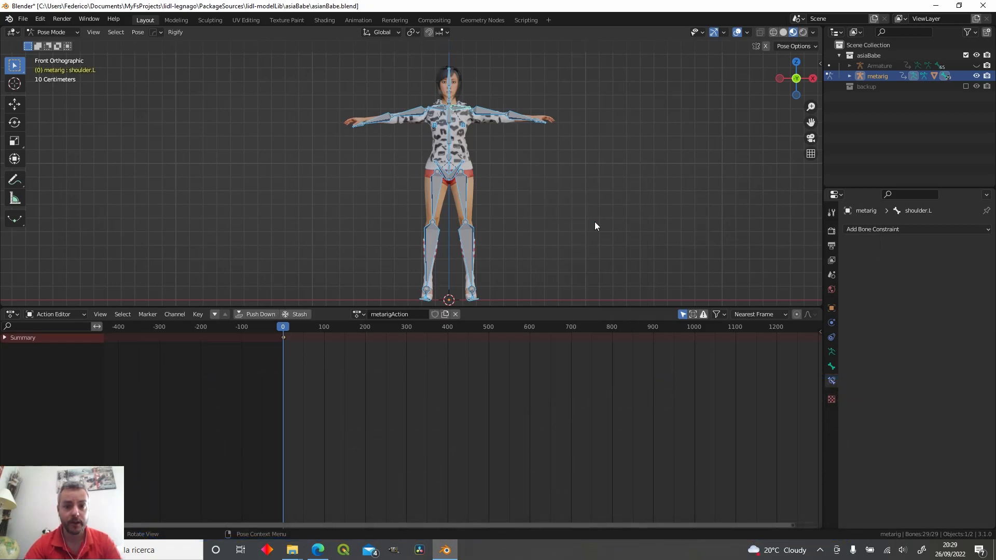
{"action": "key", "text": "Right"}
{"action": "key", "text": "i"}
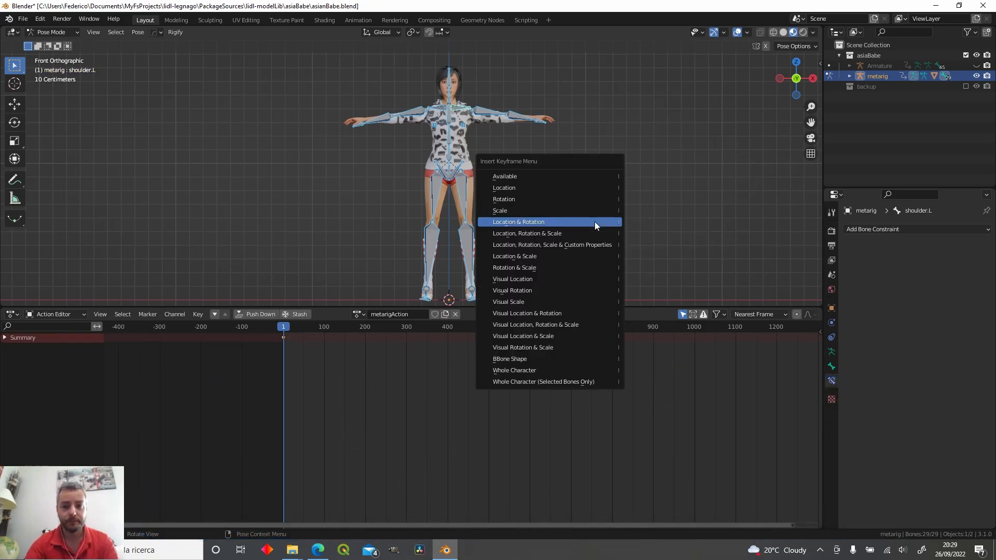
{"action": "left_click", "coordinate": [595, 223]}
{"action": "key", "text": "Right"}
{"action": "key", "text": "i"}
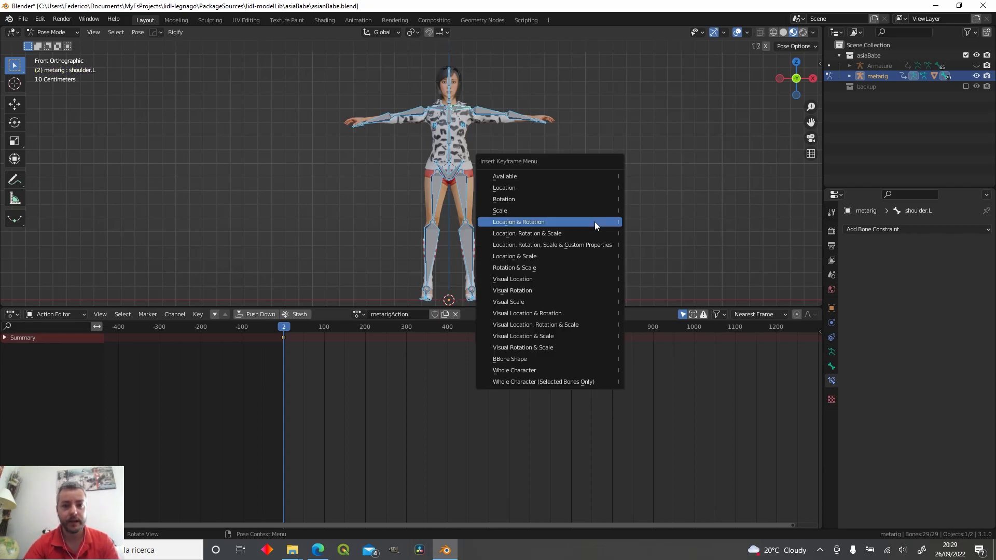
{"action": "left_click", "coordinate": [595, 223]}
- Rename the rest-pose action as Default_State and push it down onto the NLA stack
{"action": "left_click", "coordinate": [408, 315]}
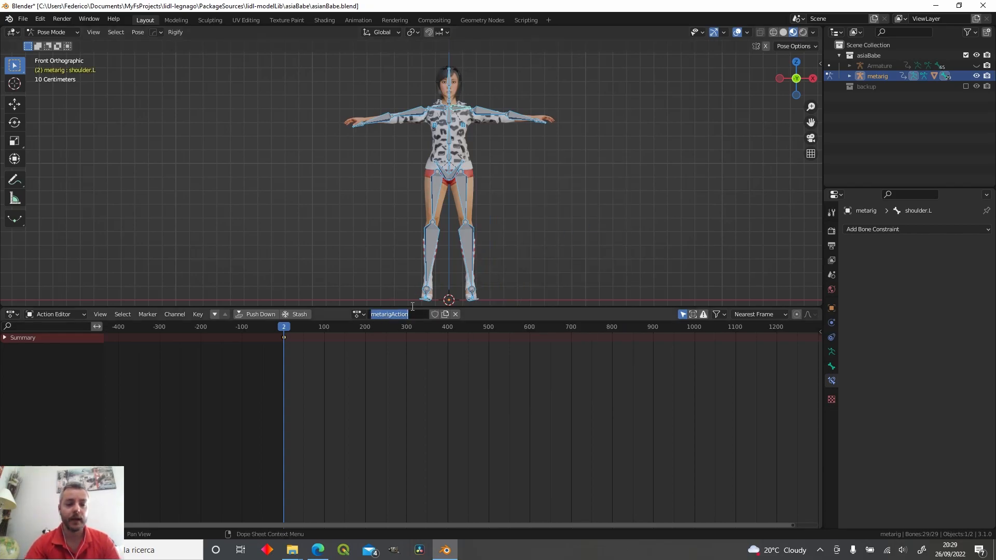
{"action": "type", "text": "Default_State"}
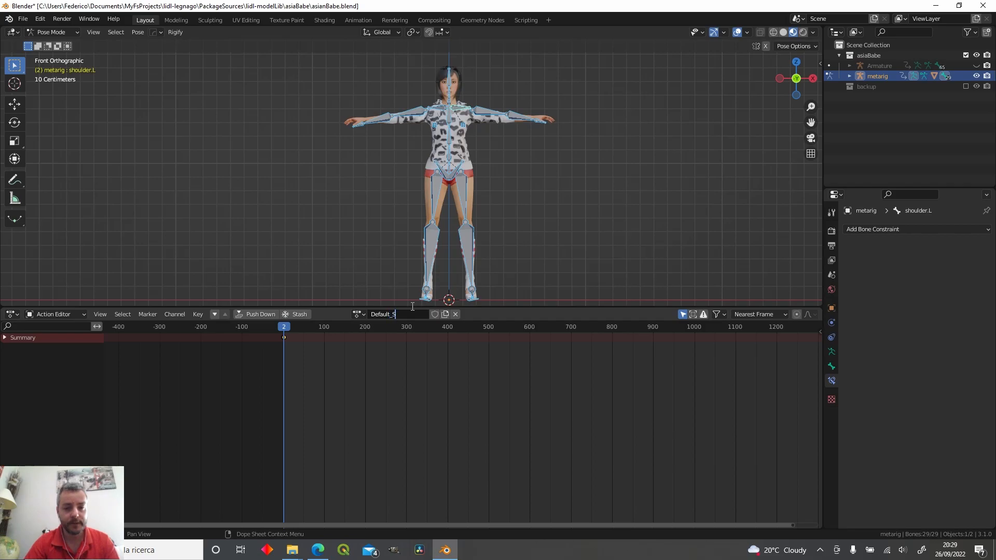
{"action": "left_click", "coordinate": [256, 314]}
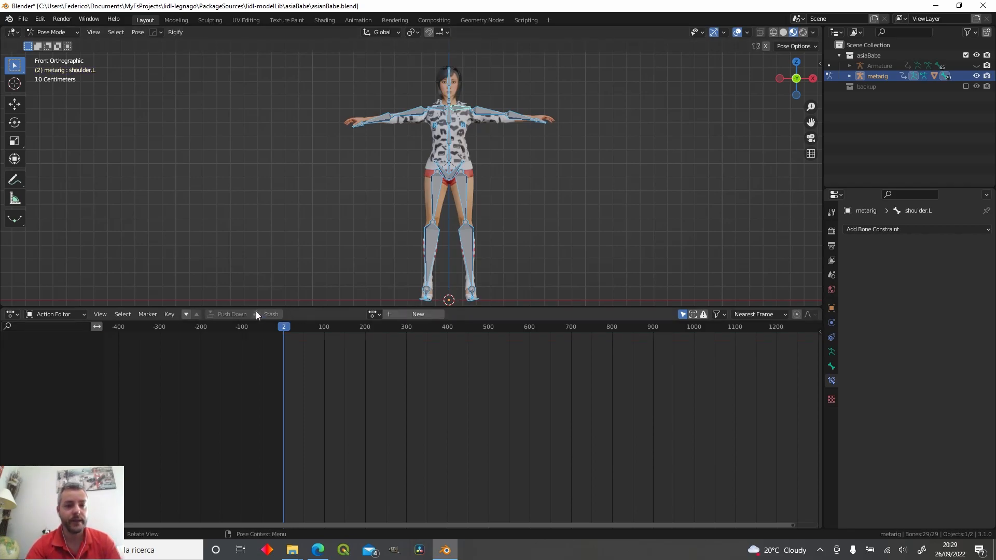
- In the Nonlinear Animation editor, rename the talking_sittin track as talking and the other track as Default_State
{"action": "left_click", "coordinate": [10, 314]}
{"action": "left_click", "coordinate": [133, 390]}
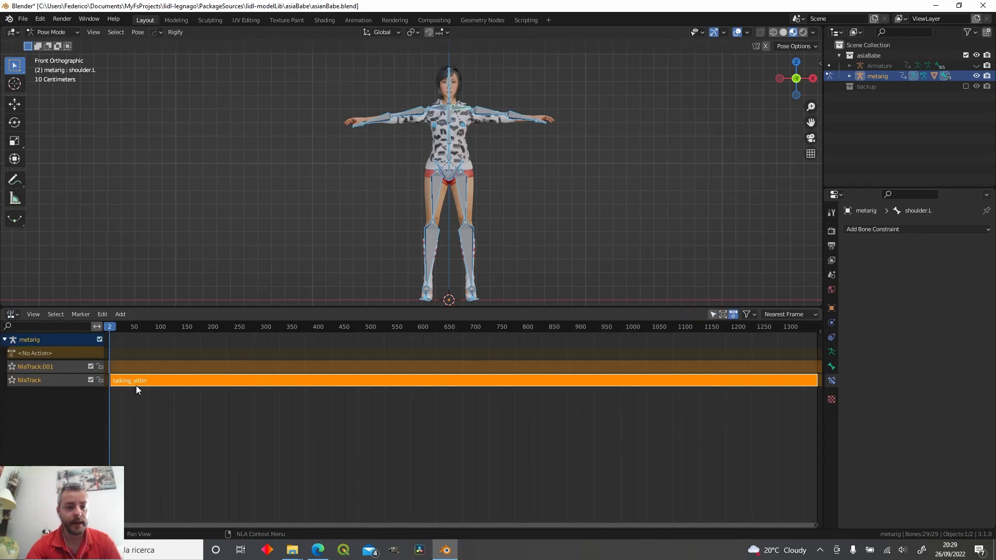
{"action": "double_click", "coordinate": [59, 385]}
{"action": "type", "text": "talking"}
{"action": "key", "text": "Return"}
{"action": "double_click", "coordinate": [71, 366]}
{"action": "type", "text": "Default_State"}
{"action": "key", "text": "Return"}
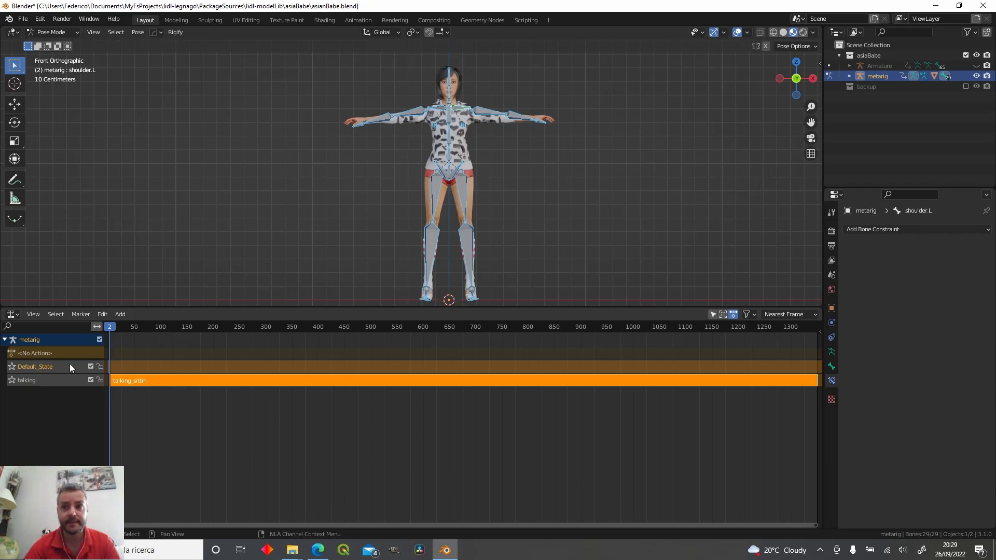
- Return to Object Mode, add an empty at the world origin and name it asianBabe
{"action": "left_click", "coordinate": [59, 33]}
{"action": "left_click", "coordinate": [54, 45]}
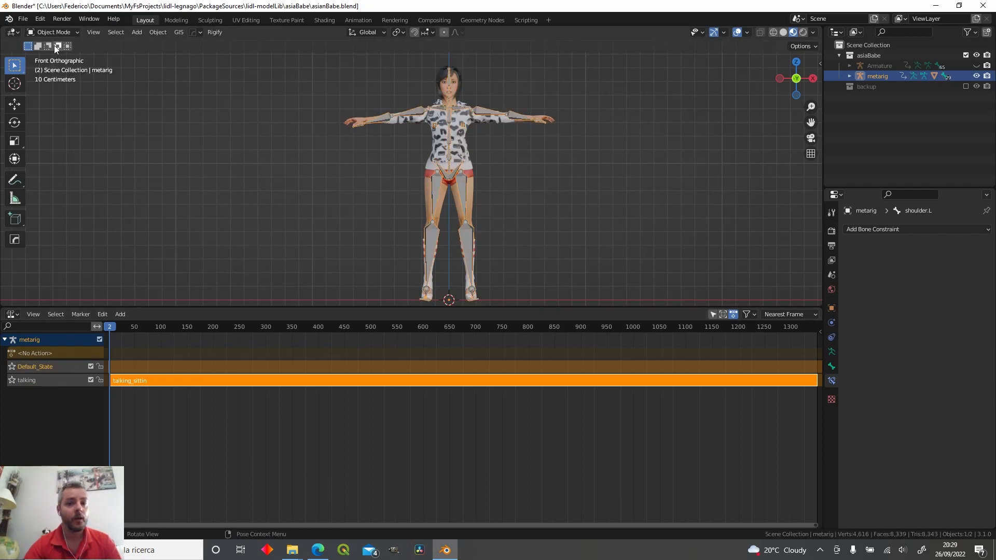
{"action": "left_click", "coordinate": [137, 32]}
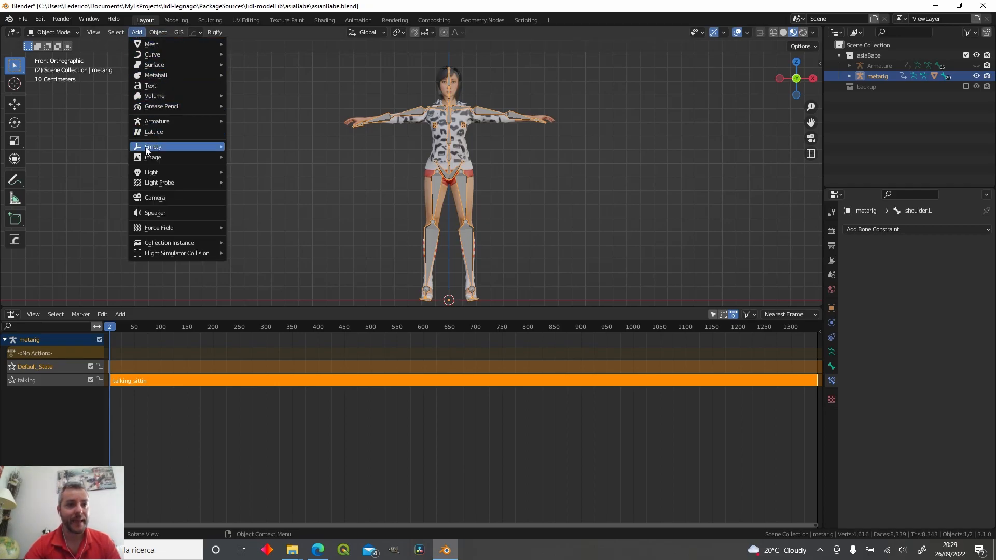
{"action": "mouse_move", "coordinate": [147, 150]}
{"action": "left_click", "coordinate": [247, 150]}
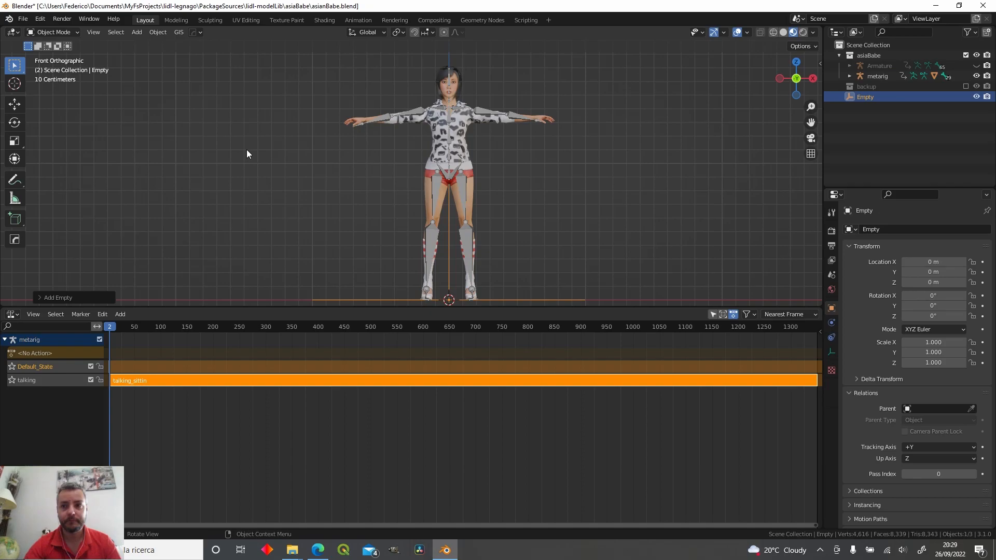
{"action": "double_click", "coordinate": [872, 98]}
{"action": "type", "text": "asianBab"}
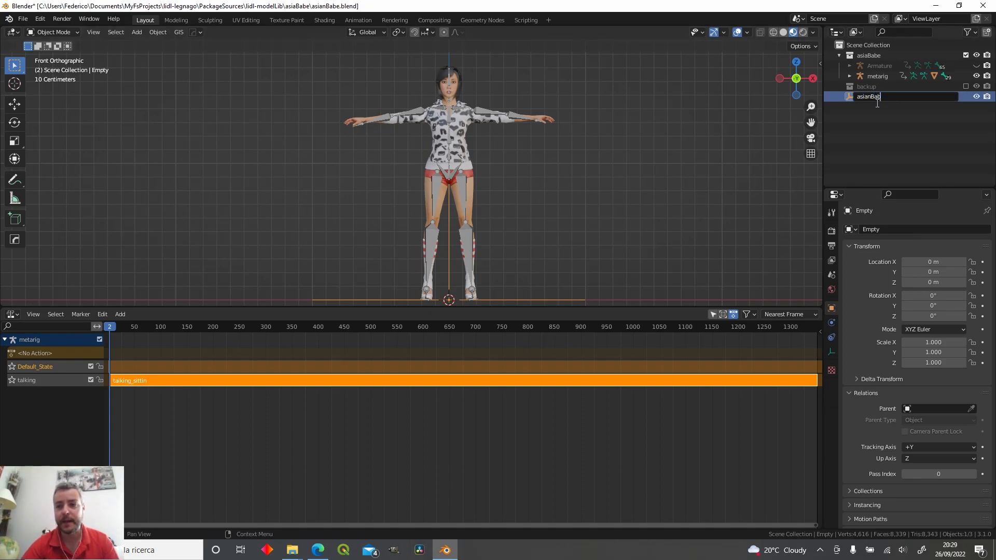
{"action": "type", "text": "e"}
{"action": "key", "text": "Return"}
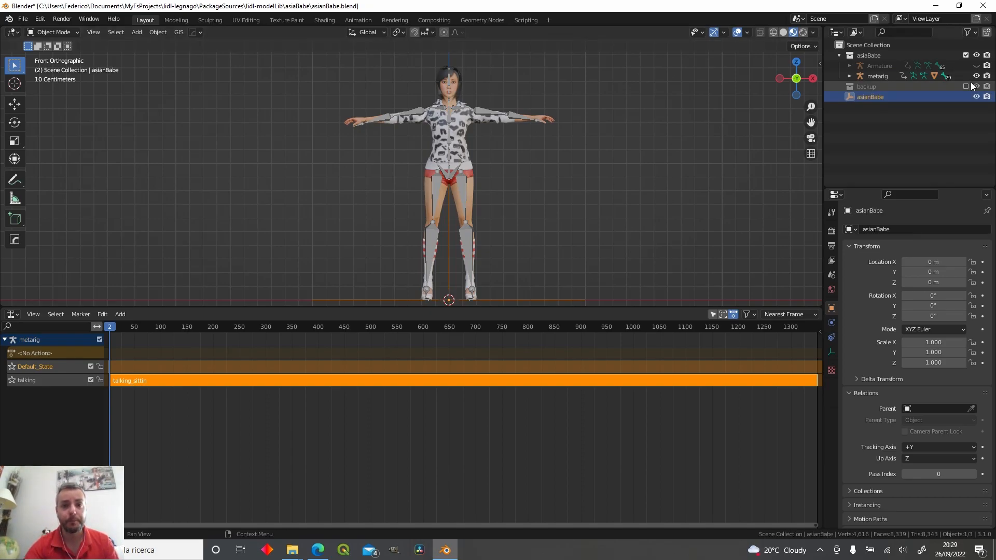
- Parent the metarig to the asianBabe empty and test the link with a cancelled move of the empty
{"action": "left_click", "coordinate": [465, 205], "text": "shift"}
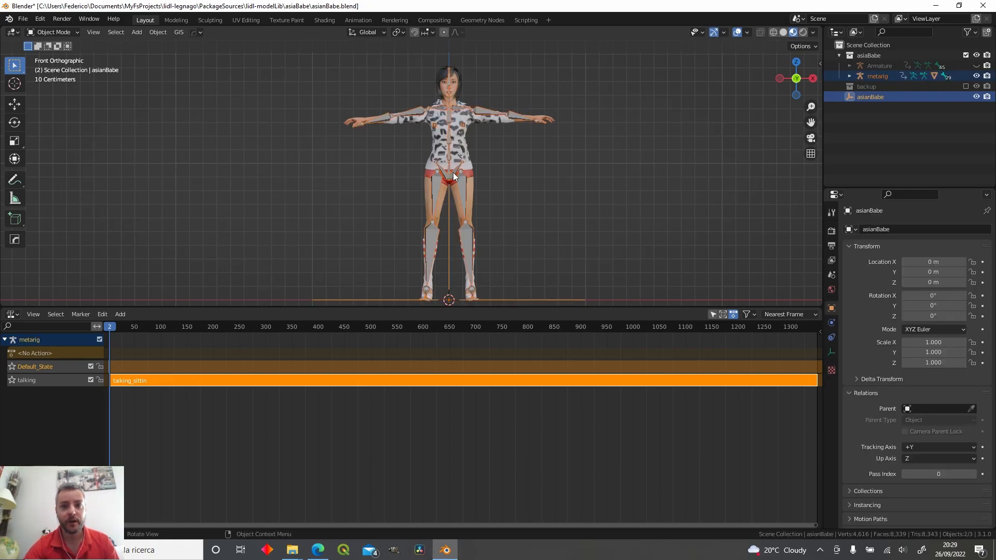
{"action": "key", "text": "ctrl+p"}
{"action": "left_click", "coordinate": [518, 302]}
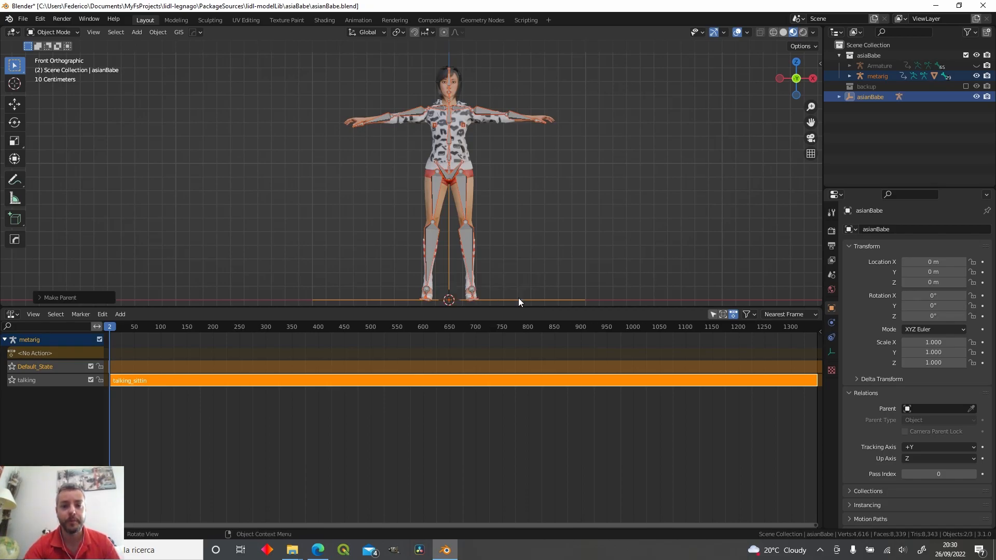
{"action": "left_click", "coordinate": [584, 213]}
{"action": "left_click", "coordinate": [532, 300]}
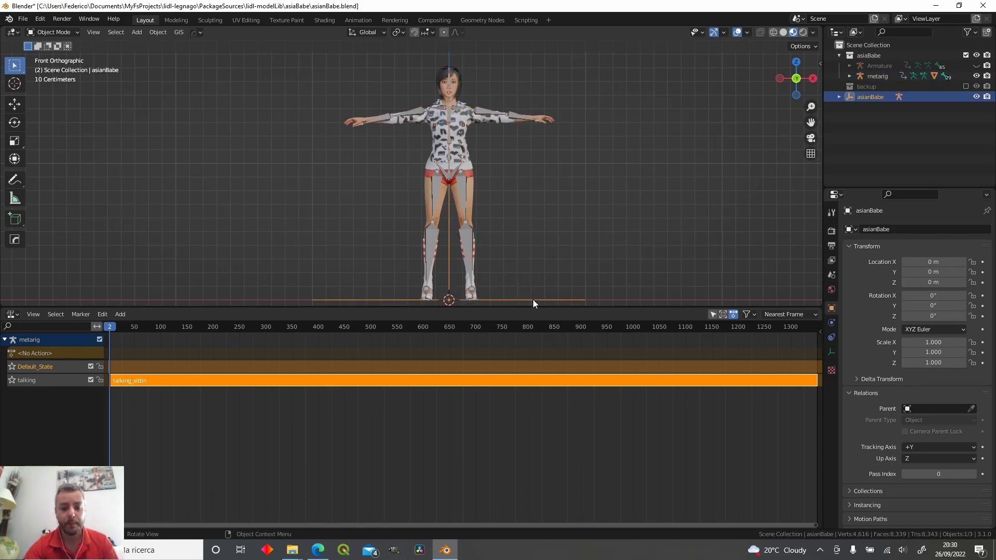
{"action": "key", "text": "g"}
{"action": "right_click", "coordinate": [594, 262]}
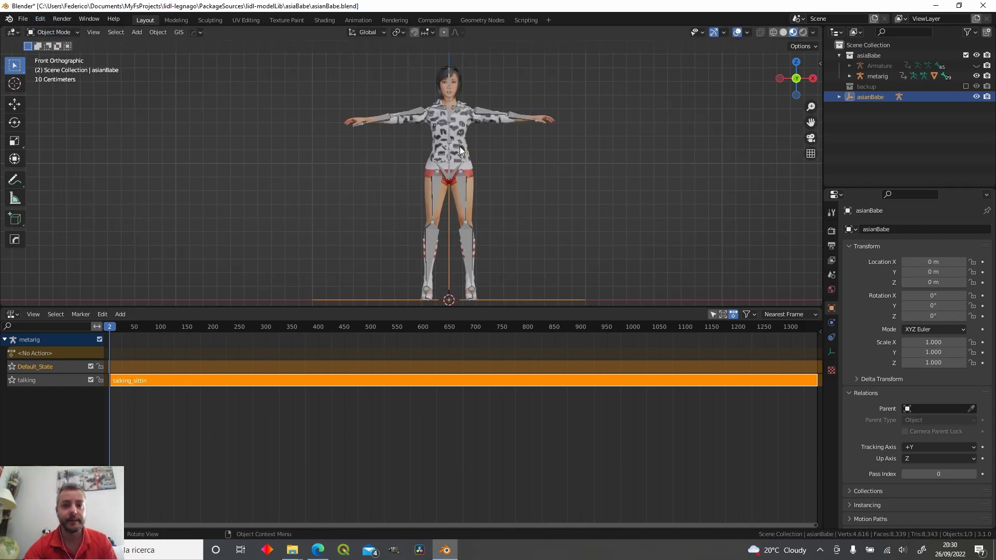
- Switch the Default_State track off and on to compare the resulting poses of the character
{"action": "scroll", "coordinate": [369, 164], "scroll_direction": "down", "scroll_amount": 3}
{"action": "left_click_drag", "start_coordinate": [497, 307], "coordinate": [497, 332]}
{"action": "left_click", "coordinate": [90, 392]}
{"action": "left_click", "coordinate": [89, 393]}
{"action": "left_click", "coordinate": [89, 393]}
{"action": "key", "text": "g"}
{"action": "key", "text": "Escape"}
{"action": "left_click", "coordinate": [90, 392]}
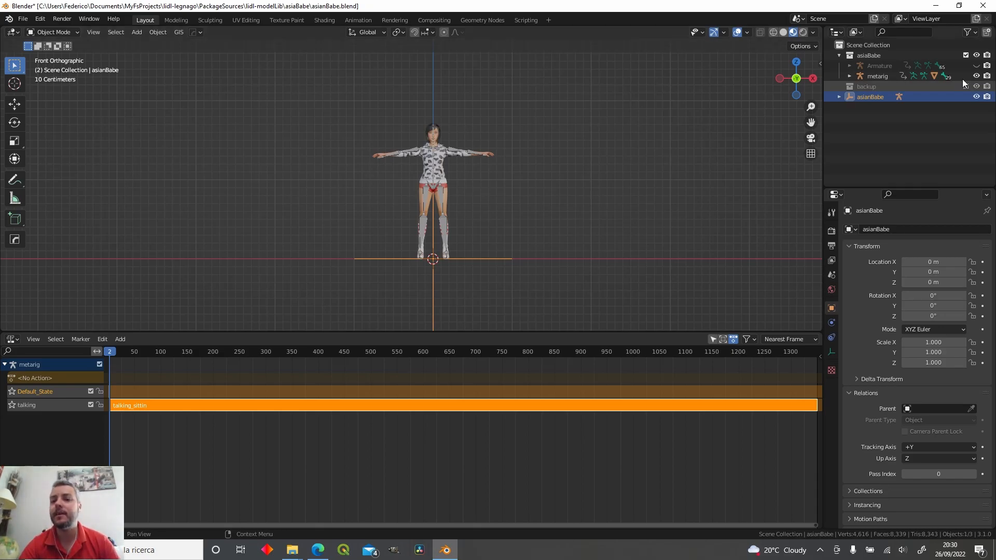
- Move the asianBabe empty into the asiaBabe collection, and unhide the Armature and move it into the backup collection
{"action": "left_click_drag", "start_coordinate": [852, 99], "coordinate": [876, 57]}
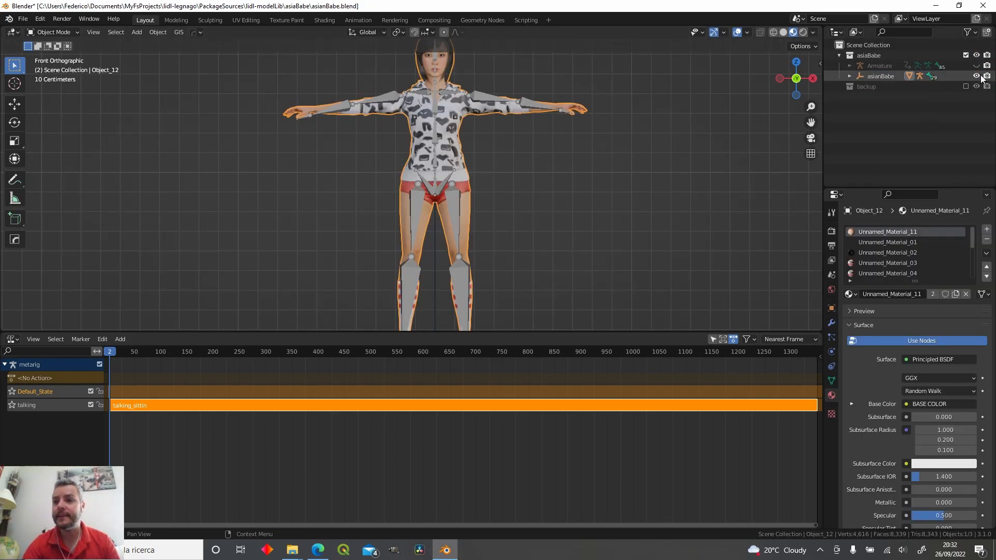
{"action": "left_click", "coordinate": [894, 66]}
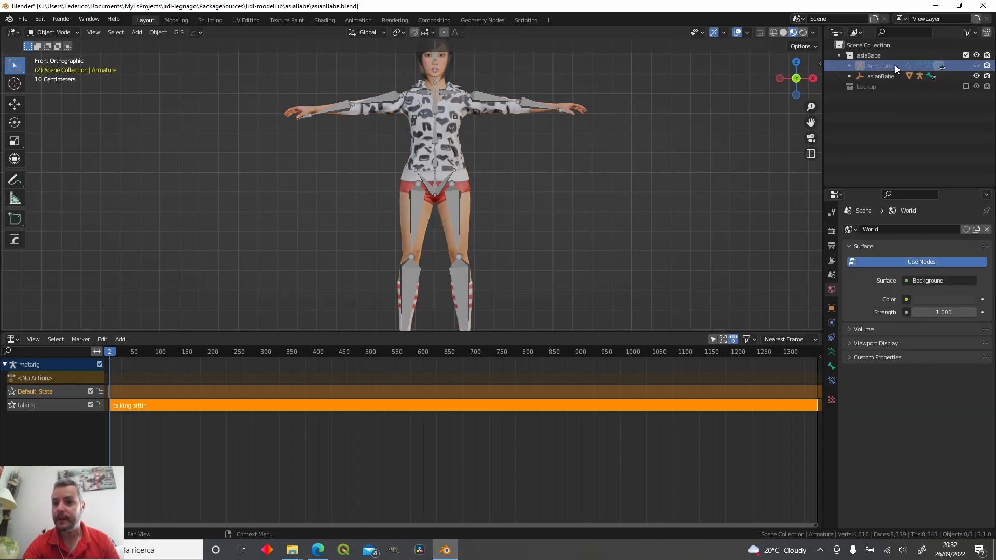
{"action": "left_click", "coordinate": [975, 66]}
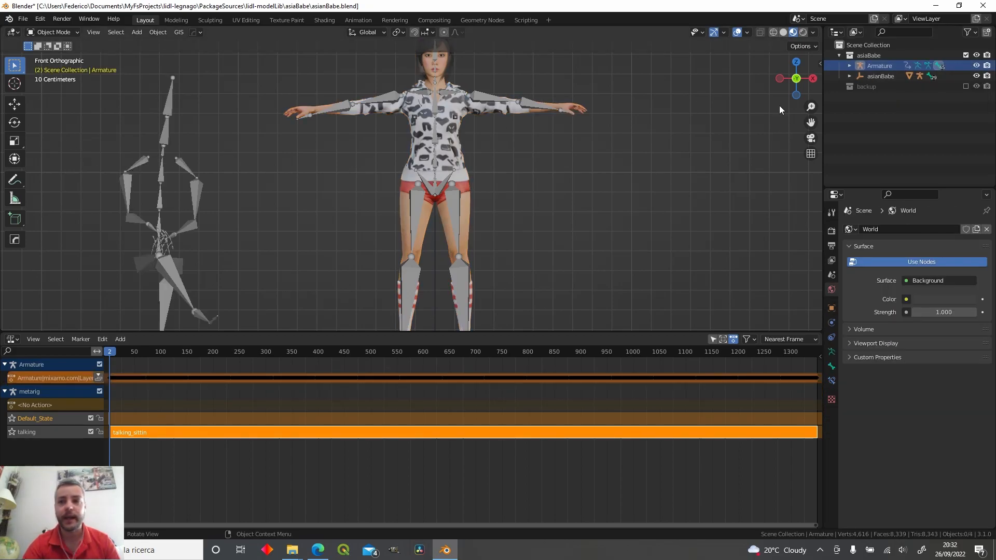
{"action": "left_click_drag", "start_coordinate": [896, 69], "coordinate": [876, 91]}
{"action": "left_click", "coordinate": [890, 65]}
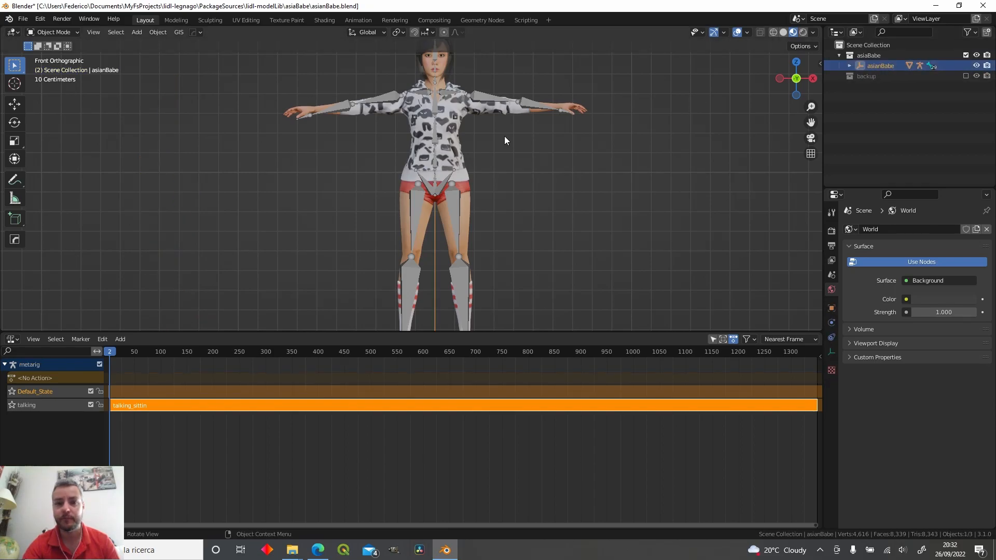
- Set the current frame of the animation back to 0
{"action": "scroll", "coordinate": [467, 178], "scroll_direction": "down", "scroll_amount": 3}
{"action": "key", "text": "Left"}
{"action": "key", "text": "Left"}
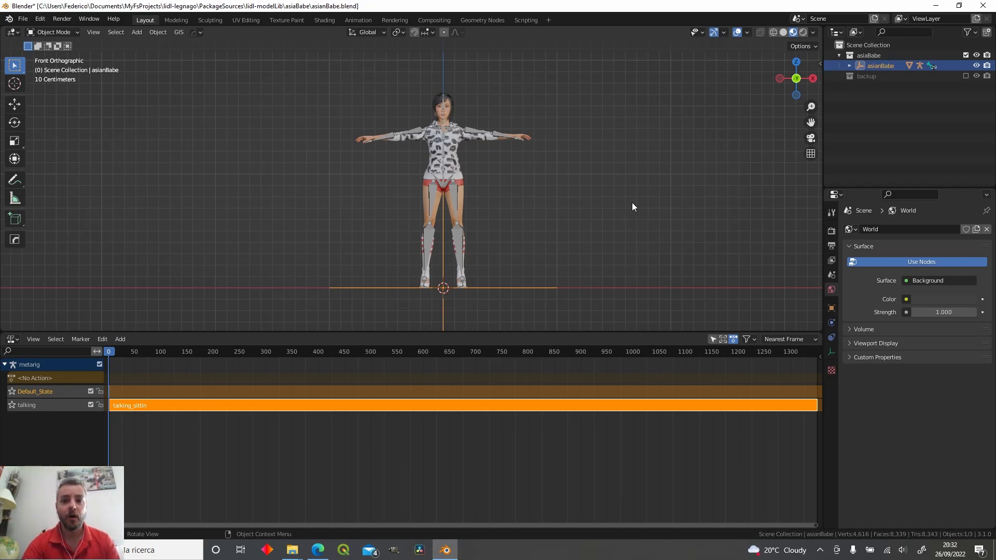
- Show the object list of Multi-Export glTF 2.0 and reload its LODs from the scene's collections
{"action": "key", "text": "n"}
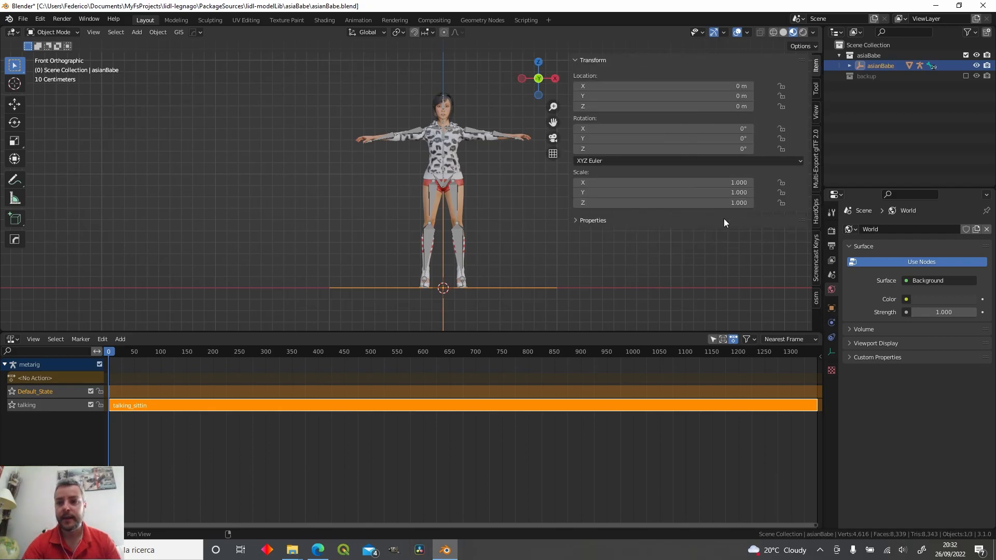
{"action": "left_click", "coordinate": [817, 150]}
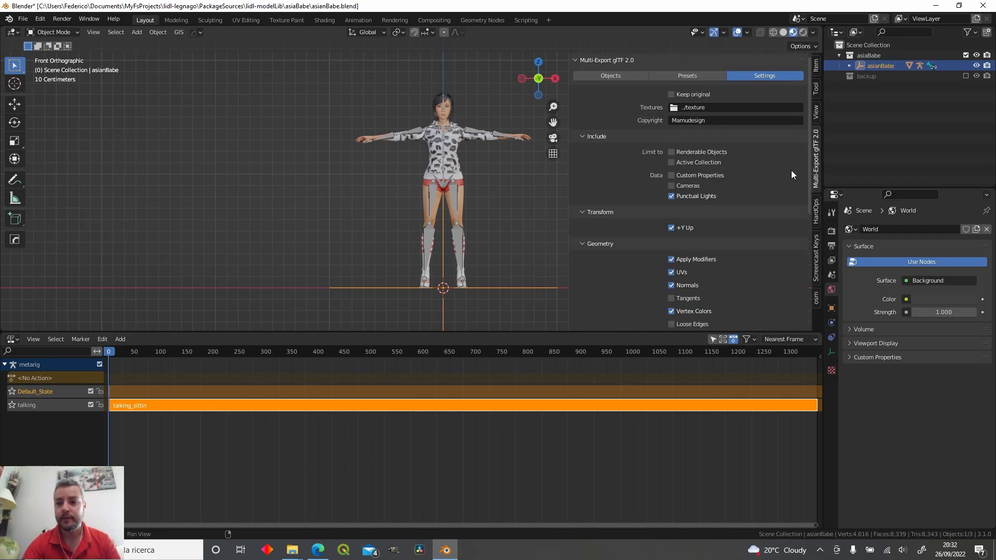
{"action": "left_click", "coordinate": [604, 76]}
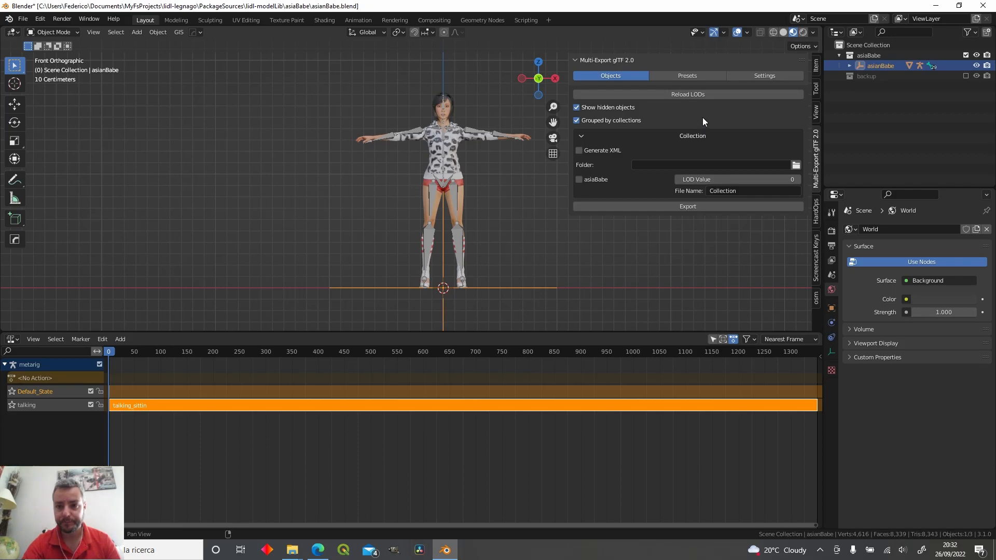
{"action": "left_click", "coordinate": [708, 96]}
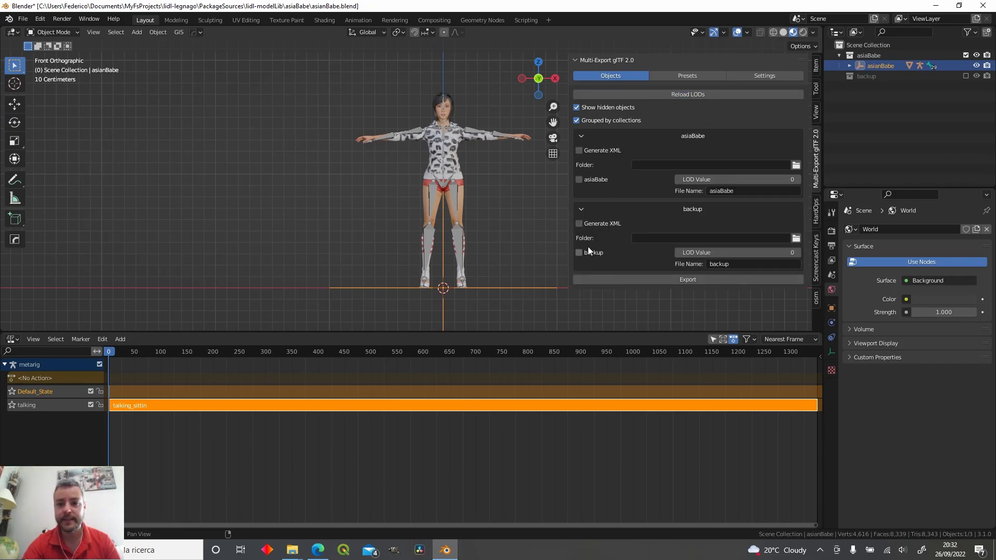
- Export the asiaBabe collection as glTF with Generate XML enabled, using the blend file's asiaBabe folder as destination
{"action": "left_click", "coordinate": [599, 151]}
{"action": "left_click", "coordinate": [790, 178]}
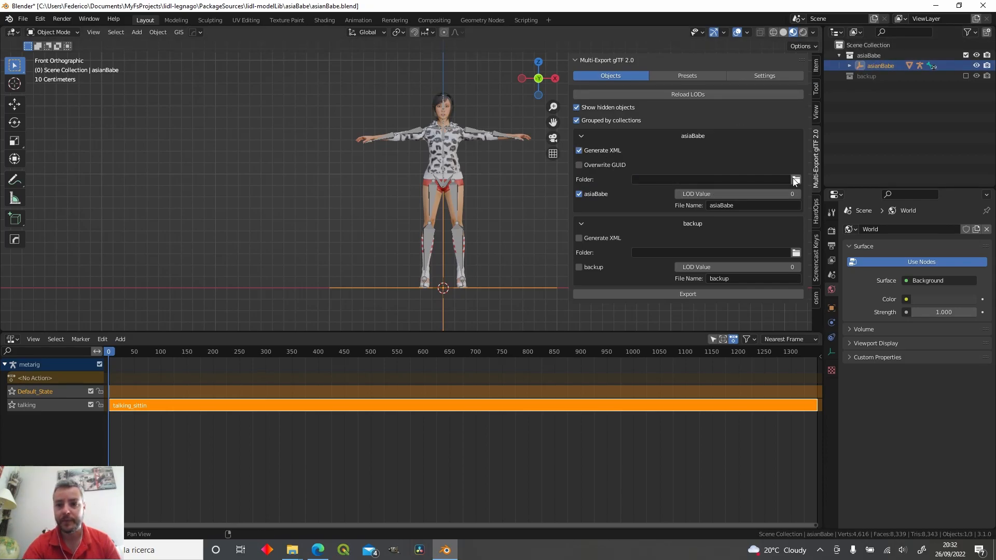
{"action": "left_click", "coordinate": [796, 179]}
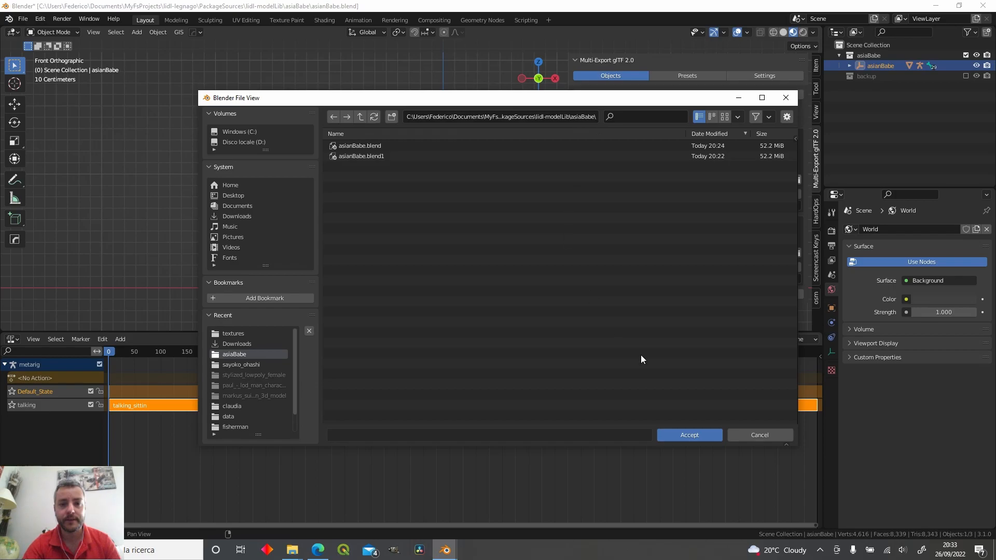
{"action": "left_click", "coordinate": [688, 436]}
{"action": "left_click", "coordinate": [690, 294]}
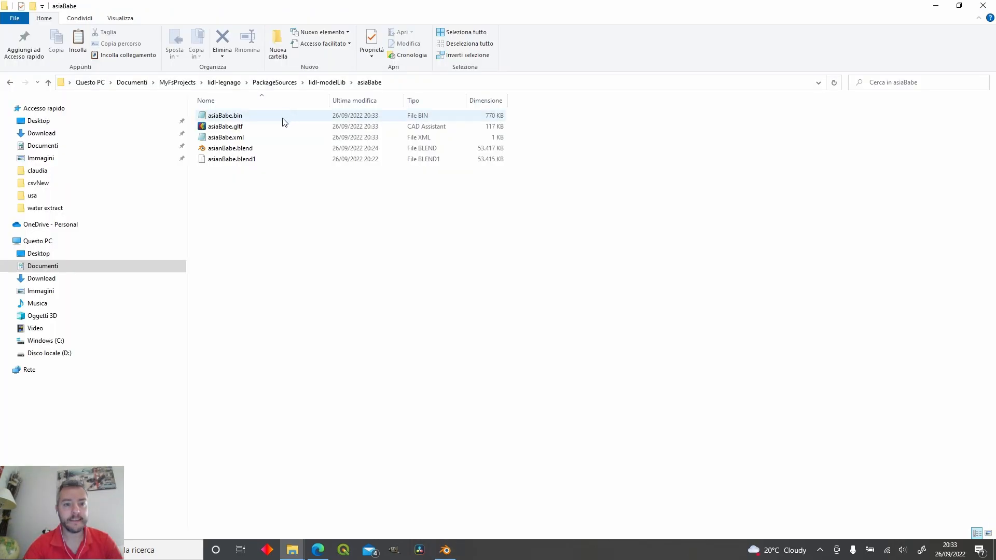
- Switch to File Explorer and inspect the exported asiaBabe bin, gltf and xml files and the apps available for opening the gltf
{"action": "left_click", "coordinate": [268, 138]}
{"action": "left_click", "coordinate": [282, 127]}
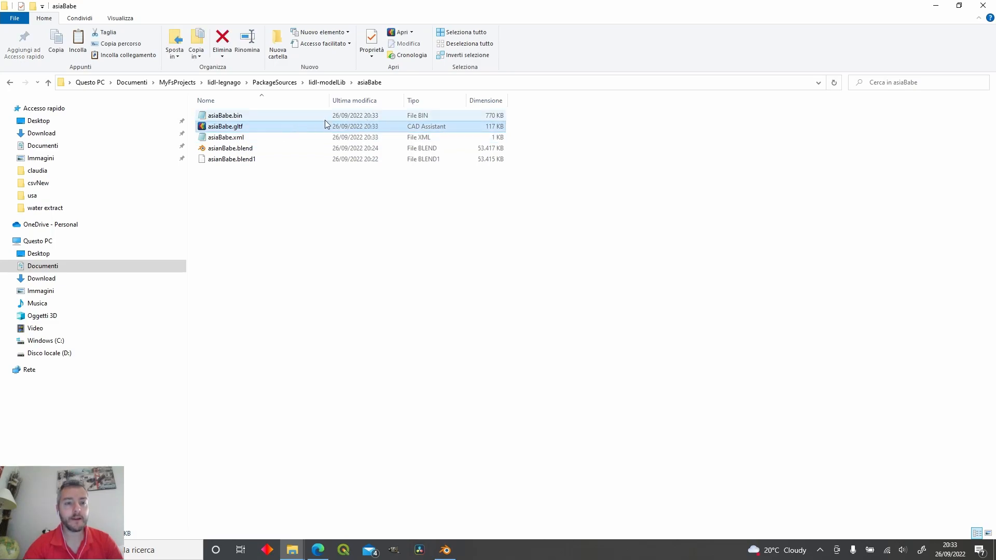
{"action": "left_click", "coordinate": [291, 116]}
{"action": "left_click", "coordinate": [276, 126]}
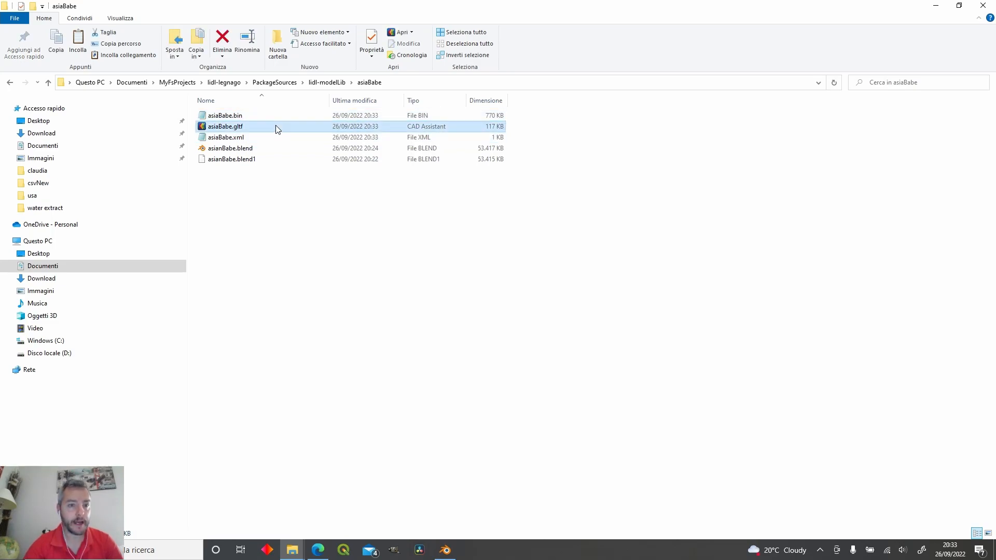
{"action": "right_click", "coordinate": [275, 125]}
{"action": "mouse_move", "coordinate": [332, 234]}
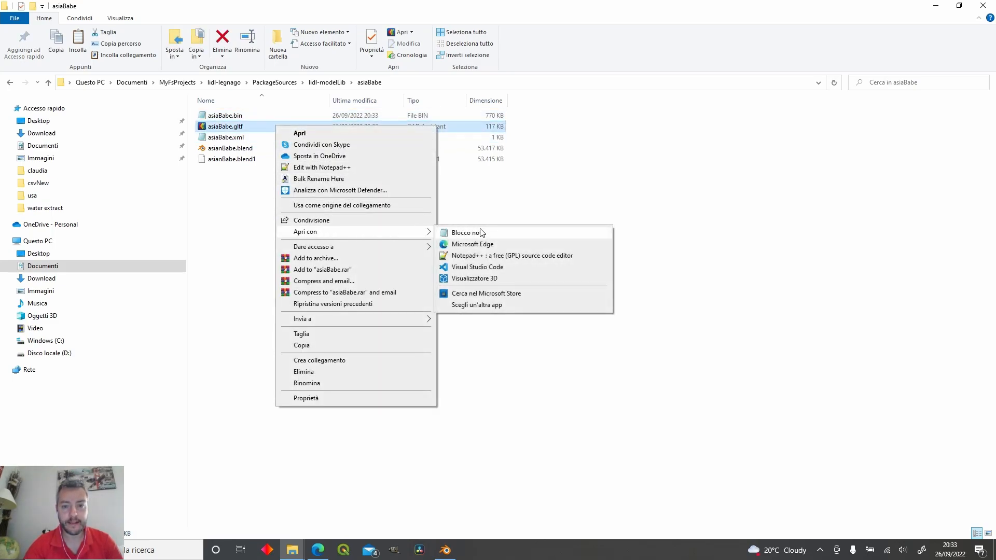
{"action": "left_click", "coordinate": [268, 226]}
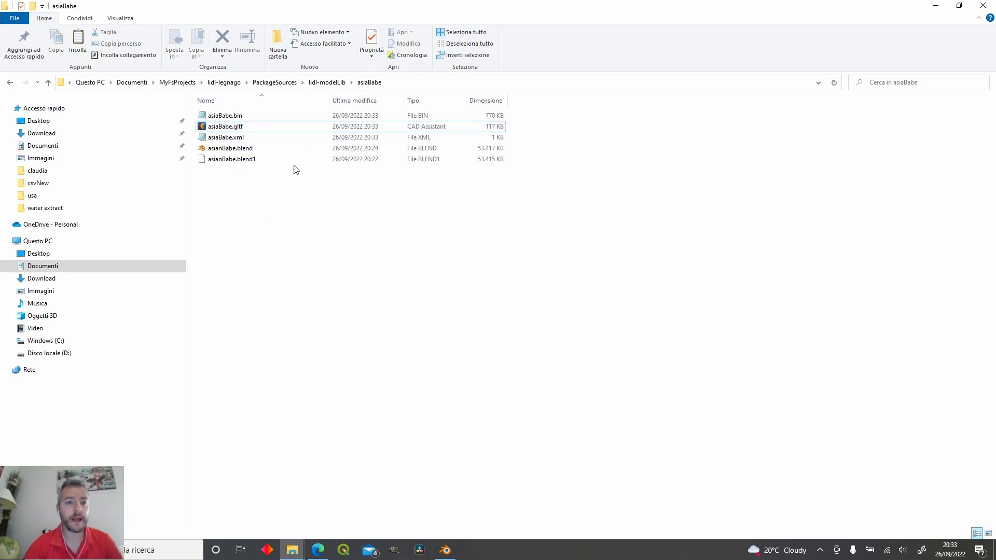
- Copy the five Unnamed_Material PNG textures from the texture folder into the asiaBabe folder
{"action": "left_click", "coordinate": [327, 82]}
{"action": "double_click", "coordinate": [272, 138]}
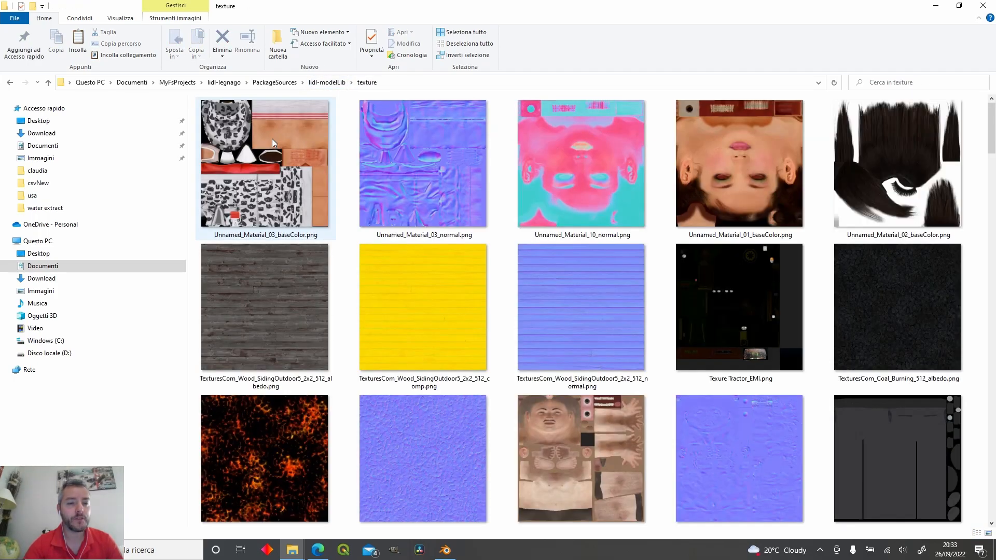
{"action": "left_click_drag", "start_coordinate": [295, 147], "coordinate": [921, 151]}
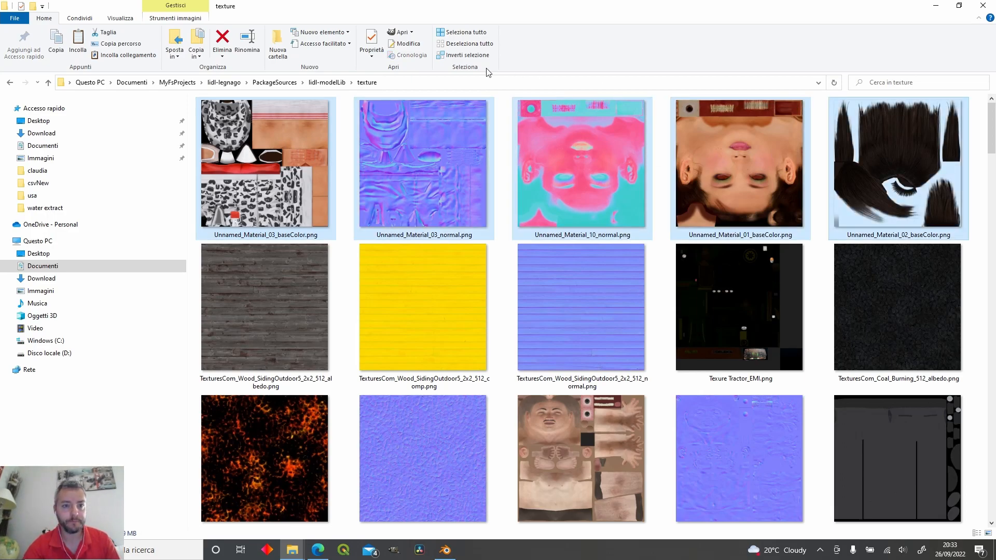
{"action": "left_click", "coordinate": [329, 83]}
{"action": "double_click", "coordinate": [254, 129]}
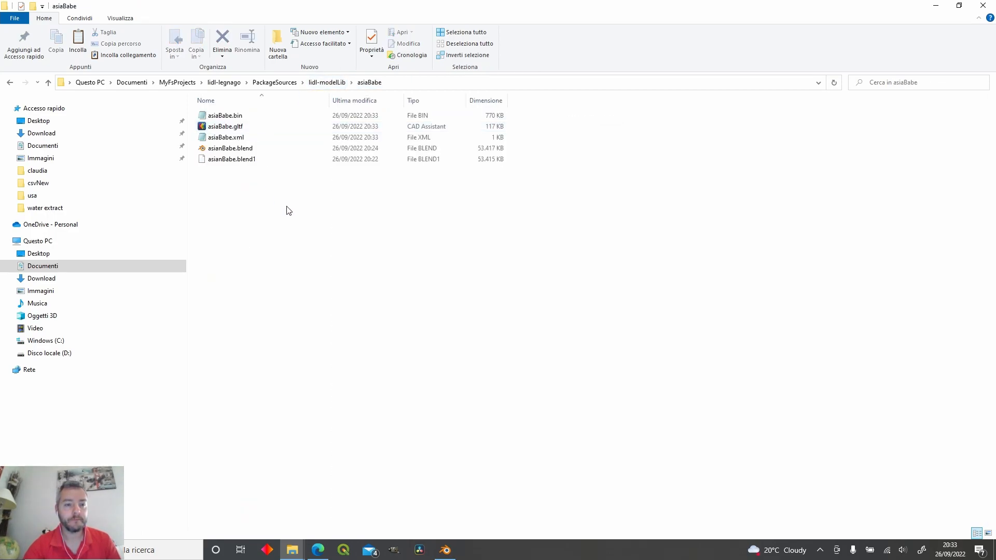
{"action": "key", "text": "ctrl+v"}
{"action": "left_click", "coordinate": [320, 240]}
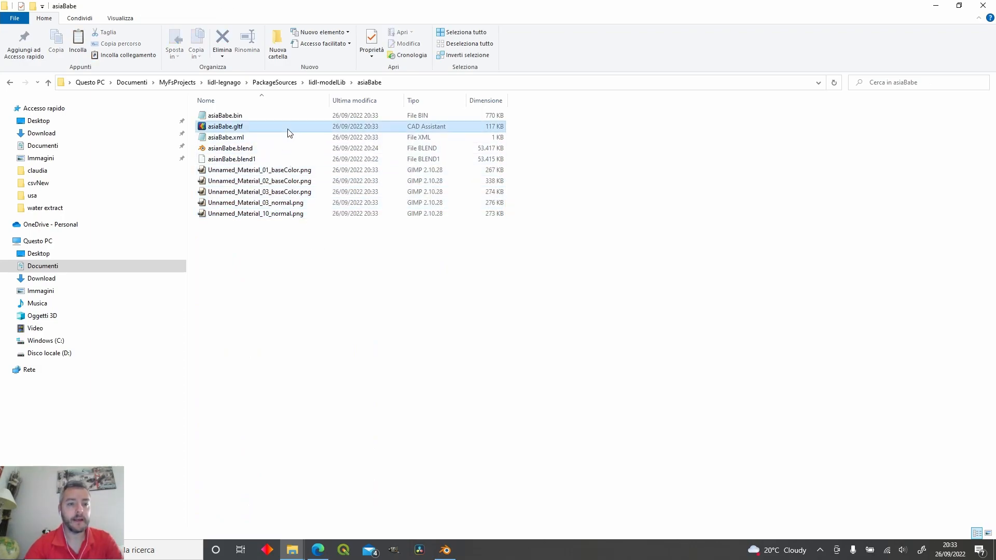
- Open asiaBabe.gltf in Visualizzatore 3D and play Animazione 2
{"action": "right_click", "coordinate": [288, 130]}
{"action": "mouse_move", "coordinate": [333, 240]}
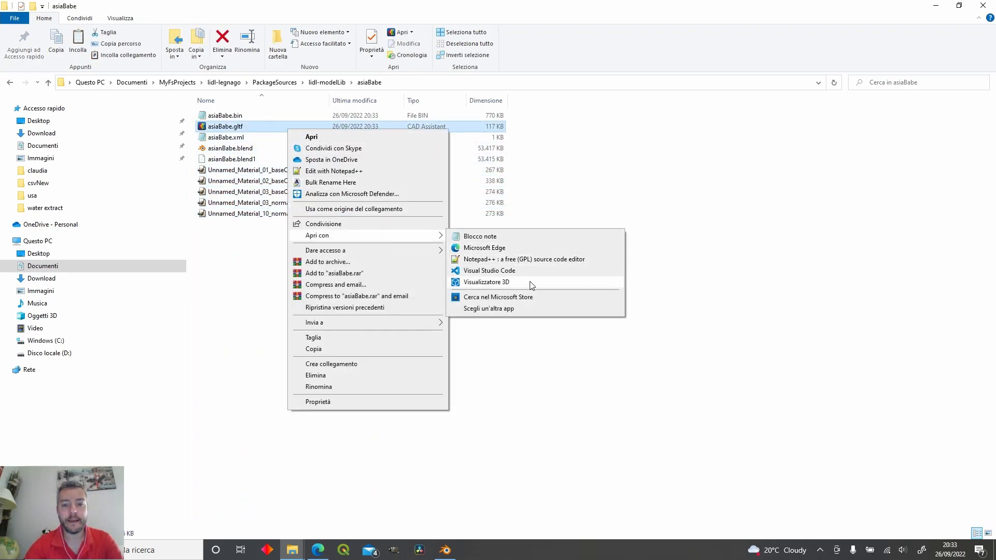
{"action": "left_click", "coordinate": [531, 283]}
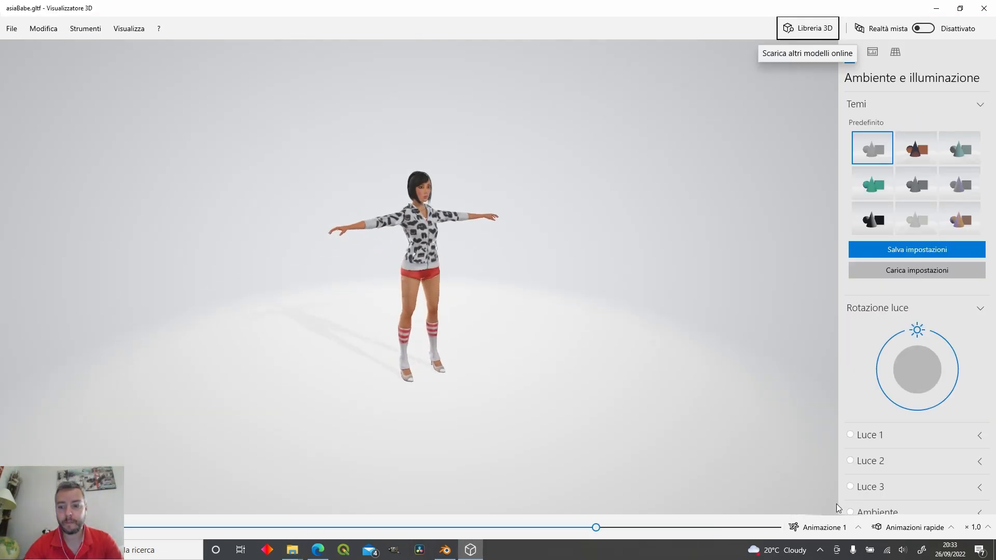
{"action": "left_click", "coordinate": [830, 527]}
{"action": "left_click", "coordinate": [833, 502]}
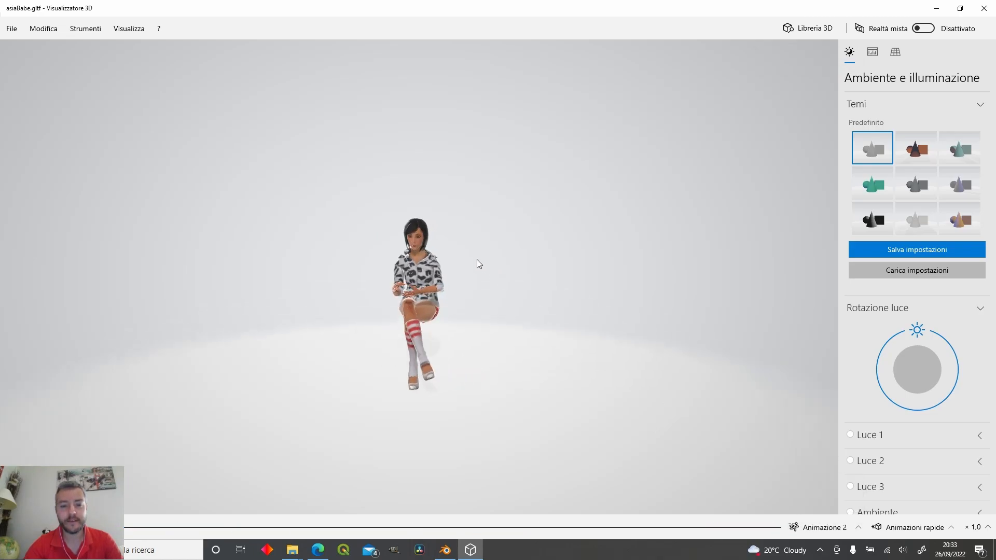
- Examine the seated talking animation of the character from the front, sides and back, and close the 3D viewer
{"action": "scroll", "coordinate": [471, 265], "scroll_direction": "up", "scroll_amount": 4}
{"action": "scroll", "coordinate": [599, 260], "scroll_direction": "down", "scroll_amount": 3}
{"action": "left_click_drag", "start_coordinate": [583, 273], "coordinate": [551, 256]}
{"action": "scroll", "coordinate": [508, 270], "scroll_direction": "up", "scroll_amount": 3}
{"action": "left_click_drag", "start_coordinate": [503, 279], "coordinate": [494, 257]}
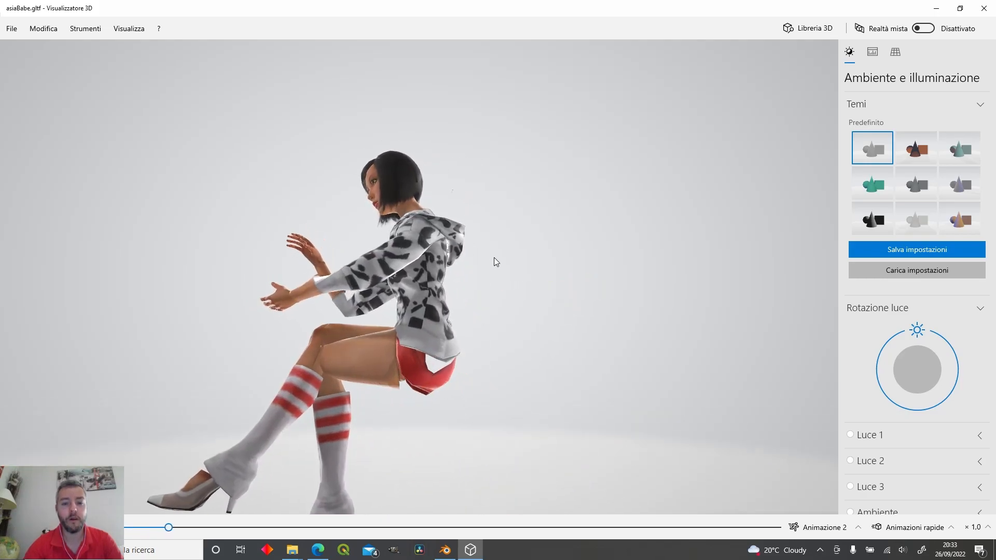
{"action": "left_click_drag", "start_coordinate": [454, 340], "coordinate": [425, 322]}
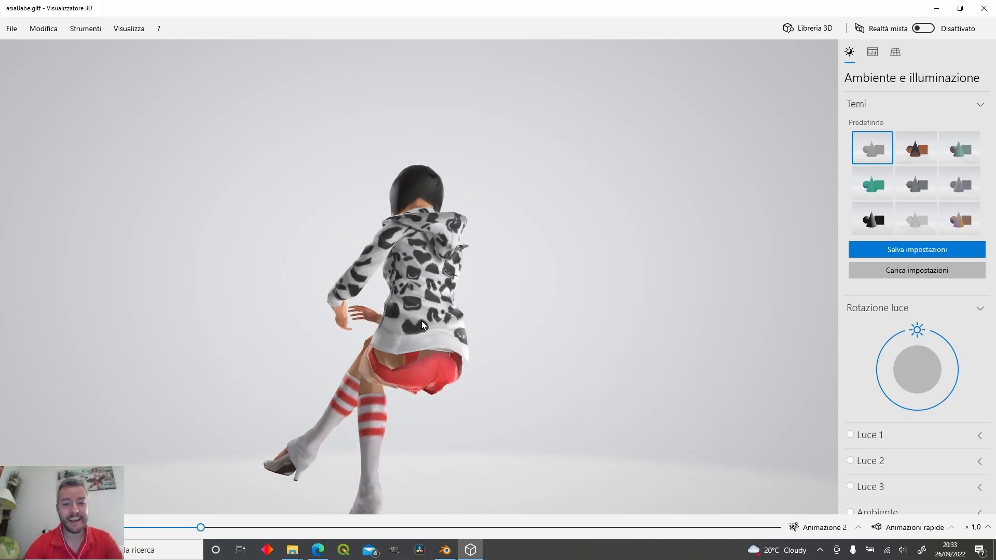
{"action": "left_click_drag", "start_coordinate": [274, 338], "coordinate": [468, 346]}
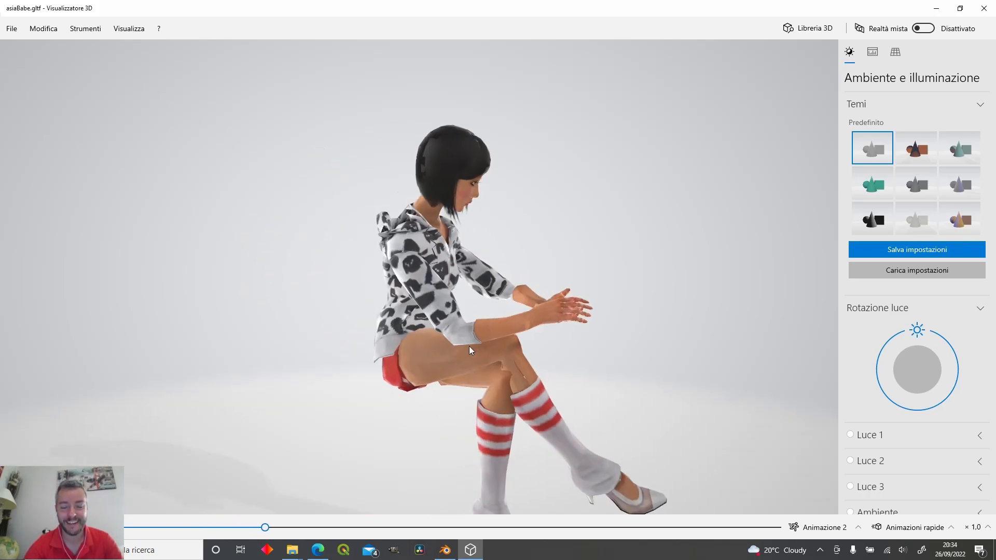
{"action": "left_click_drag", "start_coordinate": [482, 204], "coordinate": [553, 231]}
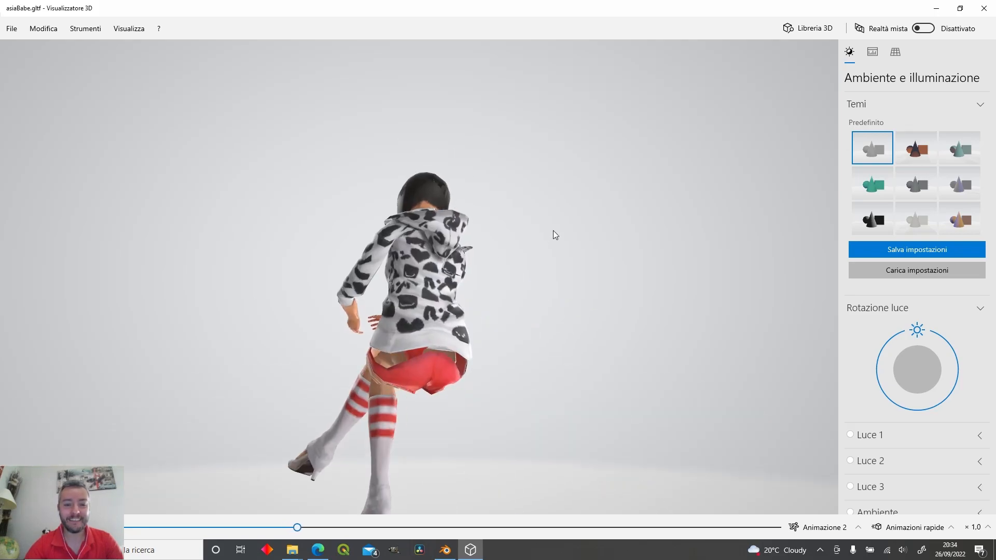
{"action": "left_click_drag", "start_coordinate": [332, 358], "coordinate": [418, 337]}
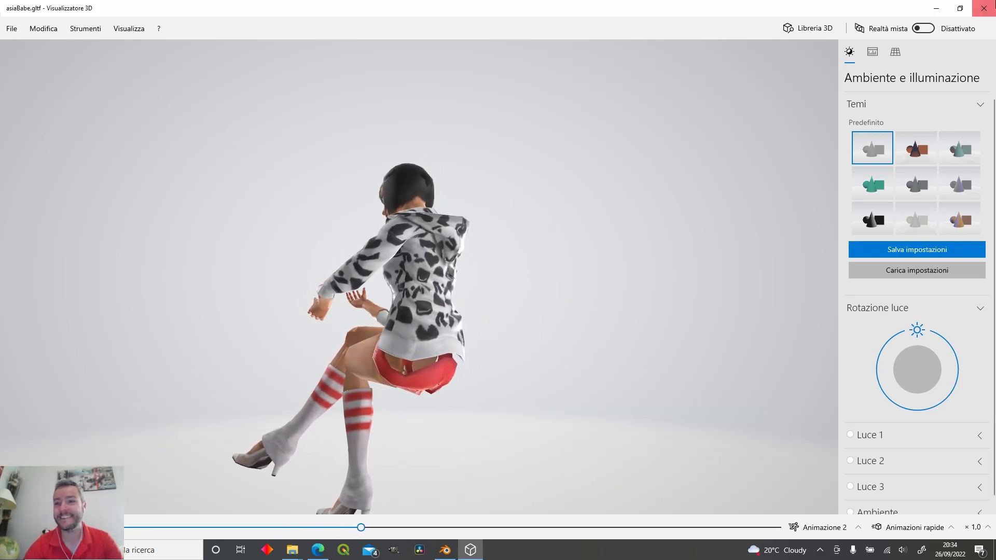
{"action": "left_click", "coordinate": [984, 8]}
{"action": "left_click", "coordinate": [411, 363]}
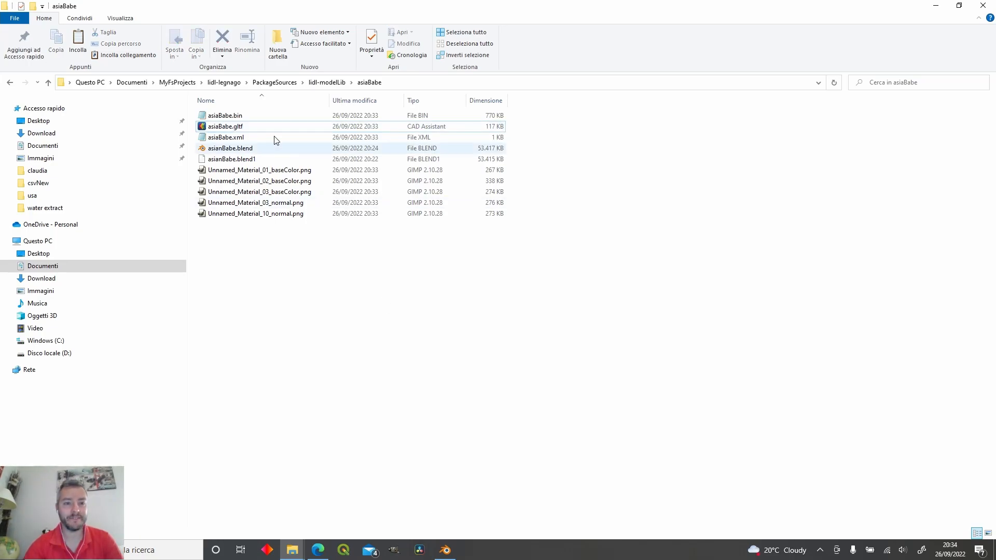
- Build the package by running fspackagetool.exe on the project file in the lidl-legnago folder, and close the build console
{"action": "left_click", "coordinate": [223, 82]}
{"action": "left_click", "coordinate": [217, 128]}
{"action": "left_click_drag", "start_coordinate": [218, 128], "coordinate": [238, 116]}
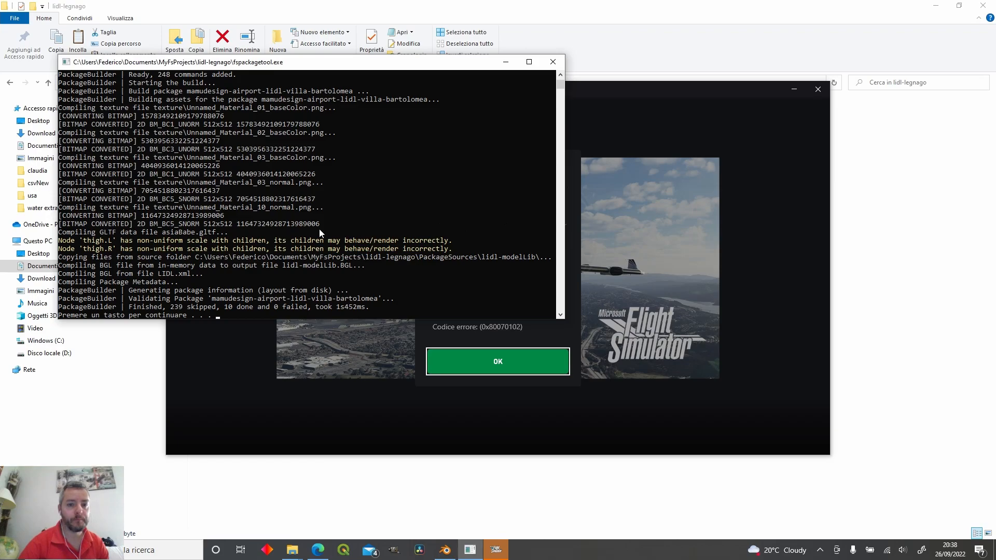
{"action": "left_click", "coordinate": [529, 62]}
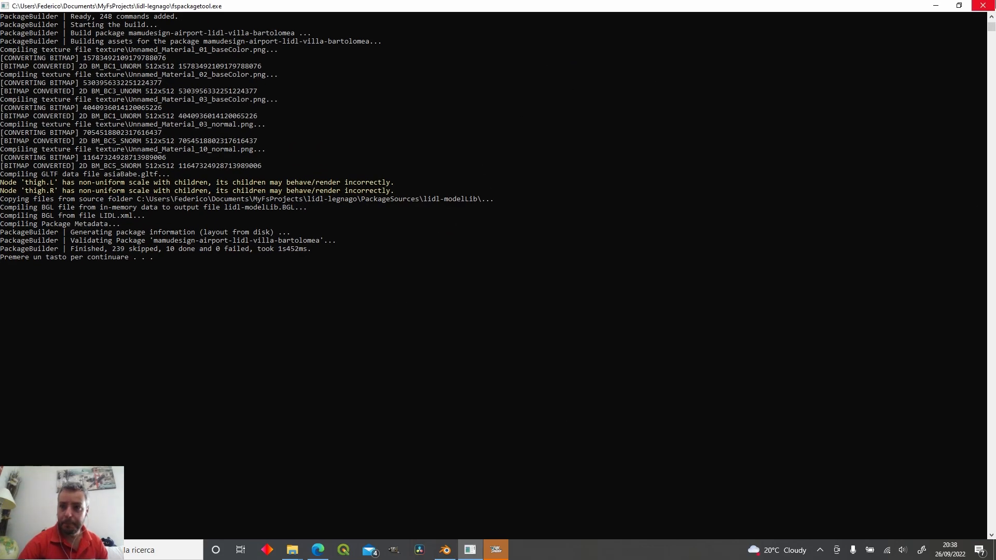
{"action": "left_click", "coordinate": [983, 5]}
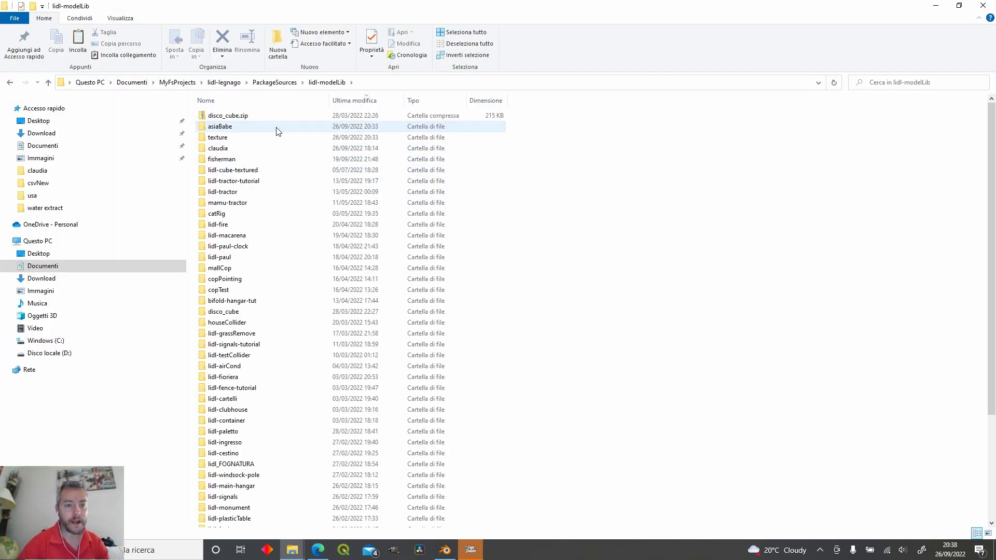
- Review the model info in asiaBabe.xml and copy the Animation line from claudia.xml in the claudia folder
{"action": "double_click", "coordinate": [278, 127]}
{"action": "double_click", "coordinate": [271, 137]}
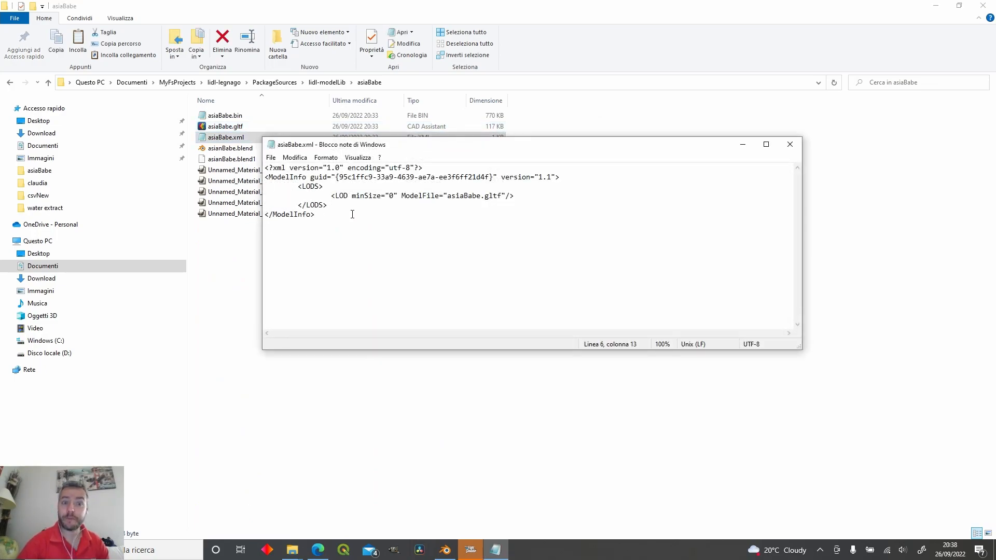
{"action": "left_click_drag", "start_coordinate": [352, 214], "coordinate": [261, 158]}
{"action": "left_click", "coordinate": [324, 214]}
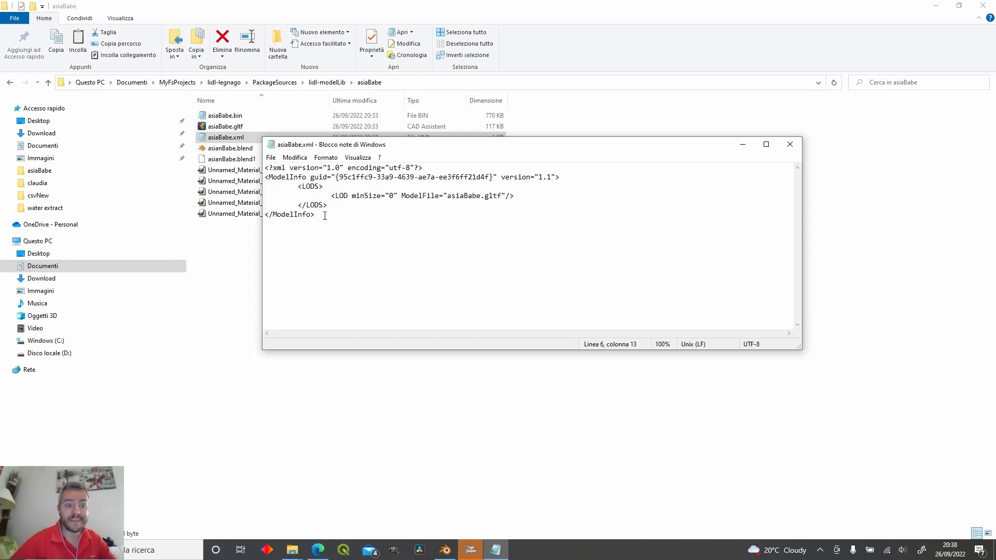
{"action": "left_click", "coordinate": [321, 82]}
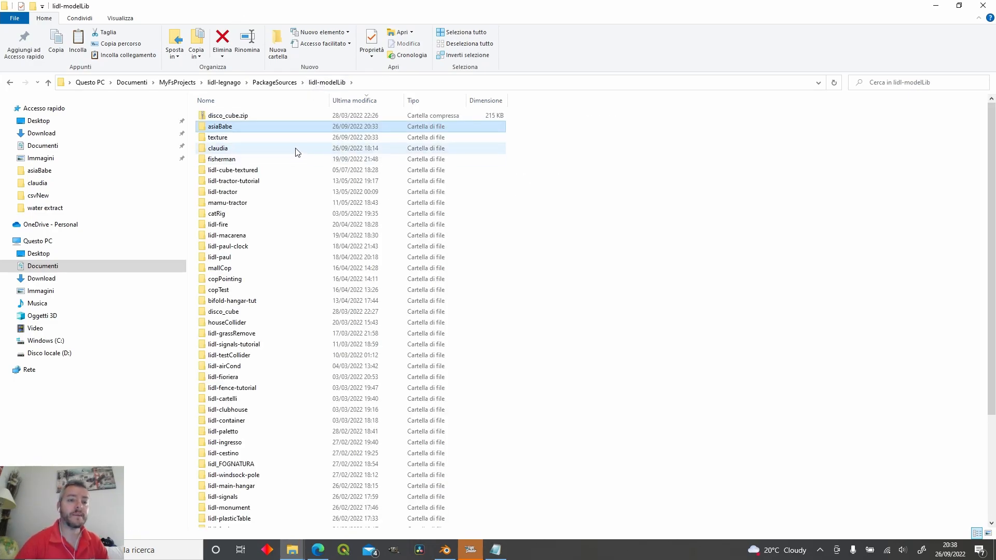
{"action": "double_click", "coordinate": [297, 149]}
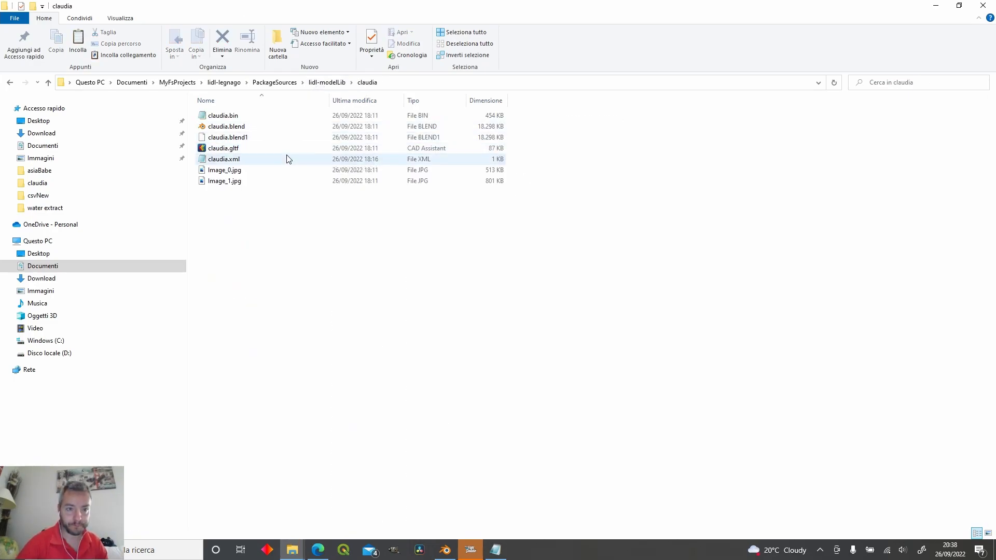
{"action": "double_click", "coordinate": [289, 160]}
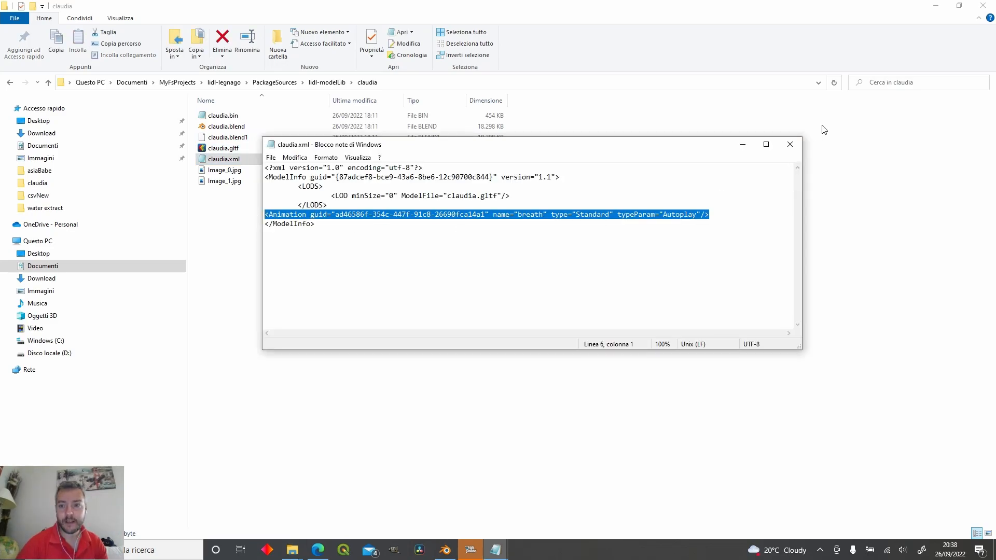
{"action": "left_click", "coordinate": [791, 145]}
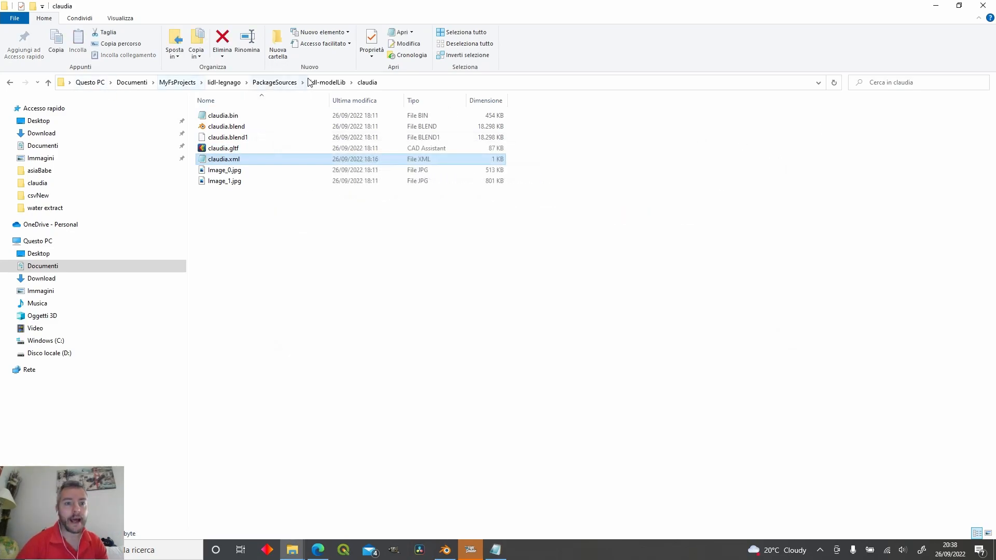
- Insert the copied Animation line with type Standard and typeParam Autoplay on a new line below </LODS> in asiaBabe.xml
{"action": "left_click", "coordinate": [328, 82]}
{"action": "double_click", "coordinate": [267, 134]}
{"action": "double_click", "coordinate": [267, 137]}
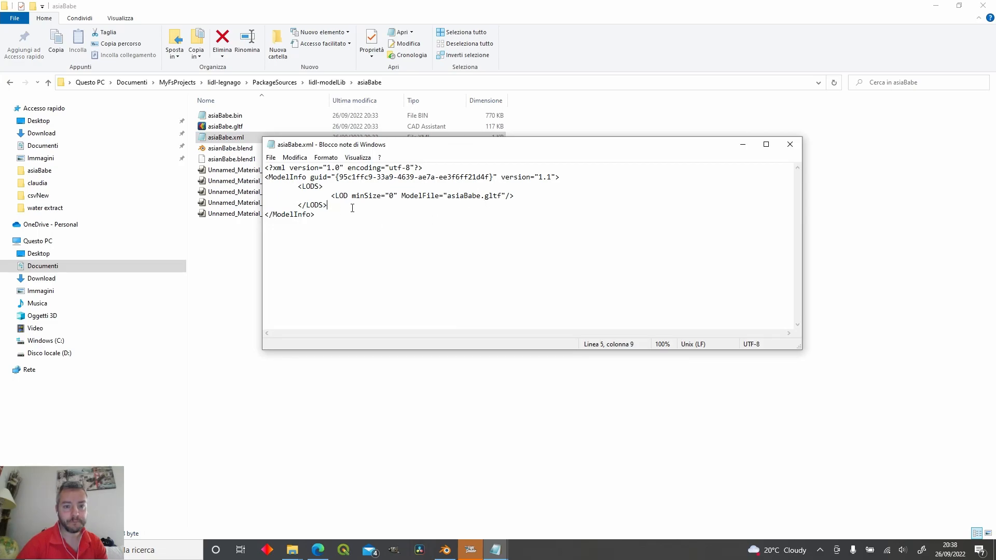
{"action": "key", "text": "Return"}
{"action": "type", "text": "<Animation guid=\"ad46586f-354c-447f-91c8-26690fca14a1\" name=\"breath\" type=\"Standard\" typeParam=\"Autoplay\"/>"}
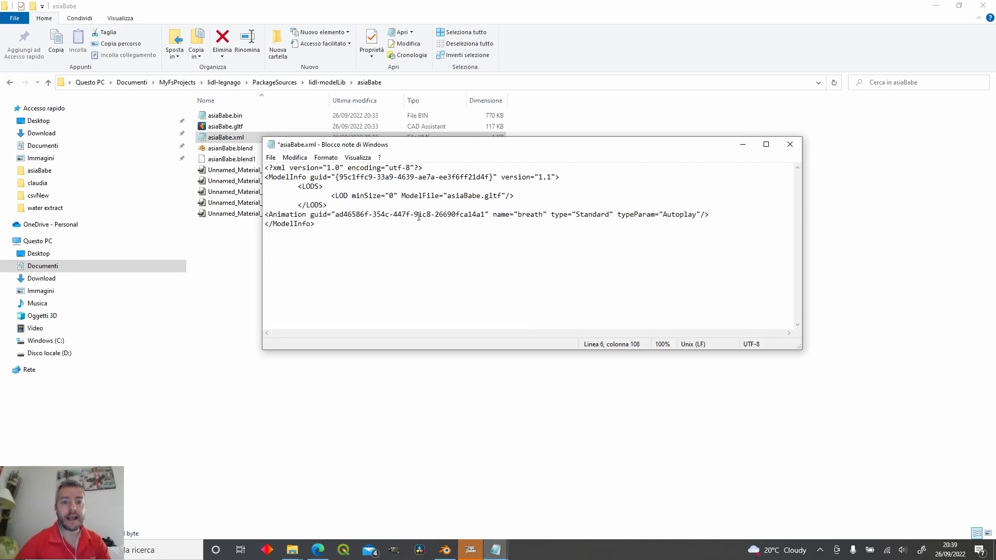
- Switch to the Edge browser, search the web for "guid generator" and generate a new GUID with Free Online GUID Generator
{"action": "left_click", "coordinate": [318, 550]}
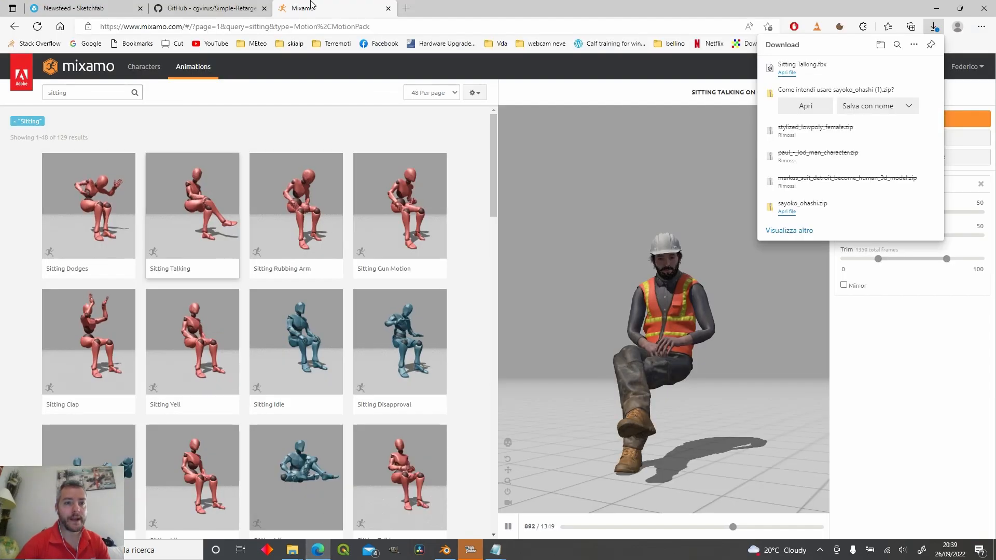
{"action": "left_click", "coordinate": [90, 43]}
{"action": "type", "text": "guid generator"}
{"action": "key", "text": "Return"}
{"action": "left_click", "coordinate": [208, 179]}
{"action": "left_click", "coordinate": [122, 148]}
- Return to asiaBabe.xml and replace the Animation line's guid with the generated 307761bc-c104-4575-8afc-9c03bf726aab
{"action": "left_click", "coordinate": [223, 6]}
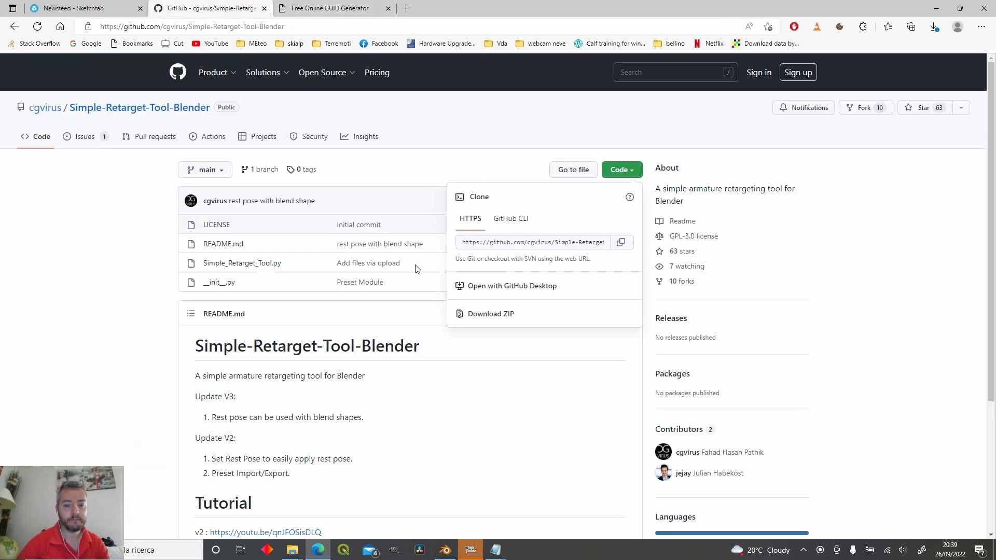
{"action": "mouse_move", "coordinate": [496, 550]}
{"action": "left_click", "coordinate": [526, 513]}
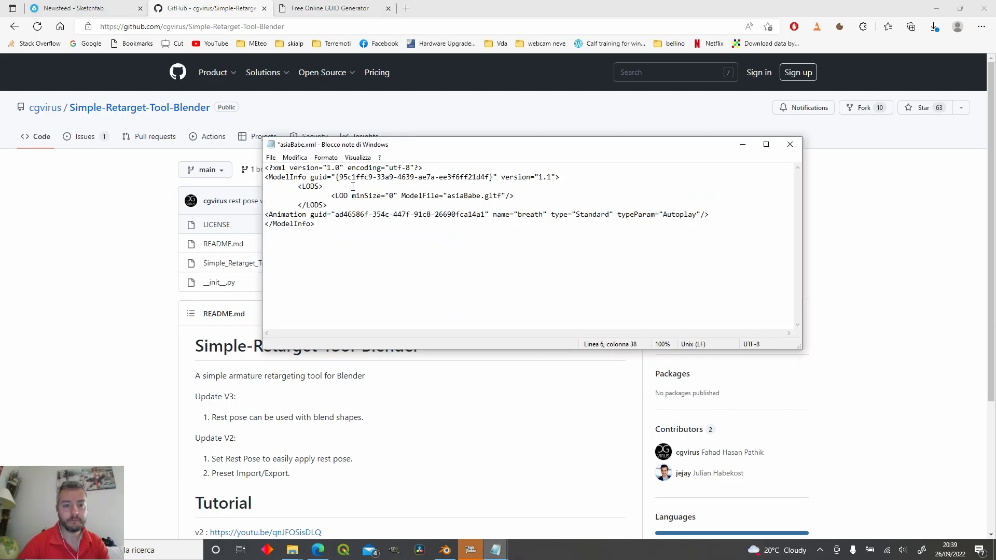
{"action": "left_click_drag", "start_coordinate": [336, 214], "coordinate": [477, 215]}
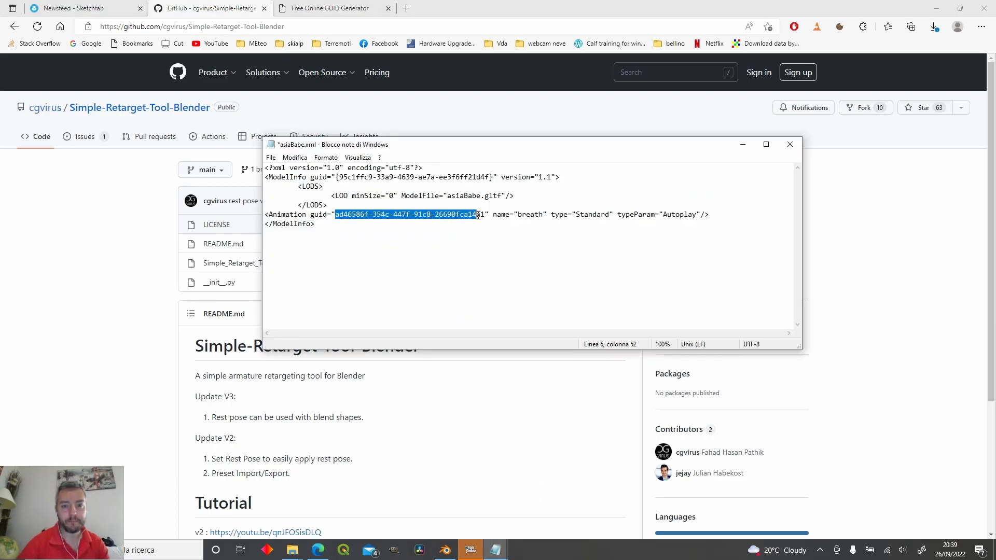
{"action": "type", "text": "307761bc-c104-4575-8afc-9c03bf726aab"}
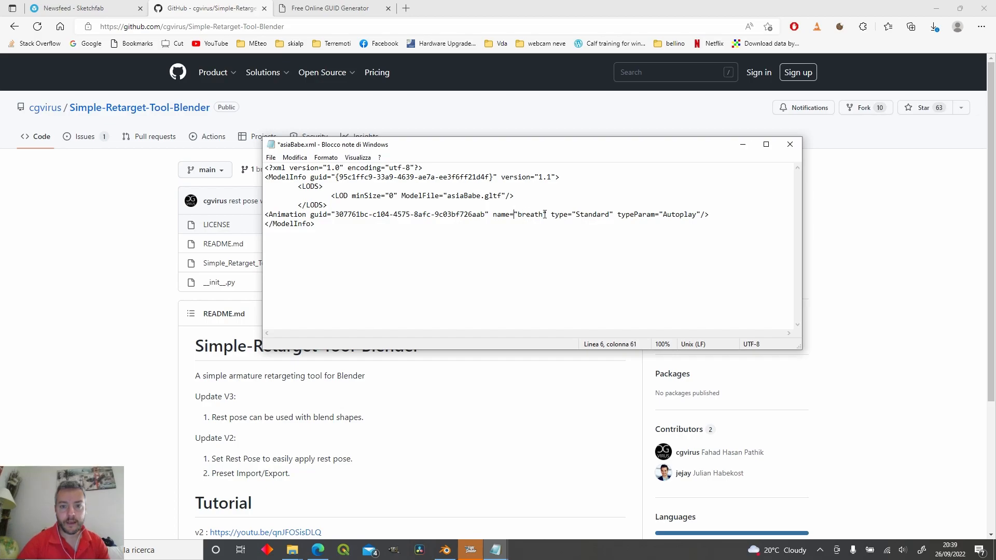
- Rename the animation in asiaBabe.xml to talking, checking the track name in Blender's nonlinear animation view
{"action": "key", "text": "BackSpace"}
{"action": "key", "text": "BackSpace"}
{"action": "key", "text": "BackSpace"}
{"action": "key", "text": "BackSpace"}
{"action": "key", "text": "BackSpace"}
{"action": "key", "text": "BackSpace"}
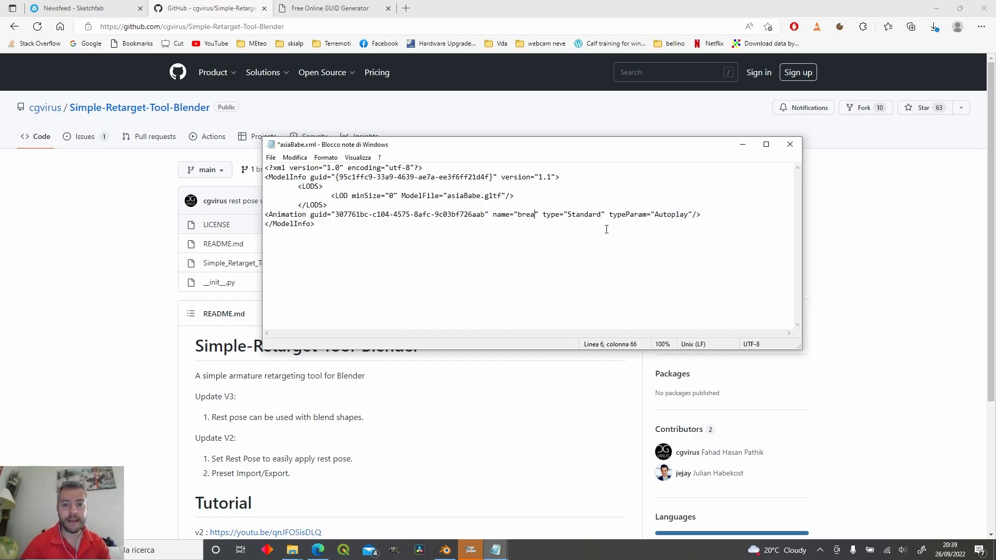
{"action": "type", "text": "tal"}
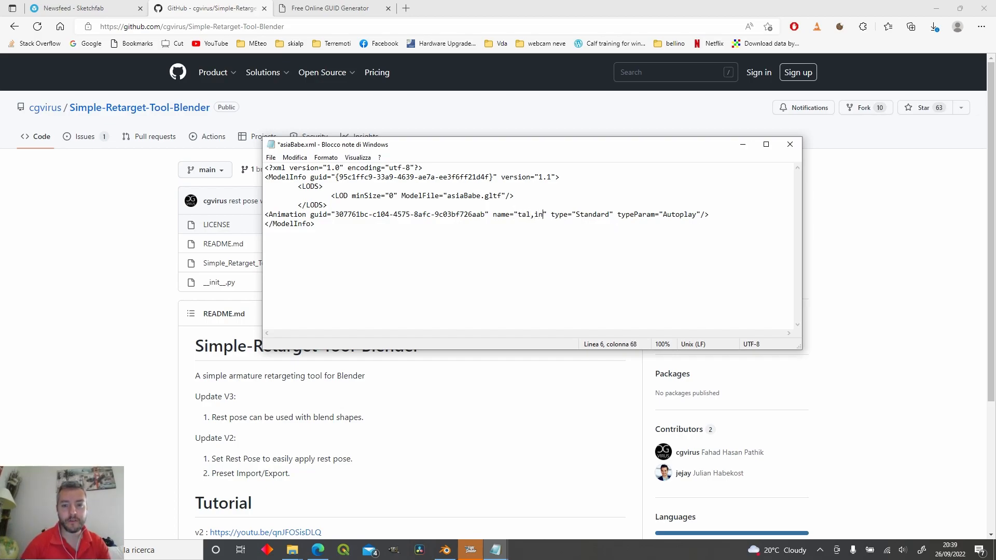
{"action": "type", "text": "l"}
{"action": "key", "text": "BackSpace"}
{"action": "type", "text": "kin"}
{"action": "left_click", "coordinate": [446, 551]}
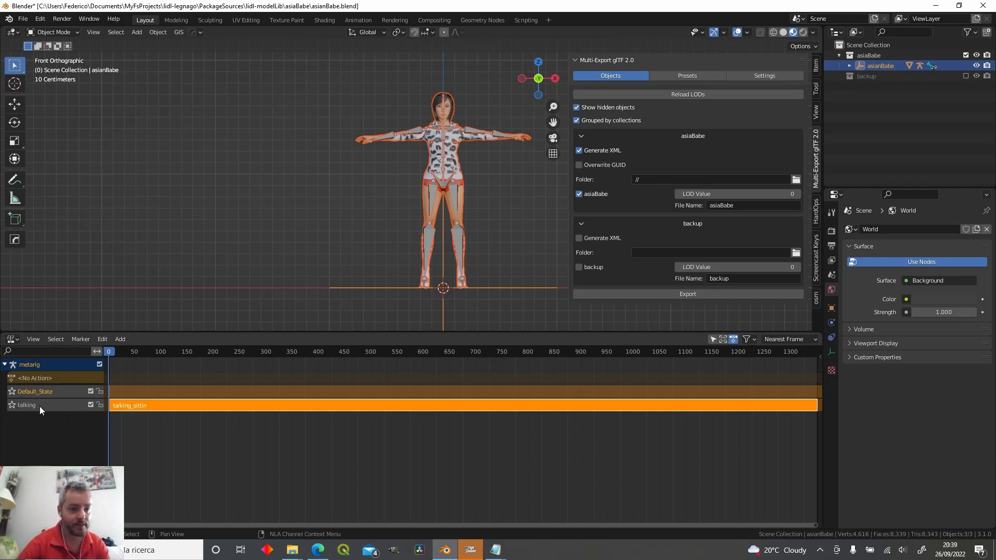
{"action": "mouse_move", "coordinate": [496, 550]}
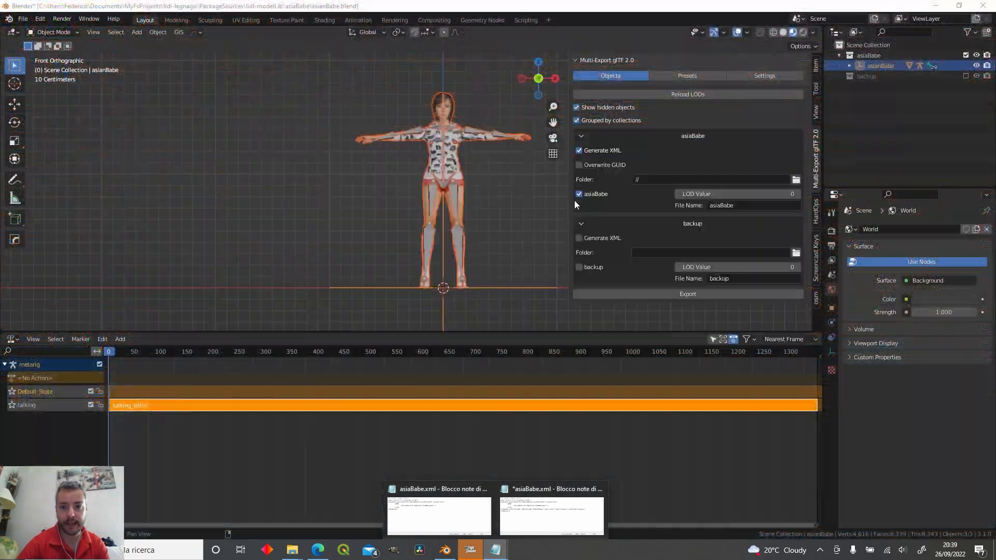
{"action": "left_click", "coordinate": [552, 514]}
{"action": "type", "text": "g"}
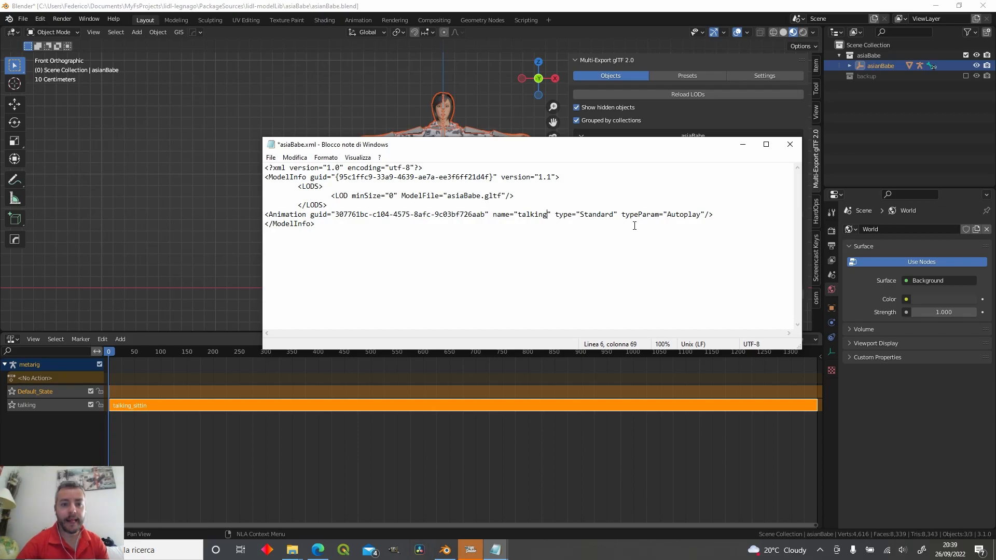
- Save the edited asiaBabe.xml and close the open Notepad windows, including the outdated copy without the Animation line
{"action": "left_click", "coordinate": [270, 157]}
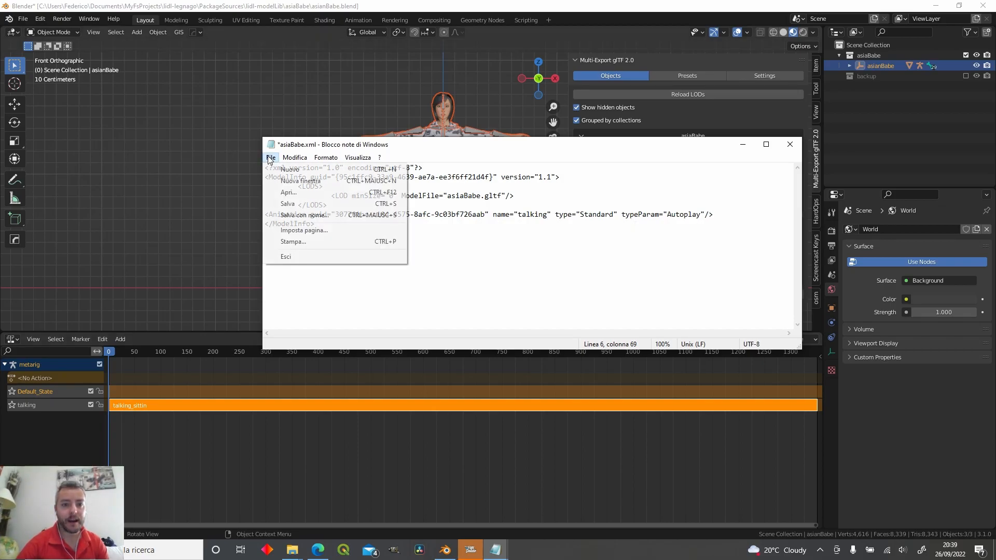
{"action": "left_click", "coordinate": [288, 204]}
{"action": "left_click", "coordinate": [790, 144]}
{"action": "left_click", "coordinate": [471, 550]}
{"action": "left_click", "coordinate": [510, 361]}
{"action": "left_click", "coordinate": [475, 550]}
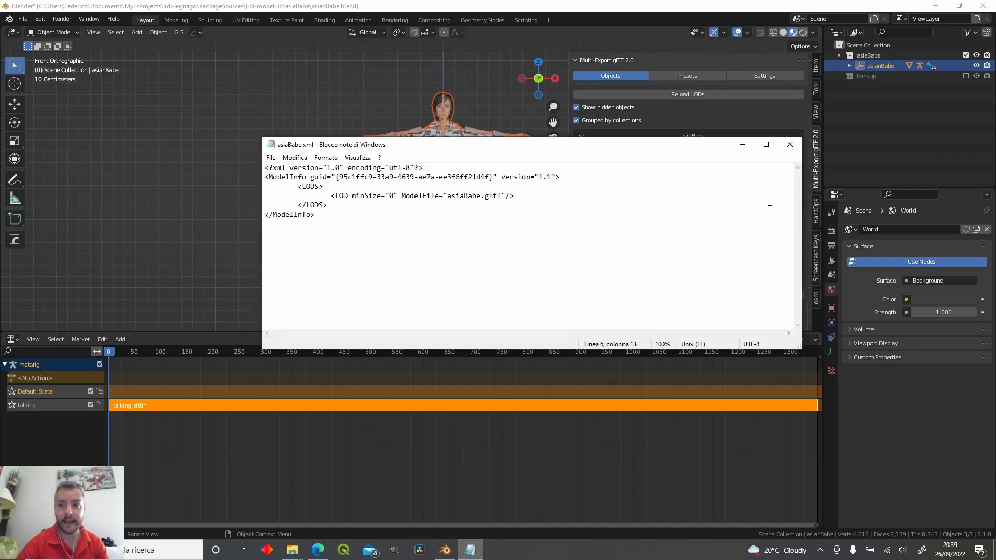
{"action": "left_click", "coordinate": [790, 144]}
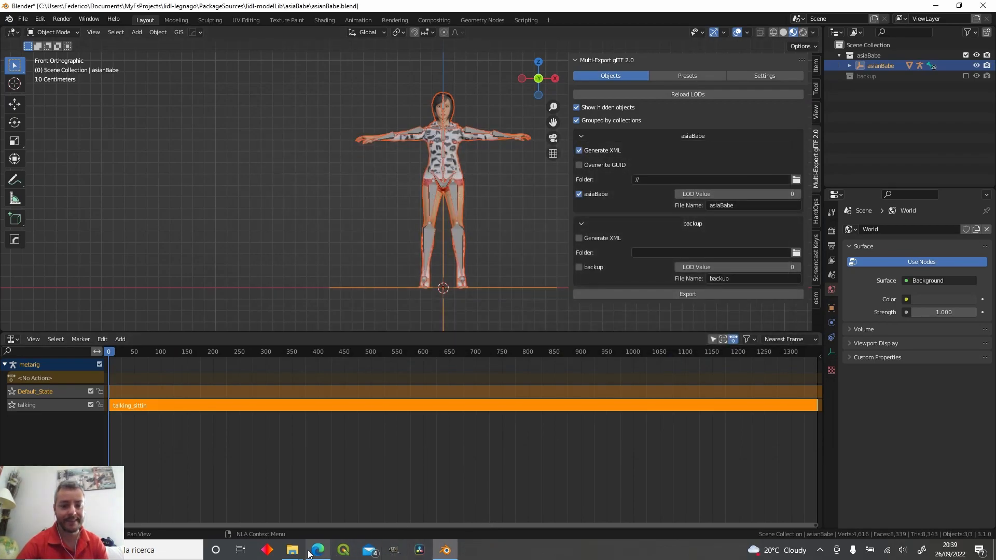
- Switch to Flight Simulator and reposition the leaning chair ChairPlastic01 (copy 2) upright at the table, opposite the seated man
{"action": "mouse_move", "coordinate": [293, 552]}
{"action": "left_click", "coordinate": [270, 500]}
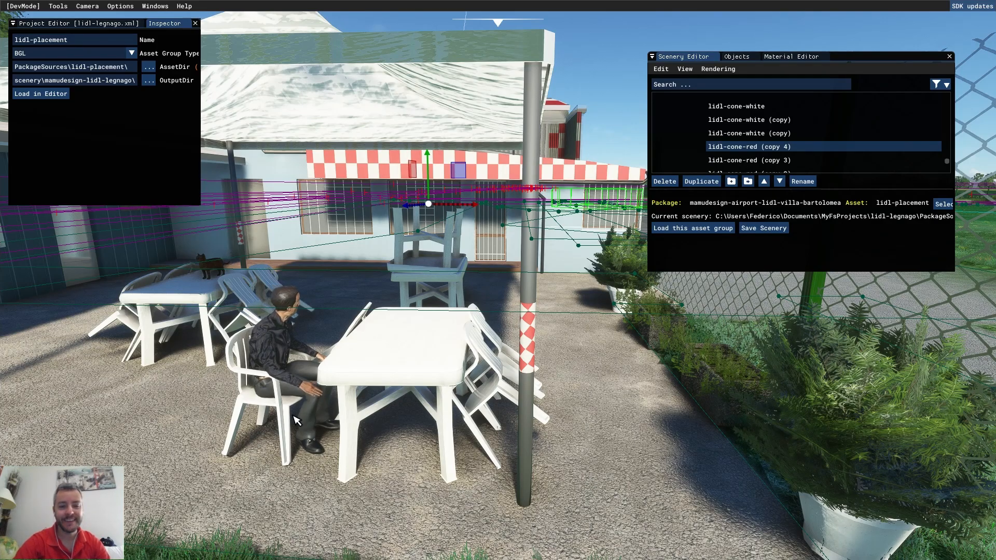
{"action": "key", "text": "d"}
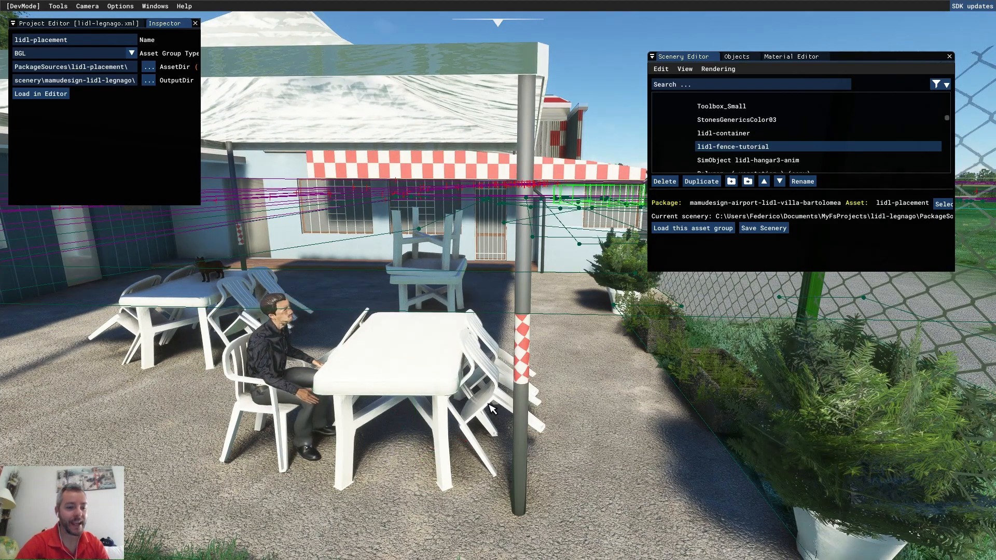
{"action": "left_click", "coordinate": [492, 409]}
{"action": "left_click", "coordinate": [487, 425]}
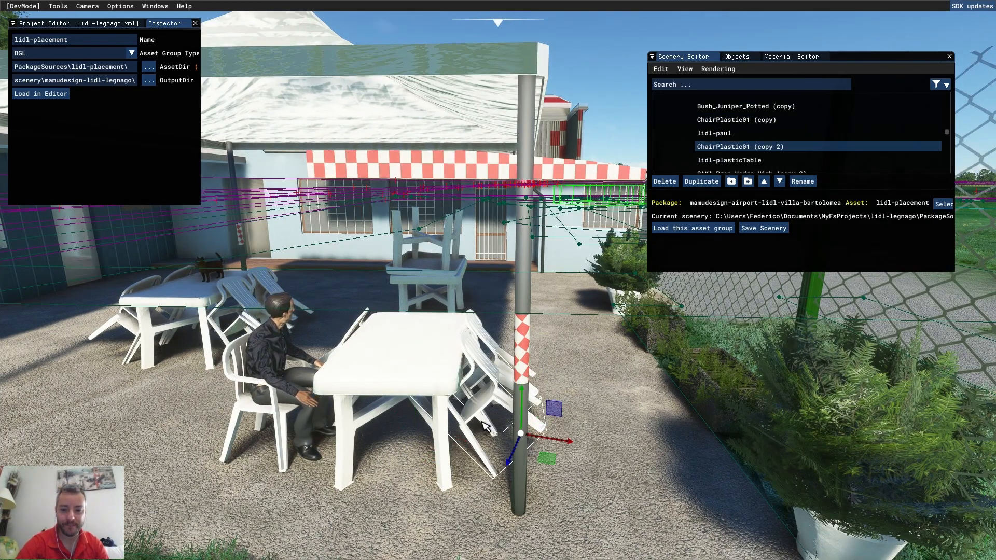
{"action": "left_click", "coordinate": [527, 435]}
{"action": "left_click_drag", "start_coordinate": [550, 401], "coordinate": [522, 406]}
{"action": "key", "text": "space"}
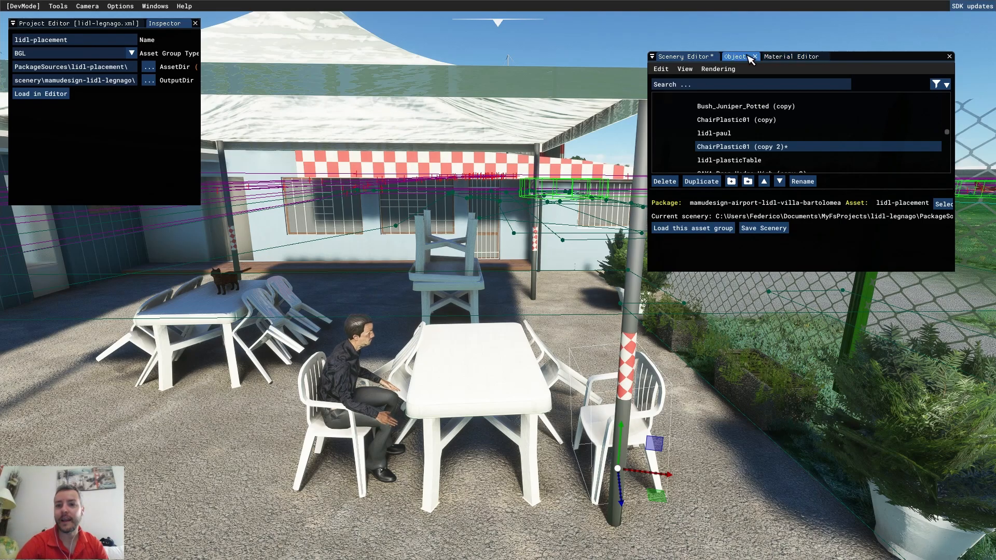
- Include all packages in the scenery object list and add asiaBabe to the scene
{"action": "left_click", "coordinate": [736, 57]}
{"action": "left_click", "coordinate": [816, 138]}
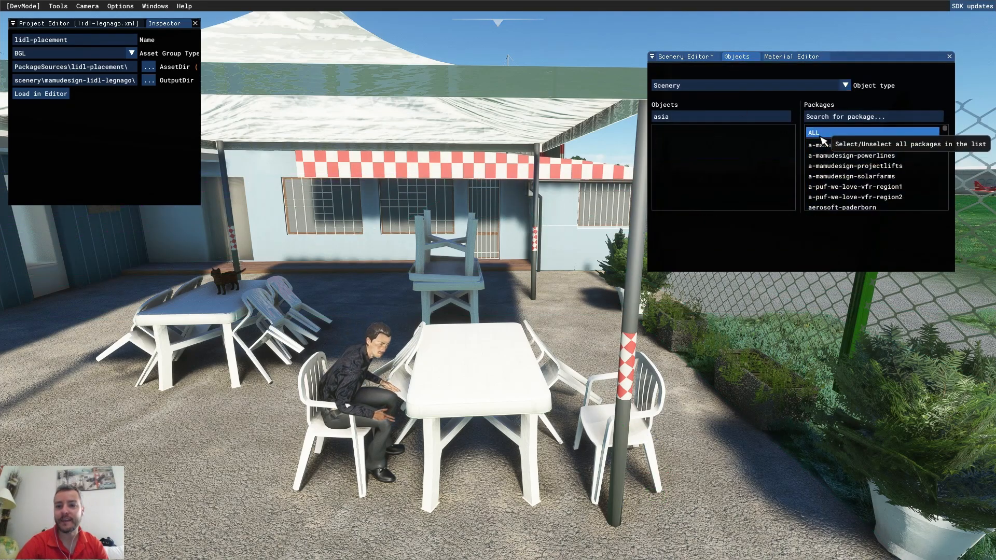
{"action": "left_click", "coordinate": [817, 138]}
{"action": "left_click", "coordinate": [672, 154]}
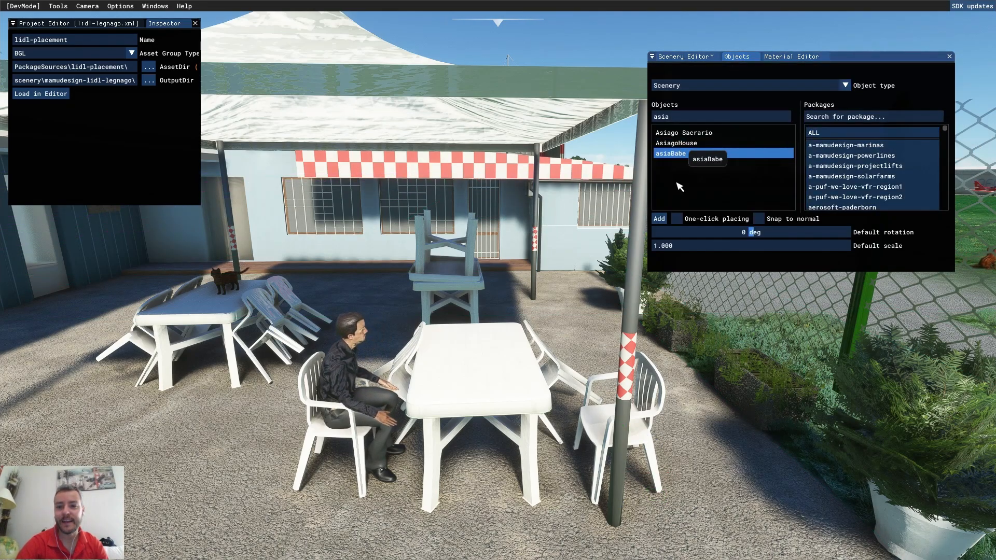
{"action": "left_click", "coordinate": [659, 219]}
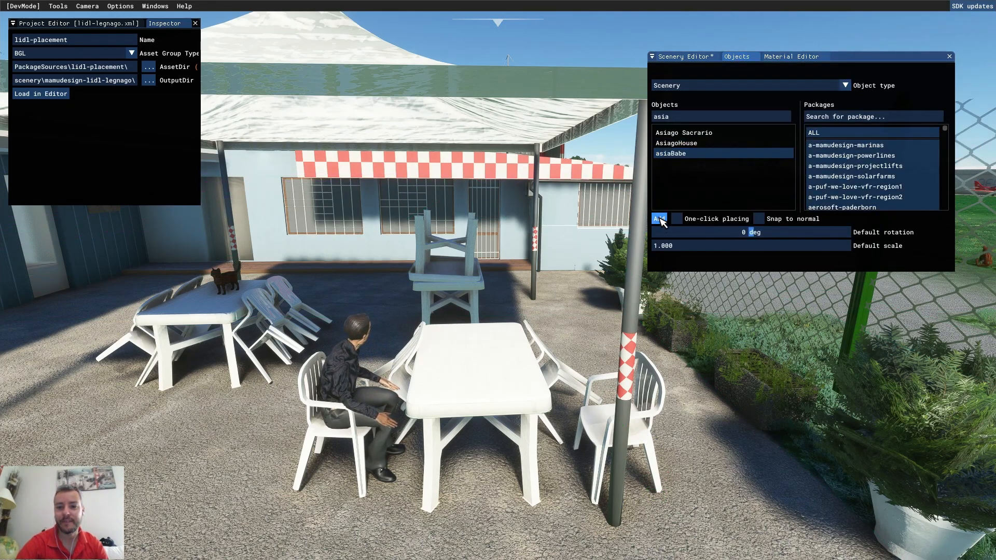
- Move asiaBabe to the empty chair opposite the seated man and rotate her to face the table
{"action": "left_click", "coordinate": [686, 56]}
{"action": "left_click_drag", "start_coordinate": [499, 293], "coordinate": [372, 461]}
{"action": "left_click_drag", "start_coordinate": [431, 442], "coordinate": [627, 444]}
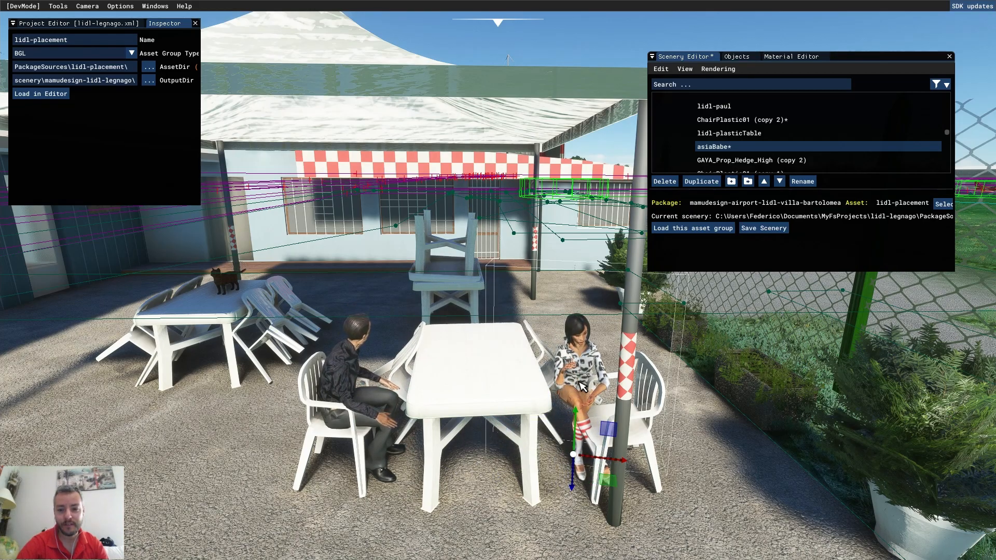
{"action": "key", "text": "space"}
{"action": "left_click_drag", "start_coordinate": [574, 481], "coordinate": [645, 497]}
{"action": "key", "text": "space"}
{"action": "key", "text": "space"}
- Nudge asiaBabe along the X axis to fit her seat on the chair, and save the scenery
{"action": "right_click_drag", "start_coordinate": [647, 415], "coordinate": [649, 315]}
{"action": "key", "text": "w"}
{"action": "key", "text": "d"}
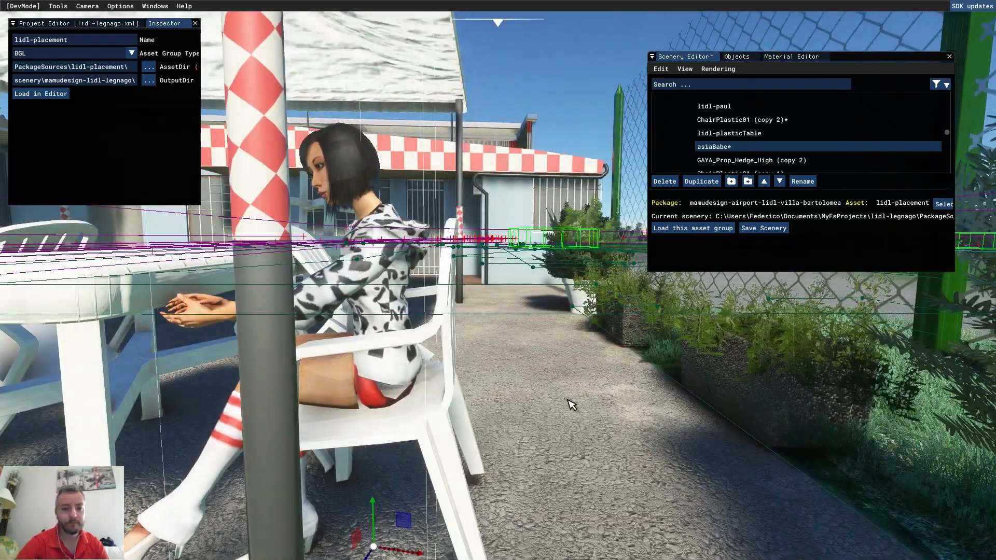
{"action": "key", "text": "a"}
{"action": "key", "text": "s"}
{"action": "left_click_drag", "start_coordinate": [542, 519], "coordinate": [528, 517]}
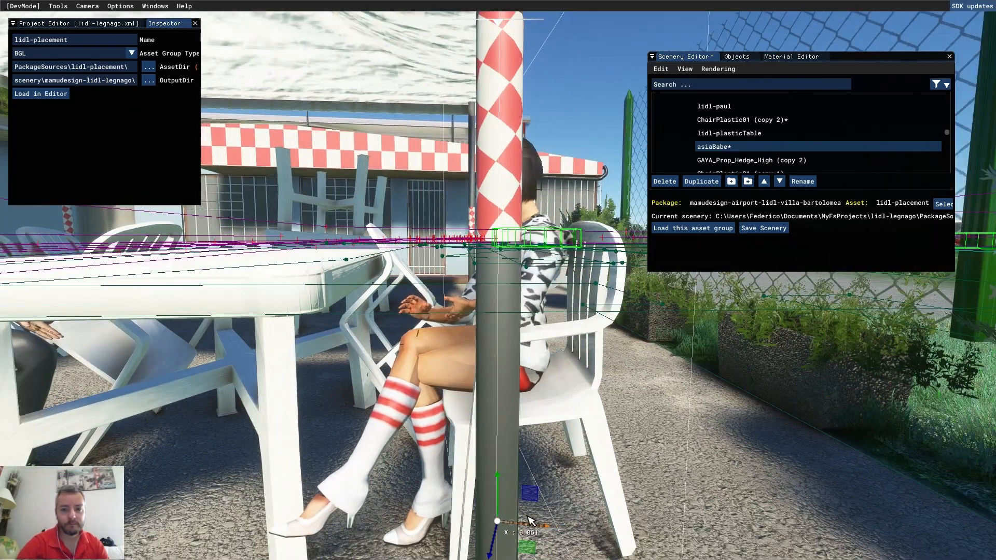
{"action": "left_click", "coordinate": [764, 228]}
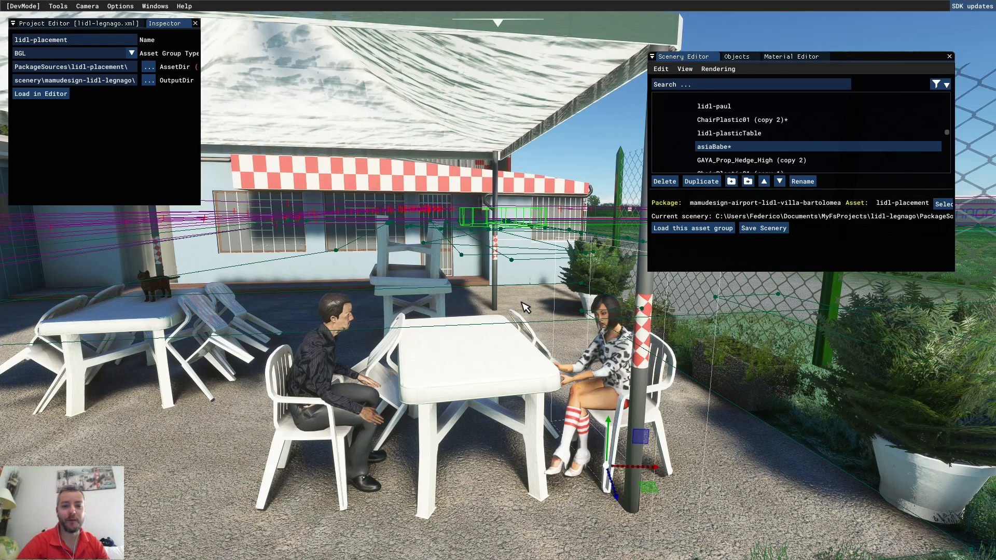
- Examine the animated asiaBabe and the seated man at the table from several angles
{"action": "key", "text": "d"}
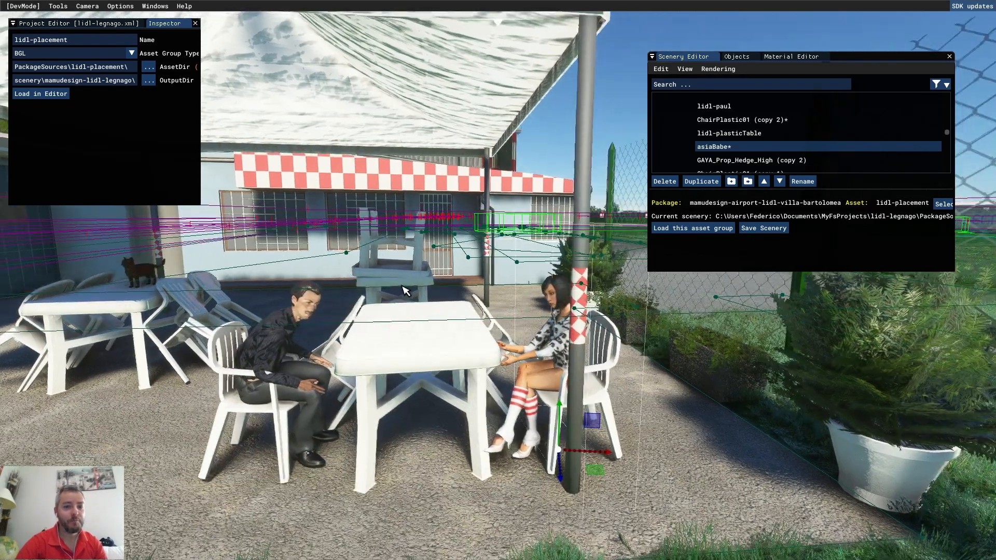
{"action": "key", "text": "a"}
{"action": "key", "text": "w"}
{"action": "right_click_drag", "start_coordinate": [407, 289], "coordinate": [361, 253]}
{"action": "key", "text": "a"}
{"action": "key", "text": "s"}
{"action": "key", "text": "d"}
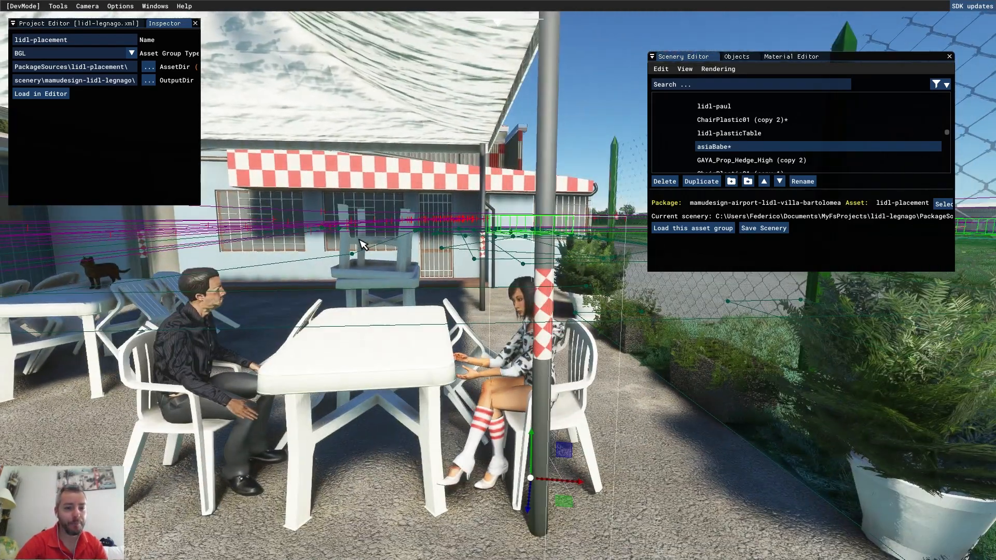
{"action": "key", "text": "w"}
{"action": "key", "text": "a"}
{"action": "key", "text": "s"}
{"action": "key", "text": "d"}
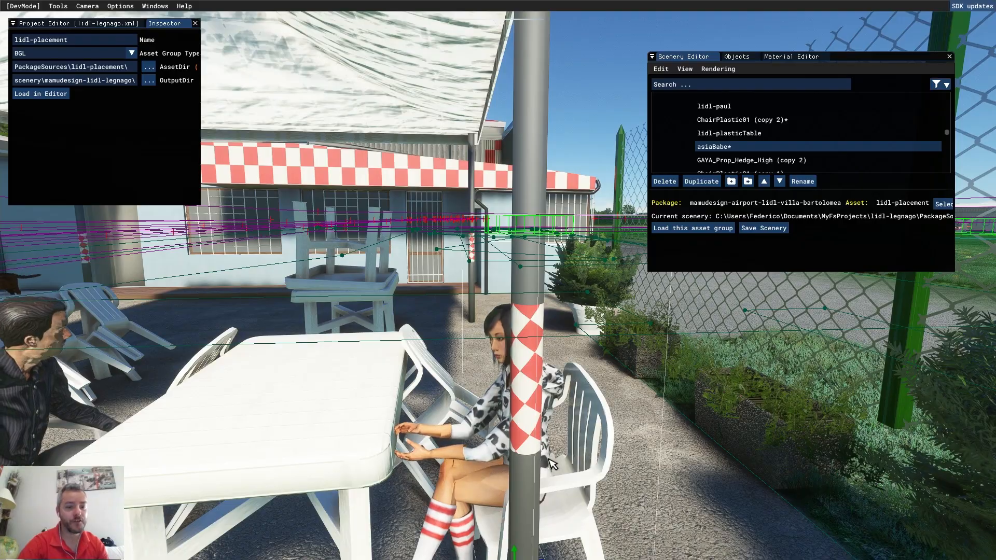
{"action": "scroll", "coordinate": [562, 436], "scroll_direction": "down", "scroll_amount": 5}
{"action": "right_click_drag", "start_coordinate": [563, 436], "coordinate": [258, 449]}
{"action": "right_click_drag", "start_coordinate": [269, 415], "coordinate": [348, 387]}
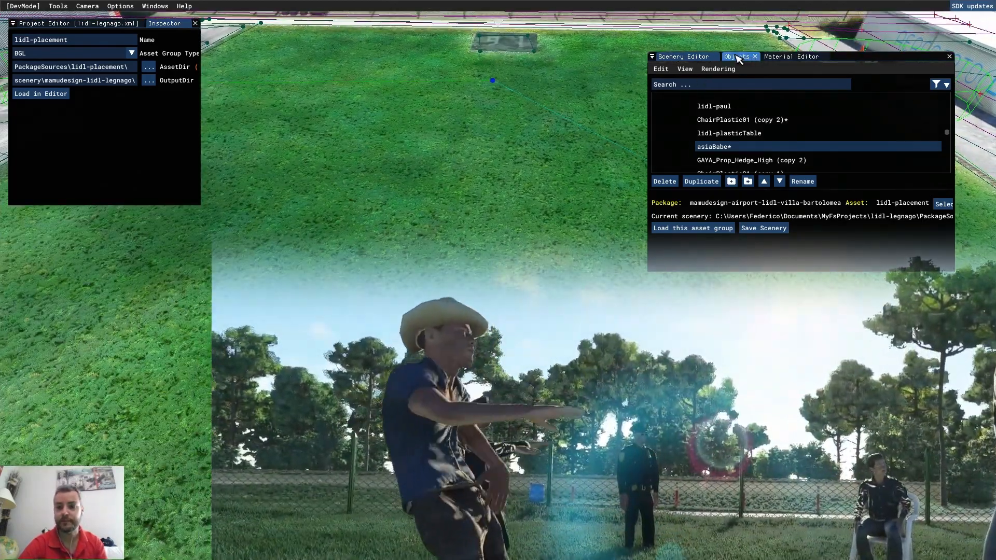
- Search the scenery objects for clau and add claudia on the grass field
{"action": "left_click", "coordinate": [737, 57]}
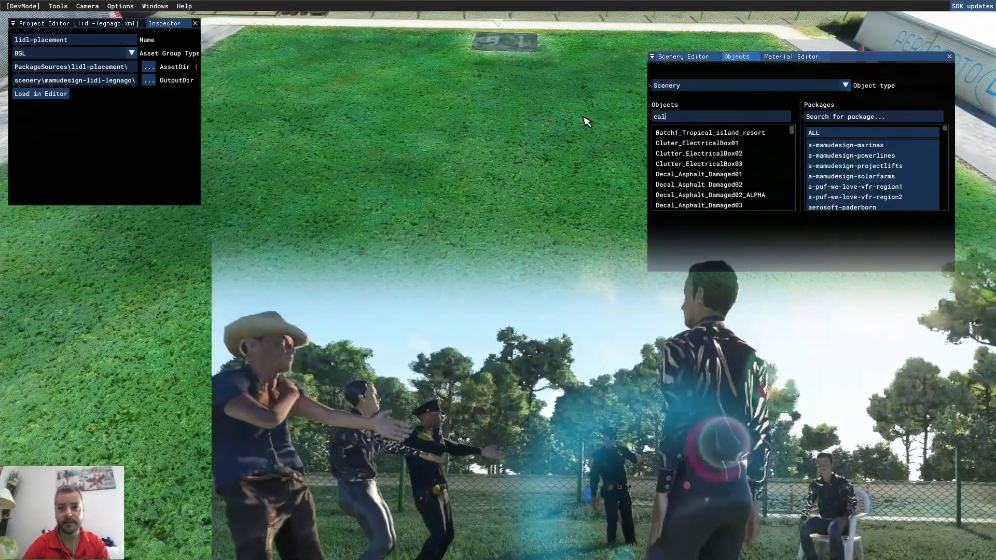
{"action": "key", "text": "BackSpace"}
{"action": "key", "text": "BackSpace"}
{"action": "type", "text": "lau"}
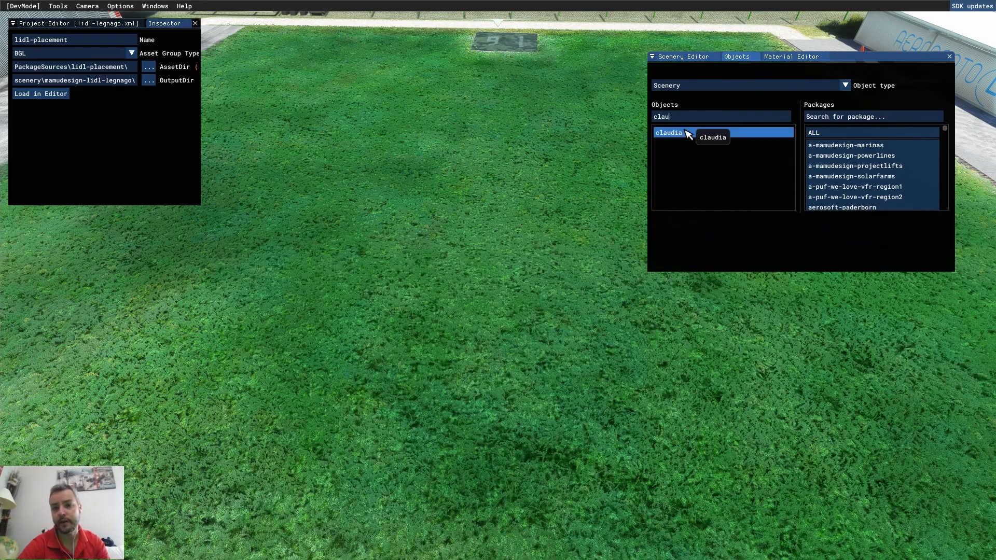
{"action": "left_click", "coordinate": [675, 132]}
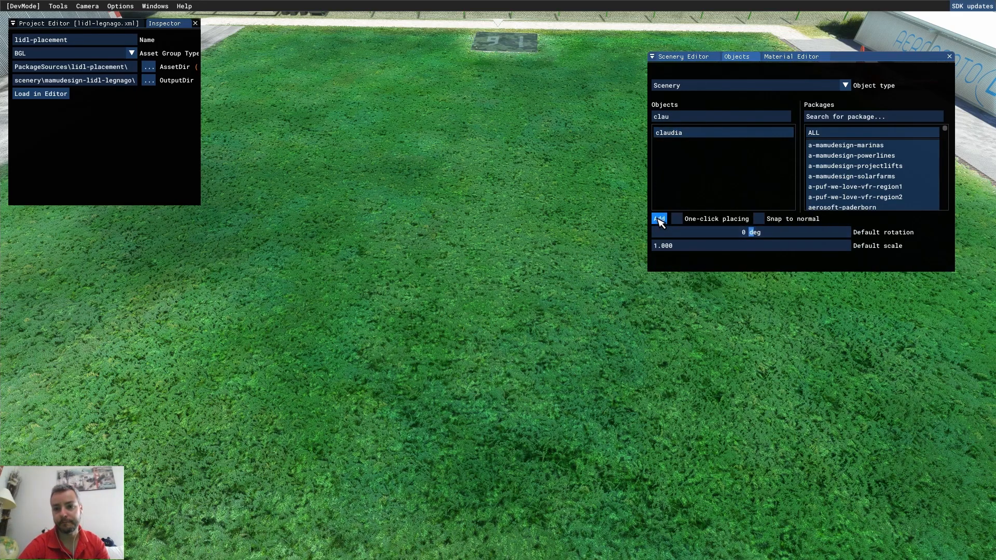
{"action": "left_click", "coordinate": [681, 58]}
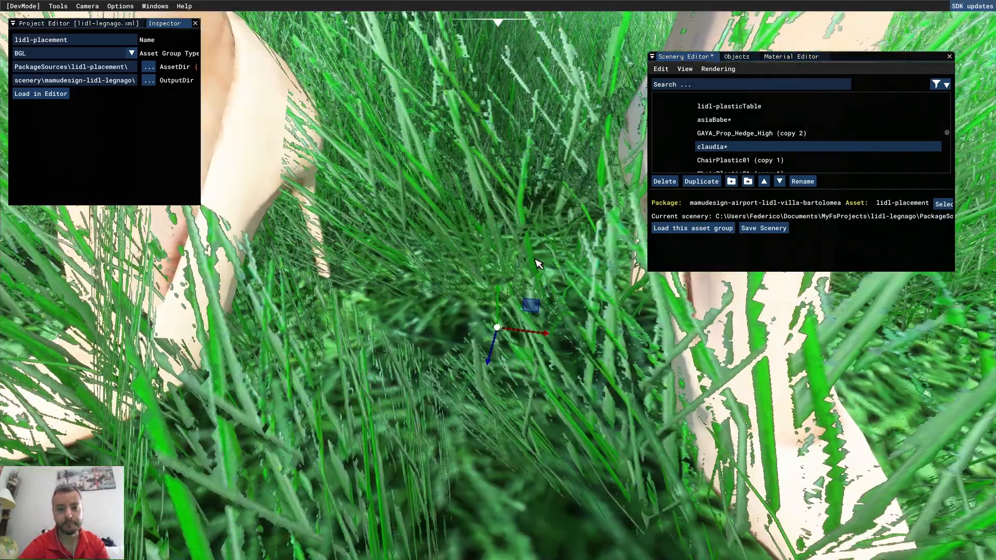
- Search the scenery objects for paul and add lidl-paul-clock on the grass behind claudia
{"action": "scroll", "coordinate": [536, 260], "scroll_direction": "down", "scroll_amount": 5}
{"action": "mouse_move", "coordinate": [528, 242]}
{"action": "right_mouse_down"}
{"action": "mouse_move", "coordinate": [524, 260]}
{"action": "mouse_move", "coordinate": [537, 233]}
{"action": "mouse_move", "coordinate": [519, 237]}
{"action": "right_mouse_up"}
{"action": "key", "text": "a"}
{"action": "right_click_drag", "start_coordinate": [680, 359], "coordinate": [687, 354]}
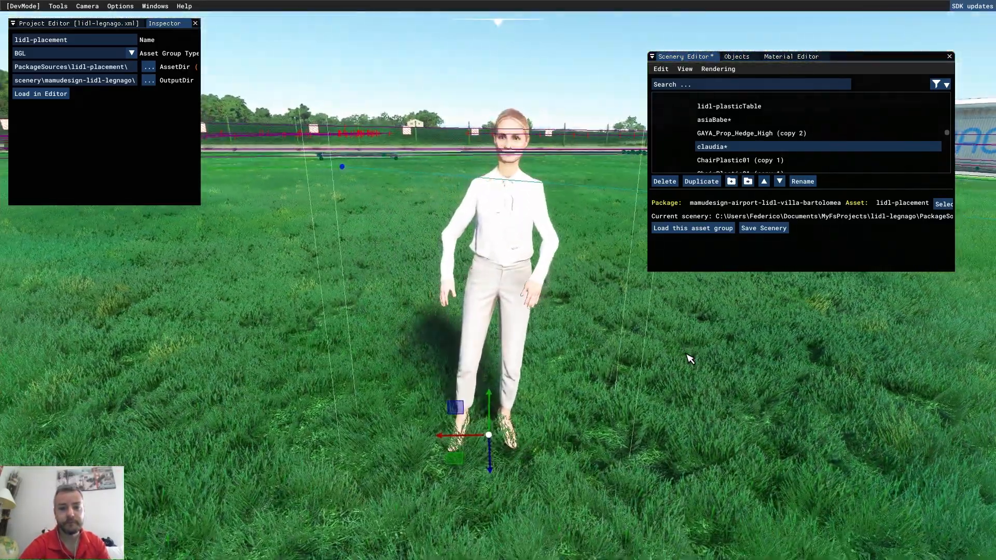
{"action": "scroll", "coordinate": [704, 405], "scroll_direction": "down", "scroll_amount": 4}
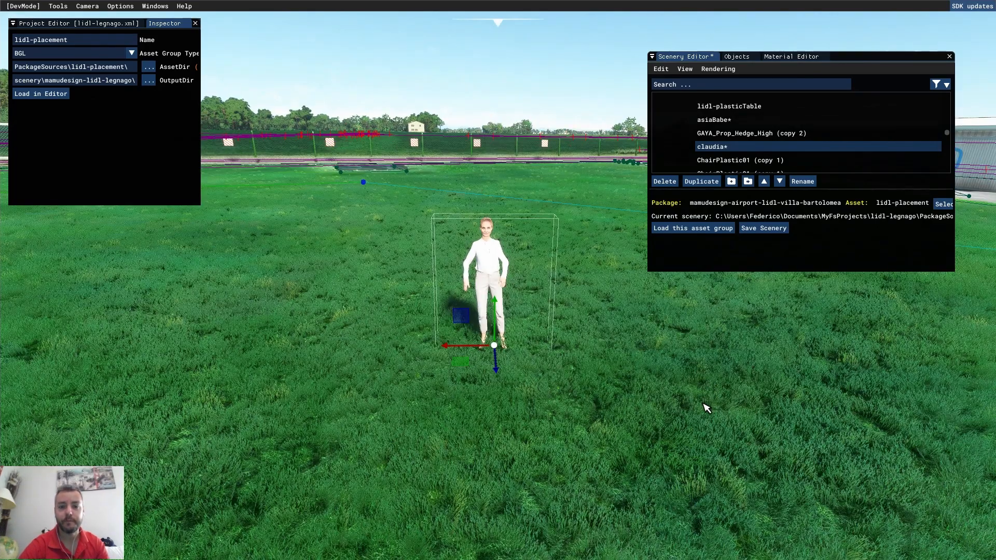
{"action": "key", "text": "d"}
{"action": "right_click_drag", "start_coordinate": [704, 405], "coordinate": [660, 382]}
{"action": "left_click", "coordinate": [733, 57]}
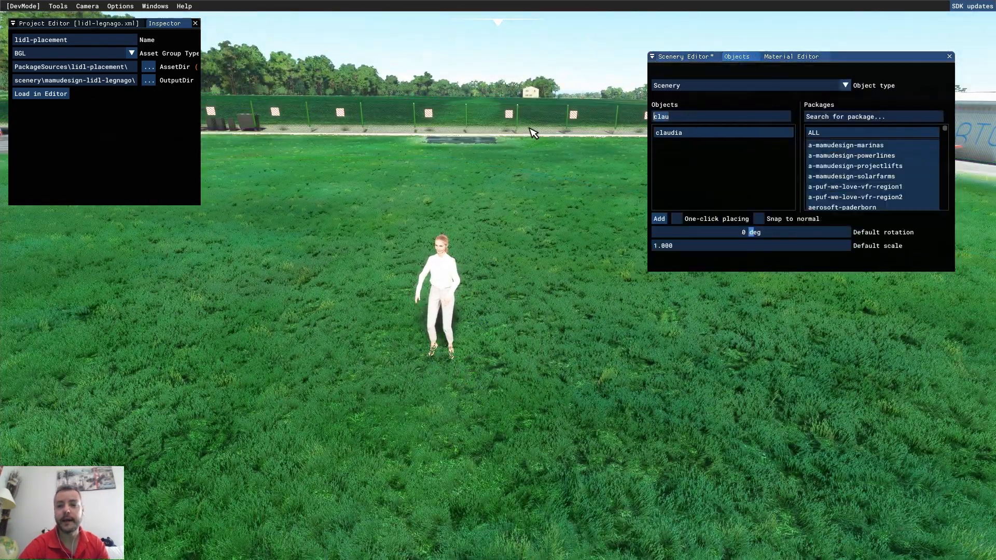
{"action": "type", "text": "paul"}
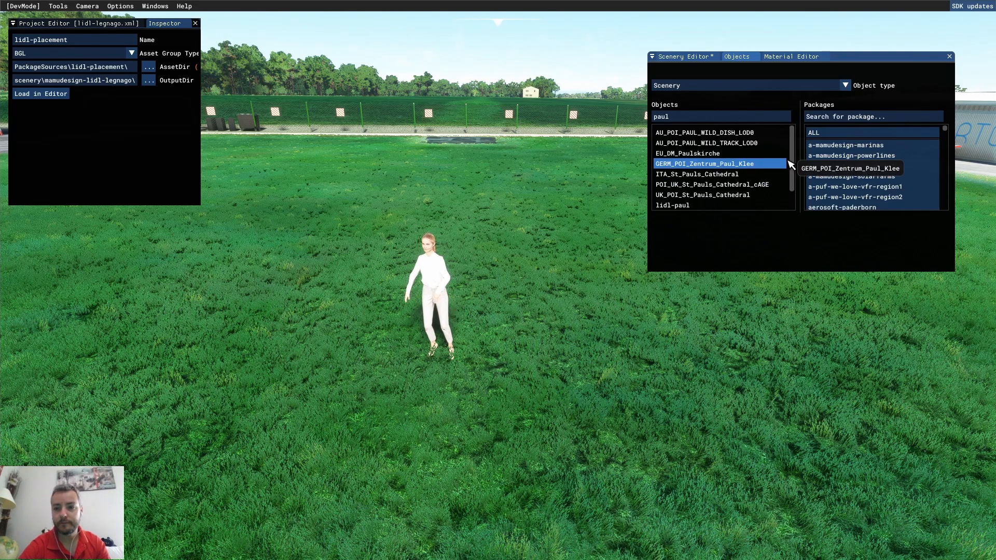
{"action": "key", "text": "d"}
{"action": "right_click_drag", "start_coordinate": [484, 283], "coordinate": [433, 236]}
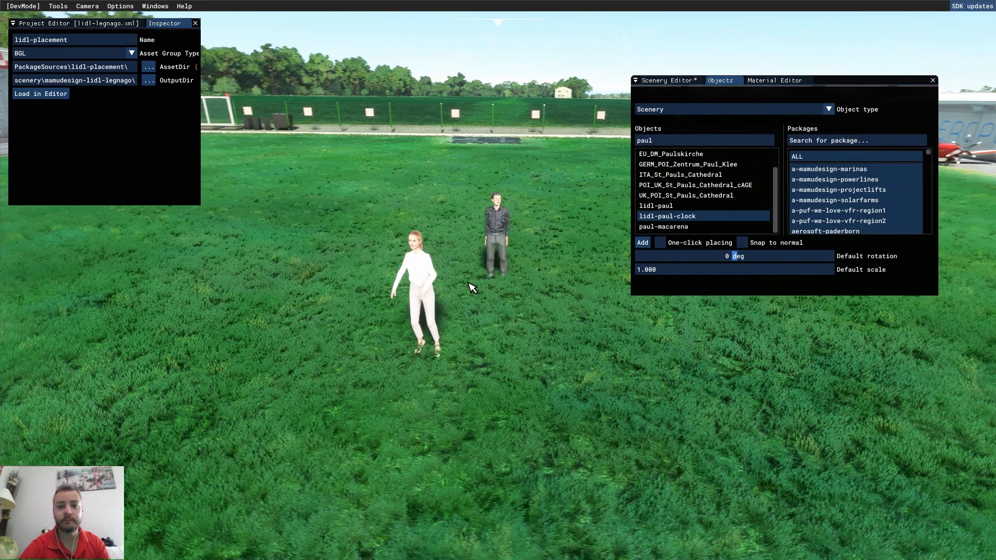
- Move lidl-paul-clock across the grass to stand in front of claudia, and save the scenery
{"action": "key", "text": "w"}
{"action": "key", "text": "s"}
{"action": "key", "text": "w"}
{"action": "key", "text": "a"}
{"action": "key", "text": "d"}
{"action": "key", "text": "s"}
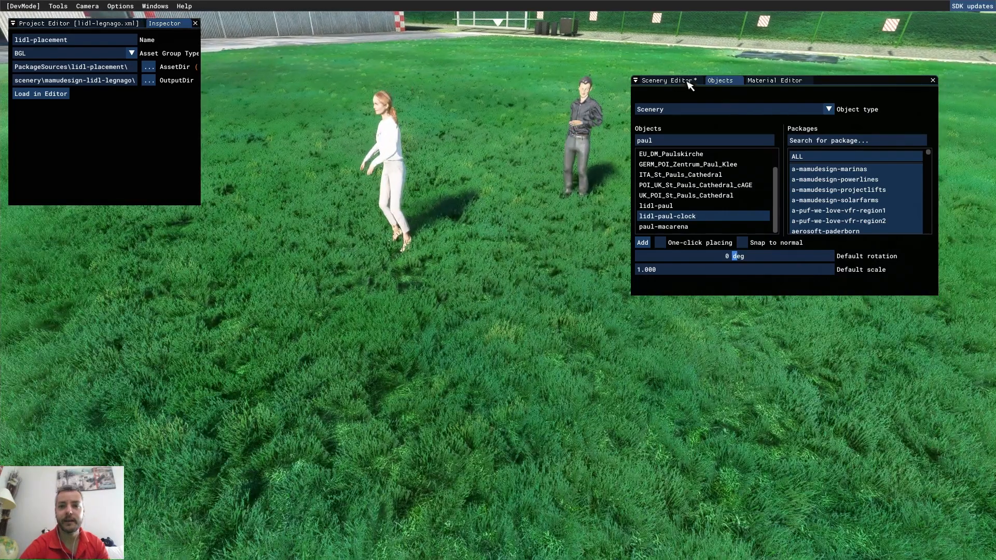
{"action": "left_click", "coordinate": [667, 80]}
{"action": "left_click_drag", "start_coordinate": [554, 209], "coordinate": [418, 144]}
{"action": "key", "text": "space"}
{"action": "mouse_move", "coordinate": [479, 313]}
{"action": "right_mouse_down"}
{"action": "mouse_move", "coordinate": [469, 327]}
{"action": "mouse_move", "coordinate": [500, 313]}
{"action": "mouse_move", "coordinate": [494, 322]}
{"action": "right_mouse_up"}
{"action": "key", "text": "w"}
{"action": "left_click", "coordinate": [747, 252]}
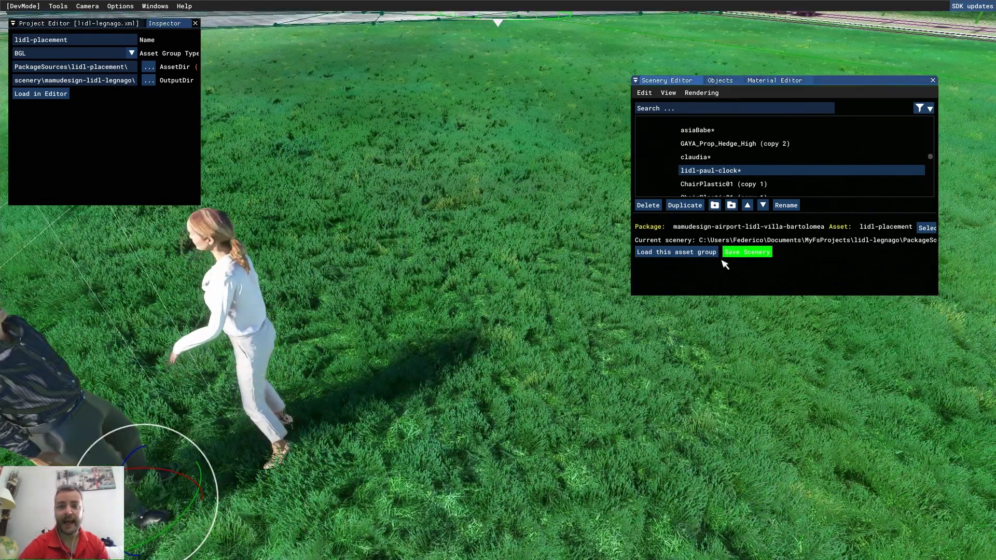
{"action": "key", "text": "s"}
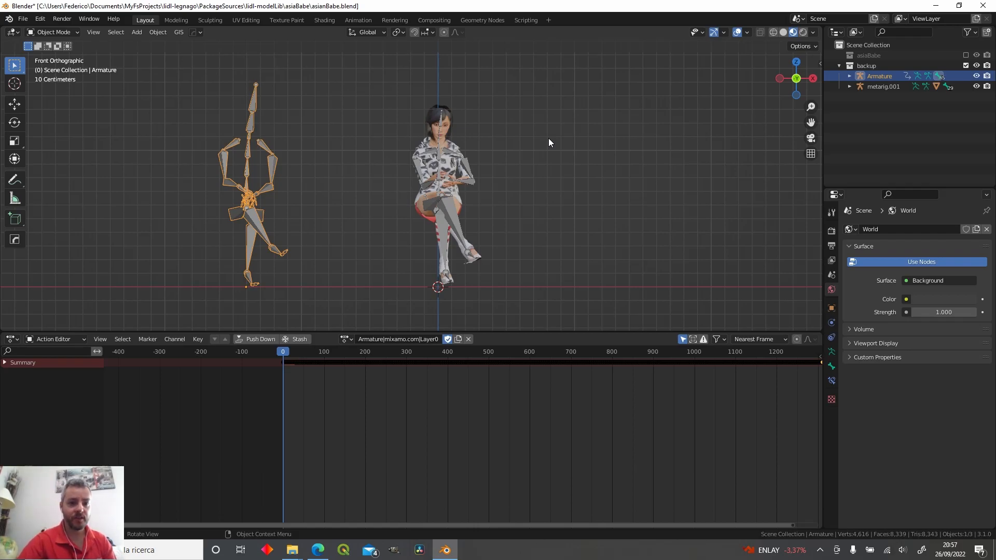
{"action": "left_click", "coordinate": [303, 176]}
{"action": "left_click", "coordinate": [241, 169]}
{"action": "key", "text": "g"}
{"action": "right_click", "coordinate": [266, 189]}
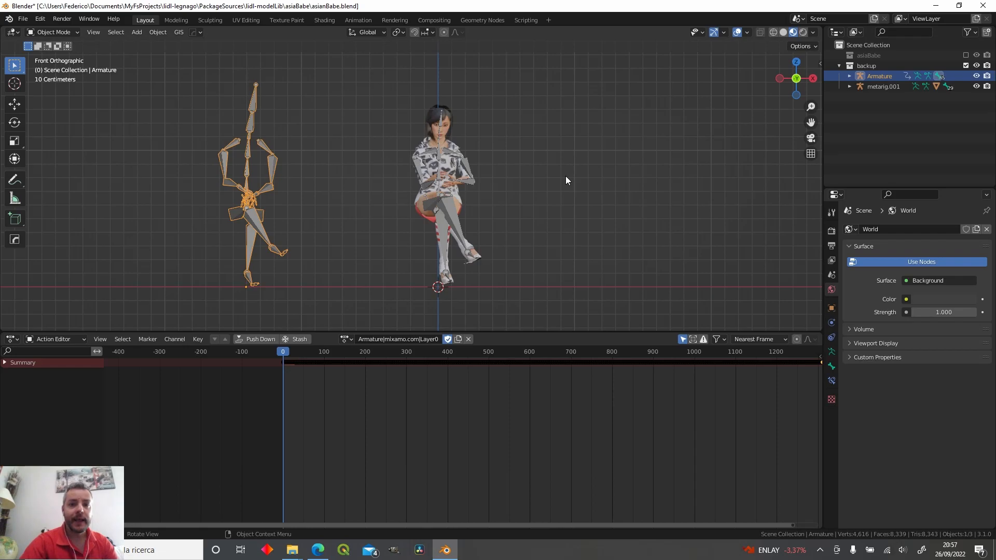
- Rename the selected armature's action as talking_mixamo
{"action": "left_click", "coordinate": [403, 339]}
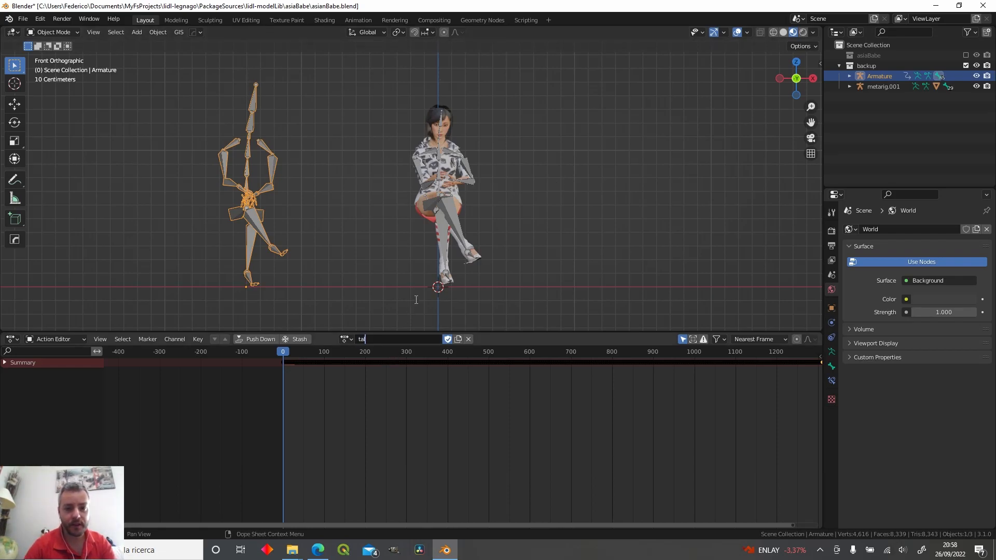
{"action": "type", "text": "talking_mixamo"}
{"action": "key", "text": "Return"}
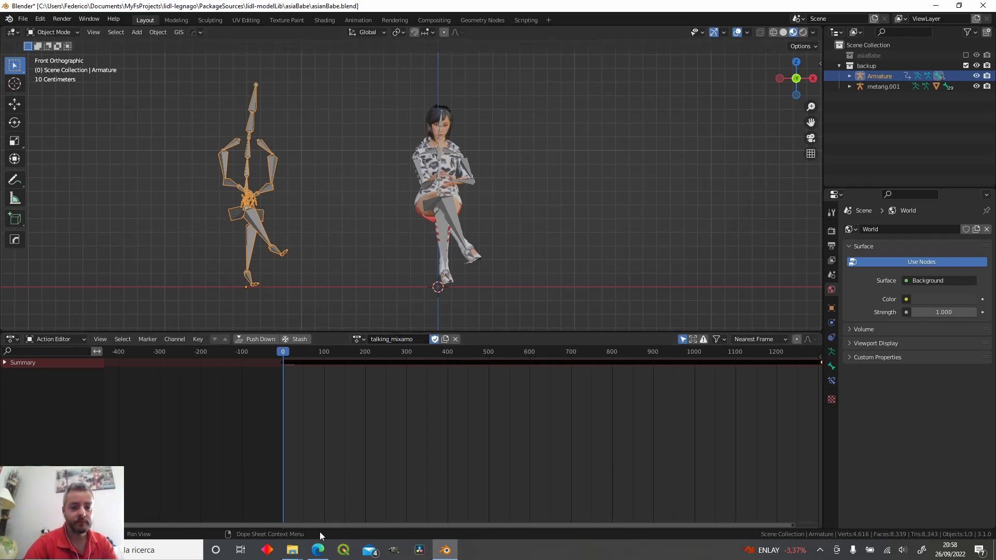
- Switch to the Mixamo page in the browser and look through the animation library, including the dancing clips
{"action": "left_click", "coordinate": [318, 550]}
{"action": "scroll", "coordinate": [254, 270], "scroll_direction": "up", "scroll_amount": 3}
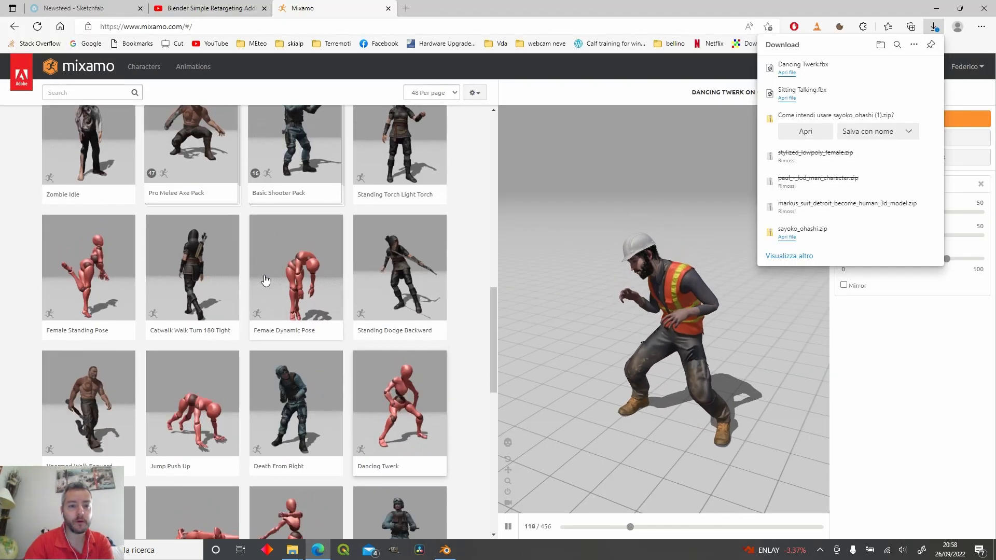
{"action": "scroll", "coordinate": [294, 269], "scroll_direction": "up", "scroll_amount": 5}
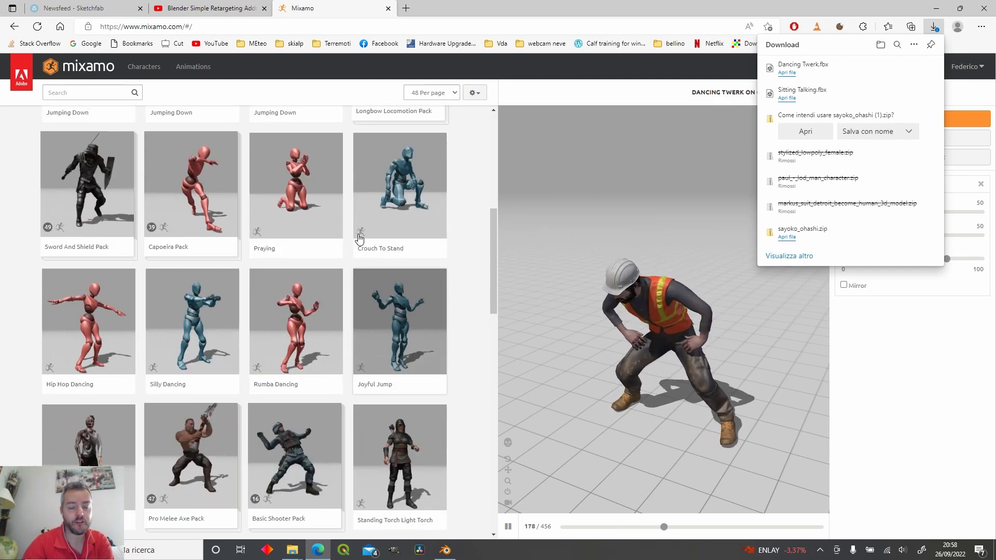
{"action": "scroll", "coordinate": [310, 267], "scroll_direction": "up", "scroll_amount": 7}
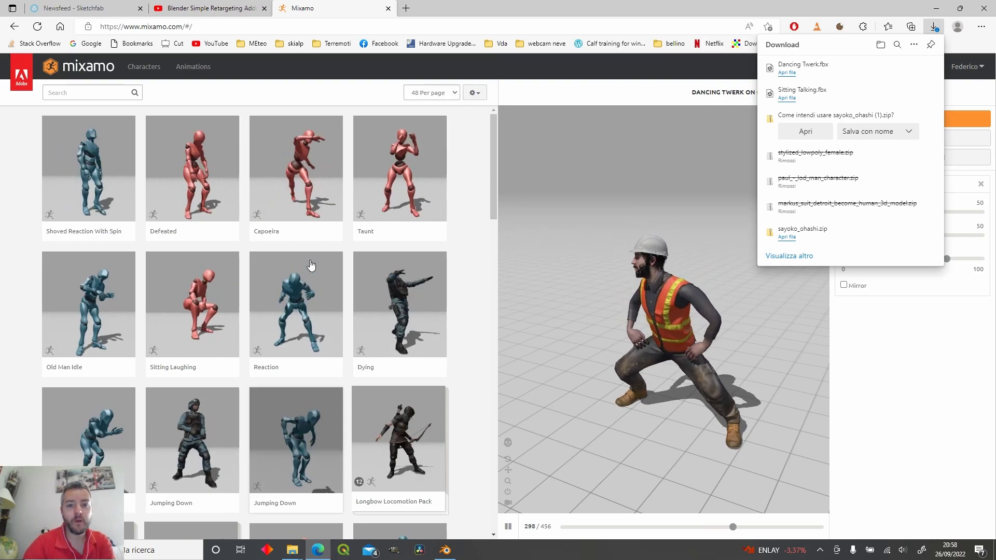
{"action": "scroll", "coordinate": [311, 358], "scroll_direction": "down", "scroll_amount": 5}
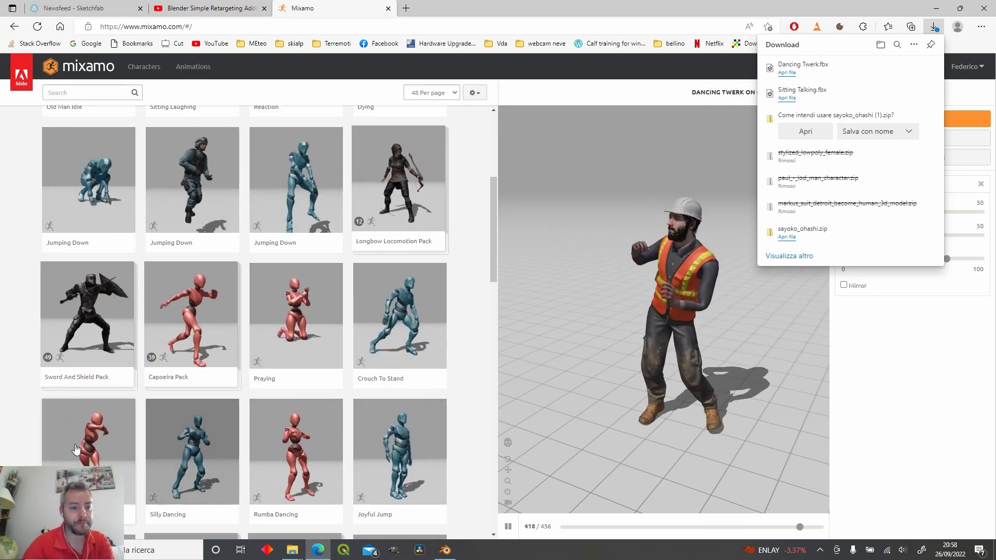
{"action": "scroll", "coordinate": [76, 449], "scroll_direction": "down", "scroll_amount": 3}
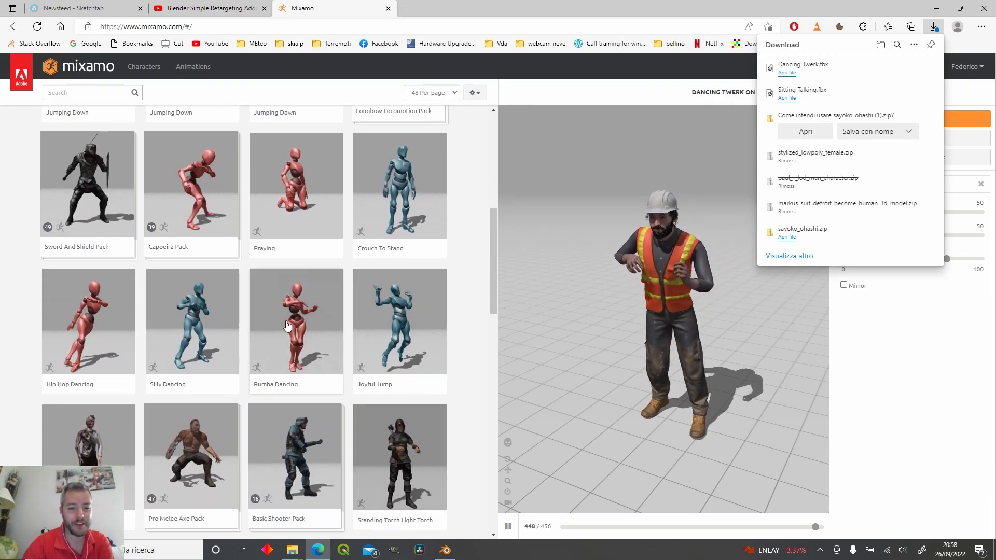
- Switch back to Blender and import Dancing Twerk.fbx from the Downloads folder, filtering the file list by fbx
{"action": "left_click", "coordinate": [442, 559]}
{"action": "left_click", "coordinate": [22, 19]}
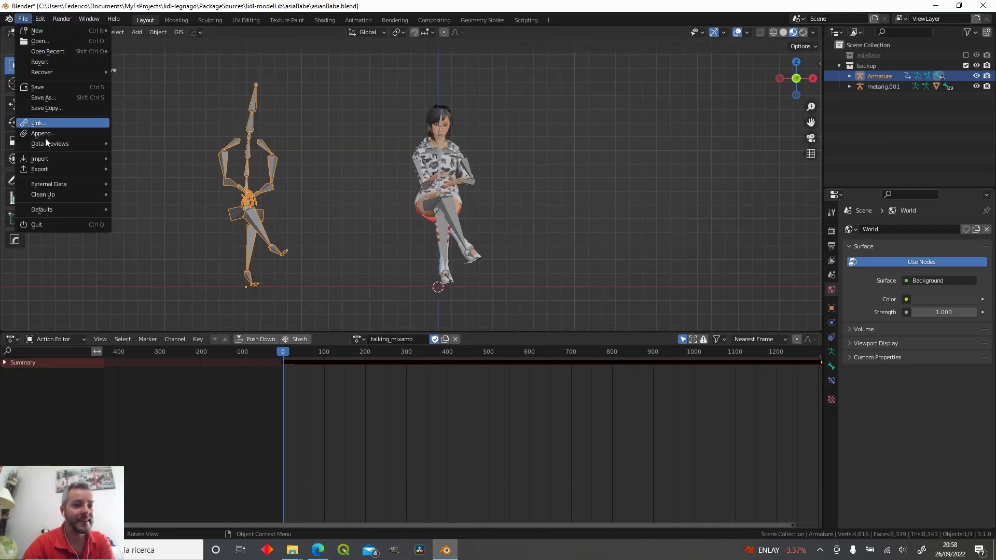
{"action": "mouse_move", "coordinate": [63, 158]}
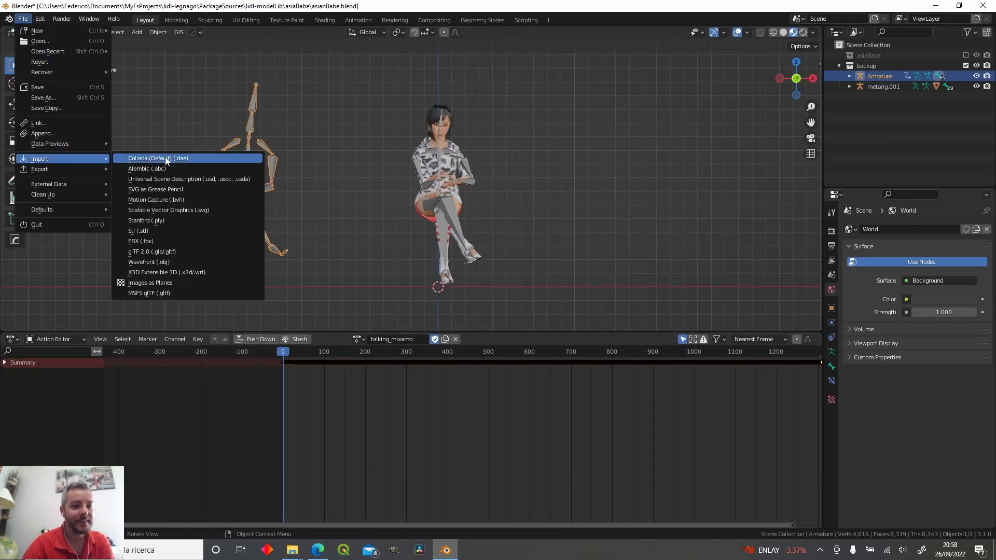
{"action": "left_click", "coordinate": [176, 242]}
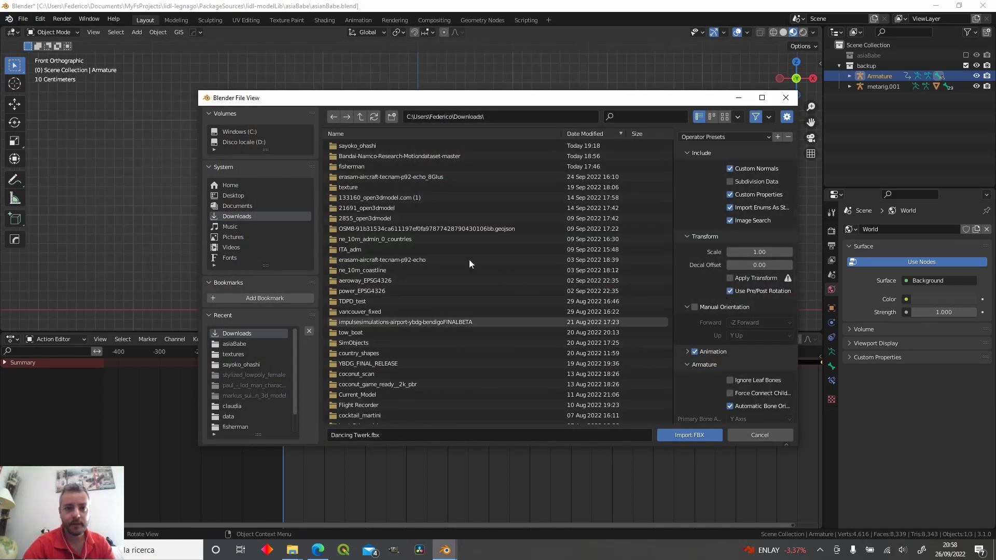
{"action": "left_click", "coordinate": [244, 344]}
{"action": "left_click", "coordinate": [246, 333]}
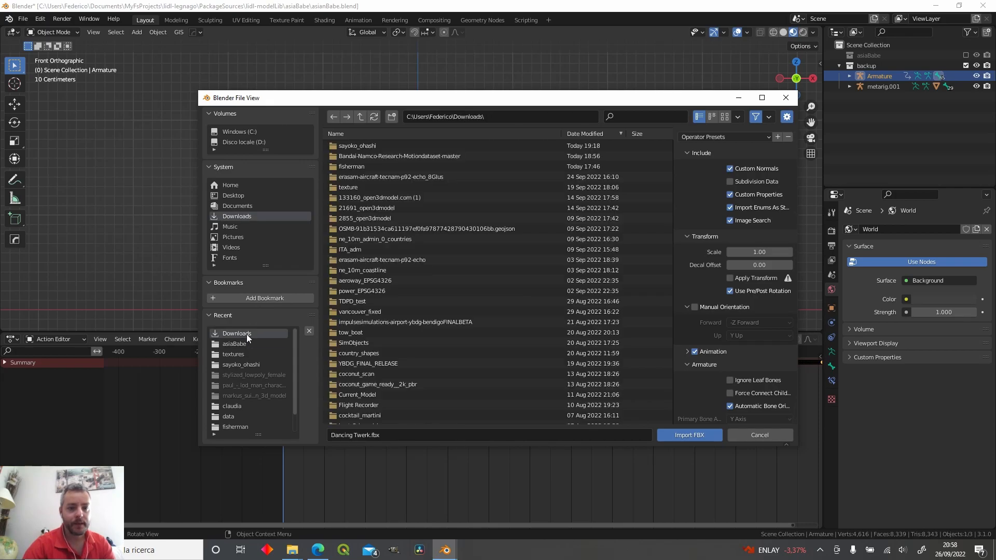
{"action": "type", "text": "fbx"}
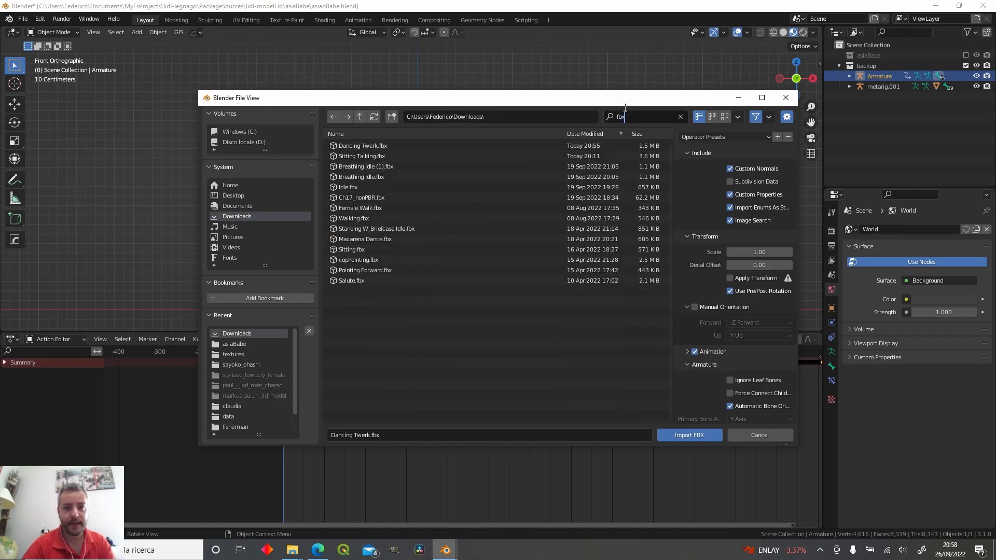
{"action": "left_click", "coordinate": [378, 145]}
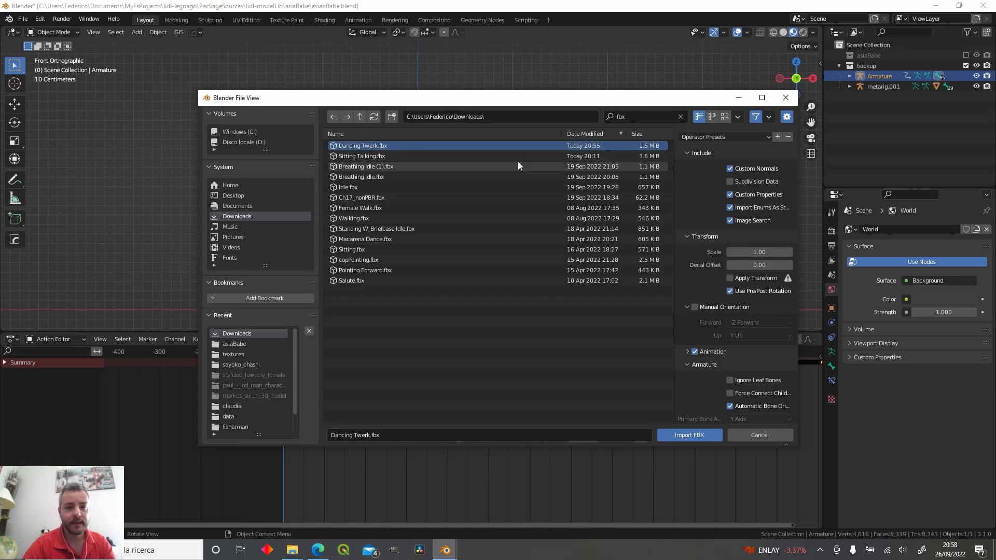
{"action": "left_click", "coordinate": [676, 435]}
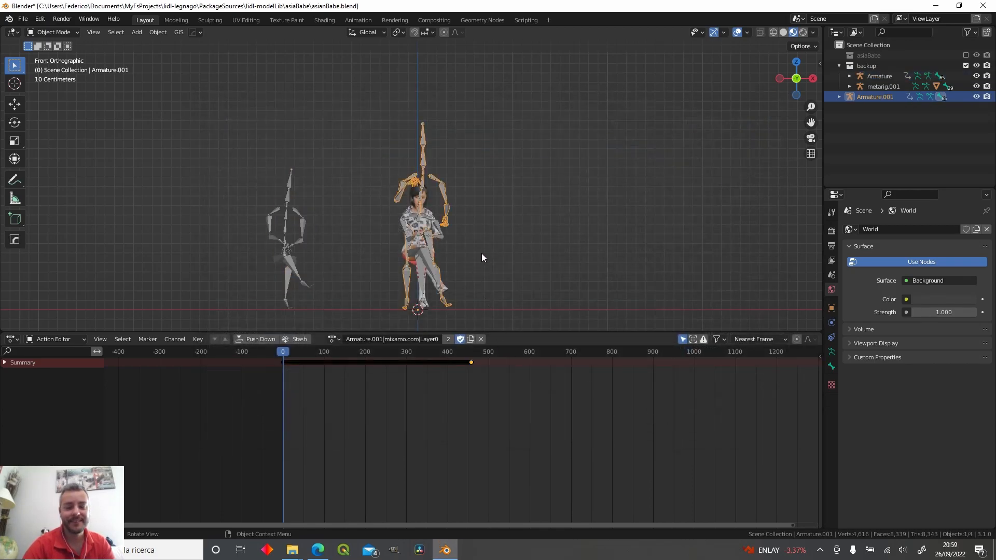
- Move the imported armature about 3.16 m in the negative X direction, beyond the talking armature
{"action": "key", "text": "g"}
{"action": "key", "text": "x"}
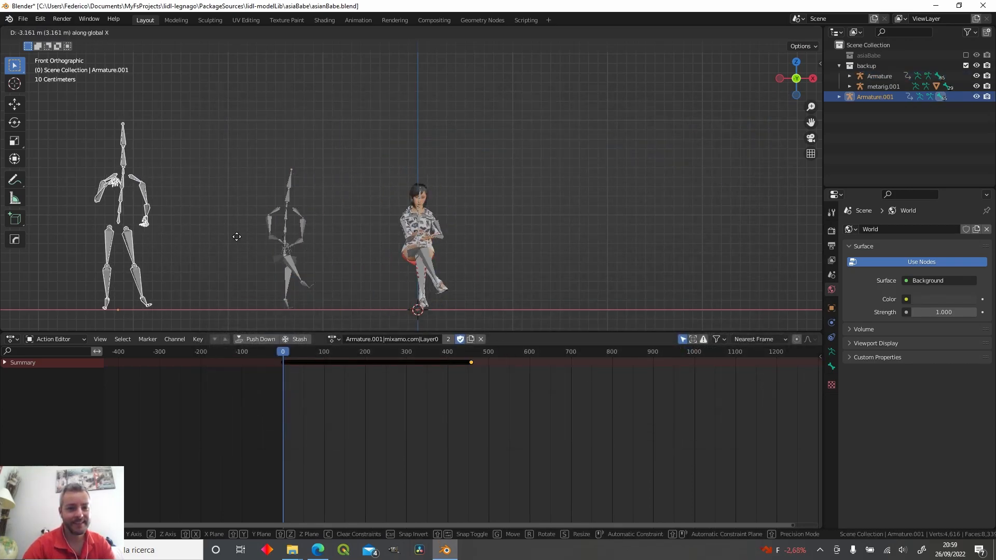
{"action": "left_click", "coordinate": [237, 240]}
- Preview the imported armature's dance and rename its action as twerking
{"action": "key", "text": "space"}
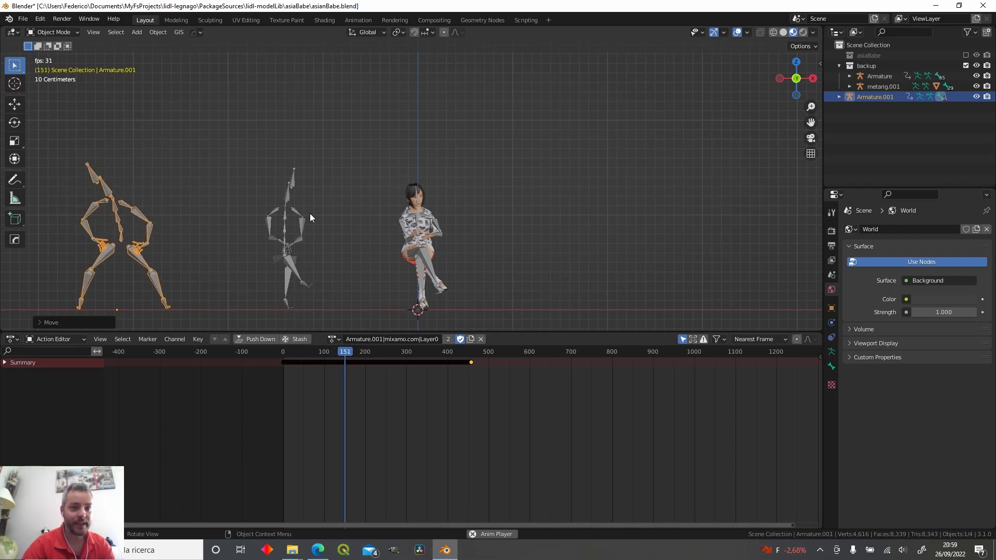
{"action": "key", "text": "space"}
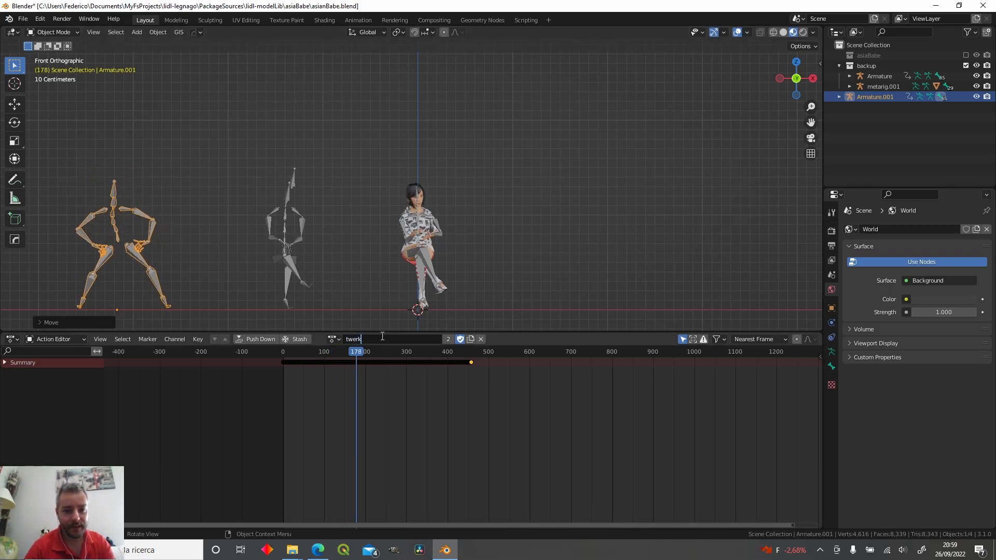
{"action": "key", "text": "Return"}
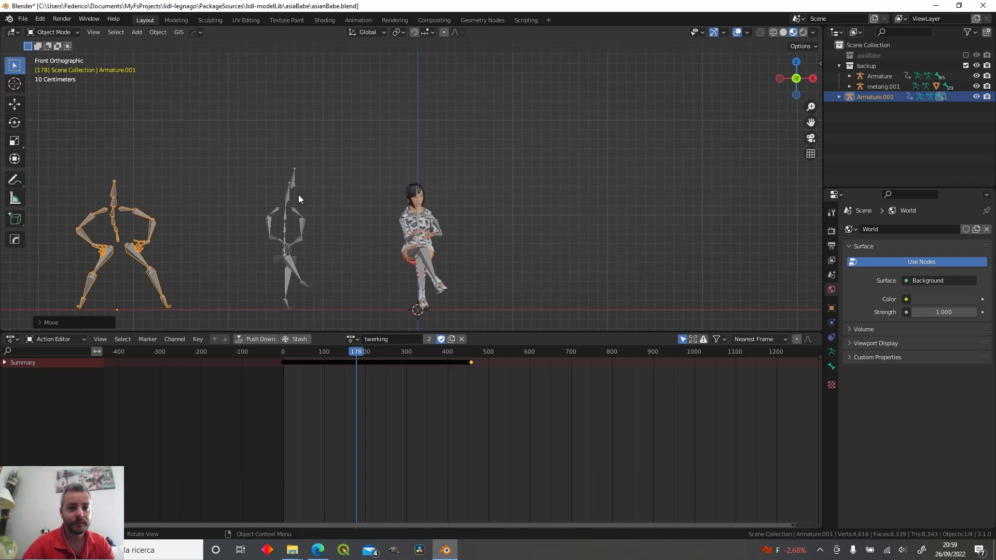
- Assign the twerking action to the original armature that drives the seated character
{"action": "left_click", "coordinate": [298, 216]}
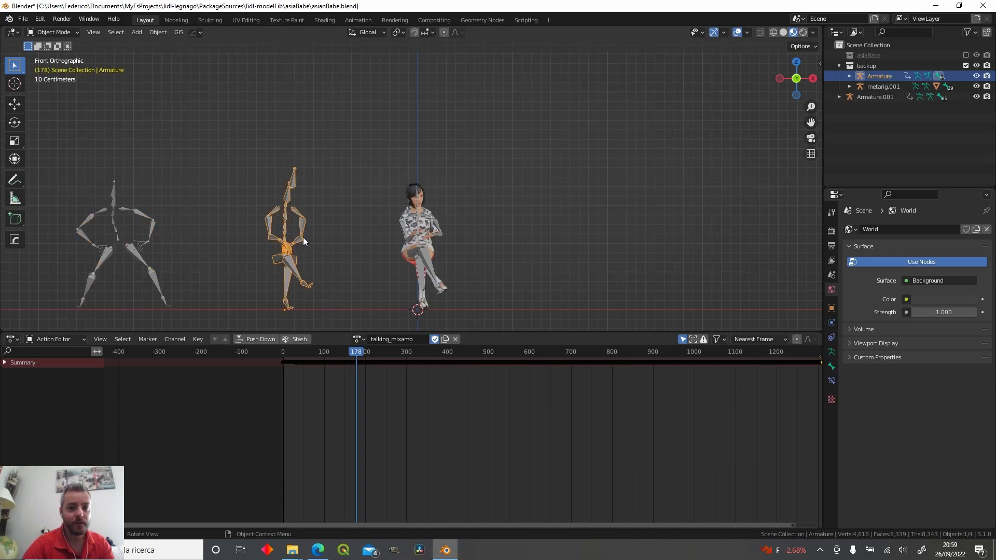
{"action": "left_click", "coordinate": [359, 340]}
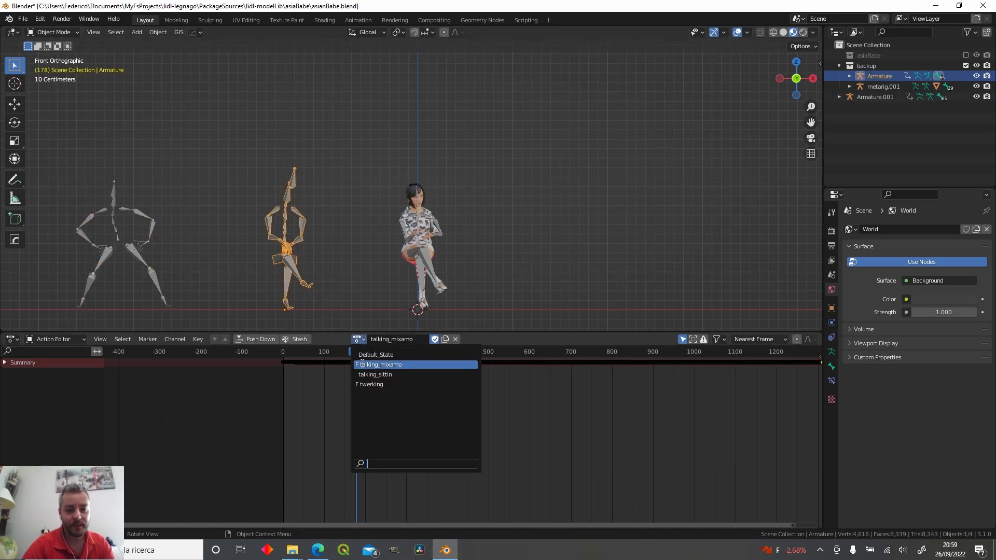
{"action": "left_click", "coordinate": [363, 385]}
{"action": "middle_click_drag", "start_coordinate": [410, 280], "coordinate": [461, 278]}
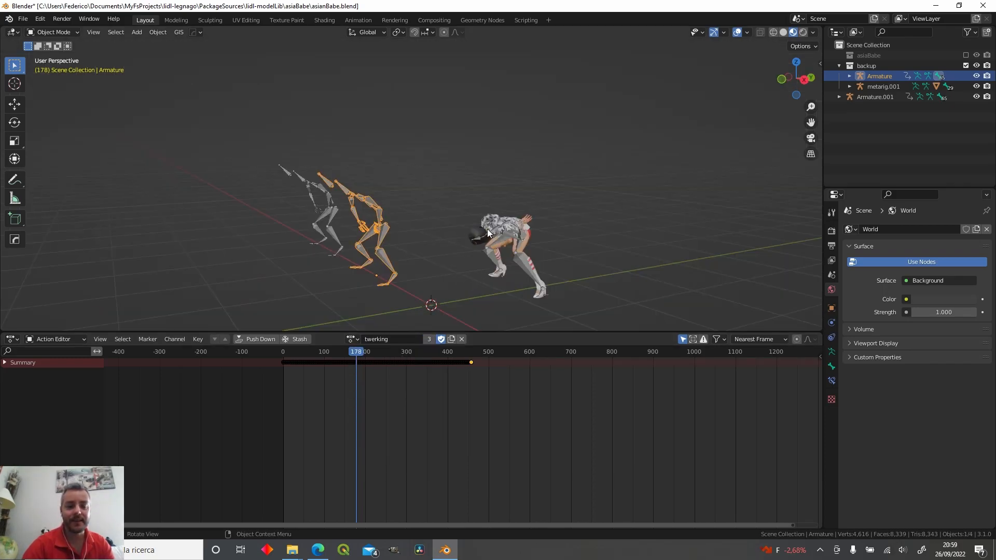
- Put the character's metarig.001 into Pose Mode and play the animation from frame 0, examining it from several angles
{"action": "left_click", "coordinate": [519, 243]}
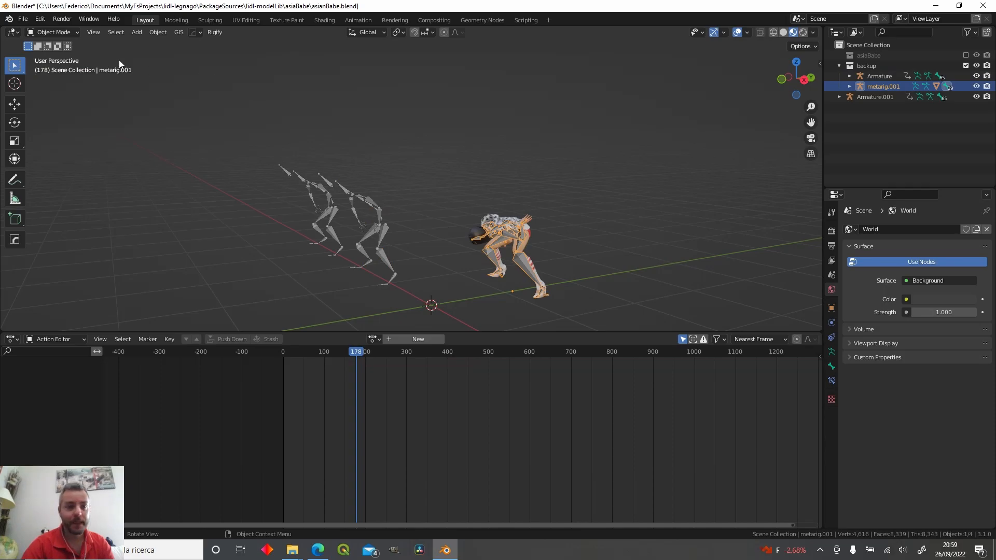
{"action": "left_click", "coordinate": [57, 33]}
{"action": "left_click", "coordinate": [52, 66]}
{"action": "middle_click_drag", "start_coordinate": [427, 224], "coordinate": [525, 247]}
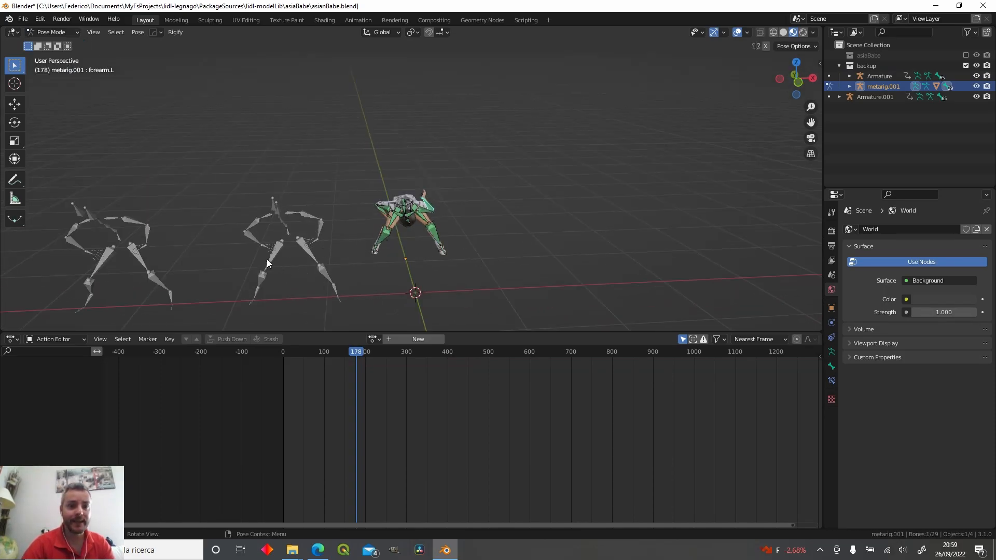
{"action": "key", "text": "shift+Left"}
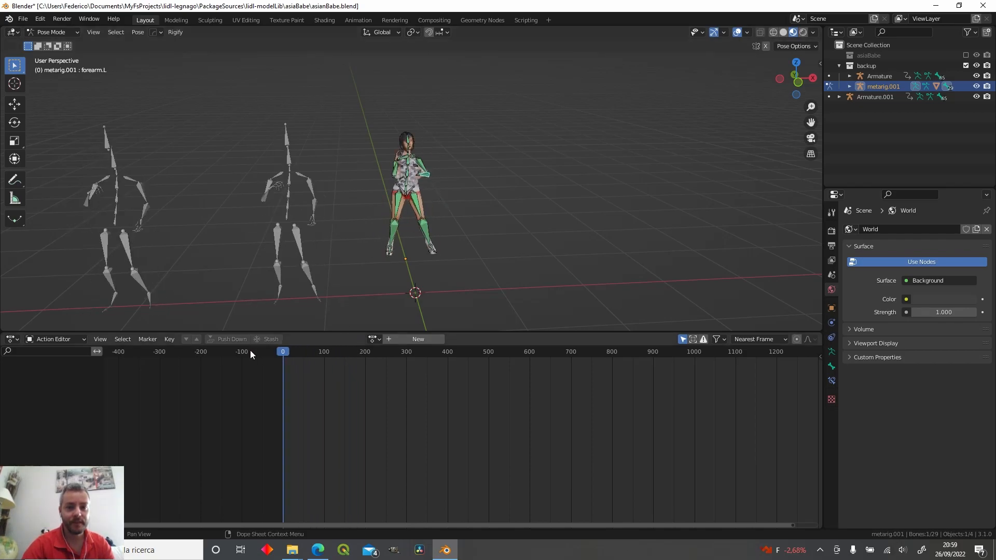
{"action": "key", "text": "space"}
{"action": "middle_click_drag", "start_coordinate": [549, 158], "coordinate": [523, 165]}
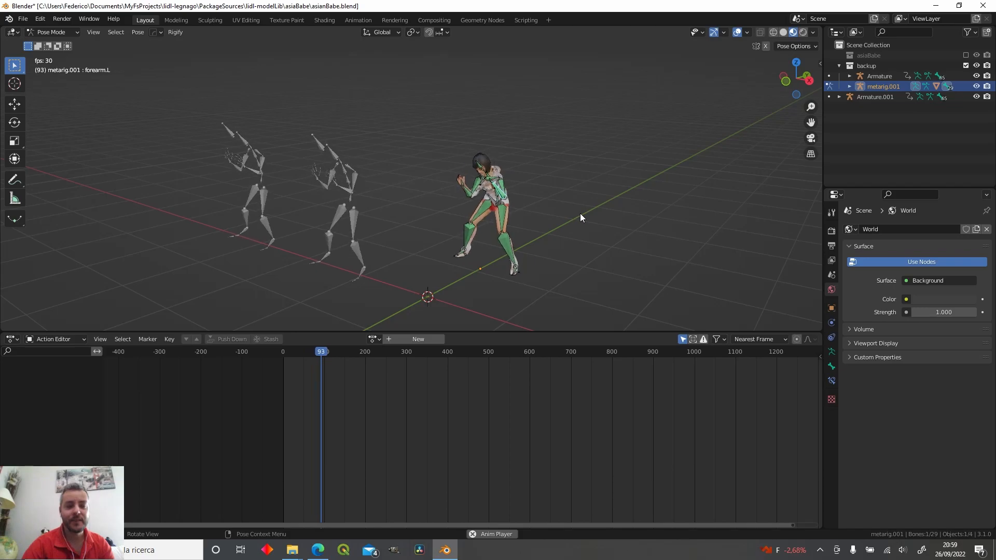
{"action": "middle_click_drag", "start_coordinate": [616, 205], "coordinate": [517, 190]}
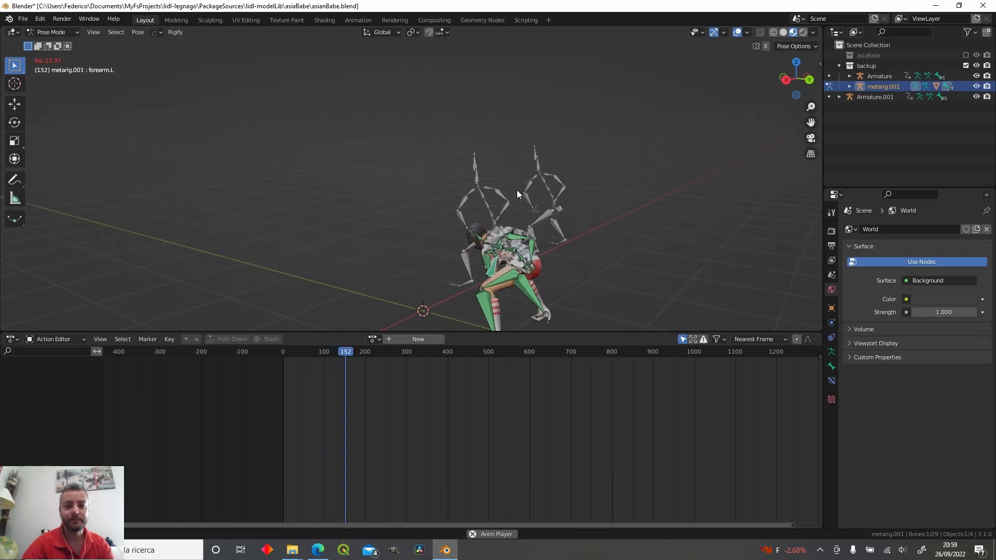
{"action": "middle_click_drag", "start_coordinate": [398, 173], "coordinate": [475, 175]}
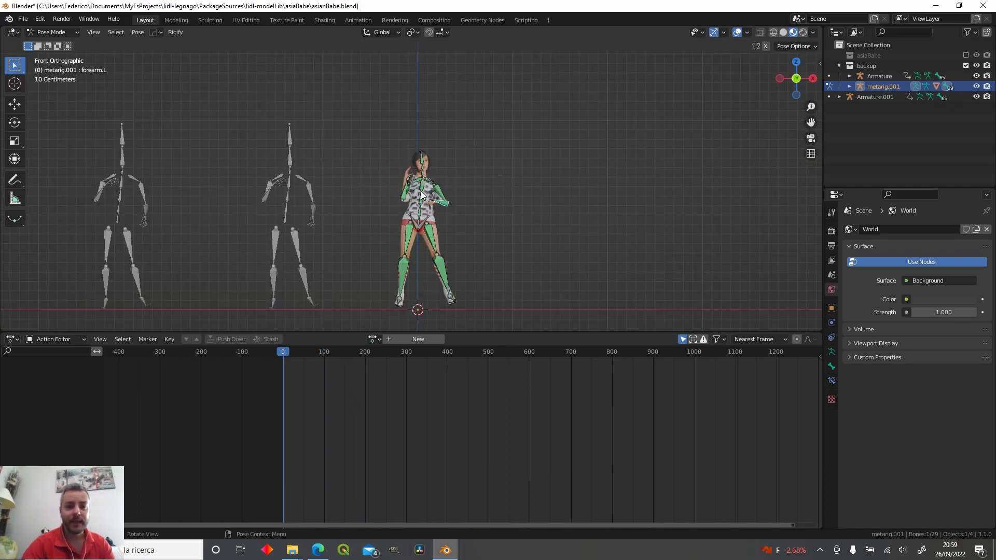
{"action": "left_click", "coordinate": [421, 191]}
{"action": "left_click", "coordinate": [430, 209]}
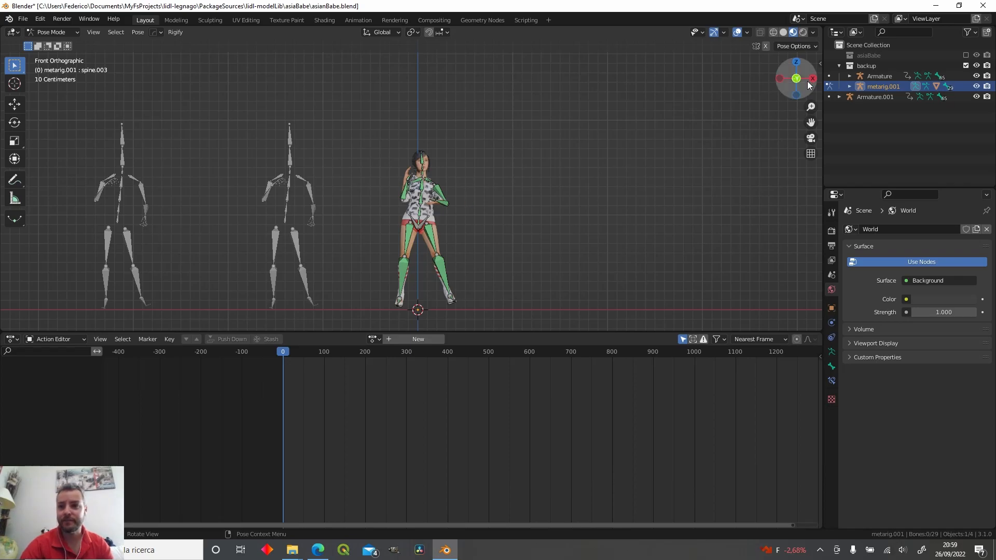
{"action": "left_click", "coordinate": [895, 65]}
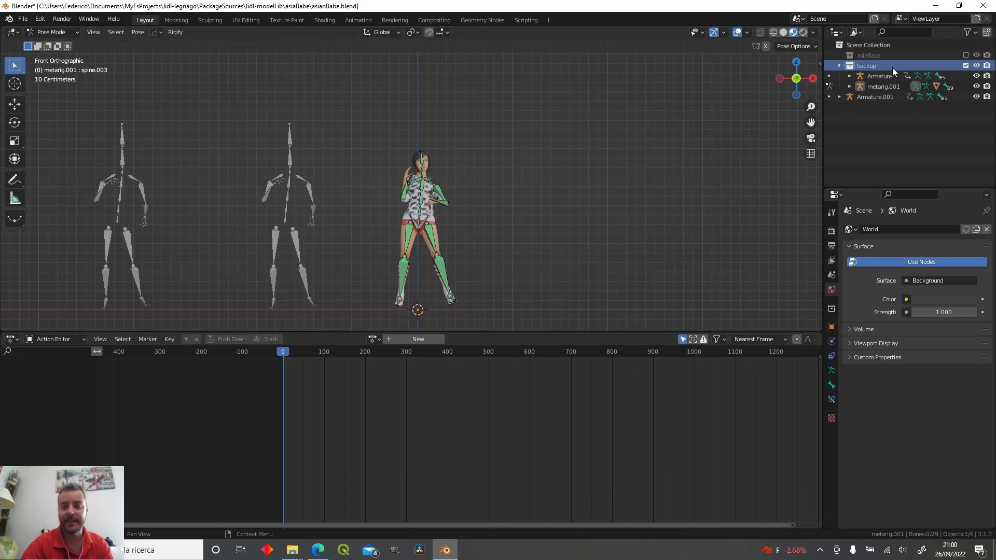
{"action": "left_click", "coordinate": [138, 32]}
{"action": "mouse_move", "coordinate": [178, 90]}
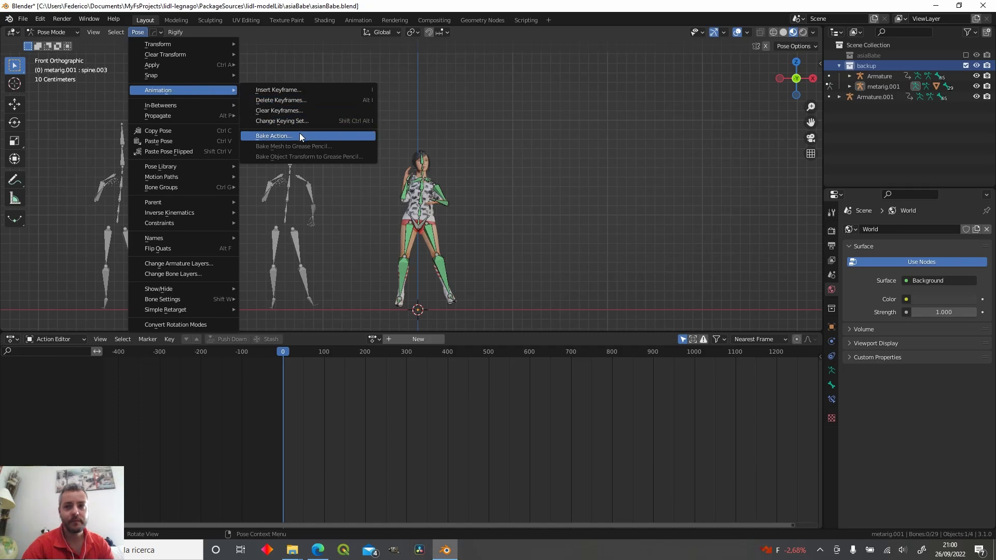
{"action": "middle_click_drag", "start_coordinate": [609, 184], "coordinate": [543, 206]}
{"action": "left_click", "coordinate": [542, 207]}
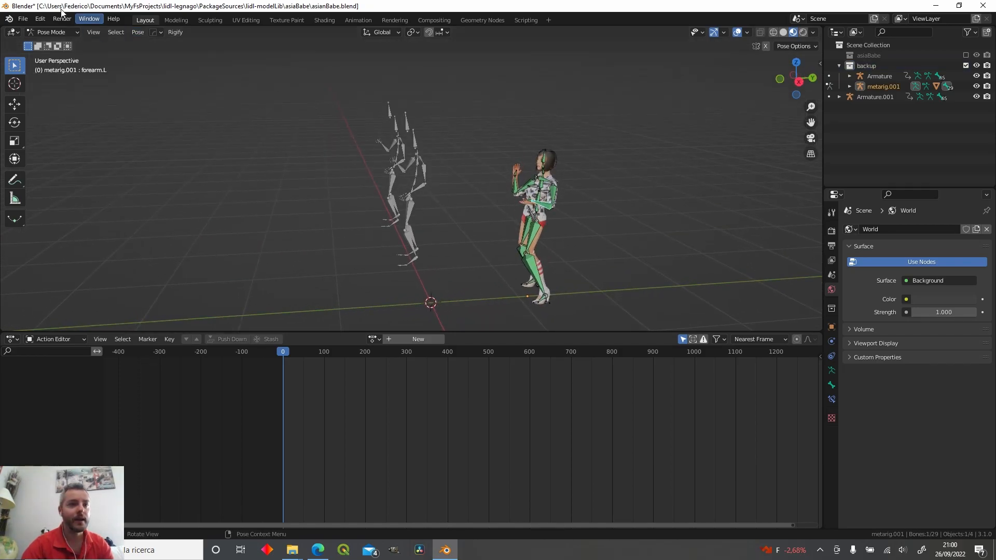
- Return to Object Mode and duplicate the character's rig together with its mesh in place
{"action": "left_click", "coordinate": [52, 33]}
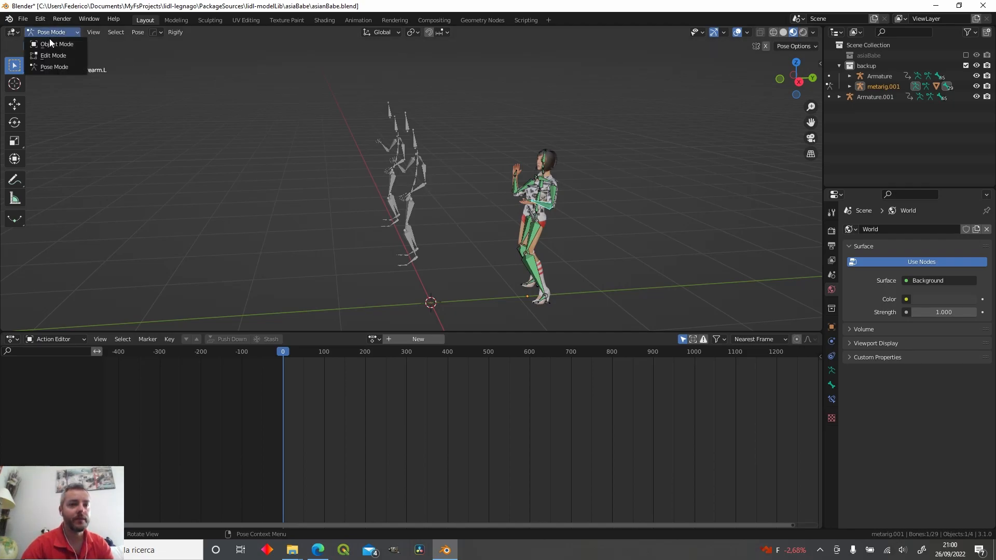
{"action": "left_click", "coordinate": [49, 39]}
{"action": "left_click_drag", "start_coordinate": [471, 83], "coordinate": [631, 315]}
{"action": "key", "text": "shift+d"}
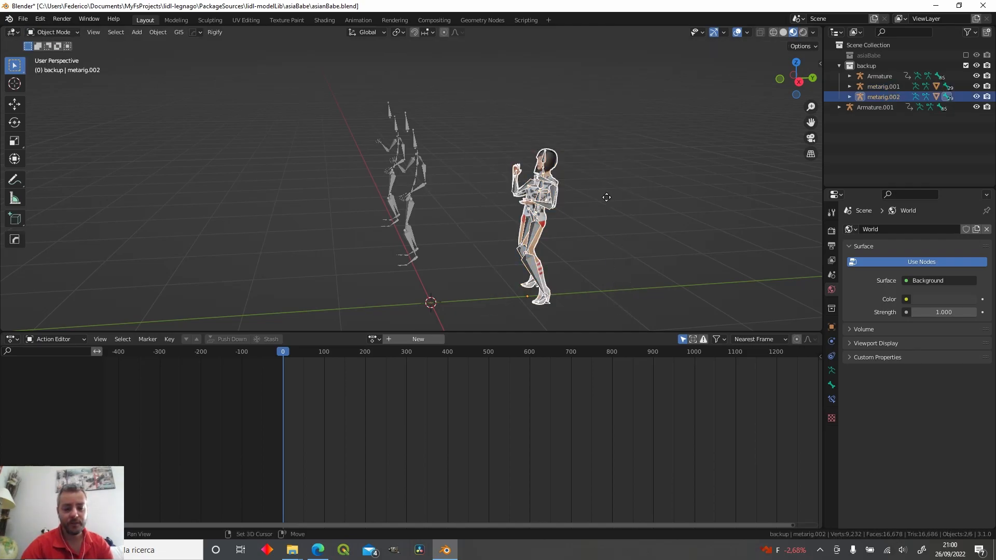
{"action": "right_click", "coordinate": [606, 197]}
- Select the duplicated character rig and move it away from the original so that it stands in front
{"action": "left_click", "coordinate": [874, 119]}
{"action": "right_click", "coordinate": [873, 124]}
{"action": "left_click", "coordinate": [867, 66]}
{"action": "left_click", "coordinate": [553, 199]}
{"action": "key", "text": "g"}
{"action": "key", "text": "x"}
{"action": "left_click", "coordinate": [623, 223]}
{"action": "middle_click_drag", "start_coordinate": [645, 240], "coordinate": [504, 213]}
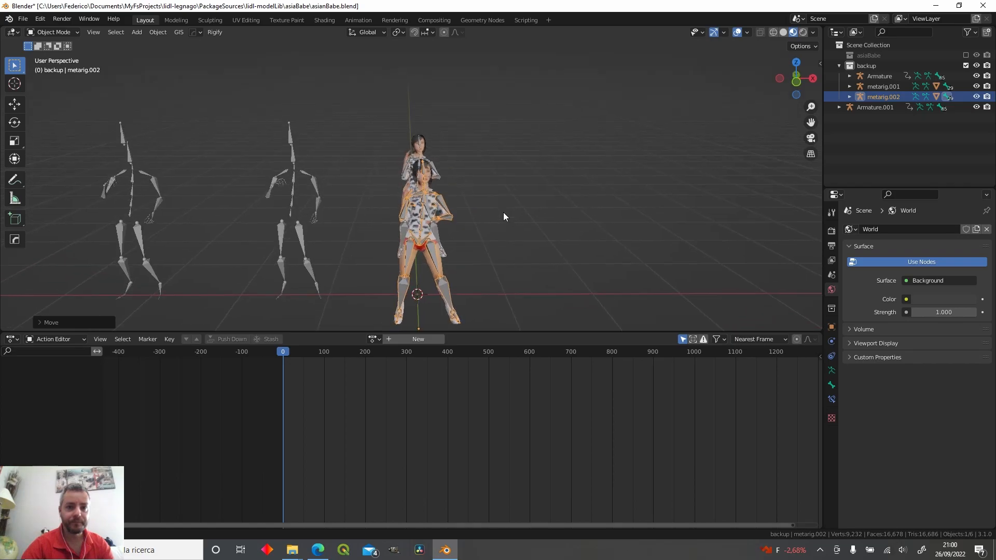
- Bake the duplicate metarig.002's retargeted pose animation into its own action in Pose Mode and name the action bakedTwek
{"action": "left_click", "coordinate": [77, 32]}
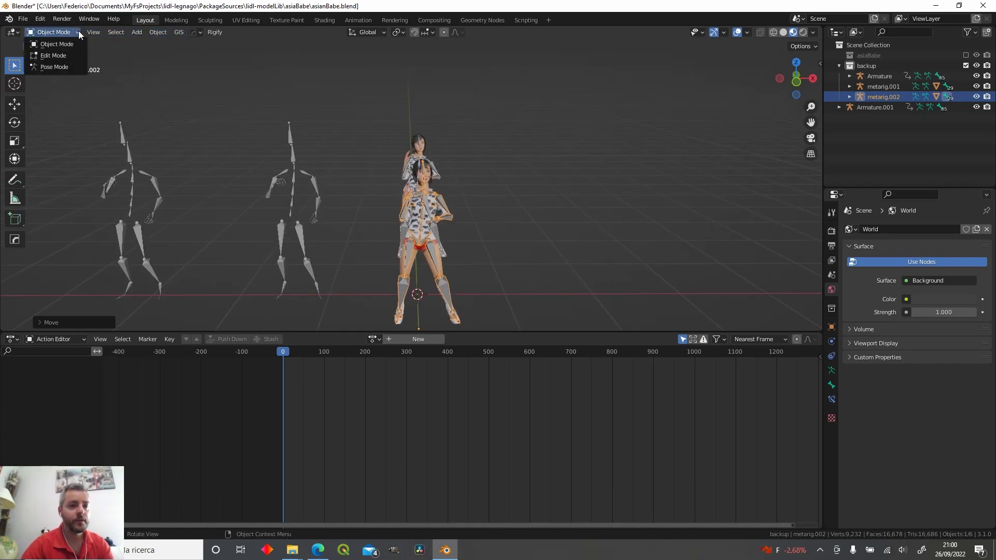
{"action": "left_click", "coordinate": [68, 65]}
{"action": "middle_click_drag", "start_coordinate": [343, 200], "coordinate": [395, 209]}
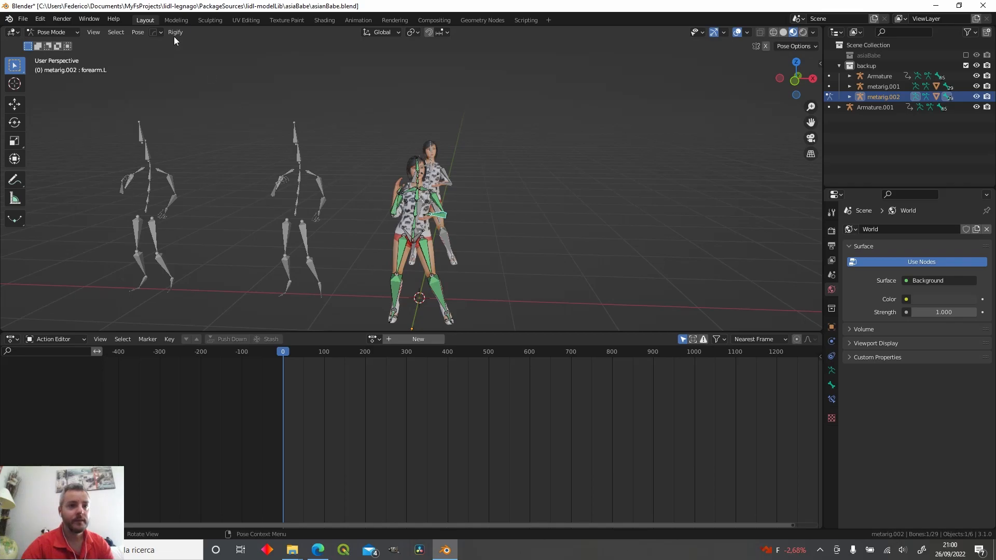
{"action": "left_click", "coordinate": [141, 33]}
{"action": "mouse_move", "coordinate": [175, 91]}
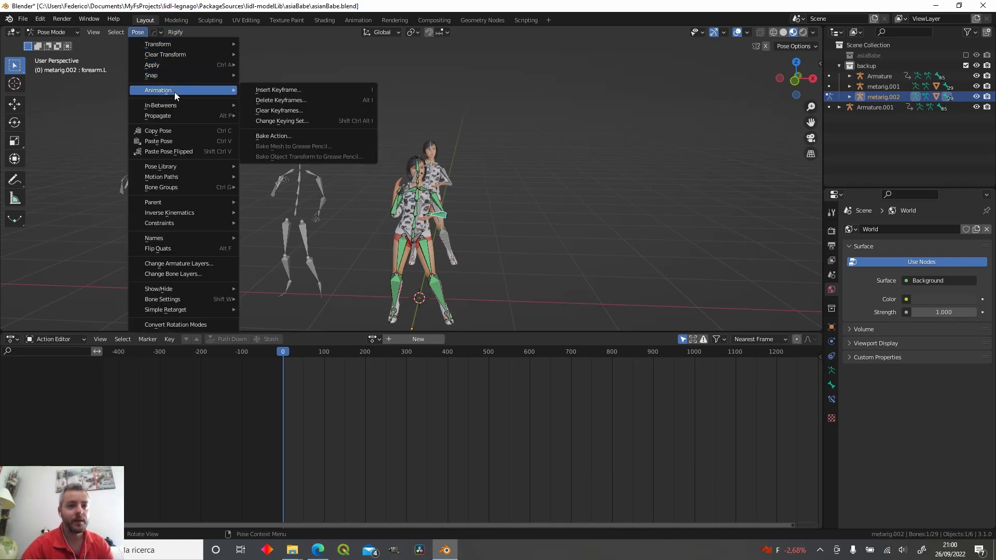
{"action": "left_click", "coordinate": [299, 136]}
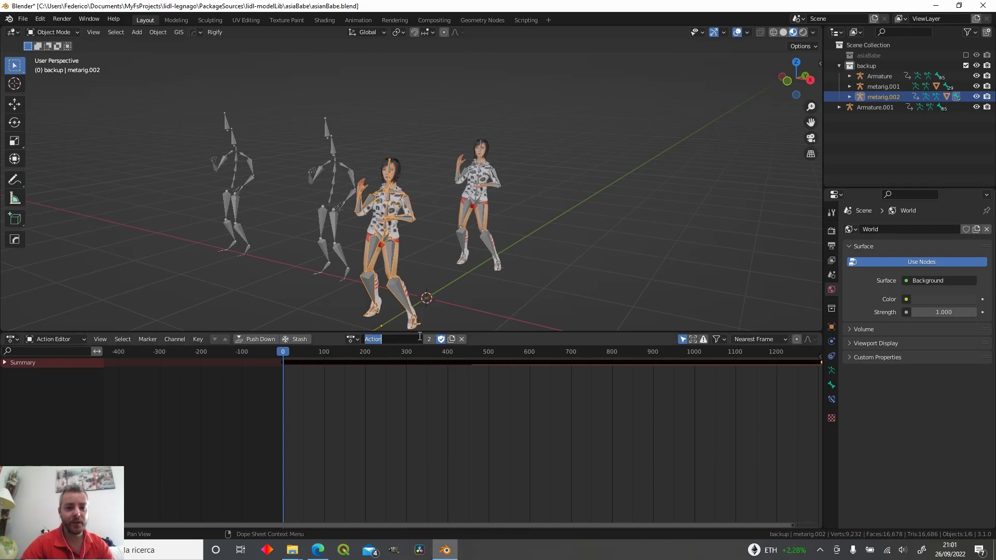
{"action": "type", "text": "bakedTwek"}
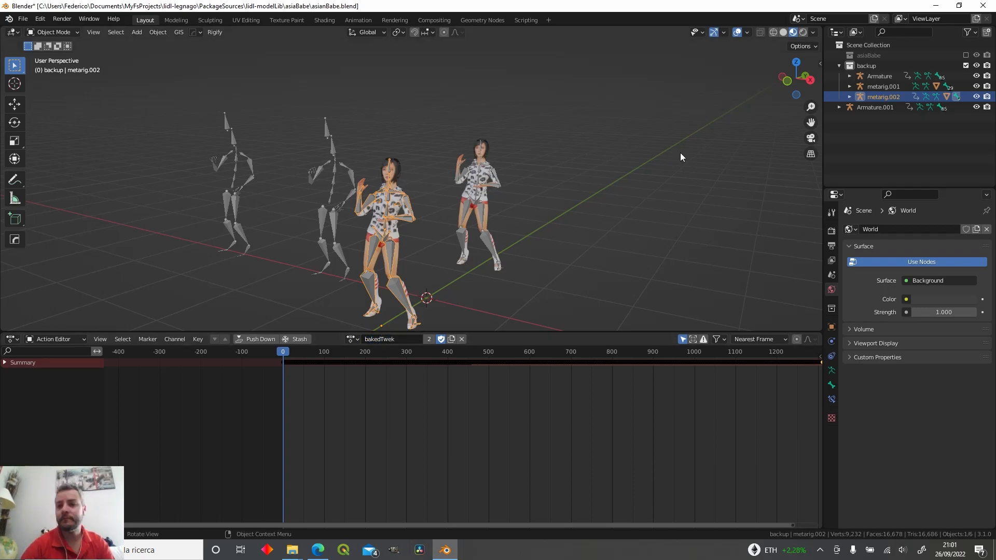
- Exclude the backup collection from the view layer and enable the asiaBabe collection instead
{"action": "left_click", "coordinate": [966, 66]}
{"action": "left_click", "coordinate": [966, 55]}
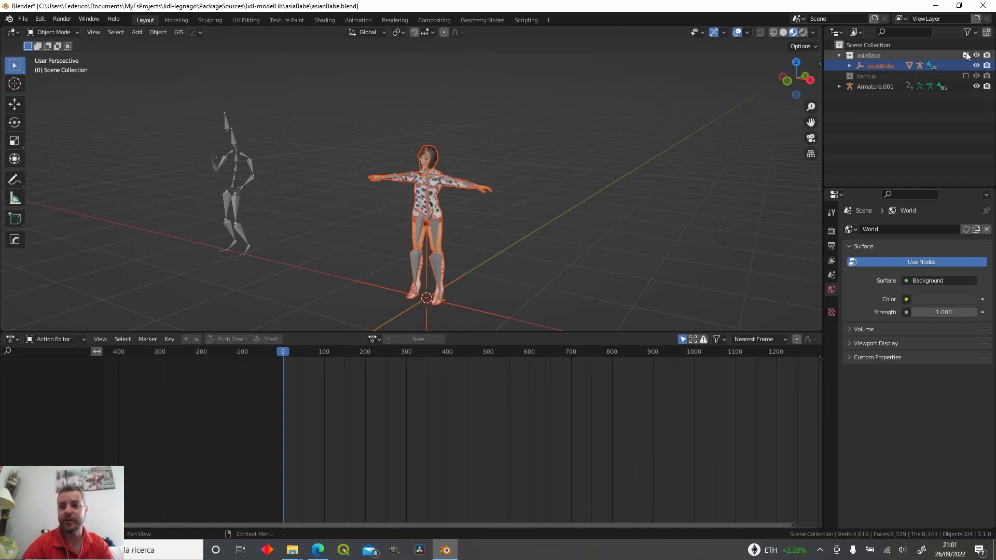
{"action": "left_click", "coordinate": [881, 56]}
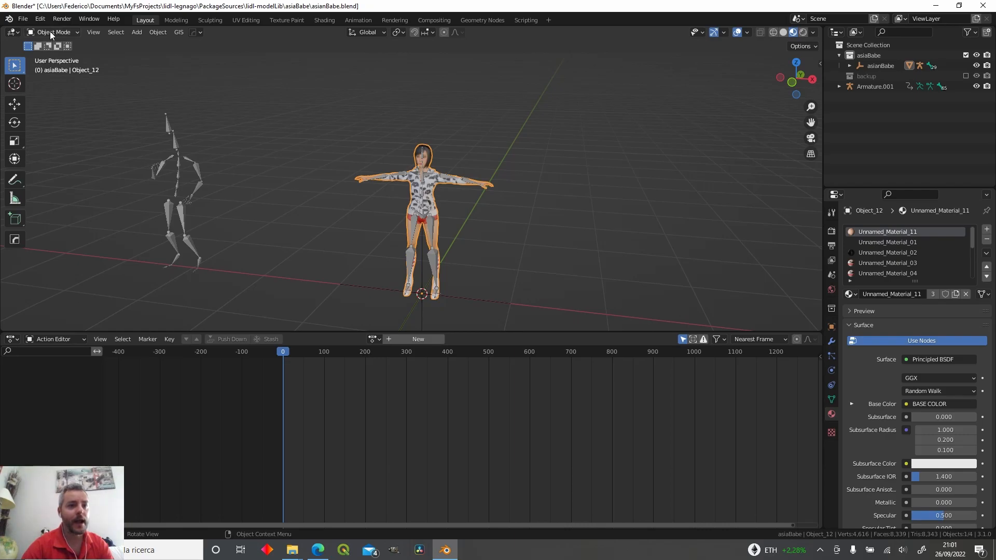
- Assign the bakedTwek action to the T-posed character's metarig and play the animation briefly to check it
{"action": "left_click", "coordinate": [50, 31]}
{"action": "left_click", "coordinate": [421, 197]}
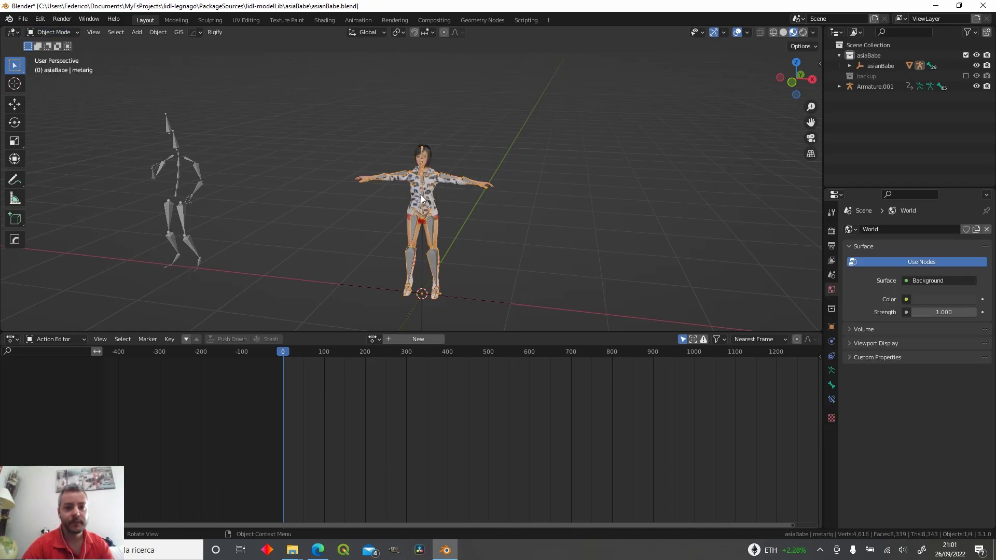
{"action": "left_click", "coordinate": [379, 339]}
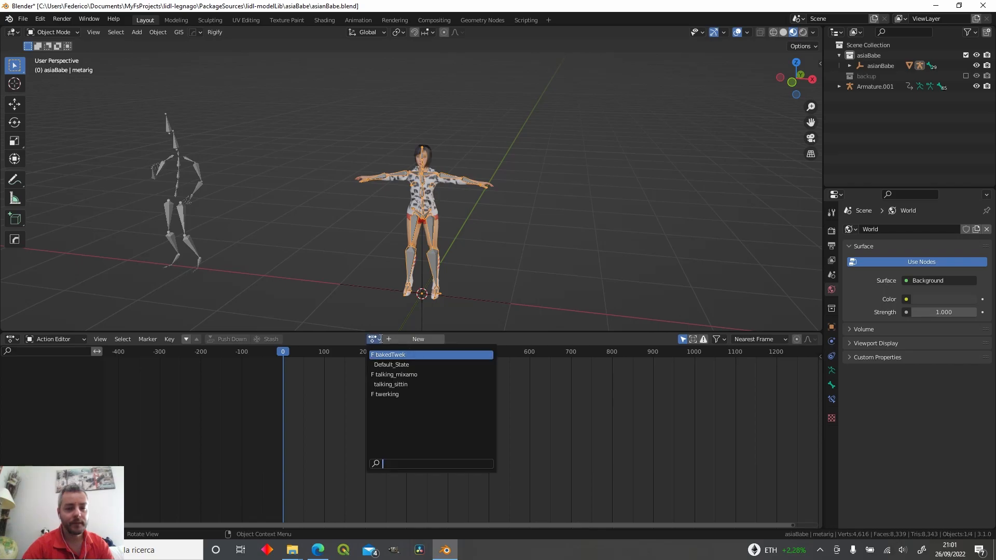
{"action": "left_click", "coordinate": [408, 339]}
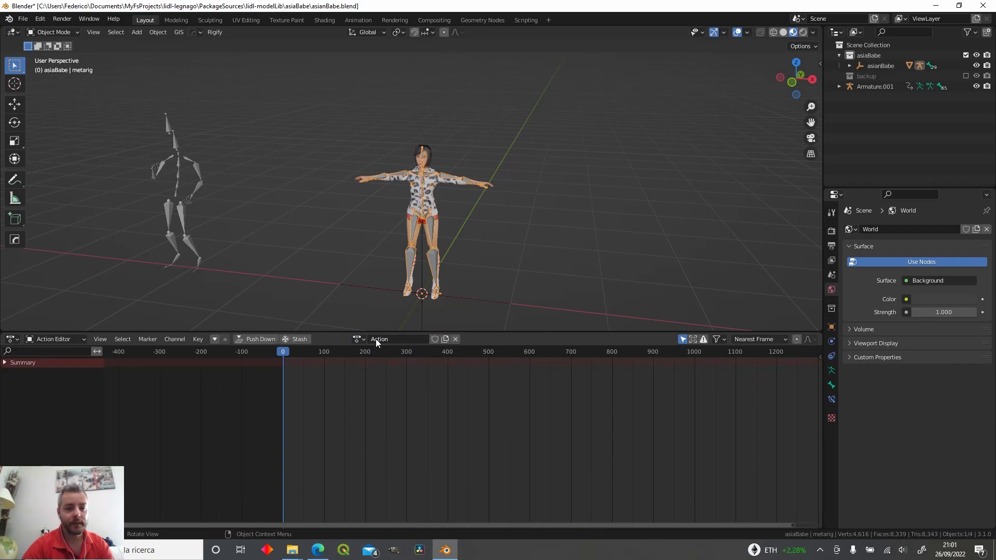
{"action": "left_click", "coordinate": [359, 339]}
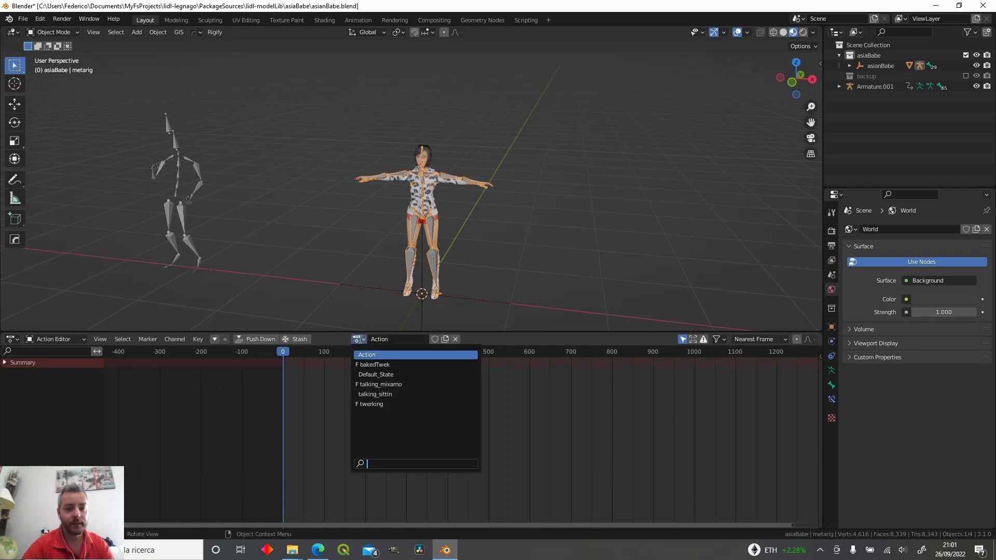
{"action": "left_click", "coordinate": [369, 362]}
{"action": "middle_click_drag", "start_coordinate": [374, 295], "coordinate": [474, 167]}
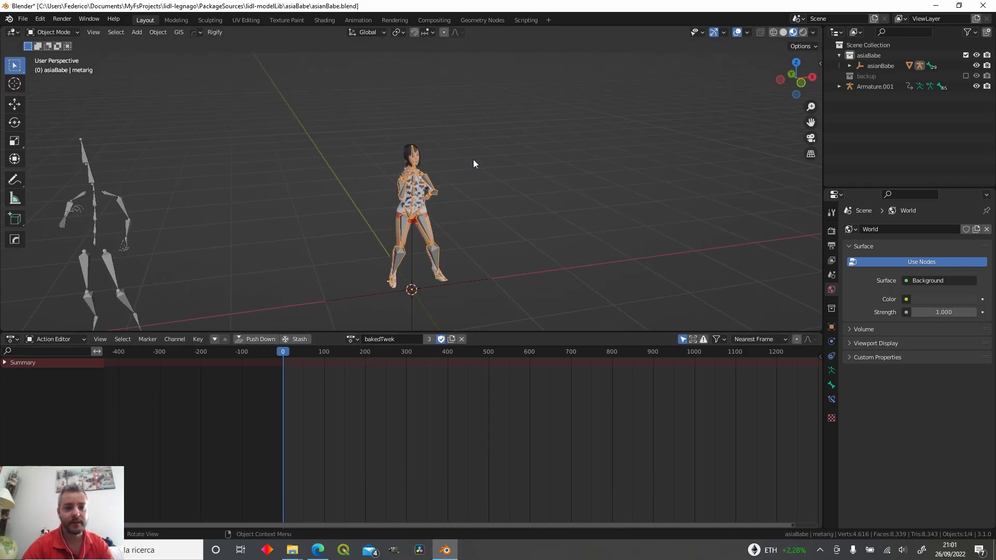
{"action": "key", "text": "space"}
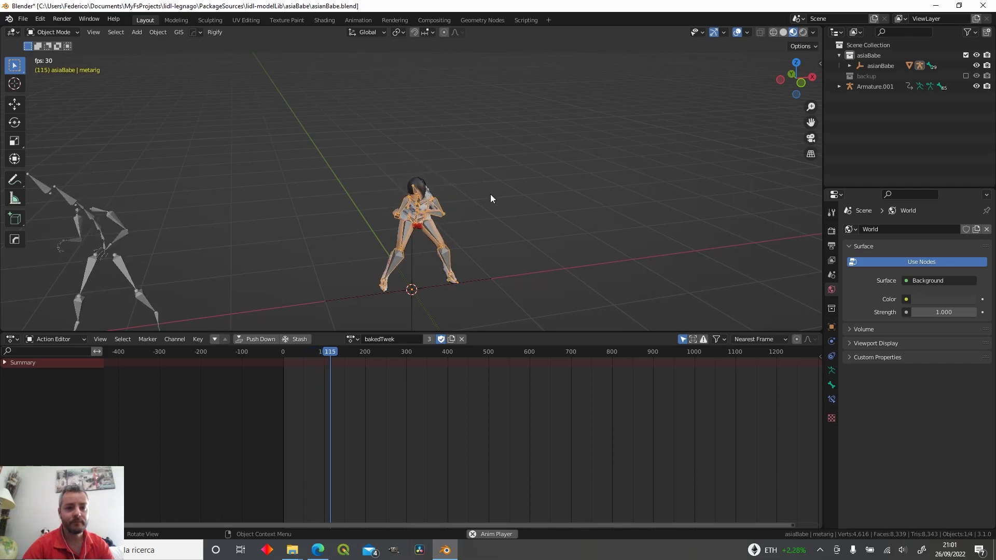
{"action": "key", "text": "space"}
- Push the bakedTwek action down into an NLA strip and show the tracks in an enlarged Nonlinear Animation editor
{"action": "left_click", "coordinate": [257, 339]}
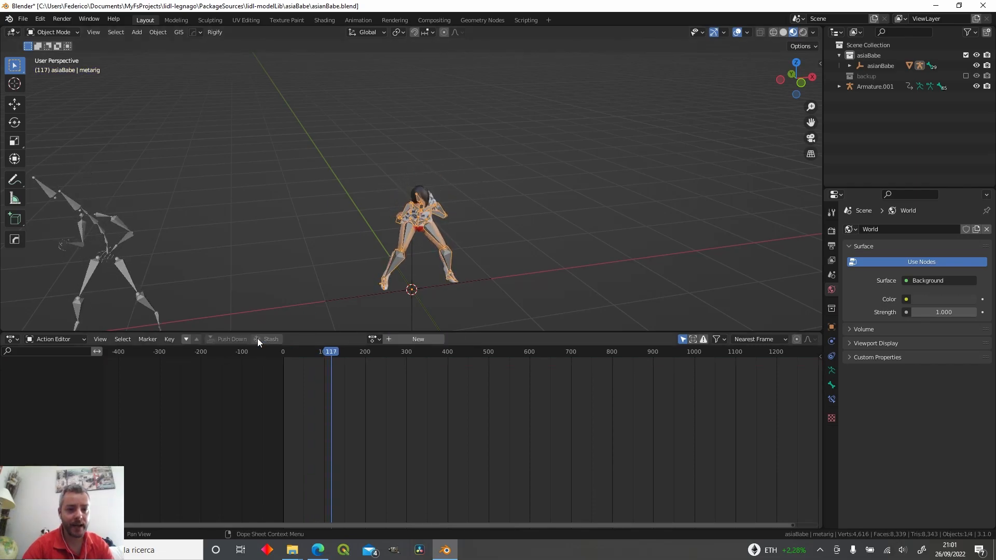
{"action": "left_click", "coordinate": [11, 339]}
{"action": "left_click", "coordinate": [154, 414]}
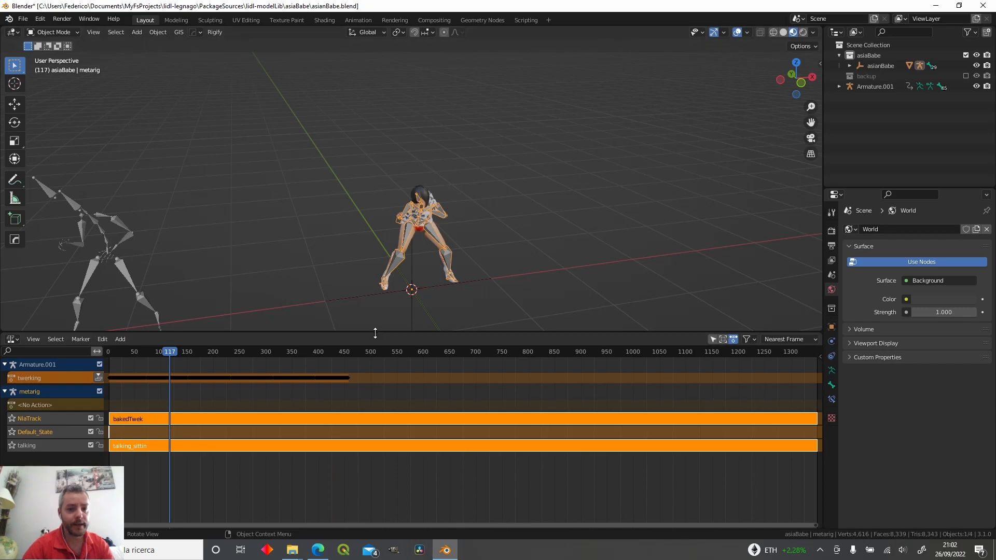
{"action": "left_click_drag", "start_coordinate": [378, 332], "coordinate": [407, 247]}
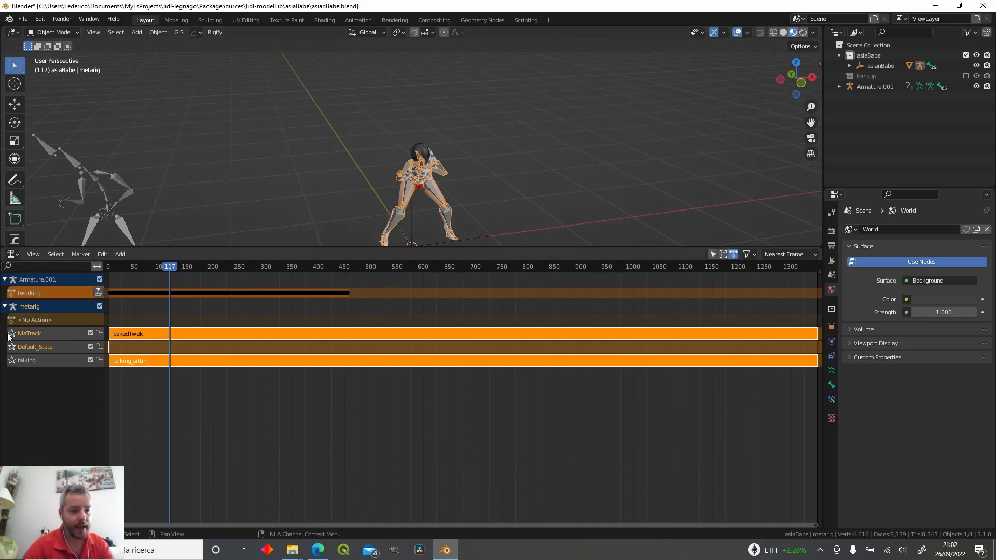
- Move the metarig's Default_State track to the top of its NLA stack and rename the bakedTwek track to twerk
{"action": "right_click", "coordinate": [42, 345]}
{"action": "mouse_move", "coordinate": [42, 345]}
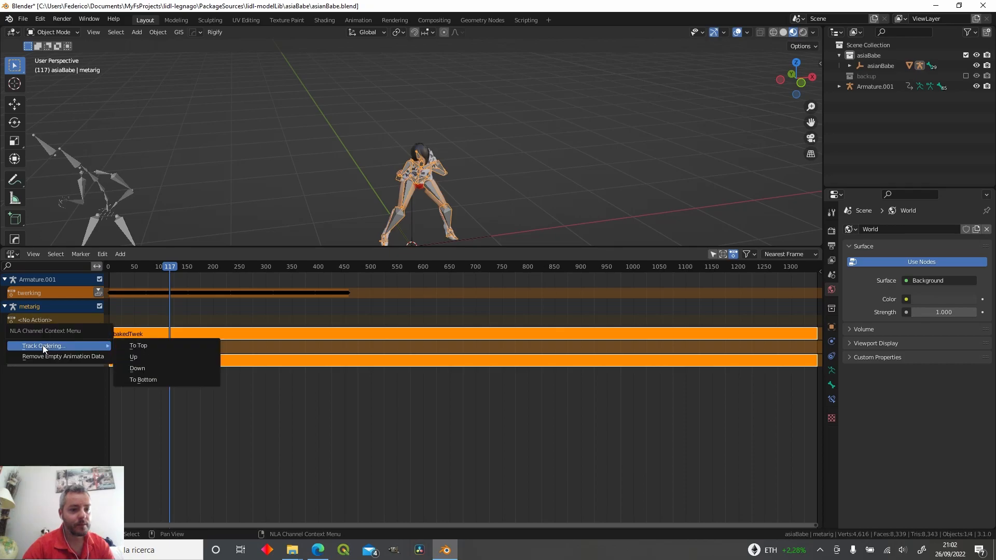
{"action": "left_click", "coordinate": [161, 347]}
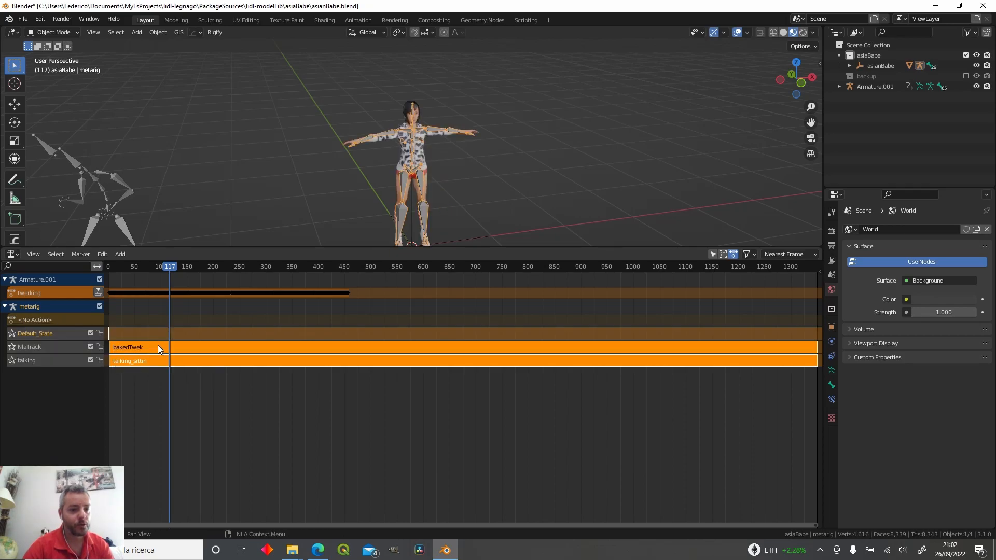
{"action": "double_click", "coordinate": [43, 344]}
{"action": "type", "text": "twerk"}
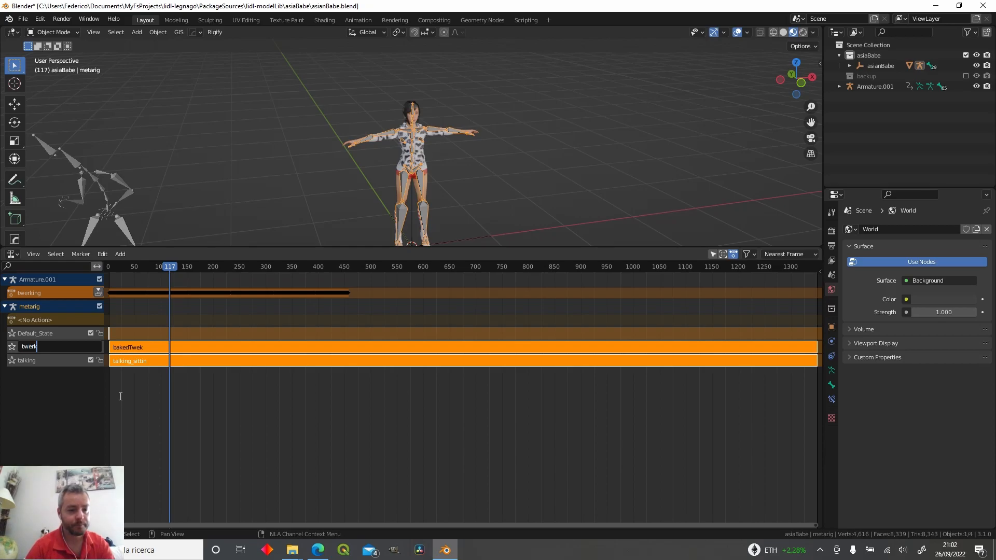
{"action": "key", "text": "Return"}
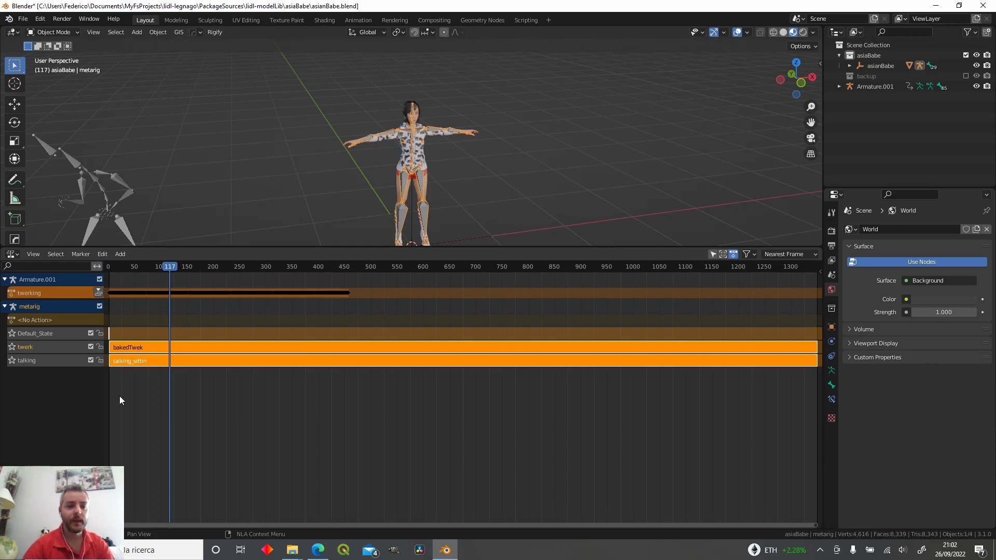
- Play the animation with all tracks enabled, and again with Default_State and talking disabled to preview only the twerk track
{"action": "middle_click_drag", "start_coordinate": [395, 173], "coordinate": [385, 158]}
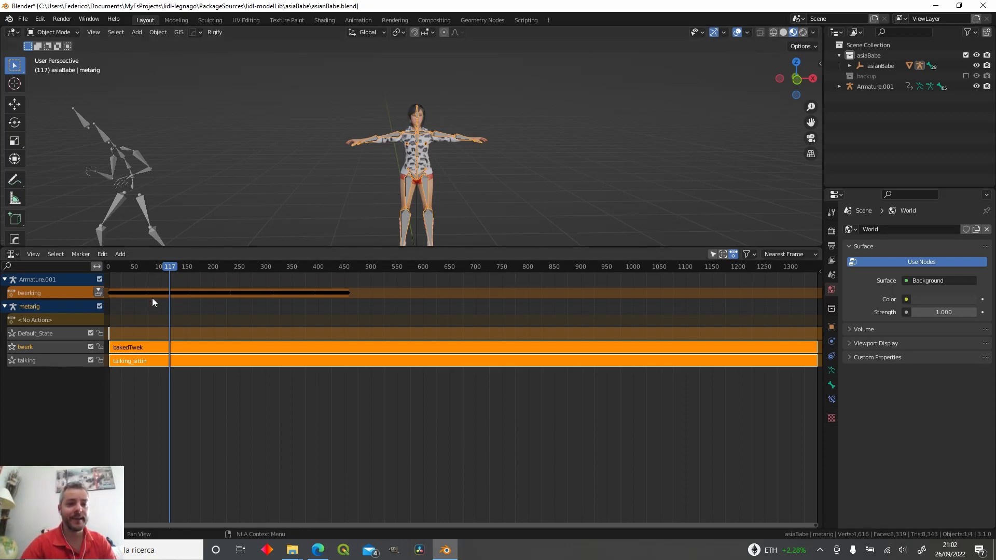
{"action": "key", "text": "shift+Left"}
{"action": "key", "text": "space"}
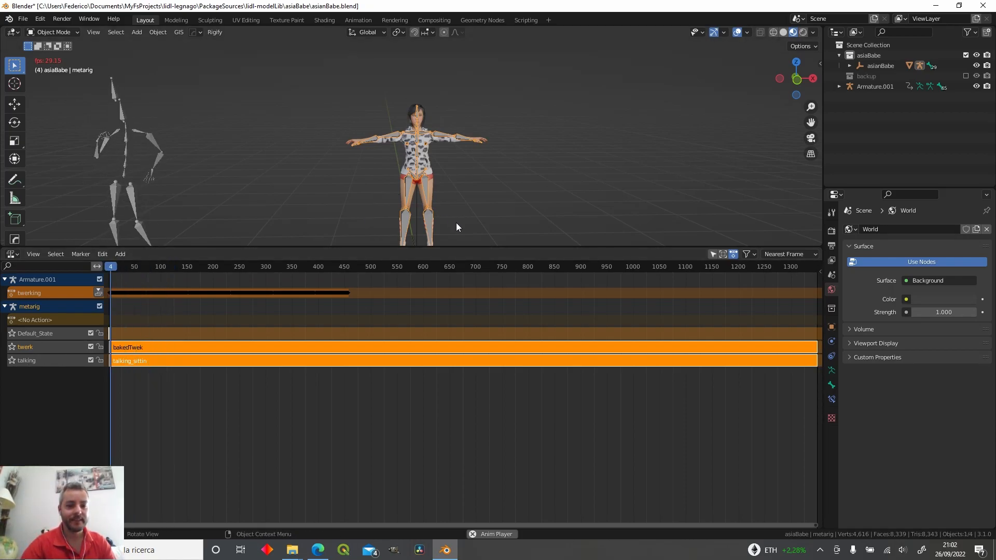
{"action": "key", "text": "space"}
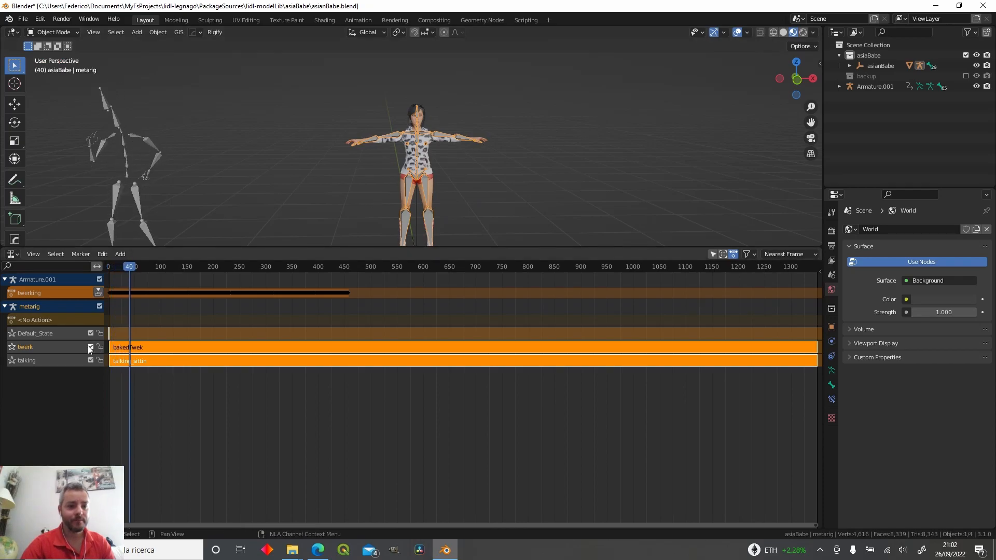
{"action": "left_click", "coordinate": [90, 333]}
{"action": "left_click", "coordinate": [90, 360]}
{"action": "key", "text": "space"}
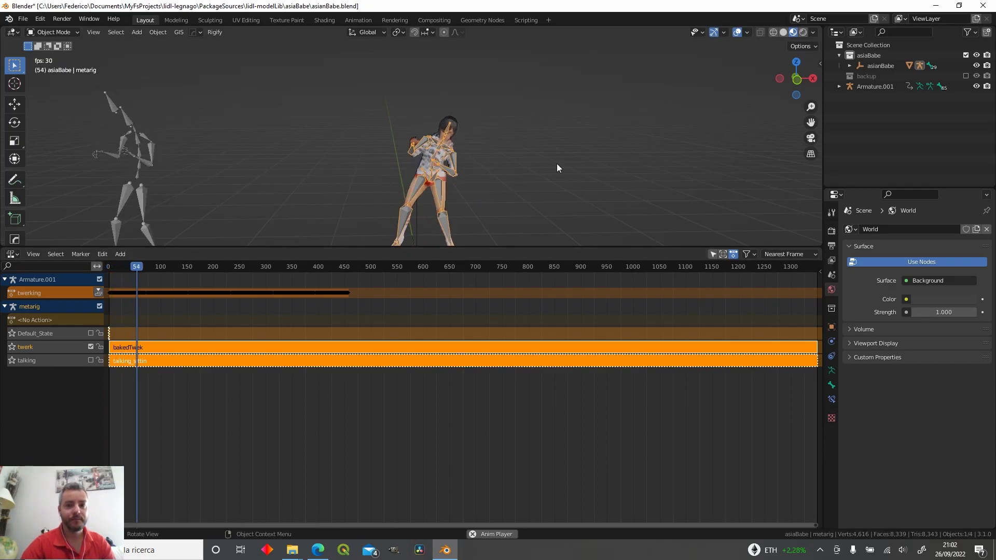
{"action": "left_click_drag", "start_coordinate": [147, 266], "coordinate": [107, 275]}
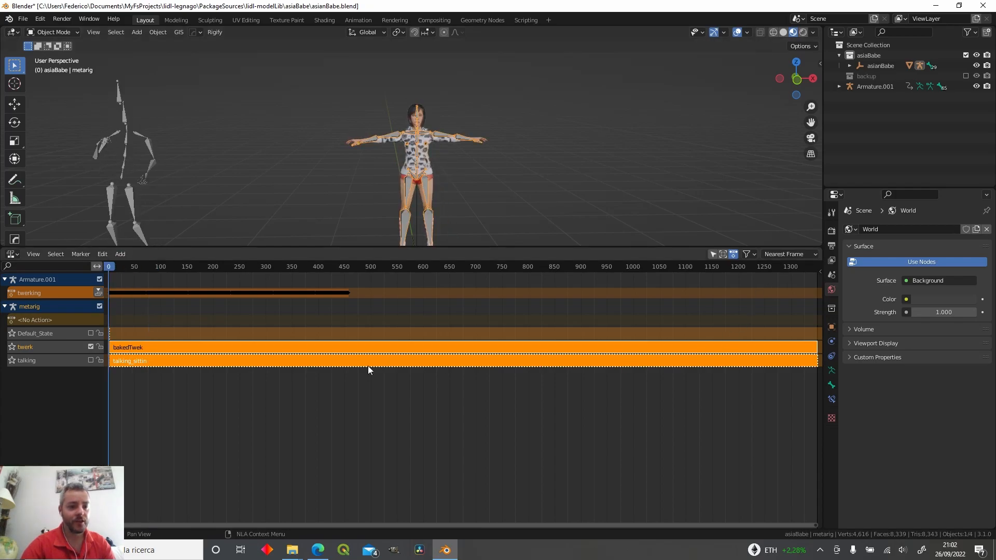
- Disable the twerk track, enable the talking track, and preview the seated animation from frame 0
{"action": "left_click", "coordinate": [90, 346]}
{"action": "left_click", "coordinate": [90, 360]}
{"action": "key", "text": "space"}
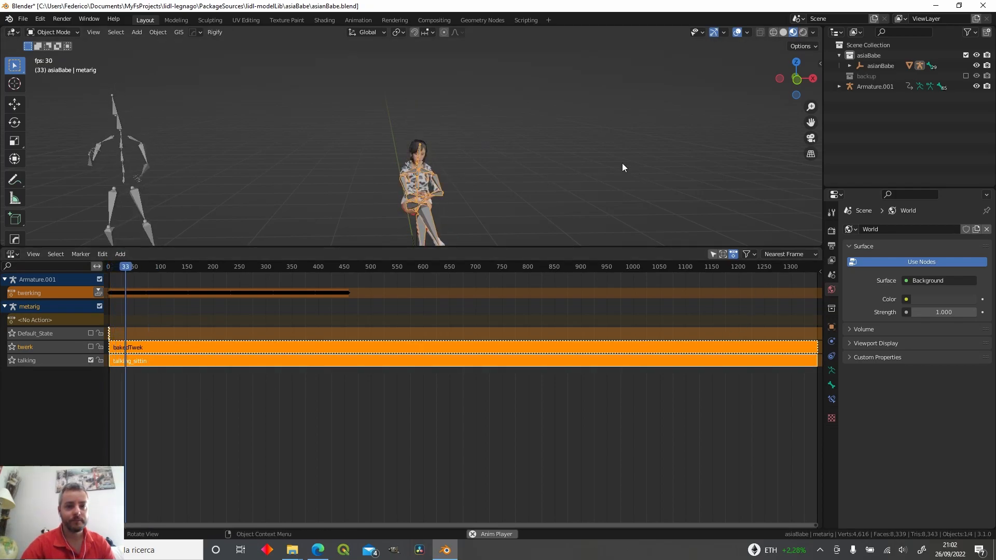
{"action": "middle_click_drag", "start_coordinate": [524, 153], "coordinate": [490, 160]}
{"action": "key", "text": "space"}
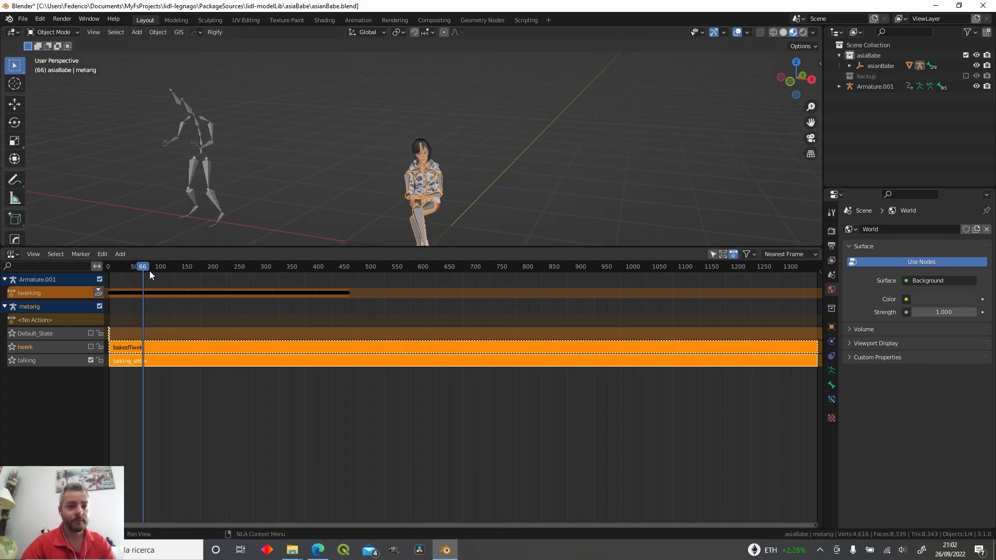
- Return to the first frame and re-enable the twerk and Default_State tracks alongside talking
{"action": "key", "text": "shift+Left"}
{"action": "left_click", "coordinate": [90, 346]}
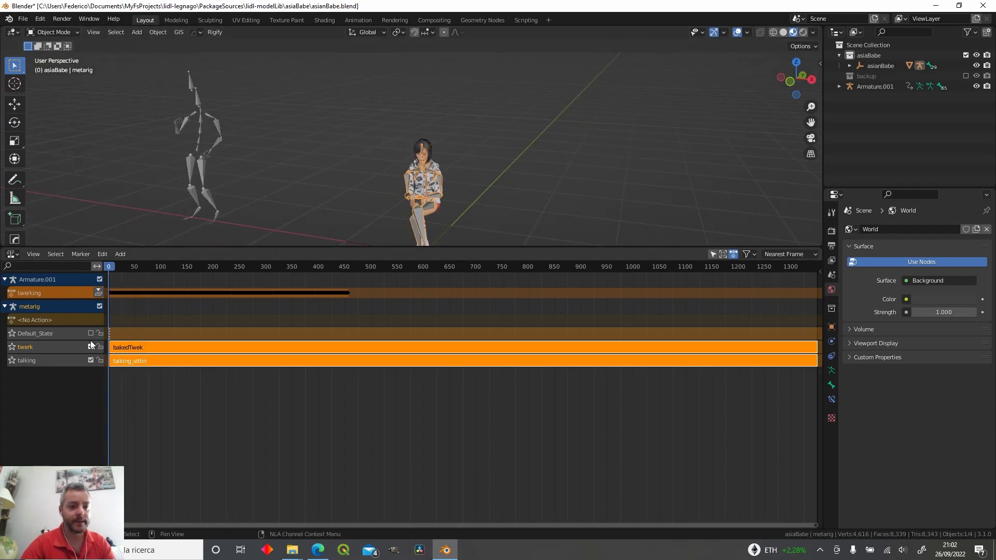
{"action": "left_click", "coordinate": [91, 333]}
- Display the Multi-Export glTF settings and enlarge the 3D viewport to reach the export options
{"action": "key", "text": "n"}
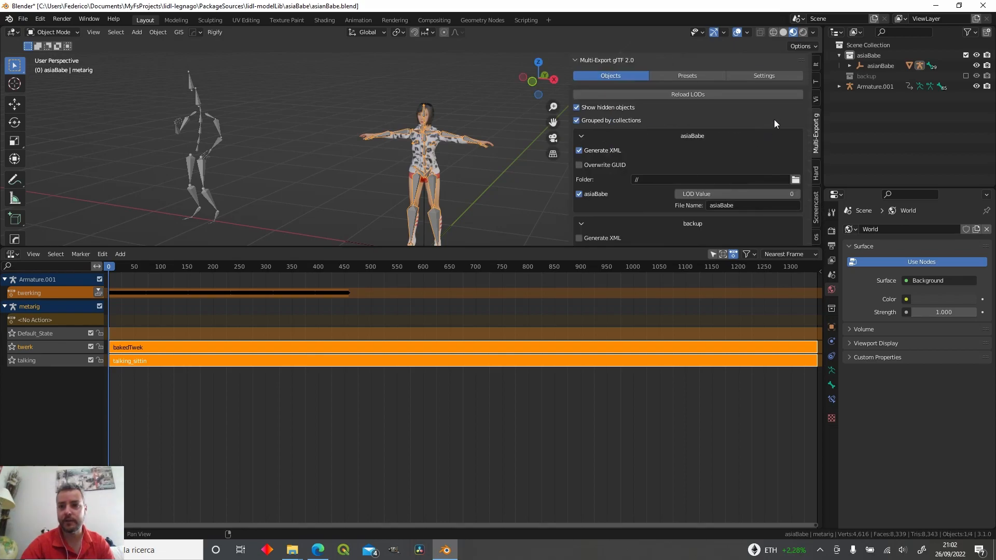
{"action": "left_click_drag", "start_coordinate": [651, 248], "coordinate": [672, 328]}
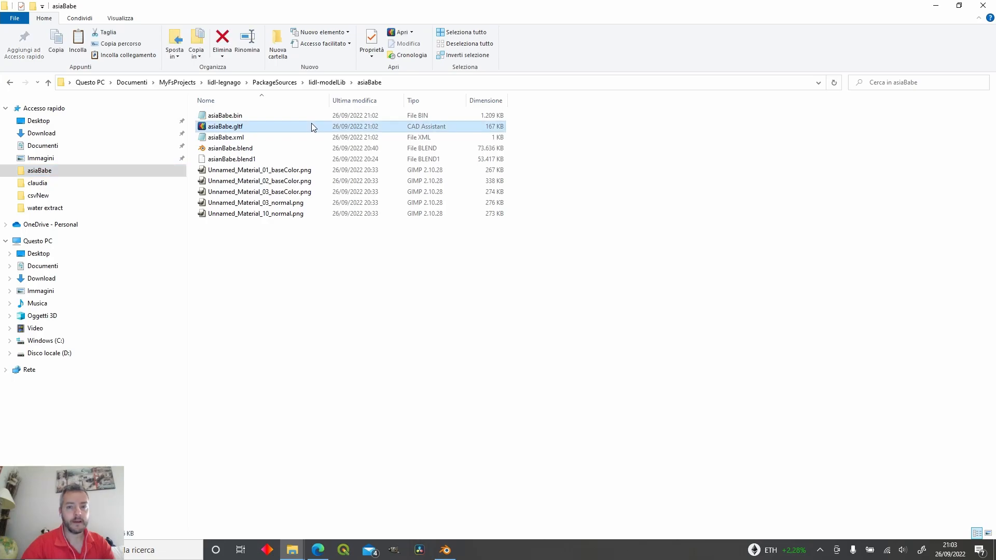
- Open the exported asiaBabe.gltf from the asiaBabe folder in Visualizzatore 3D
{"action": "right_click", "coordinate": [311, 124]}
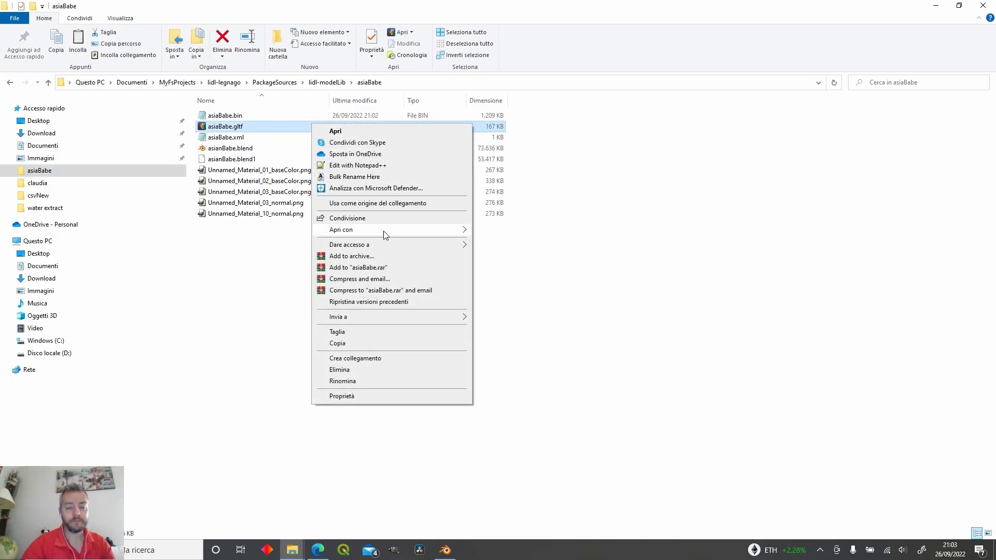
{"action": "mouse_move", "coordinate": [385, 235]}
{"action": "left_click", "coordinate": [526, 276]}
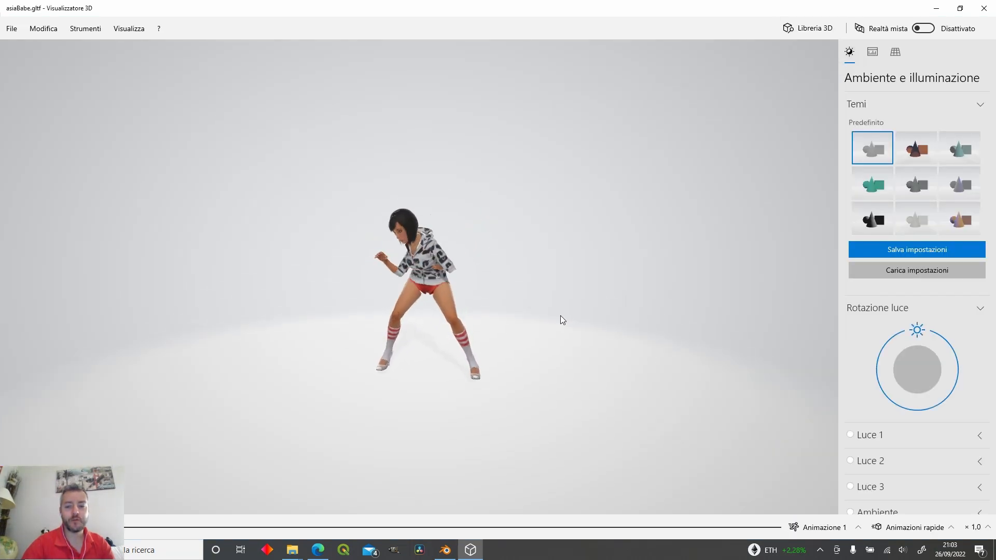
- Play Animazione 2 and Animazione 3 of the exported model, examining the seated character up close from several angles
{"action": "left_click", "coordinate": [837, 522]}
{"action": "left_click", "coordinate": [840, 485]}
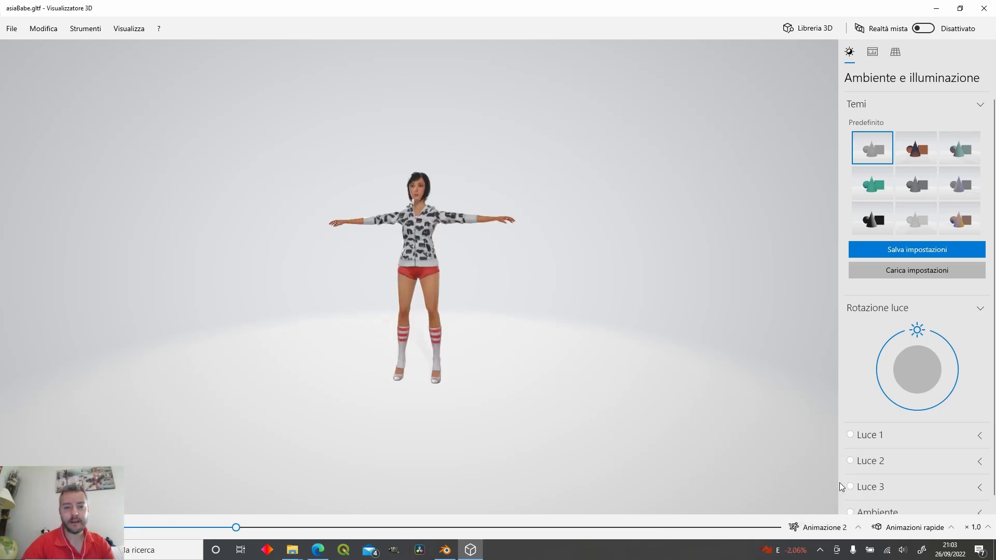
{"action": "left_click", "coordinate": [836, 528]}
{"action": "left_click", "coordinate": [840, 504]}
{"action": "left_click_drag", "start_coordinate": [490, 320], "coordinate": [489, 279]}
{"action": "scroll", "coordinate": [506, 278], "scroll_direction": "up", "scroll_amount": 5}
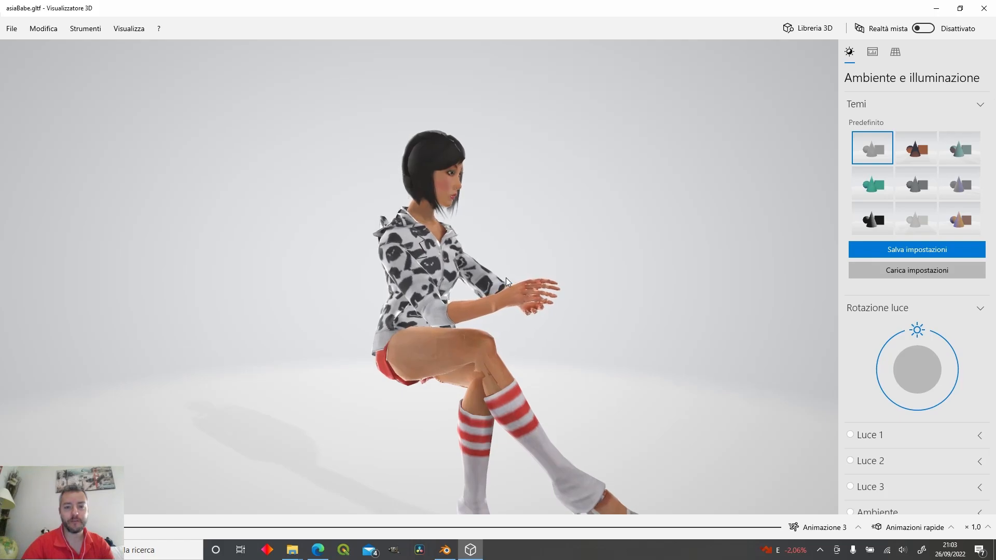
{"action": "left_click_drag", "start_coordinate": [655, 328], "coordinate": [594, 335]}
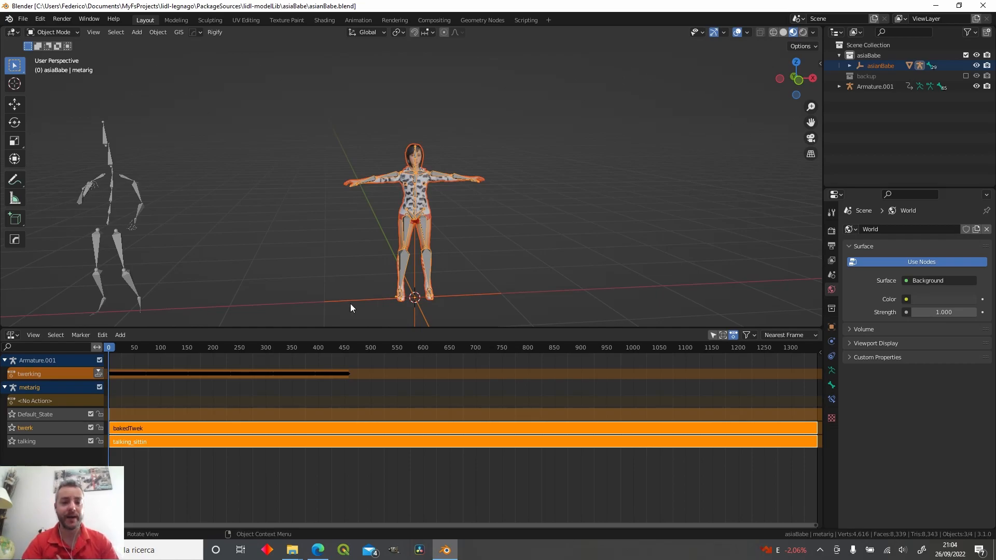
- Switch to the browser, view the Blender Simple Retargeting Addon tutorial page, and return to Mixamo to browse its animations
{"action": "left_click", "coordinate": [318, 550]}
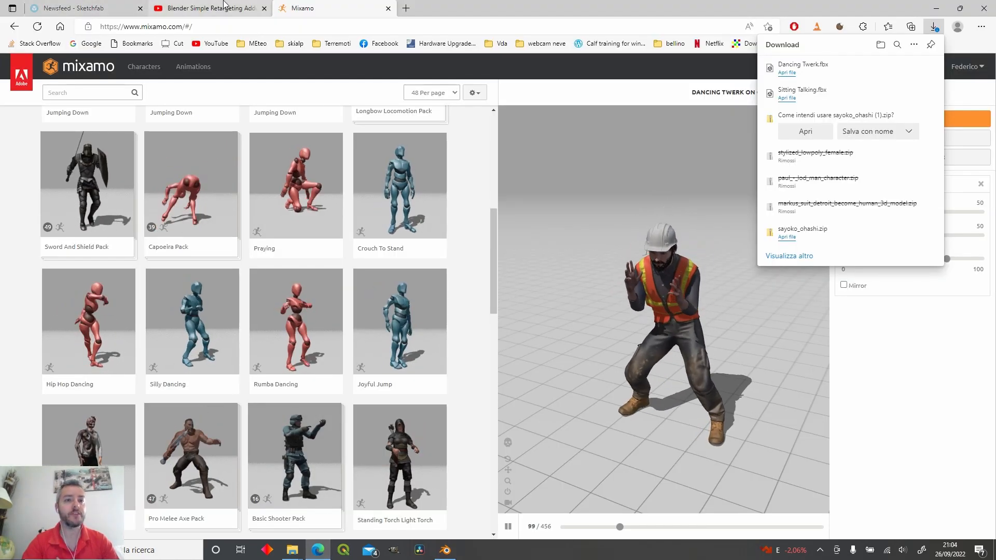
{"action": "left_click", "coordinate": [171, 8]}
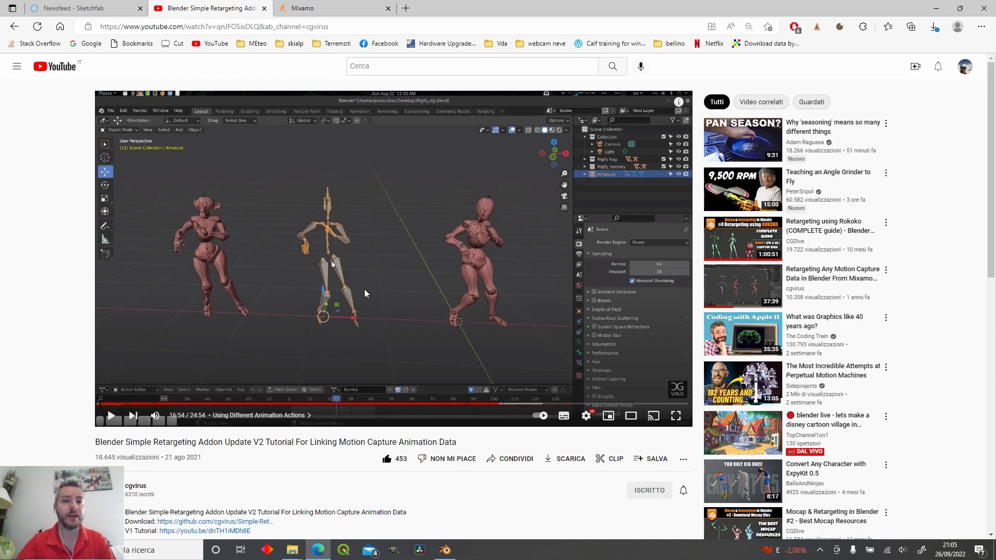
{"action": "left_click", "coordinate": [351, 7]}
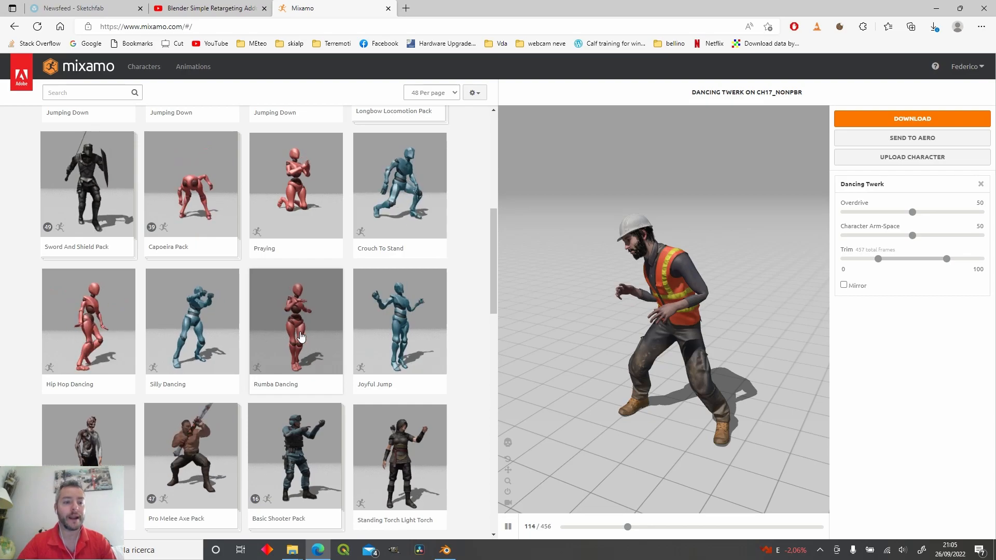
{"action": "scroll", "coordinate": [361, 325], "scroll_direction": "down", "scroll_amount": 3}
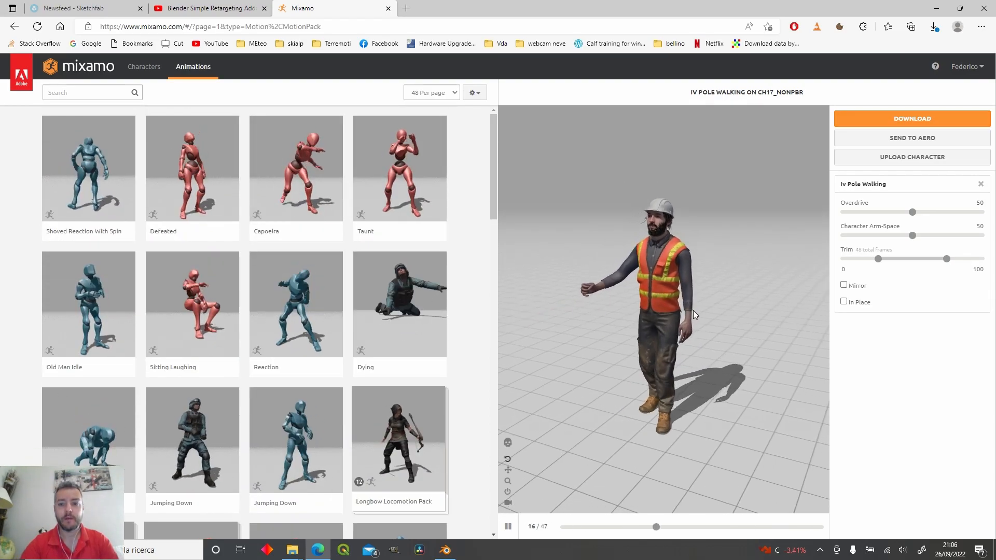